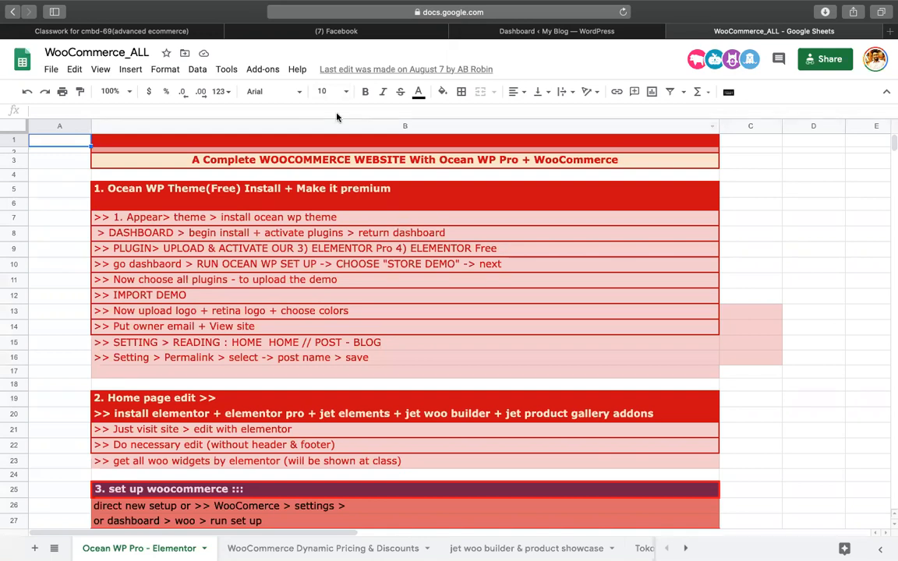
In the WordPress dashboard, dismiss the welcome panel and collapse the Elementor Overview and Site Health Status boxes.
{"action": "left_click", "coordinate": [543, 32]}
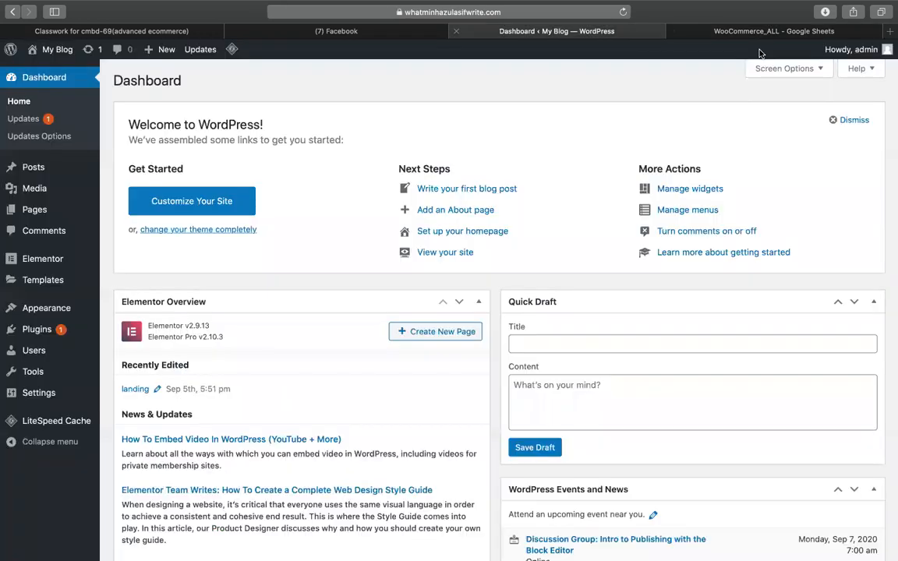
{"action": "left_click", "coordinate": [842, 120]}
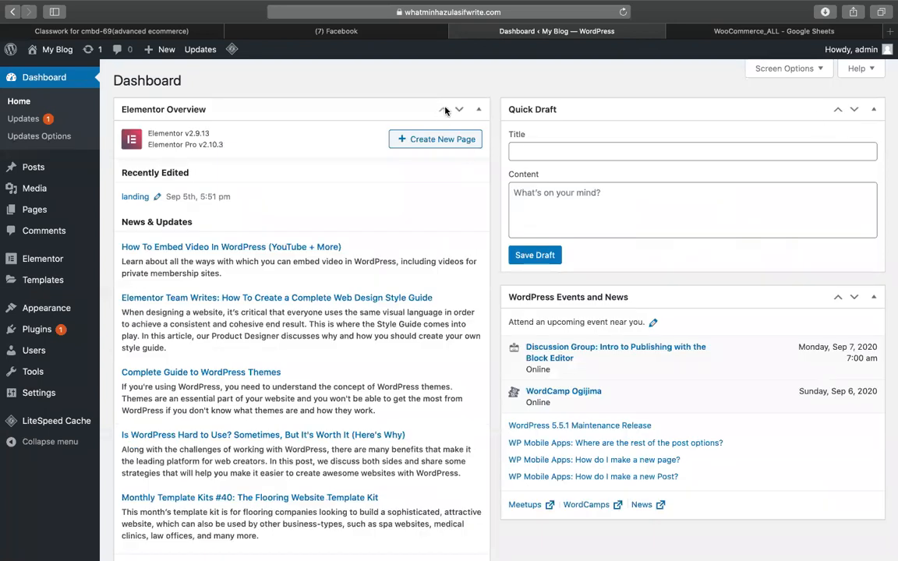
{"action": "left_click", "coordinate": [481, 113]}
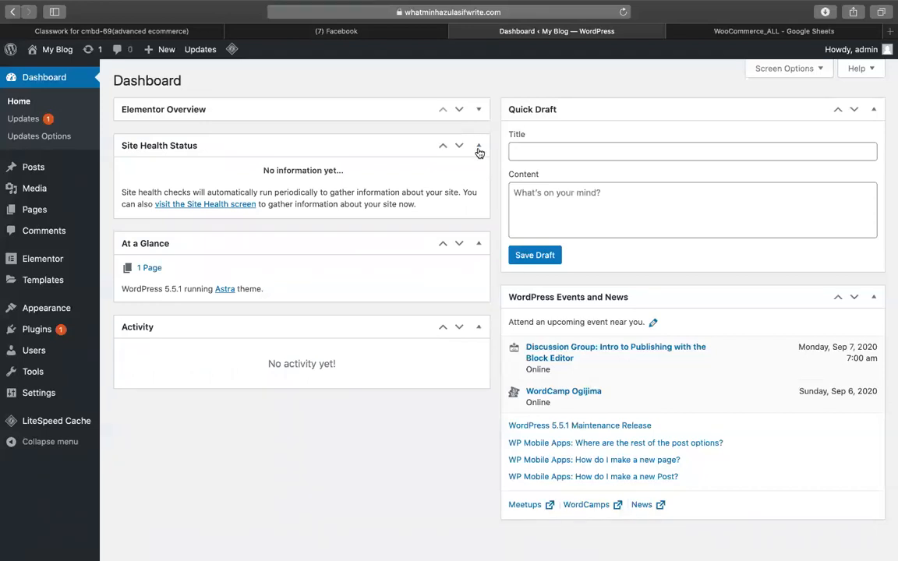
{"action": "left_click", "coordinate": [478, 146]}
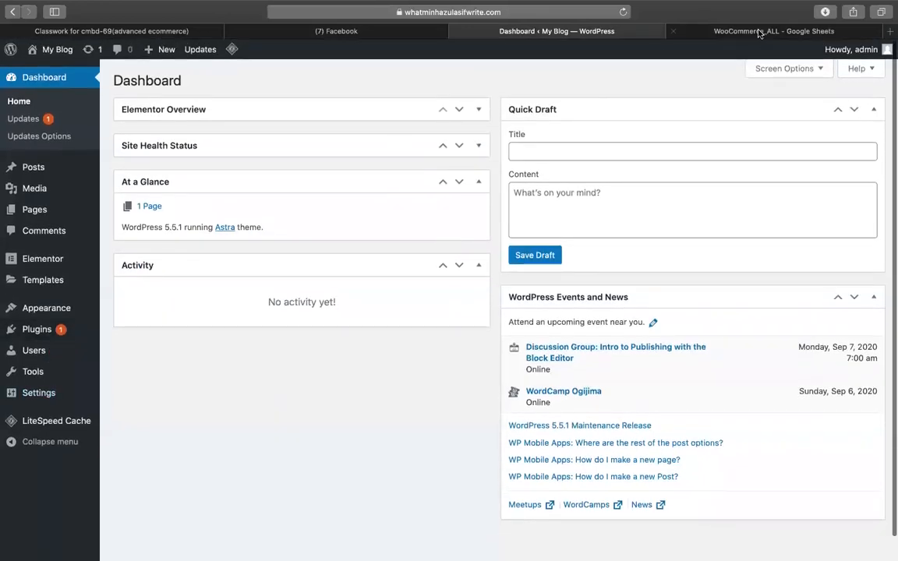
{"action": "left_click", "coordinate": [758, 33]}
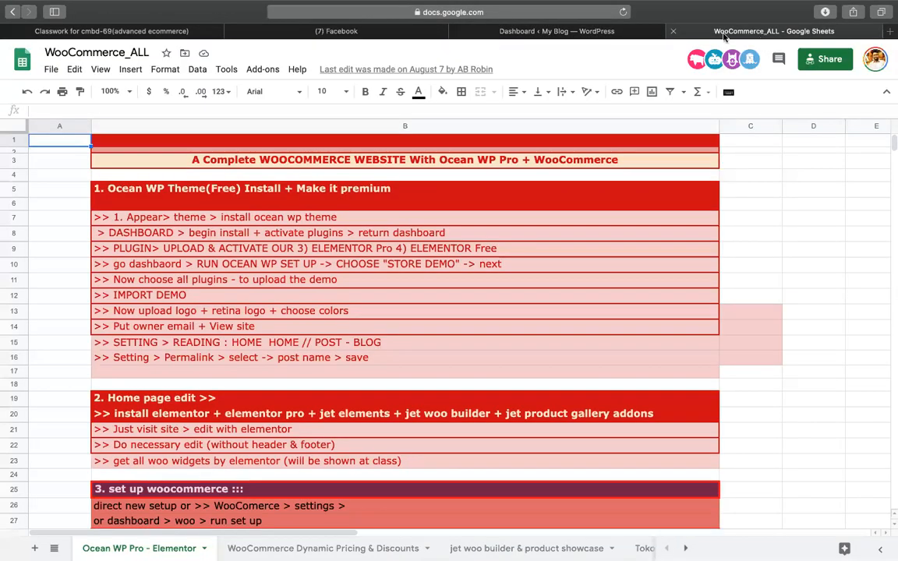
{"action": "left_click", "coordinate": [558, 33]}
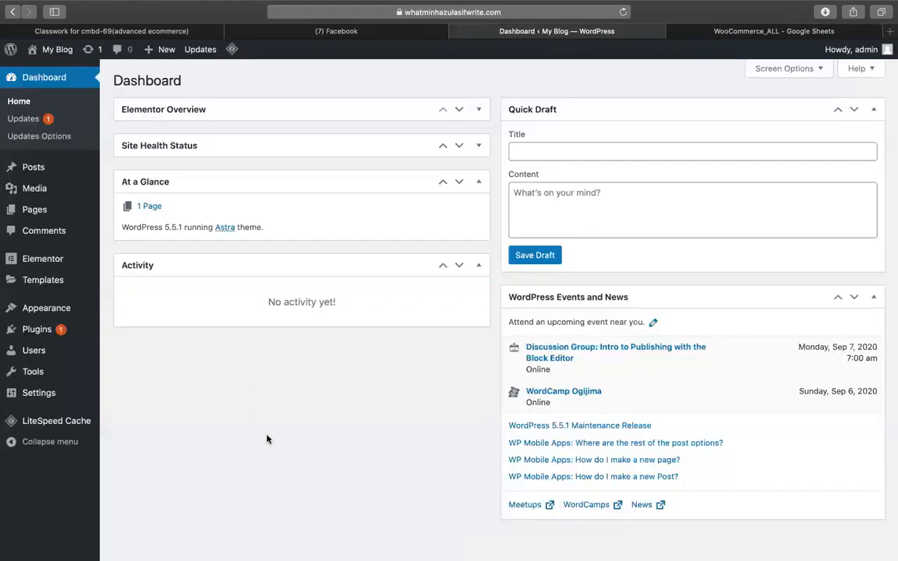
{"action": "left_click", "coordinate": [725, 33]}
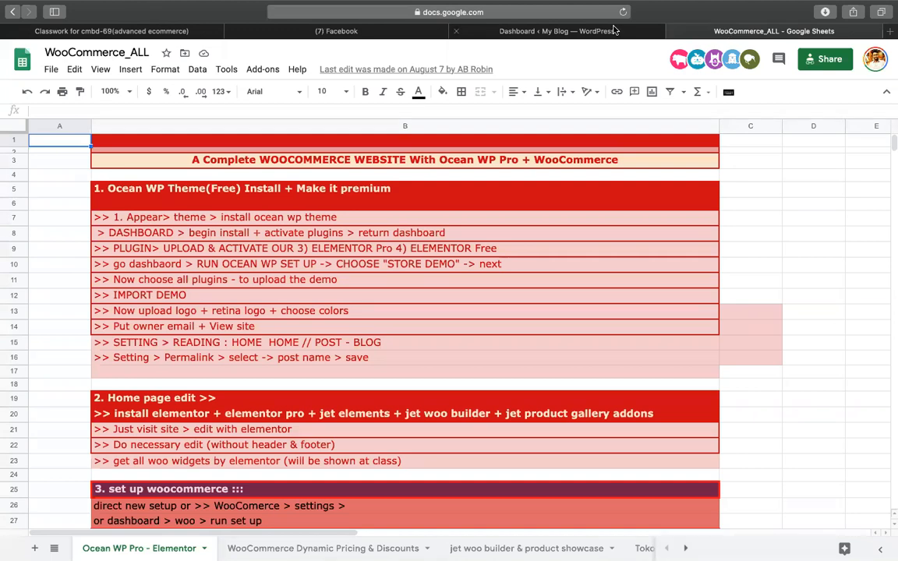
{"action": "left_click", "coordinate": [554, 31]}
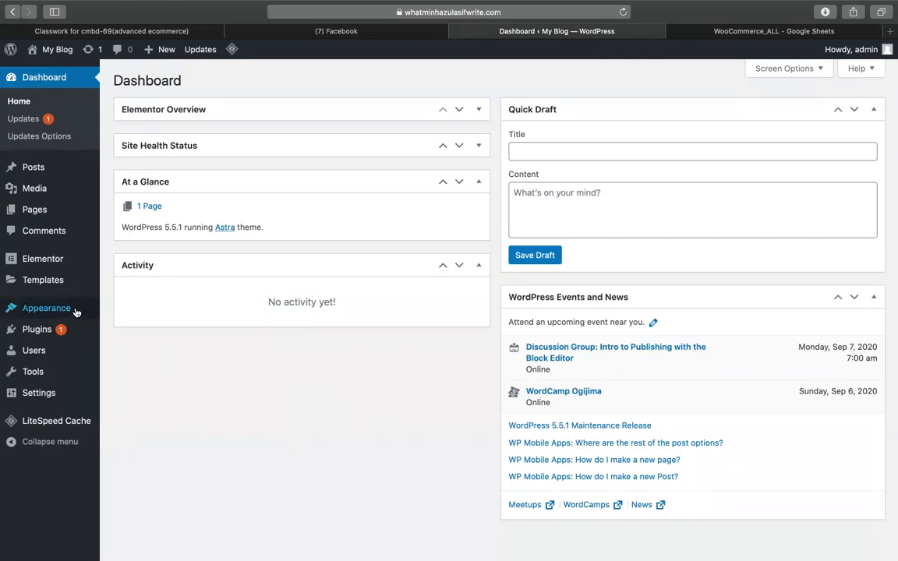
Search the theme directory for "ocean wp", then install and activate the OceanWP theme.
{"action": "mouse_move", "coordinate": [72, 311]}
{"action": "left_click", "coordinate": [133, 309]}
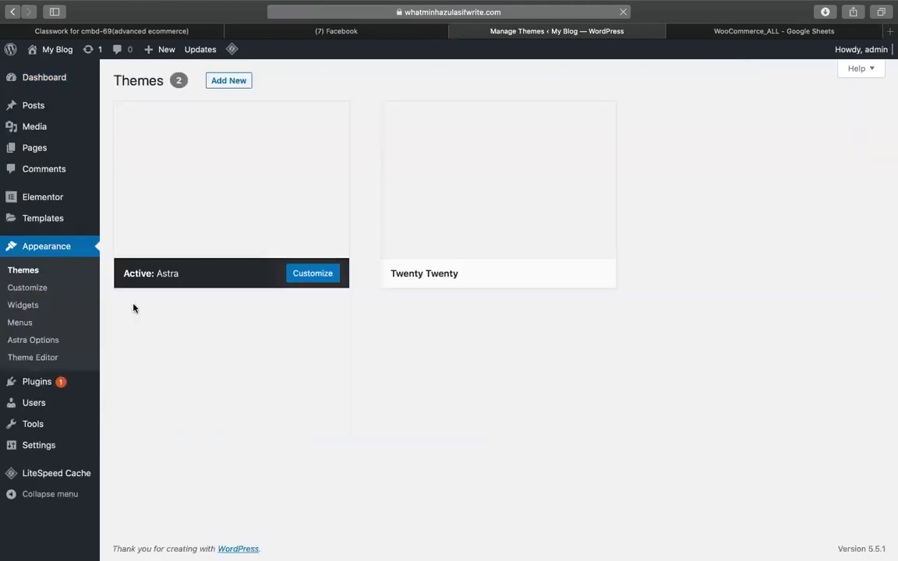
{"action": "left_click", "coordinate": [244, 87]}
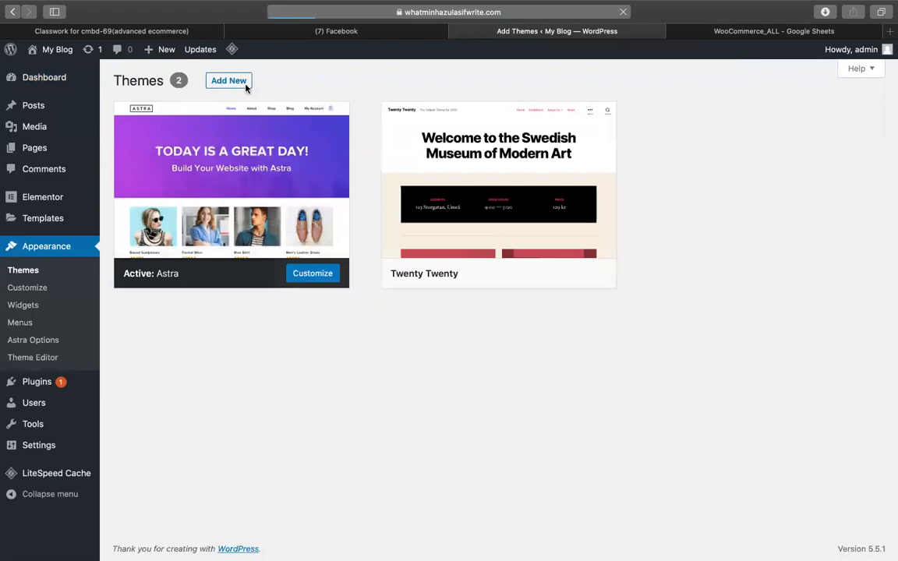
{"action": "left_click", "coordinate": [776, 113]}
{"action": "type", "text": "ocean"}
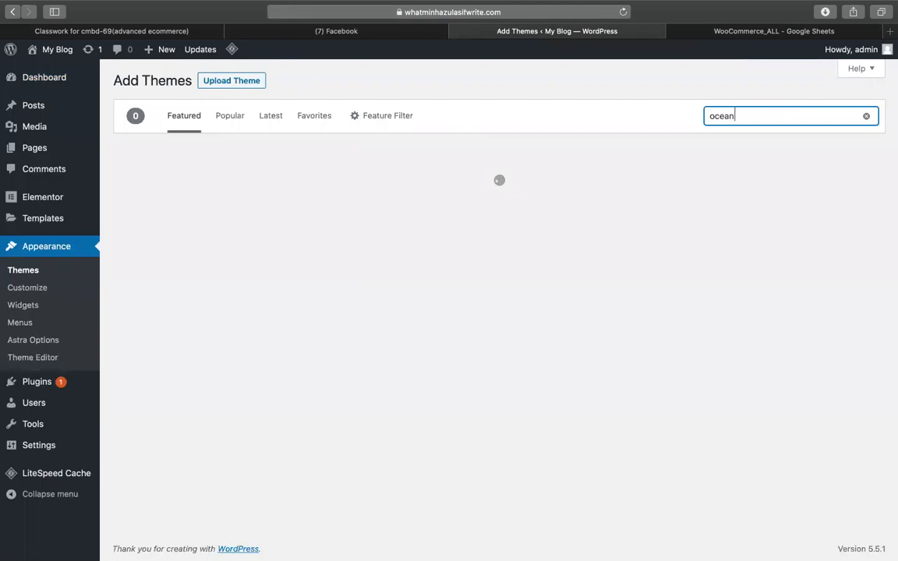
{"action": "type", "text": " wp"}
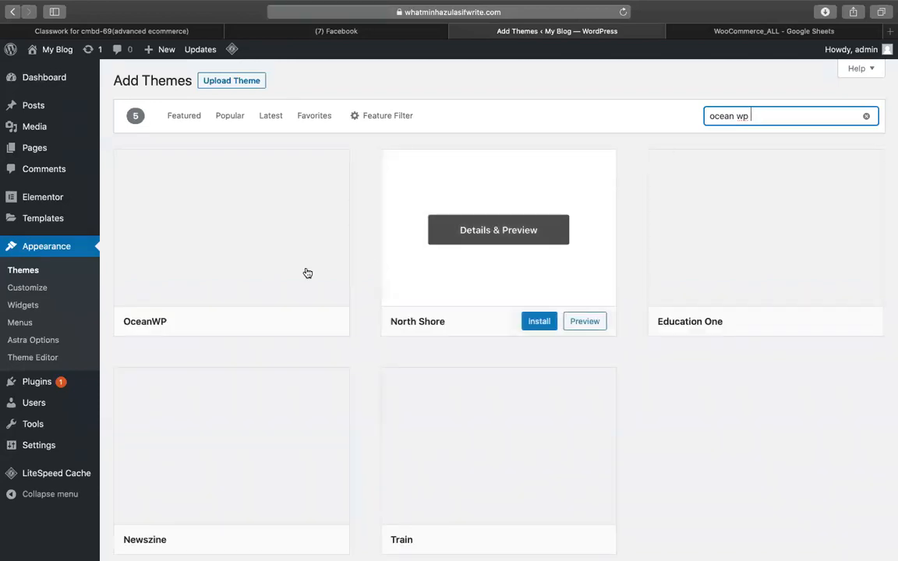
{"action": "left_click", "coordinate": [263, 323]}
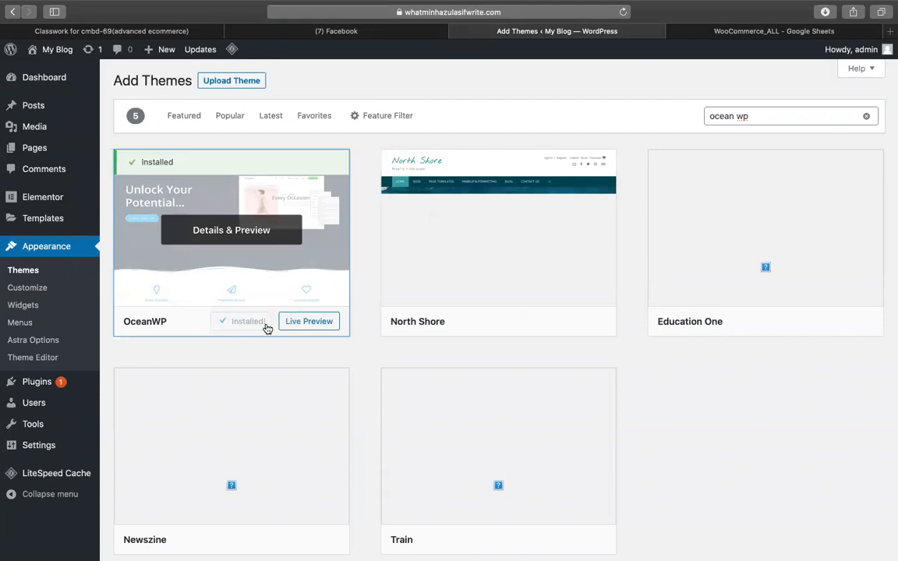
{"action": "left_click", "coordinate": [266, 327]}
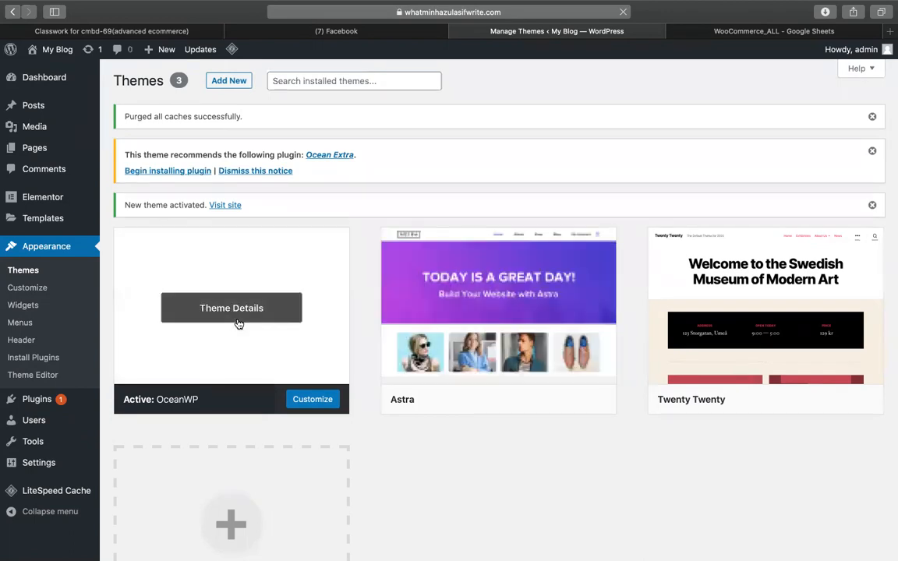
Dismiss all notices shown above the installed themes.
{"action": "left_click", "coordinate": [872, 116]}
{"action": "left_click", "coordinate": [874, 117]}
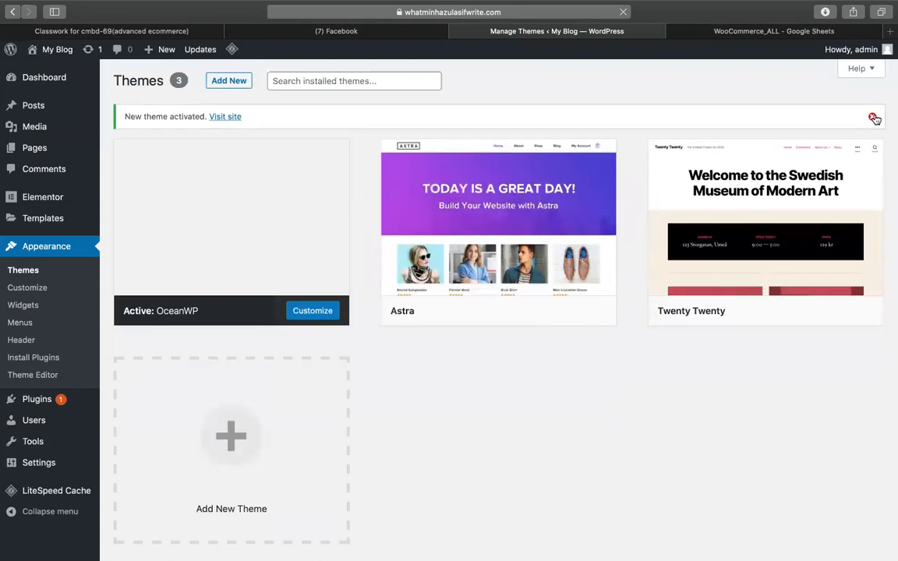
{"action": "left_click", "coordinate": [873, 116]}
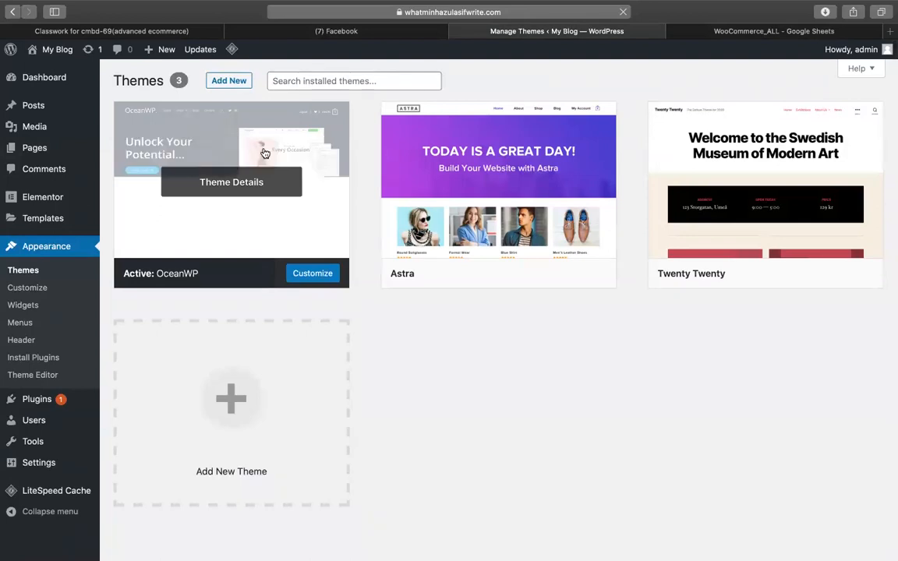
Install and activate the recommended Ocean Extra plugin from the dashboard notice, and return to the dashboard.
{"action": "left_click", "coordinate": [24, 80]}
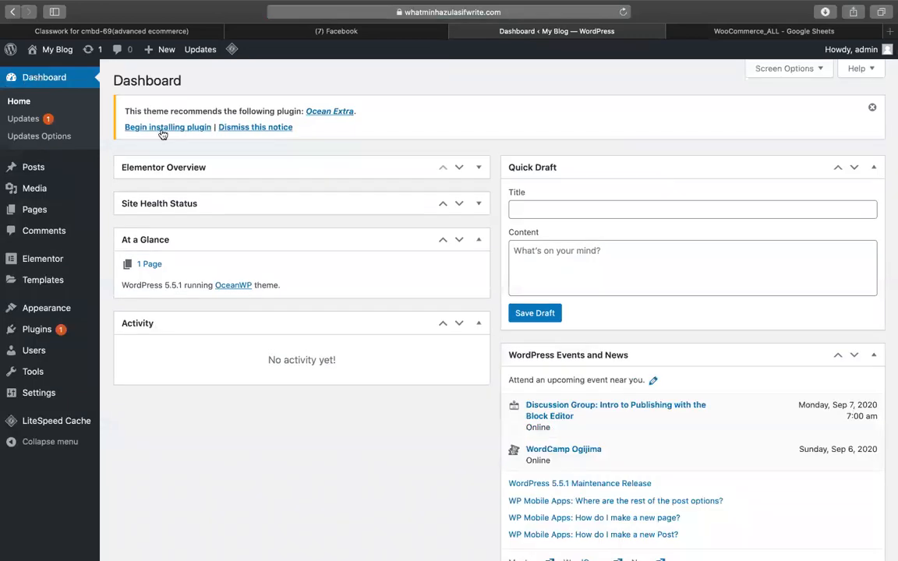
{"action": "left_click", "coordinate": [162, 130]}
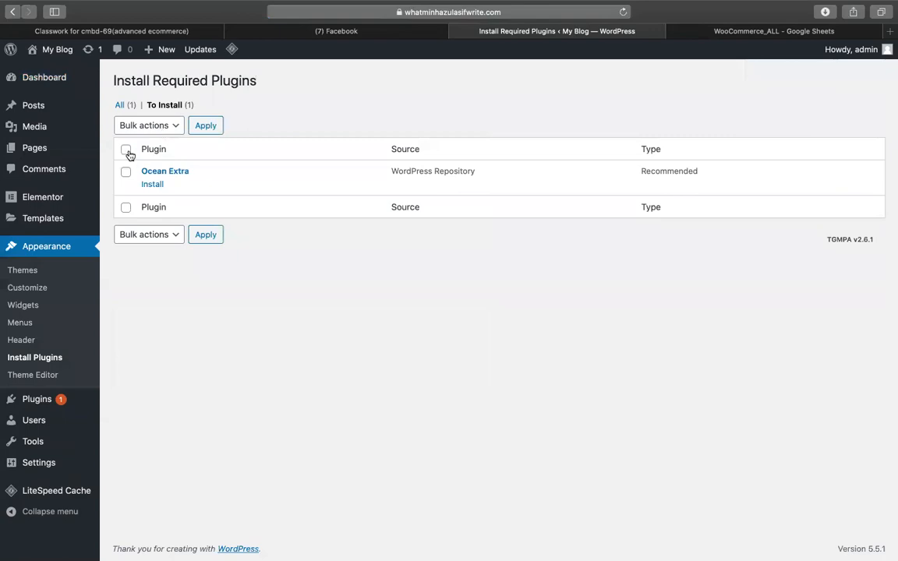
{"action": "left_click", "coordinate": [127, 150]}
{"action": "left_click", "coordinate": [133, 131]}
{"action": "left_click", "coordinate": [139, 137]}
{"action": "left_click", "coordinate": [193, 130]}
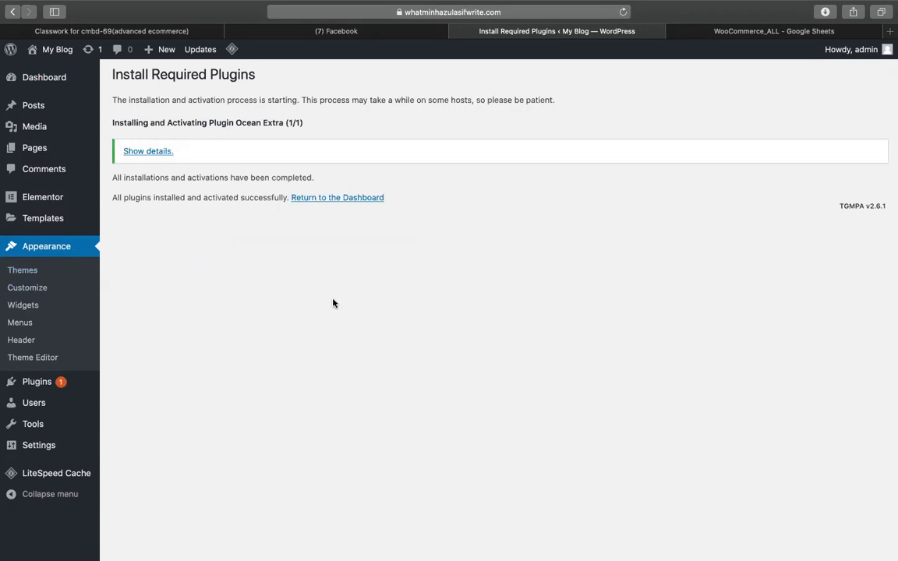
{"action": "left_click", "coordinate": [74, 80]}
Copy the web address of the WooCommerce_ALL sheet and switch to the Google Classroom classwork page.
{"action": "left_click", "coordinate": [750, 33]}
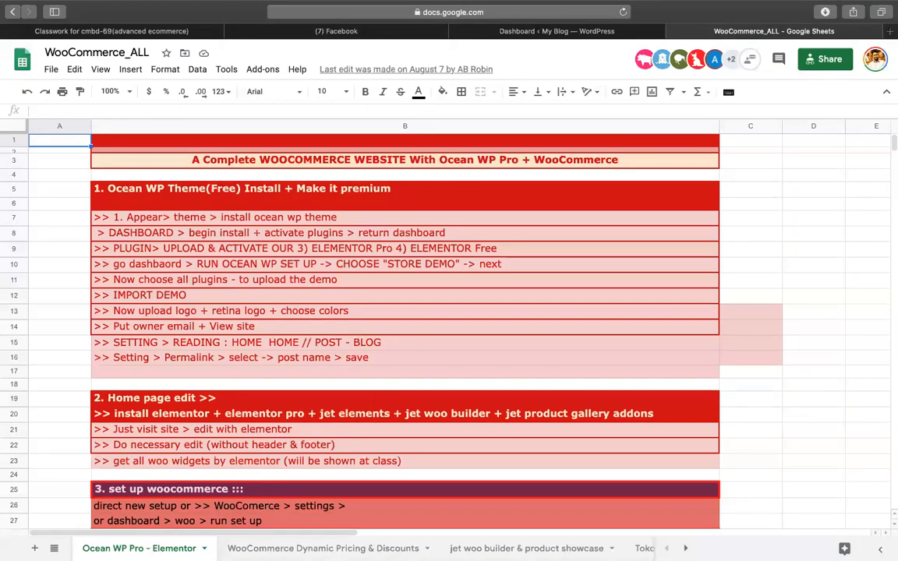
{"action": "left_click", "coordinate": [95, 33]}
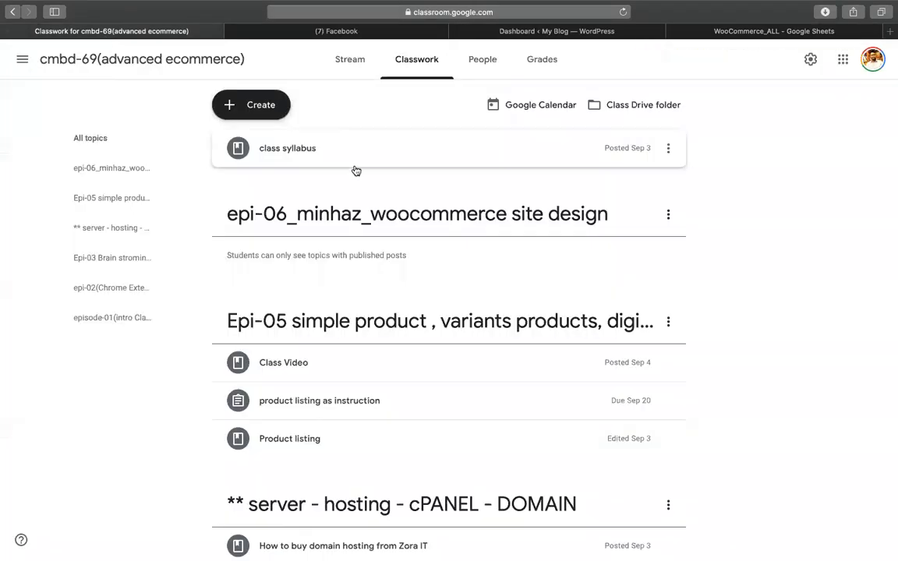
{"action": "left_click", "coordinate": [754, 29]}
{"action": "left_click", "coordinate": [343, 24]}
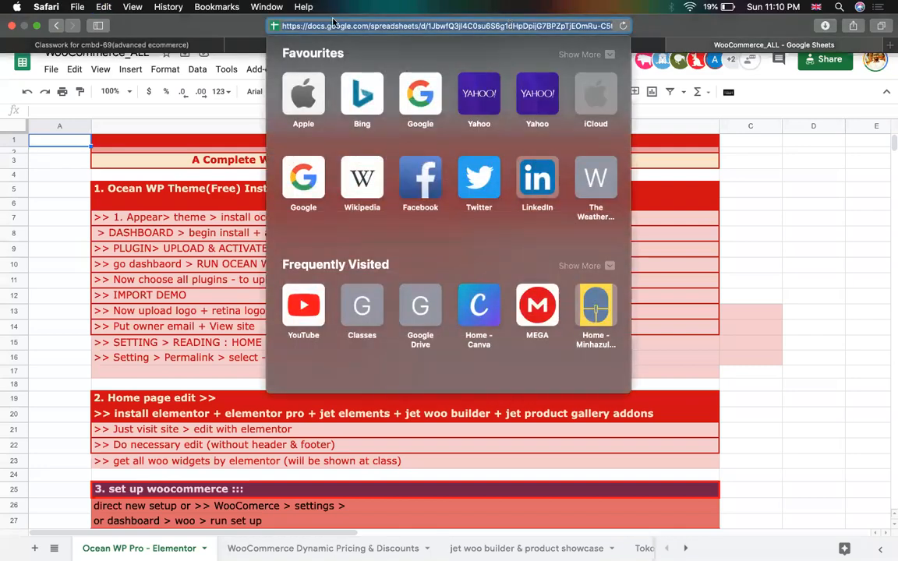
{"action": "left_click", "coordinate": [148, 40]}
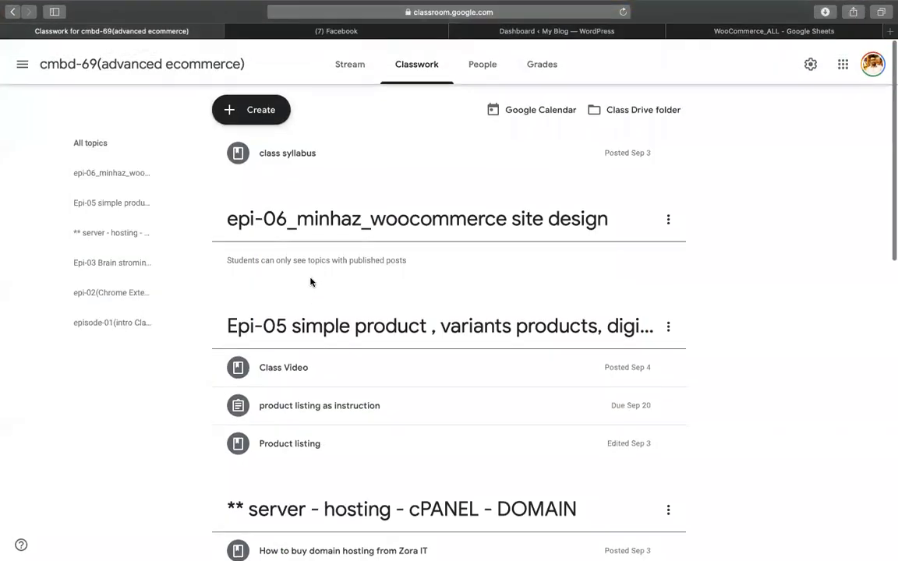
{"action": "left_click", "coordinate": [227, 107]}
{"action": "left_click", "coordinate": [256, 238]}
{"action": "key", "text": "Escape"}
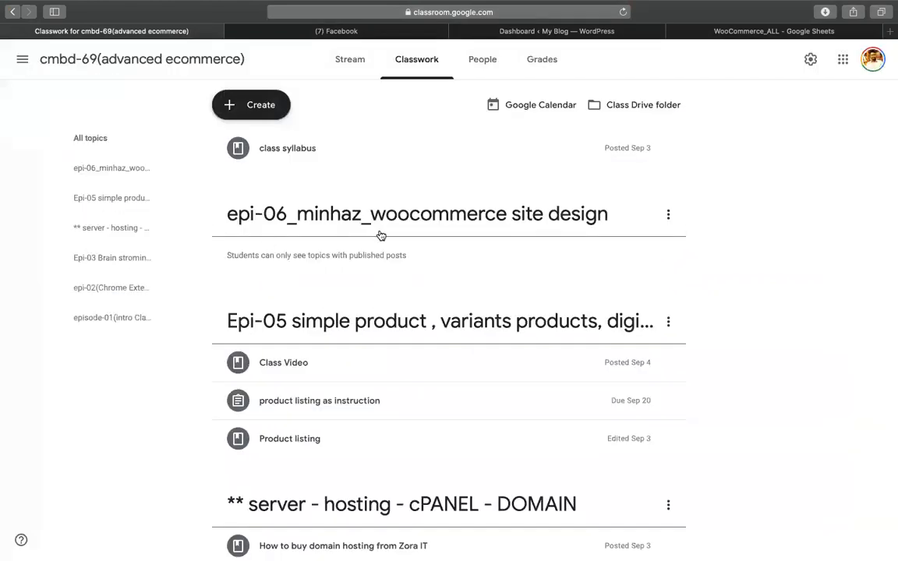
{"action": "left_click", "coordinate": [259, 106]}
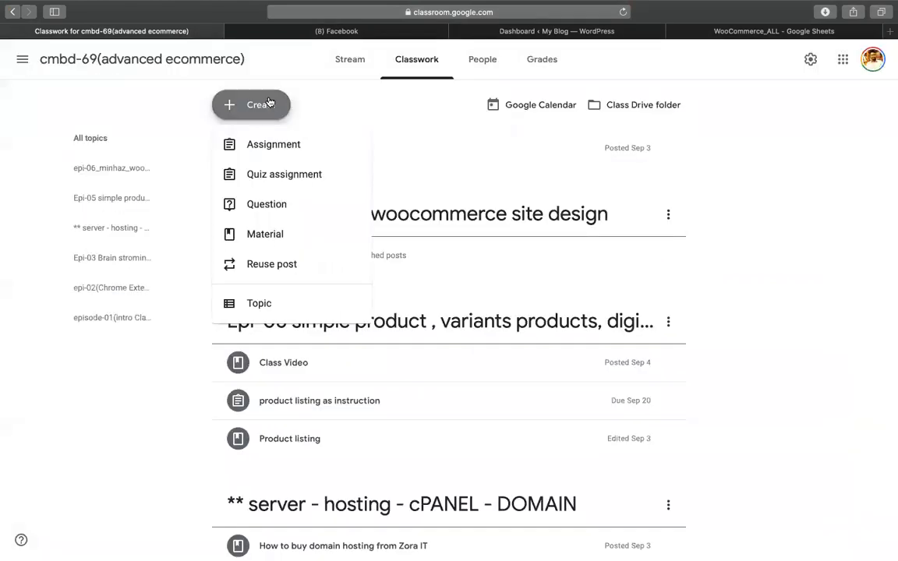
{"action": "left_click", "coordinate": [271, 237]}
{"action": "key", "text": "Escape"}
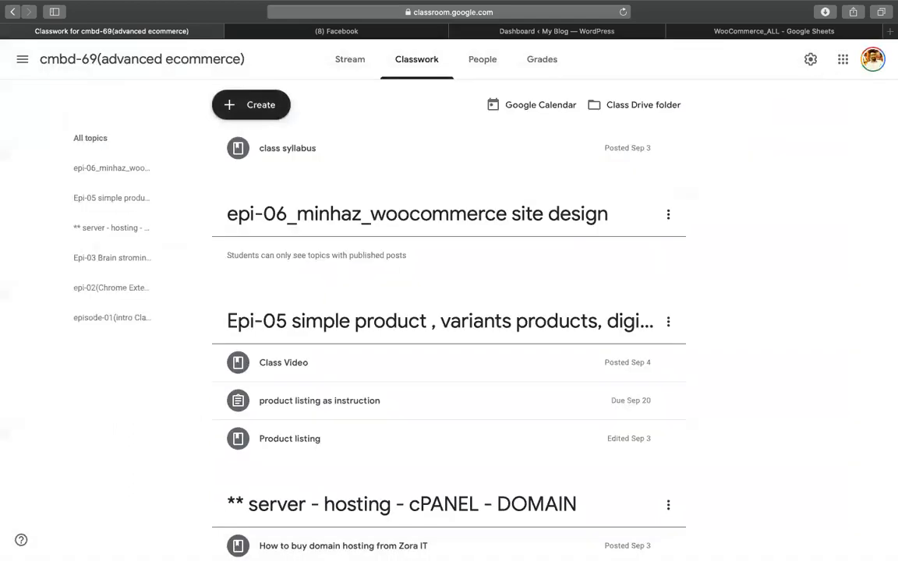
{"action": "left_click", "coordinate": [224, 109]}
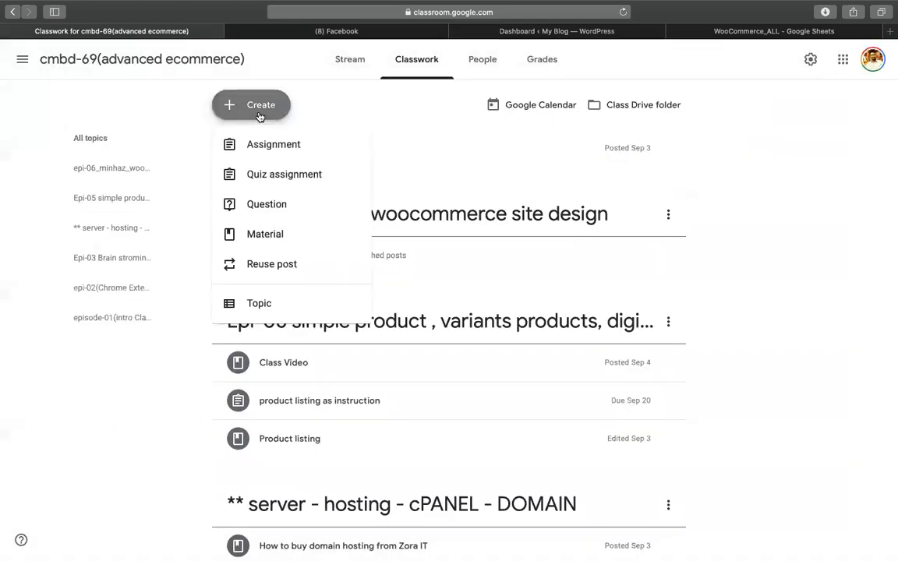
{"action": "left_click", "coordinate": [269, 233]}
{"action": "key", "text": "Escape"}
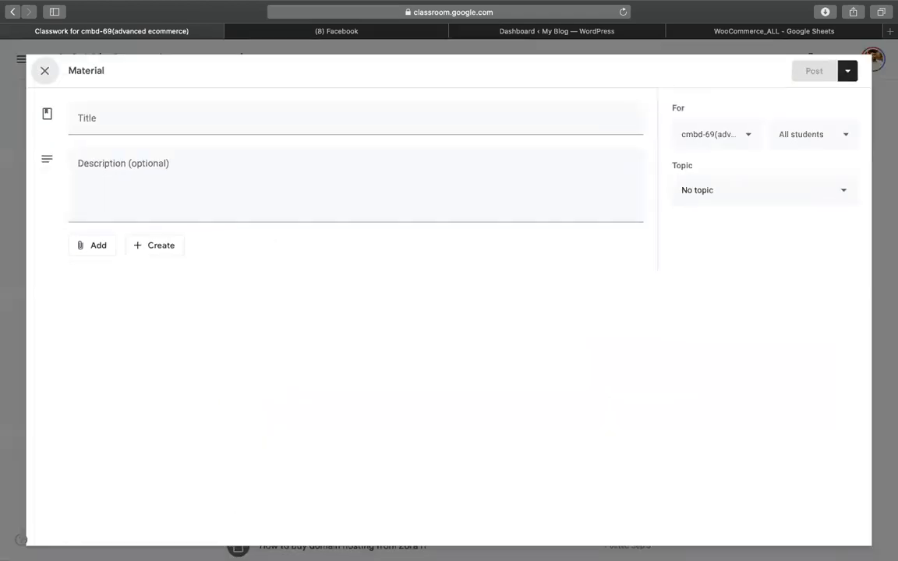
{"action": "left_click", "coordinate": [258, 106]}
{"action": "left_click", "coordinate": [262, 206]}
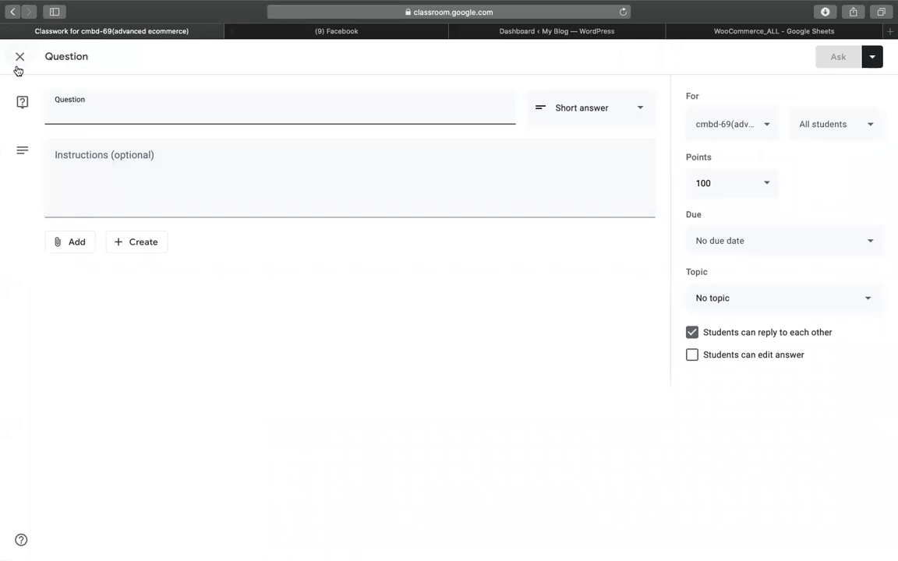
{"action": "left_click", "coordinate": [19, 57]}
Create a class material titled "get woo sheet" and attach the copied WooCommerce_ALL sheet link.
{"action": "left_click", "coordinate": [233, 105]}
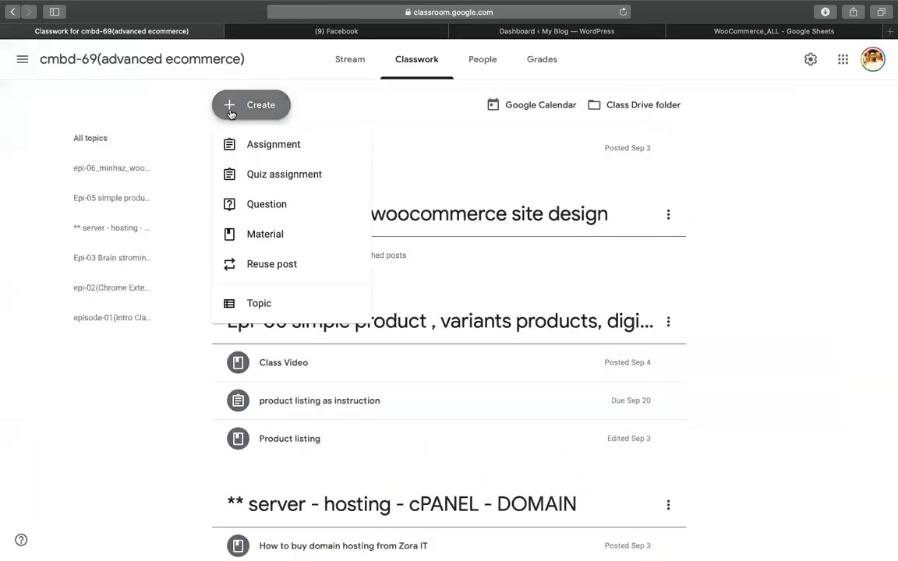
{"action": "left_click", "coordinate": [261, 236]}
{"action": "left_click", "coordinate": [156, 120]}
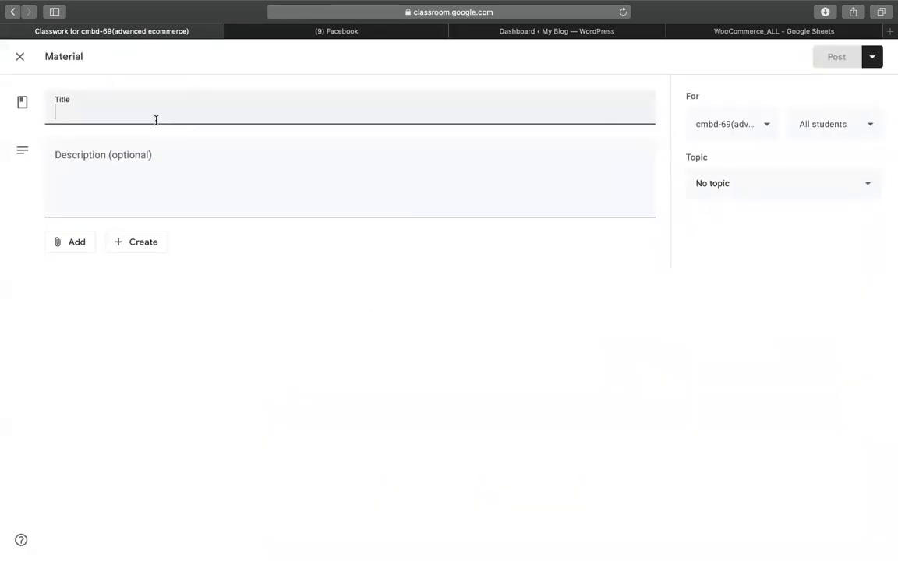
{"action": "type", "text": "get woo sheet"}
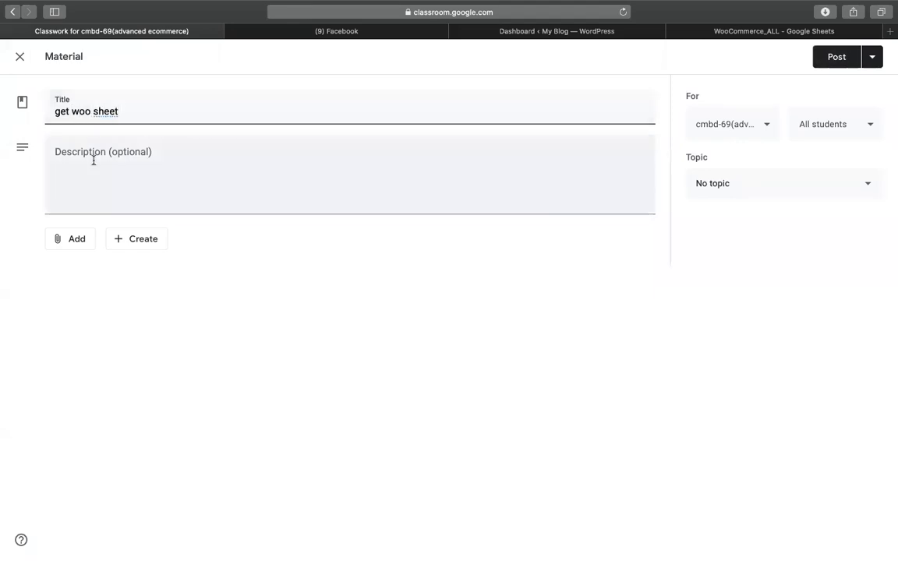
{"action": "left_click", "coordinate": [78, 238]}
{"action": "left_click", "coordinate": [81, 285]}
{"action": "key", "text": "super+v"}
{"action": "key", "text": "Return"}
Post the material under the epi-06 woocommerce site design topic and return to the WooCommerce_ALL sheet.
{"action": "left_click", "coordinate": [733, 187]}
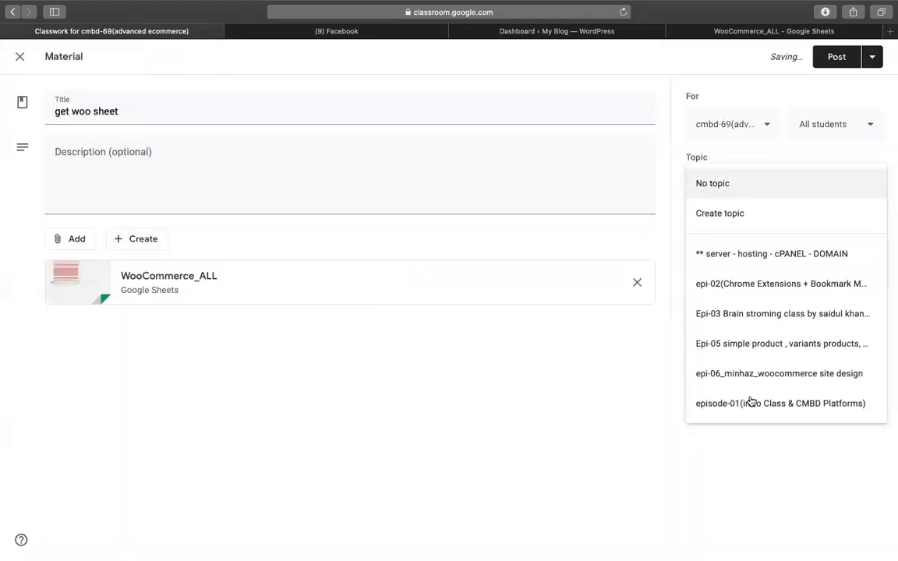
{"action": "left_click", "coordinate": [789, 377]}
{"action": "left_click", "coordinate": [836, 57]}
{"action": "left_click", "coordinate": [560, 31]}
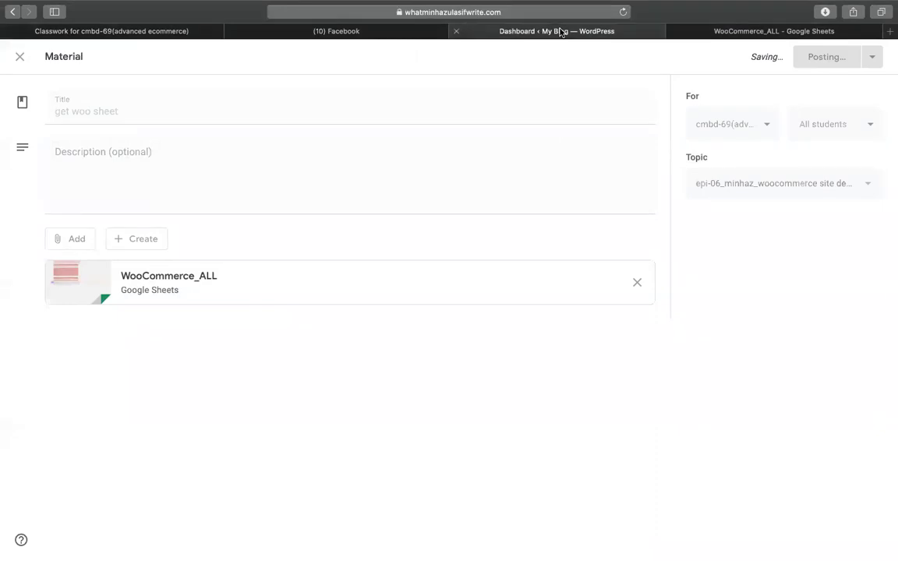
{"action": "key", "text": "ctrl+Tab"}
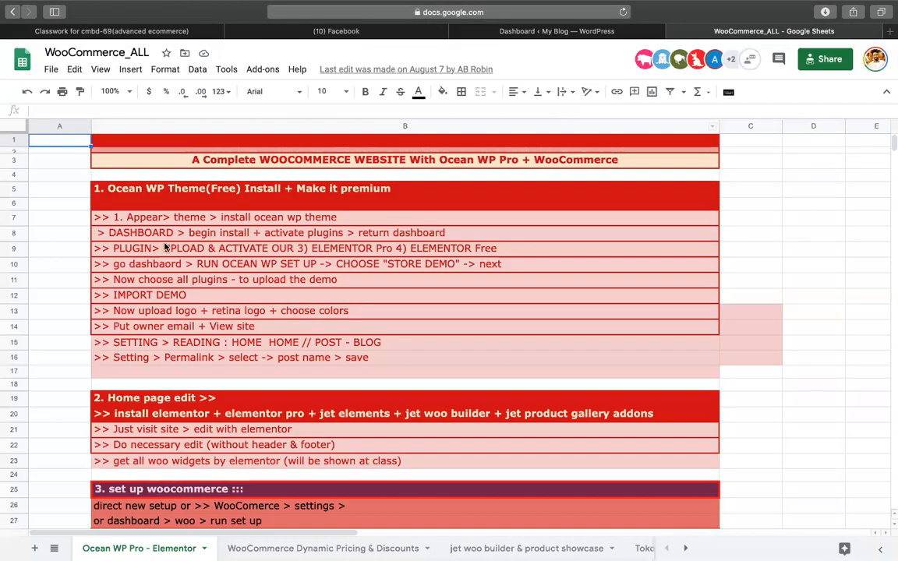
Read the sheet's instruction on running the OceanWP setup, and start the theme's setup wizard from the WordPress dashboard.
{"action": "left_click", "coordinate": [164, 246]}
{"action": "left_click", "coordinate": [188, 265]}
{"action": "double_click", "coordinate": [187, 265]}
{"action": "left_click_drag", "start_coordinate": [191, 265], "coordinate": [96, 265]}
{"action": "left_click", "coordinate": [218, 264]}
{"action": "left_click", "coordinate": [272, 265]}
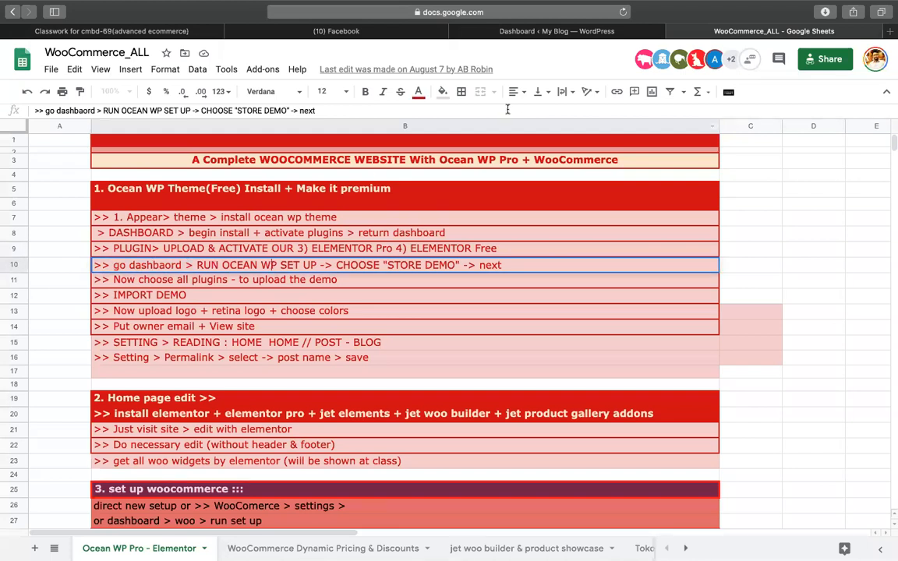
{"action": "left_click", "coordinate": [452, 32]}
{"action": "left_click", "coordinate": [187, 132]}
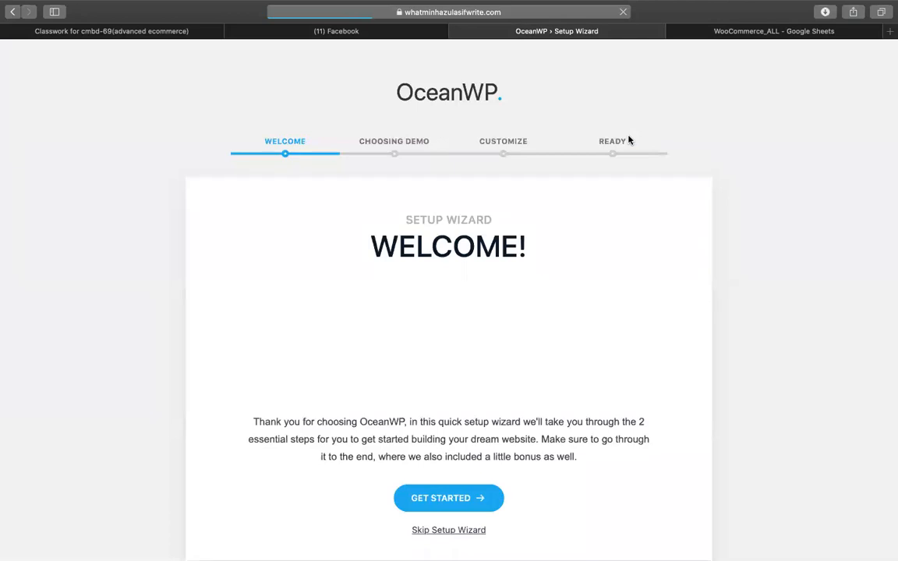
{"action": "left_click", "coordinate": [464, 504]}
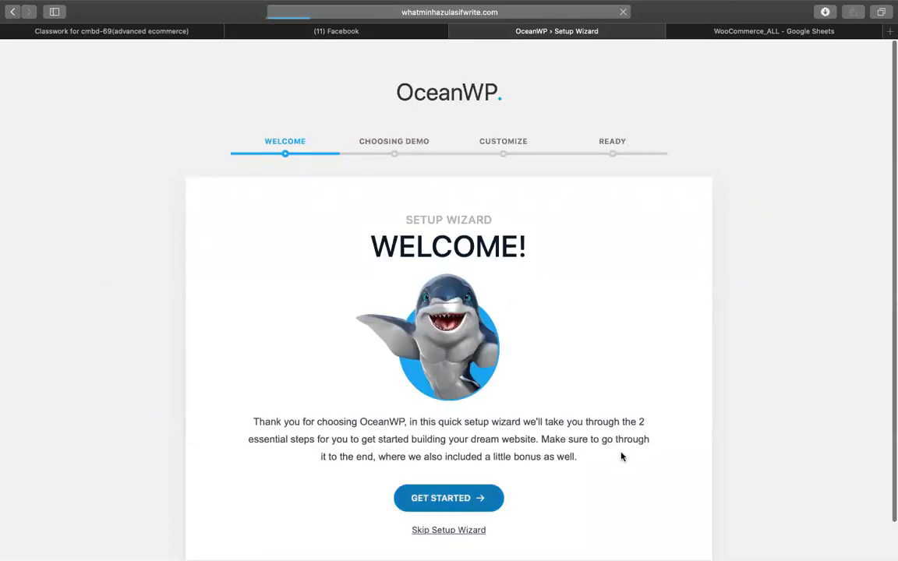
Select the Store template from the eCommerce demos and proceed to installing it.
{"action": "scroll", "coordinate": [621, 456], "scroll_direction": "down", "scroll_amount": 2}
{"action": "scroll", "coordinate": [352, 455], "scroll_direction": "down", "scroll_amount": 2}
{"action": "scroll", "coordinate": [641, 433], "scroll_direction": "down", "scroll_amount": 2}
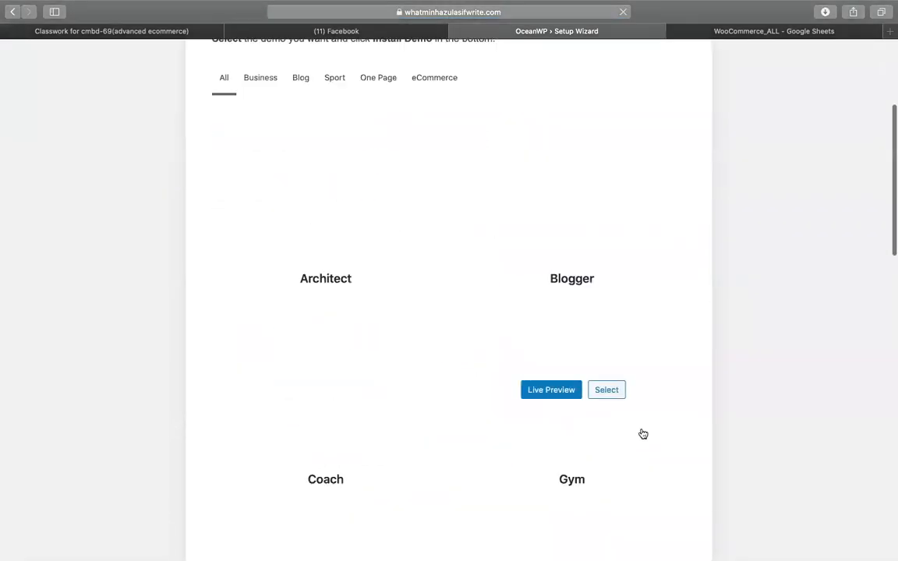
{"action": "scroll", "coordinate": [463, 278], "scroll_direction": "up", "scroll_amount": 3}
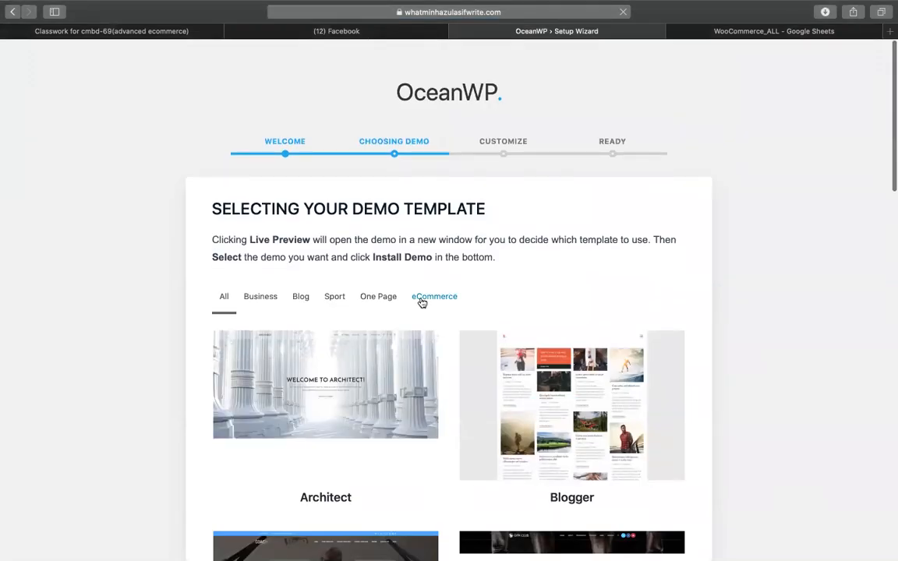
{"action": "left_click", "coordinate": [421, 303]}
{"action": "scroll", "coordinate": [596, 276], "scroll_direction": "down", "scroll_amount": 3}
{"action": "scroll", "coordinate": [596, 278], "scroll_direction": "down", "scroll_amount": 1}
{"action": "mouse_move", "coordinate": [597, 279]}
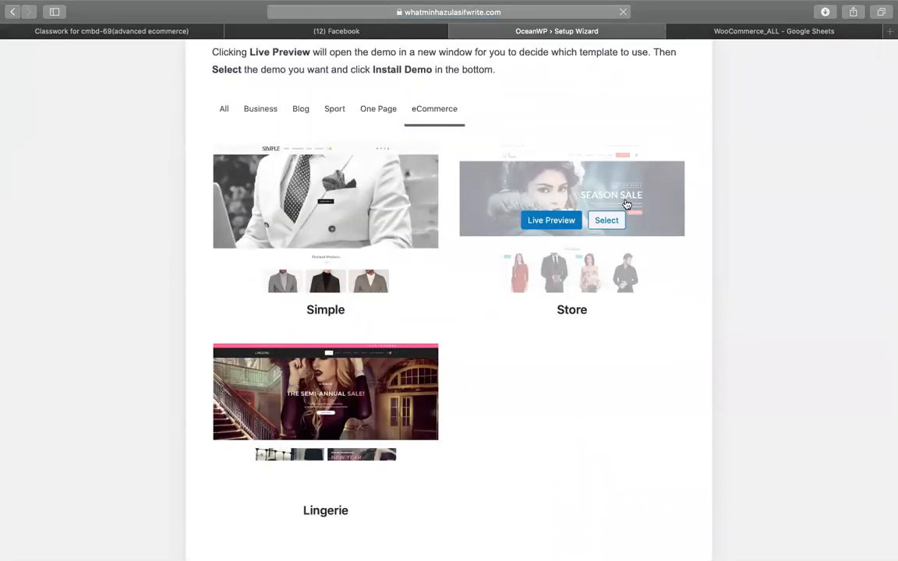
{"action": "left_click", "coordinate": [606, 220]}
{"action": "scroll", "coordinate": [493, 402], "scroll_direction": "down", "scroll_amount": 2}
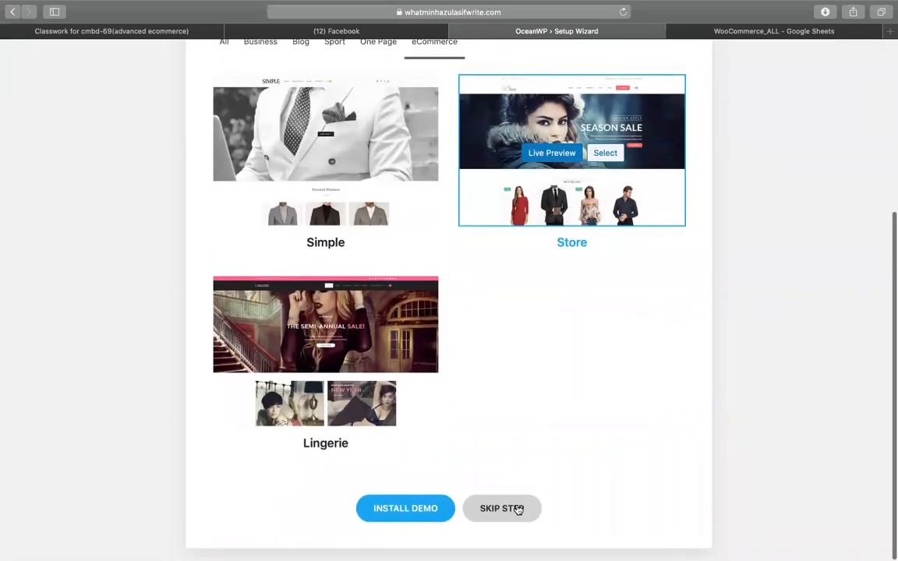
{"action": "left_click", "coordinate": [407, 508]}
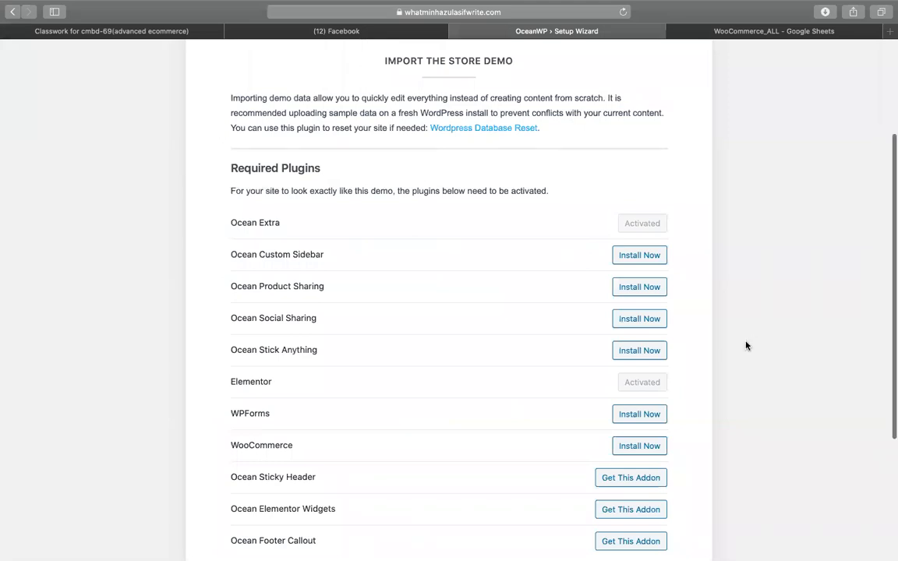
Install the required Ocean Custom Sidebar, Ocean Product Sharing, Ocean Social Sharing, Ocean Stick Anything, WPForms and WooCommerce plugins for the Store demo.
{"action": "left_click", "coordinate": [618, 259]}
{"action": "left_click", "coordinate": [624, 287]}
{"action": "left_click", "coordinate": [629, 319]}
{"action": "left_click", "coordinate": [627, 354]}
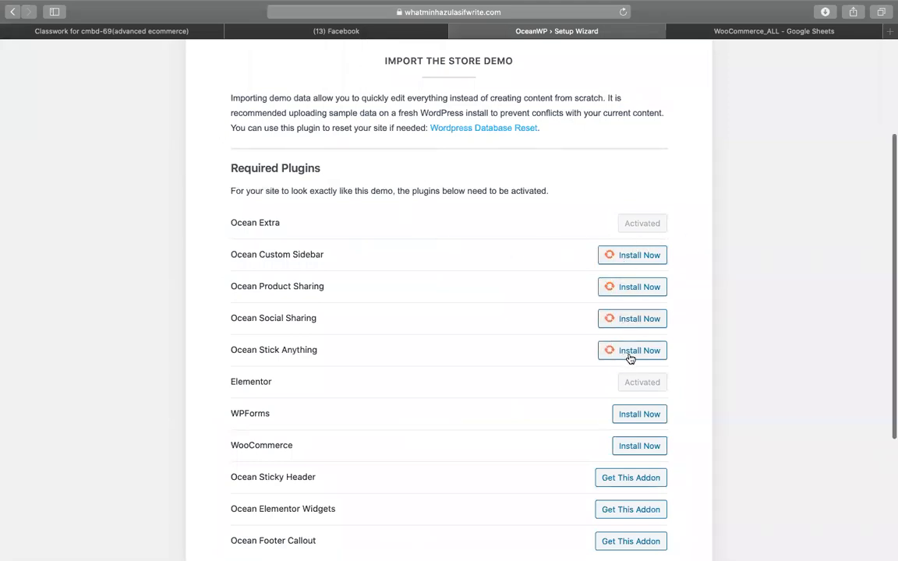
{"action": "left_click", "coordinate": [625, 417]}
{"action": "left_click", "coordinate": [626, 442]}
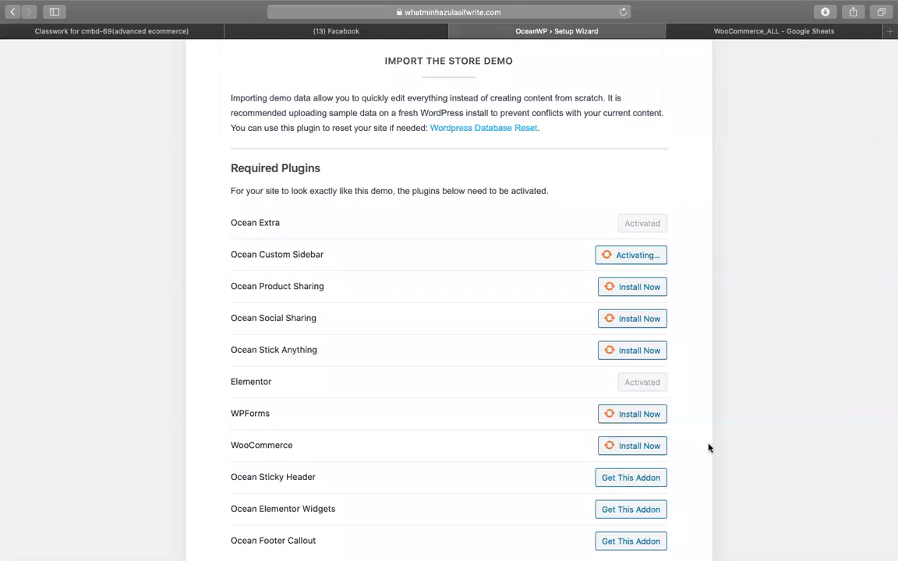
Import the Store demo's XML data, customizer settings and widgets once the plugins are active.
{"action": "scroll", "coordinate": [628, 465], "scroll_direction": "down", "scroll_amount": 5}
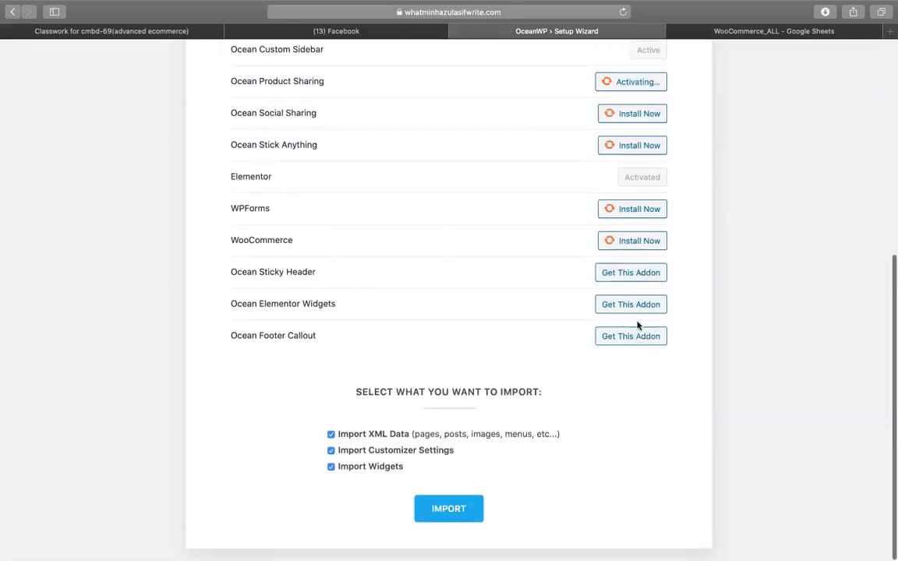
{"action": "scroll", "coordinate": [708, 308], "scroll_direction": "up", "scroll_amount": 2}
{"action": "scroll", "coordinate": [709, 309], "scroll_direction": "up", "scroll_amount": 1}
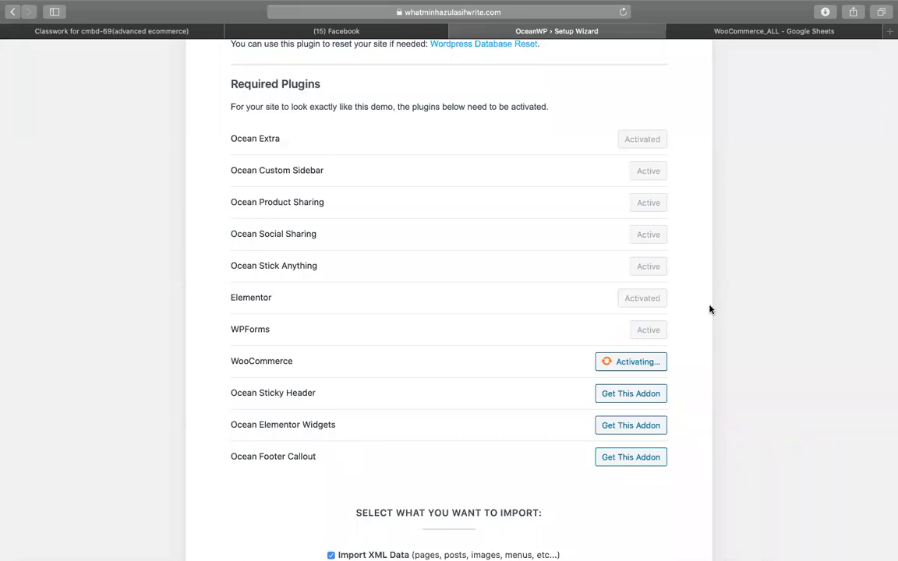
{"action": "scroll", "coordinate": [709, 310], "scroll_direction": "down", "scroll_amount": 3}
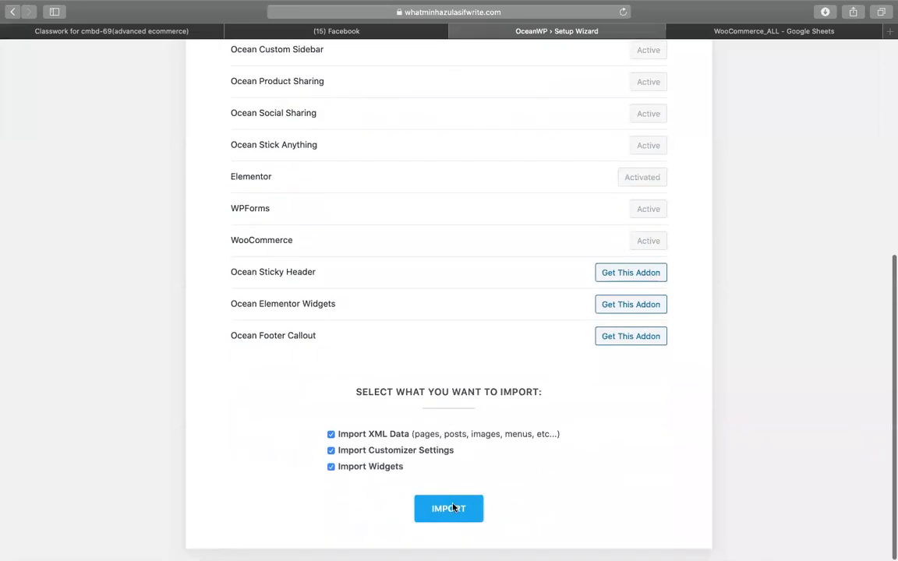
{"action": "left_click", "coordinate": [452, 509]}
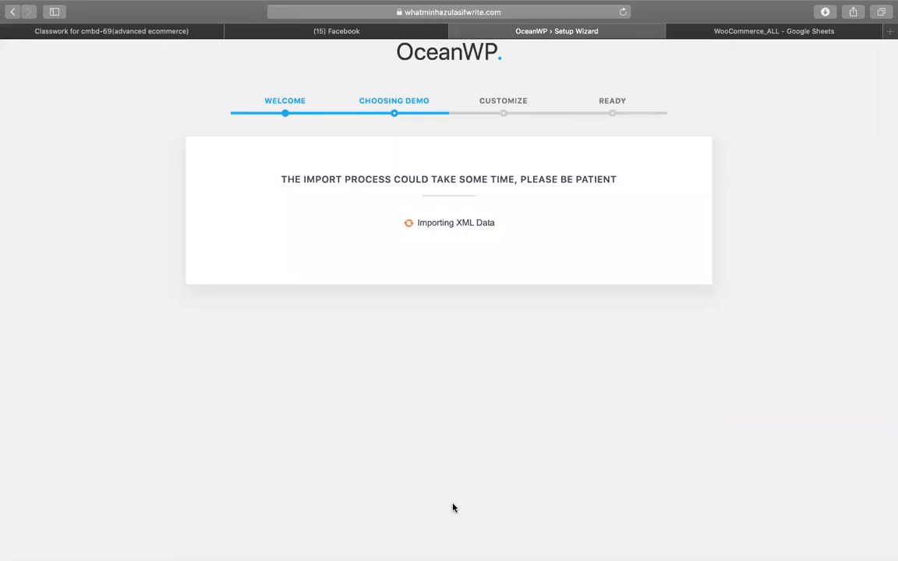
Review the following instructions in the WooCommerce_ALL sheet, covering demo import, logo, colors and owner email, and open a new browser tab.
{"action": "left_click", "coordinate": [748, 34]}
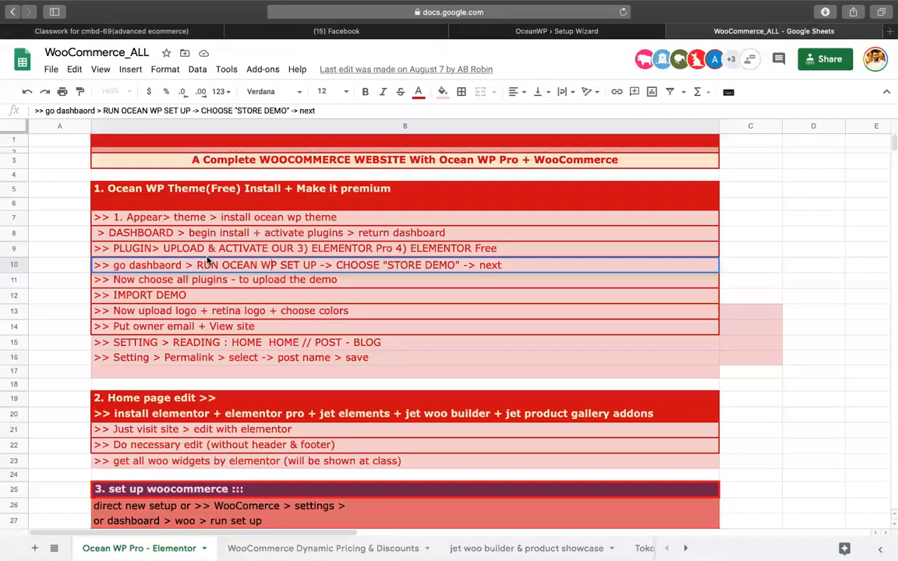
{"action": "key", "text": "Down"}
{"action": "key", "text": "Down"}
{"action": "key", "text": "Down"}
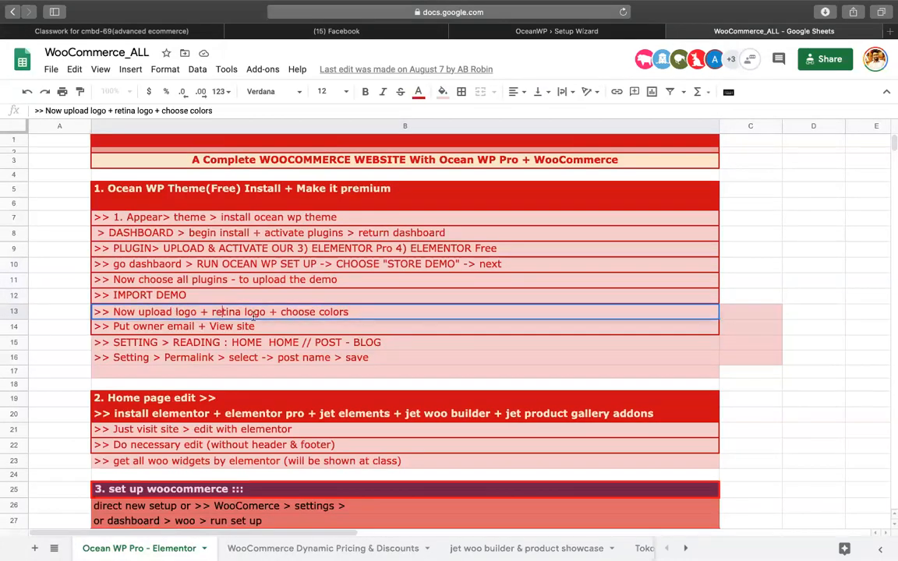
{"action": "key", "text": "Down"}
{"action": "left_click", "coordinate": [746, 221]}
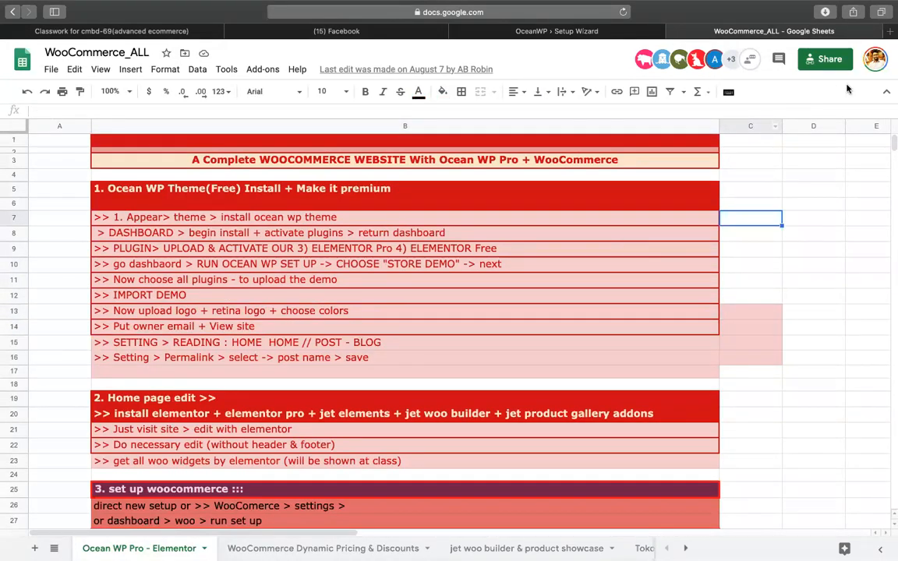
{"action": "left_click", "coordinate": [890, 31]}
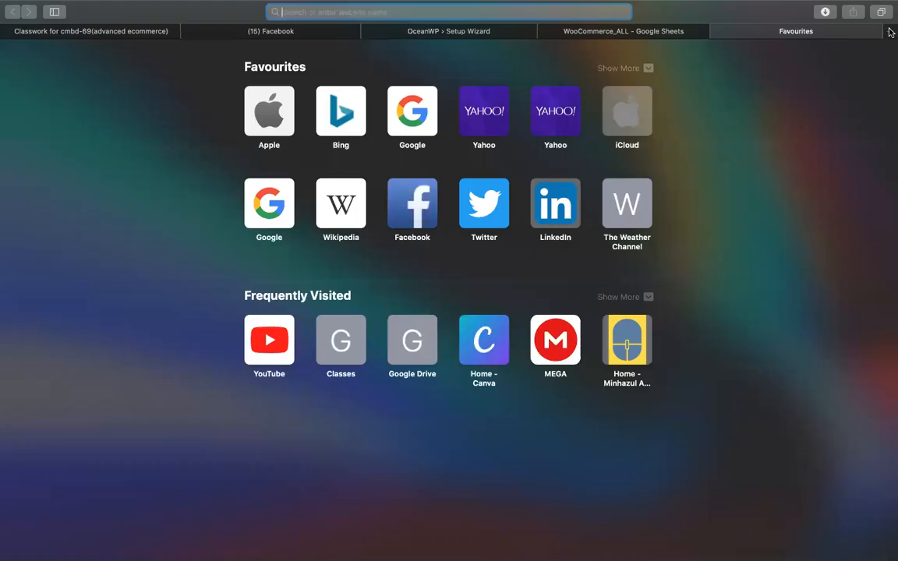
{"action": "type", "text": "sa"}
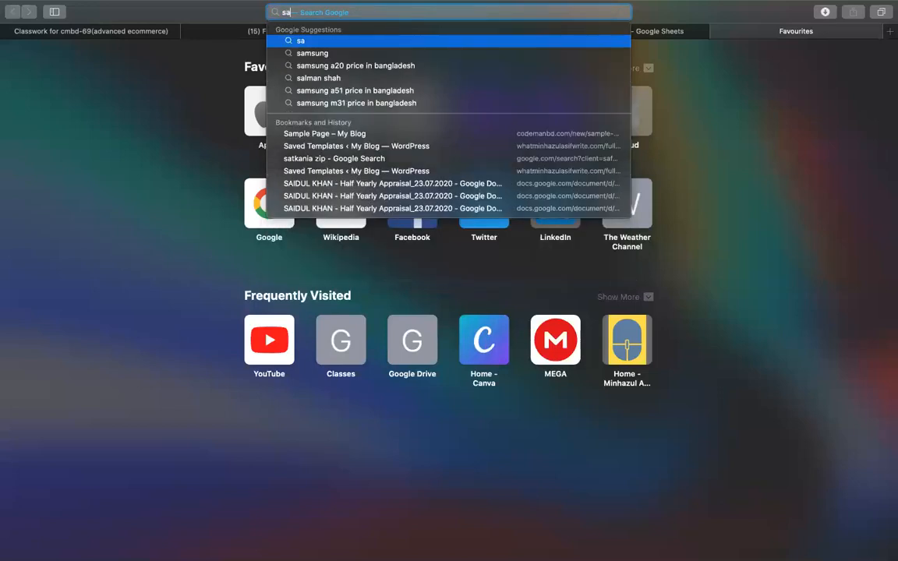
{"action": "key", "text": "BackSpace"}
{"action": "key", "text": "BackSpace"}
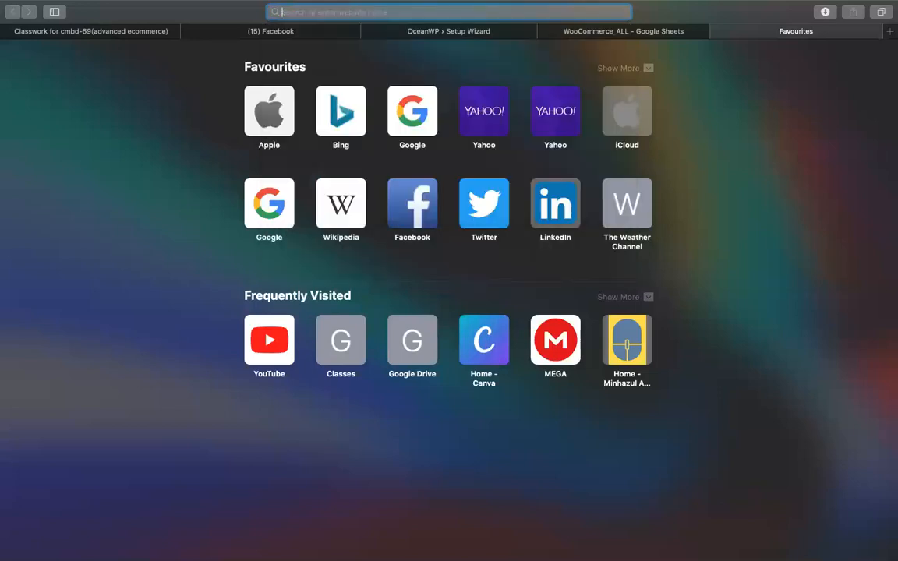
{"action": "type", "text": "m"}
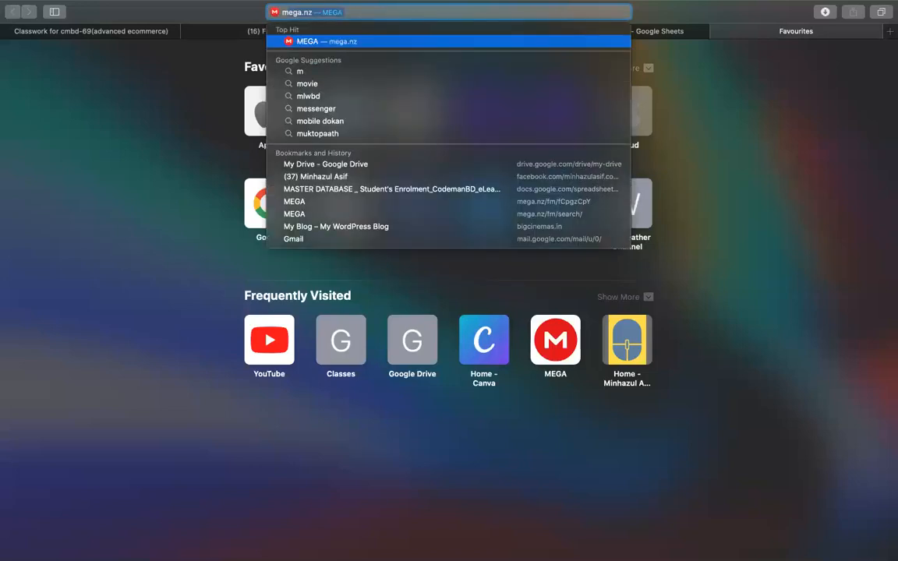
{"action": "type", "text": "a"}
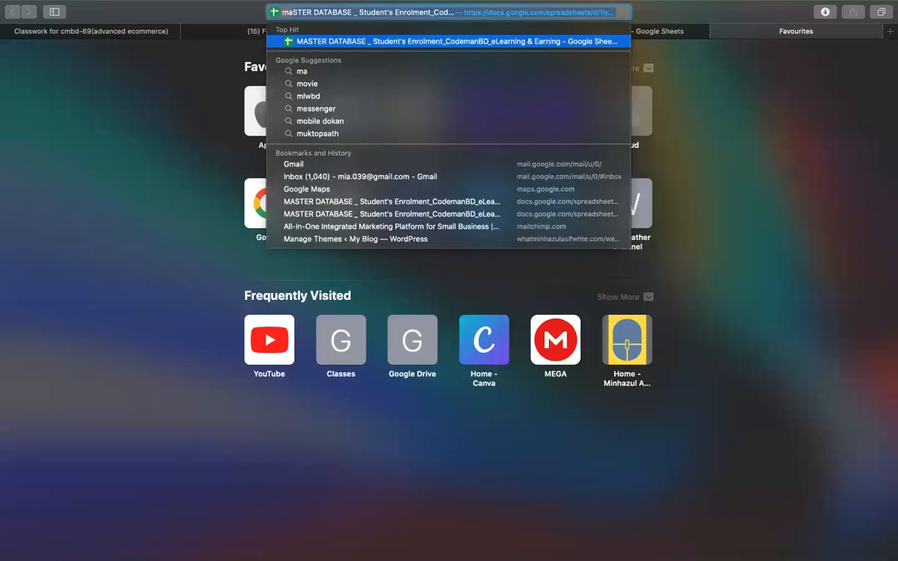
{"action": "key", "text": "BackSpace"}
{"action": "key", "text": "BackSpace"}
{"action": "key", "text": "BackSpace"}
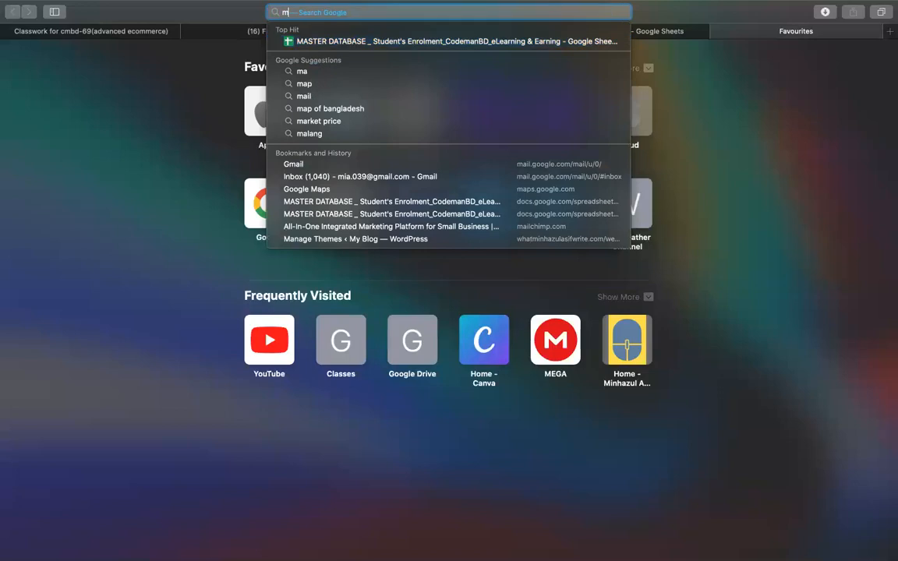
{"action": "type", "text": "sa"}
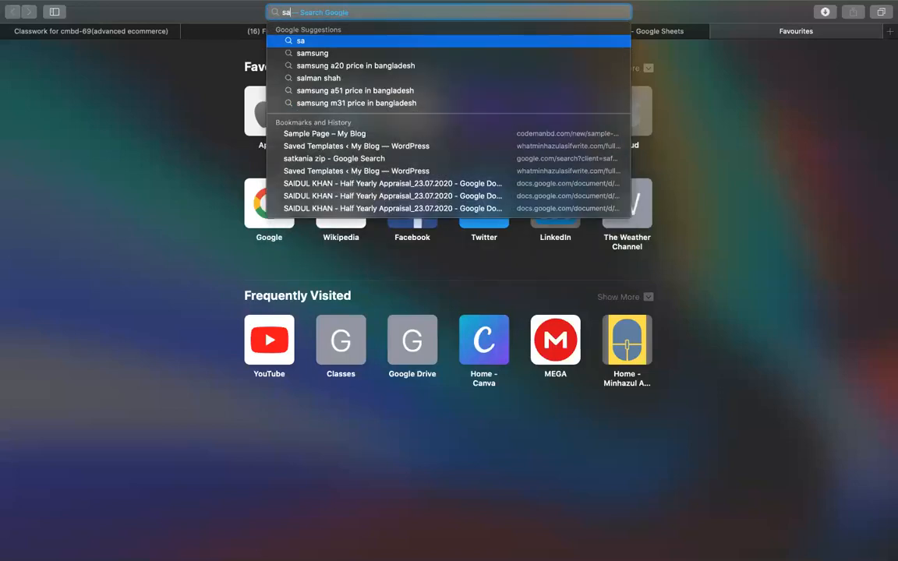
{"action": "key", "text": "BackSpace"}
{"action": "key", "text": "BackSpace"}
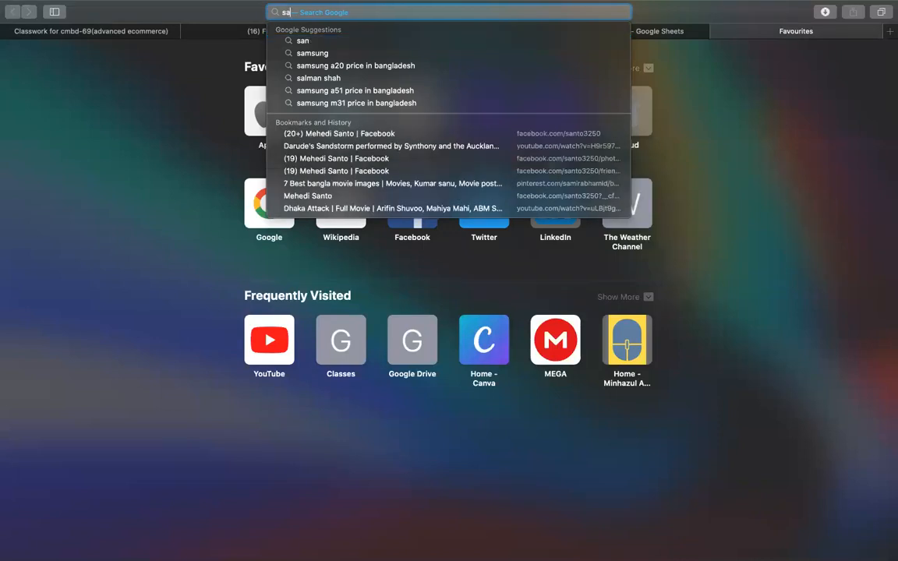
Load the ecom.adwaitha.in website in the new browser tab.
{"action": "type", "text": "ecom.adwaitha.in"}
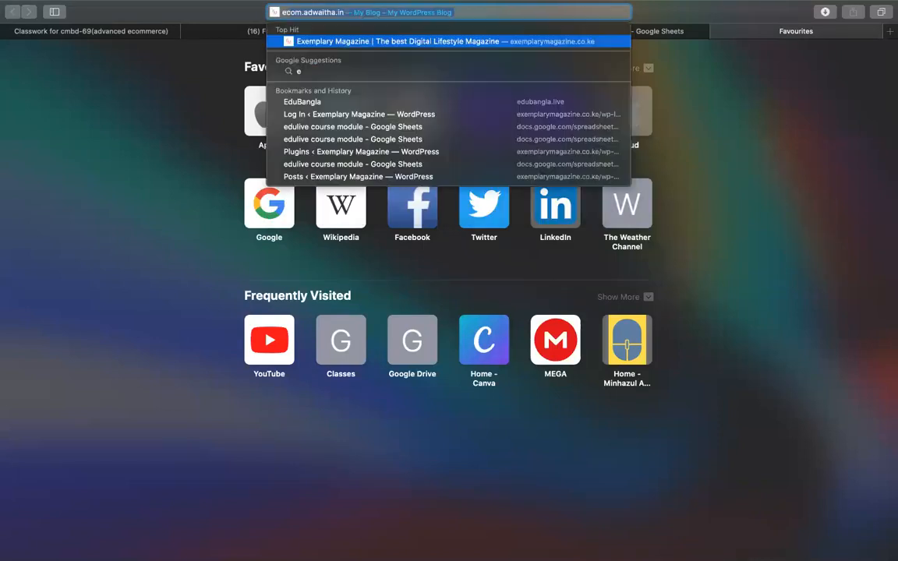
{"action": "key", "text": "Return"}
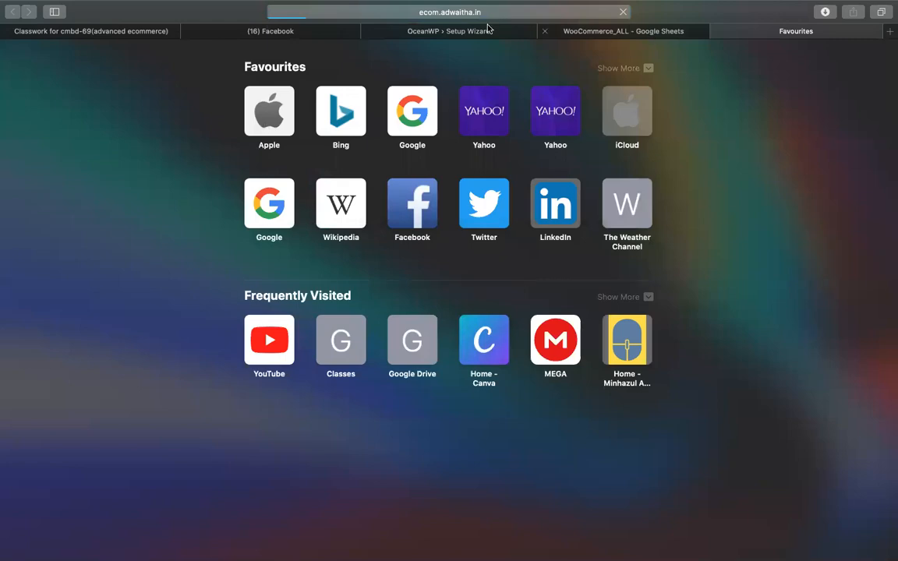
{"action": "left_click", "coordinate": [458, 31]}
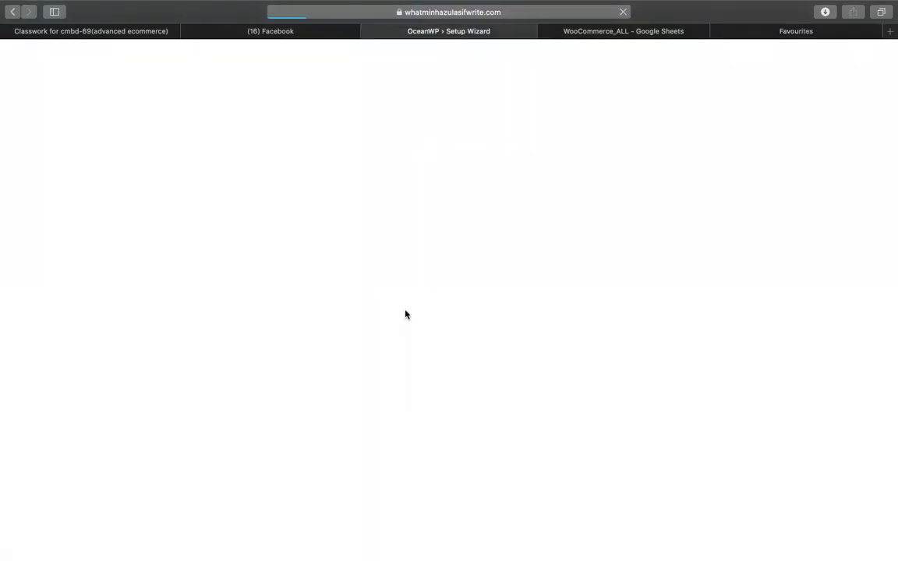
{"action": "left_click", "coordinate": [788, 33]}
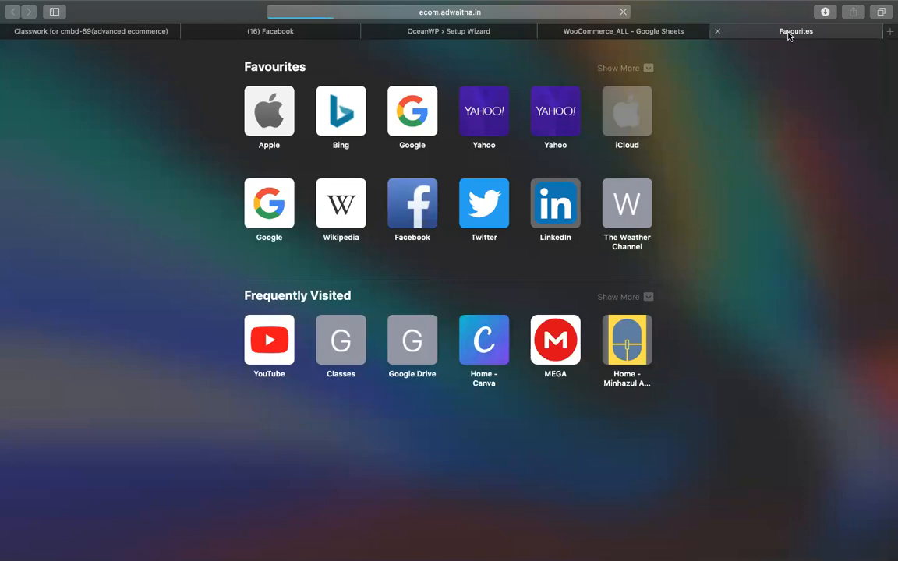
{"action": "left_click", "coordinate": [404, 31]}
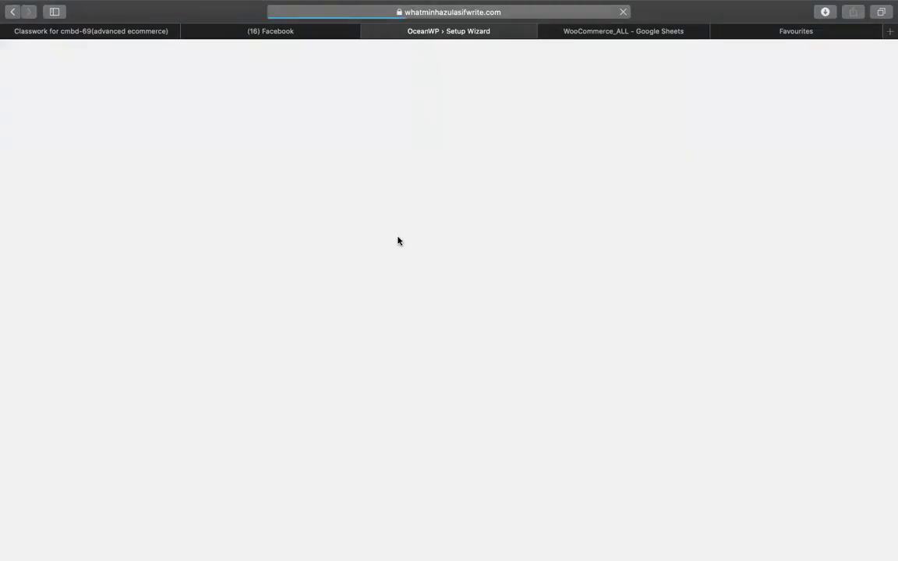
{"action": "left_click", "coordinate": [761, 31]}
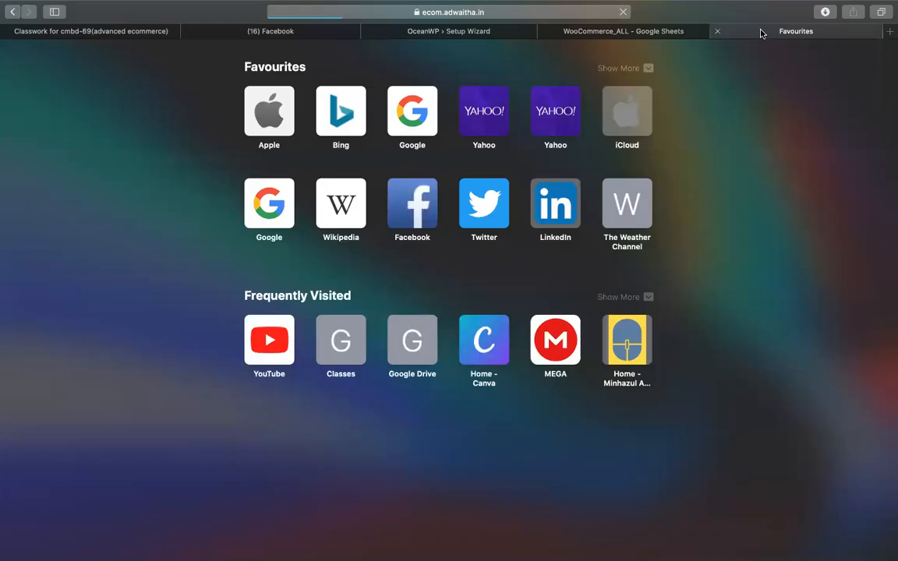
{"action": "left_click", "coordinate": [632, 31]}
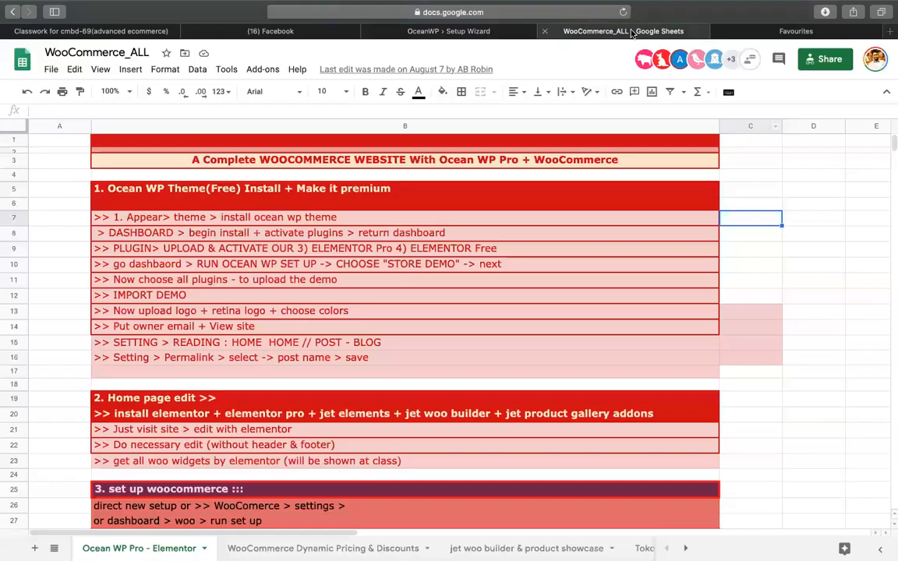
{"action": "left_click", "coordinate": [465, 32]}
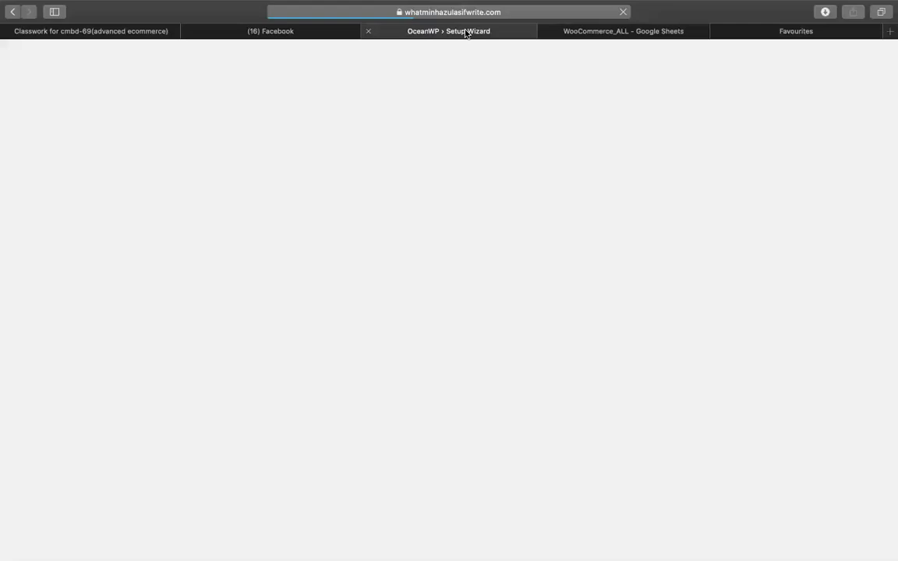
Close the Facebook tab and switch to the Google Classroom classwork page.
{"action": "left_click", "coordinate": [188, 31]}
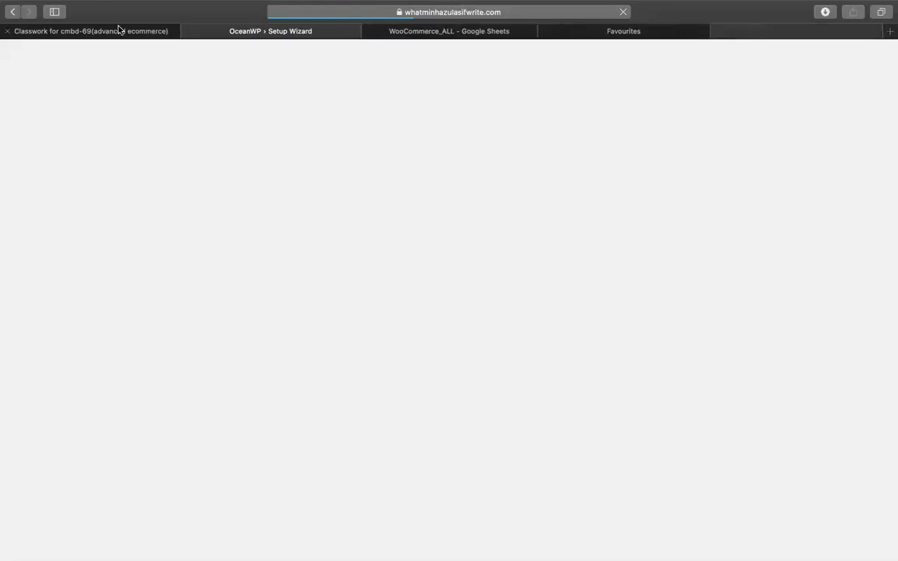
{"action": "left_click", "coordinate": [119, 30]}
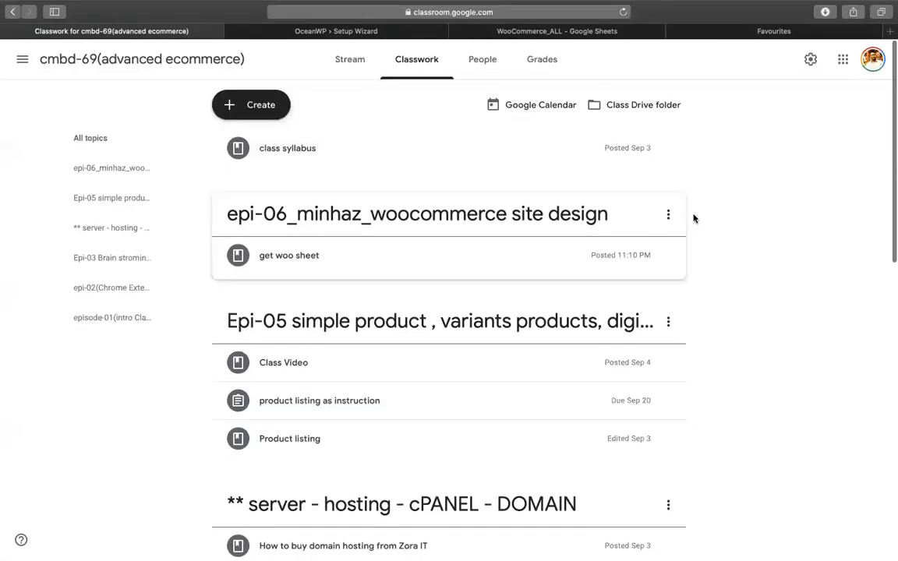
Copy the ecom.adwaitha.in address from the loading browser tab and return to the Google Classroom classwork page.
{"action": "left_click", "coordinate": [766, 29]}
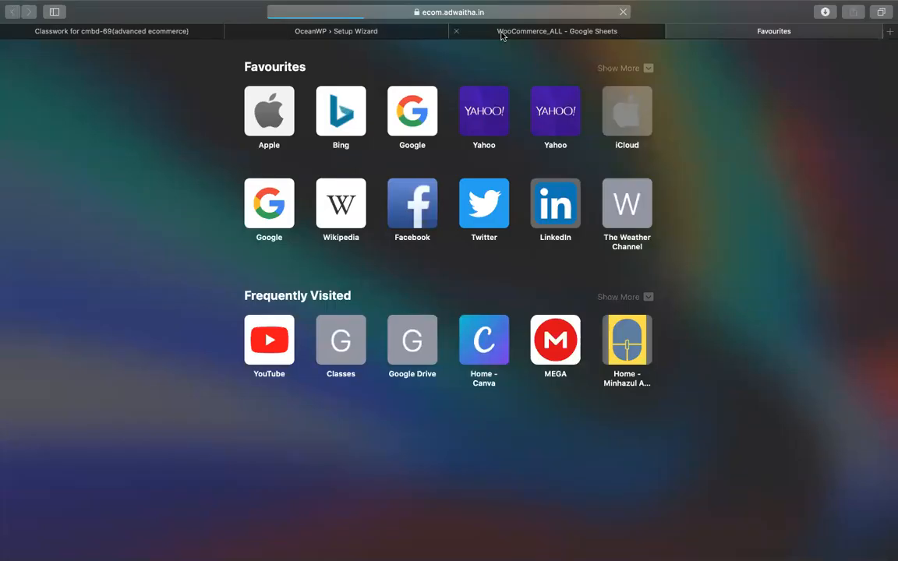
{"action": "left_click", "coordinate": [449, 18]}
{"action": "right_click", "coordinate": [372, 13]}
{"action": "left_click", "coordinate": [391, 32]}
{"action": "left_click", "coordinate": [176, 29]}
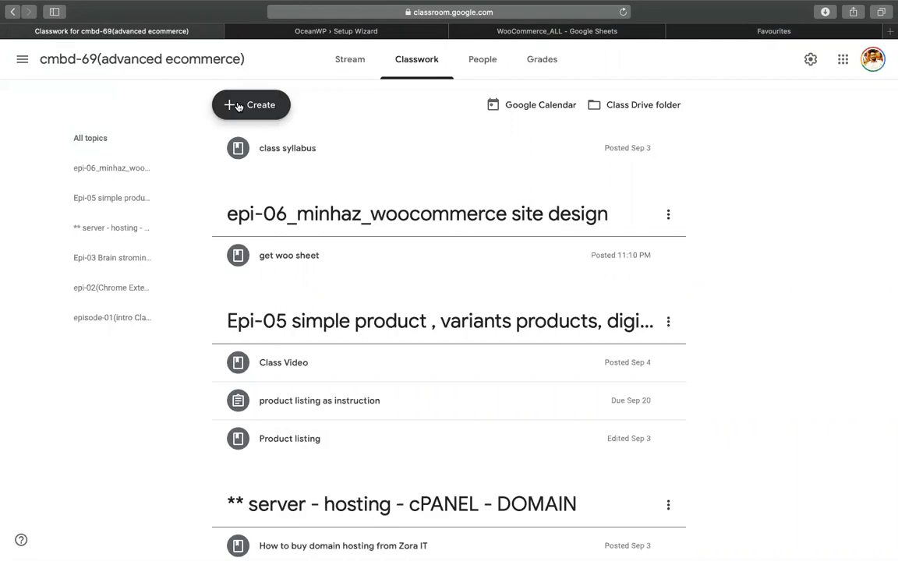
{"action": "left_click", "coordinate": [239, 106]}
{"action": "left_click", "coordinate": [293, 247]}
{"action": "type", "text": "sample site that shown in class"}
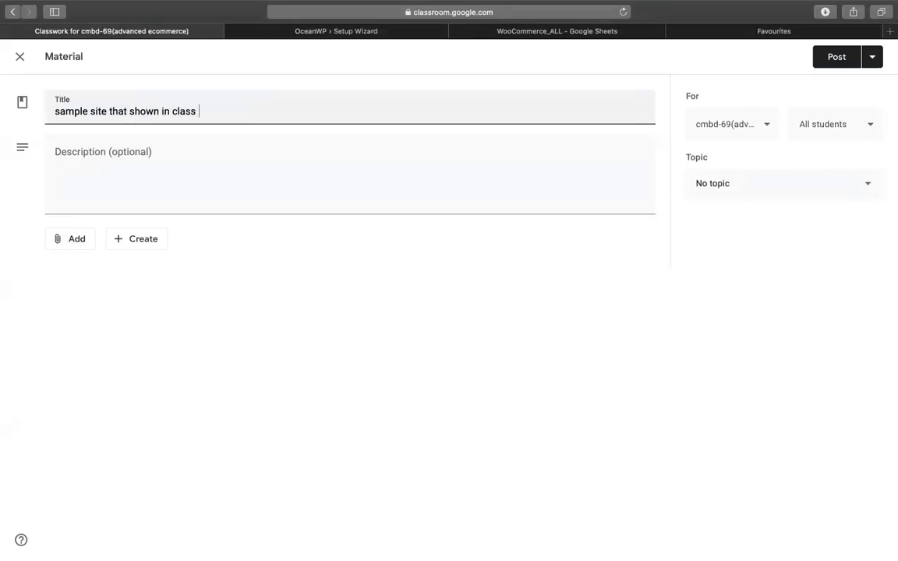
{"action": "left_click", "coordinate": [62, 245]}
{"action": "left_click", "coordinate": [87, 289]}
{"action": "key", "text": "ctrl+v"}
{"action": "key", "text": "Return"}
Assign the material to the topic "epi-06_minhaz_woocommerce site design" and post it.
{"action": "left_click", "coordinate": [726, 187]}
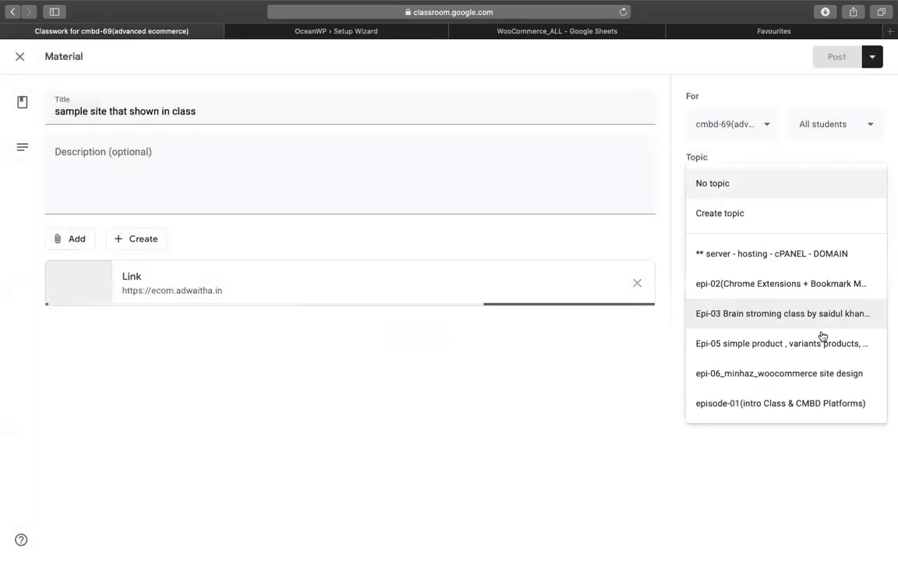
{"action": "left_click", "coordinate": [736, 373]}
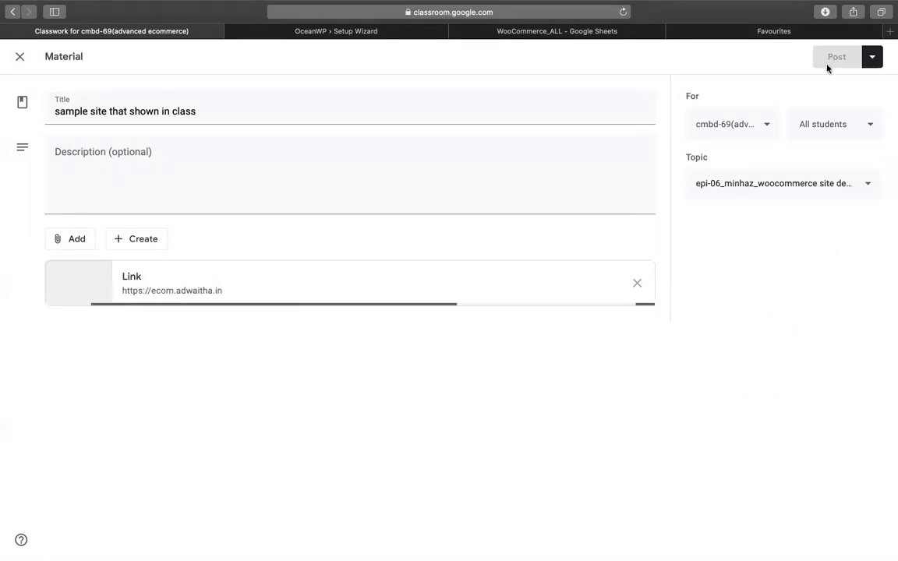
{"action": "left_click", "coordinate": [827, 64]}
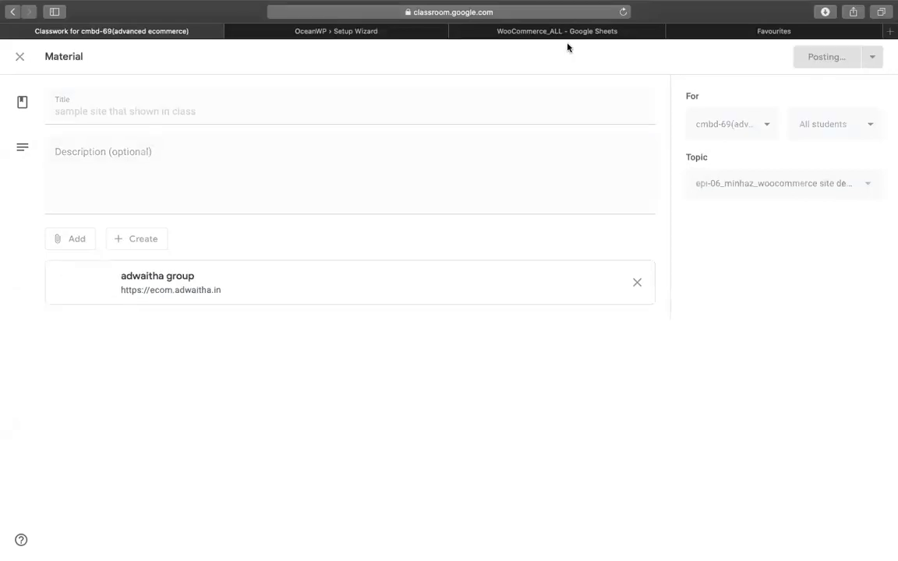
{"action": "left_click", "coordinate": [343, 31]}
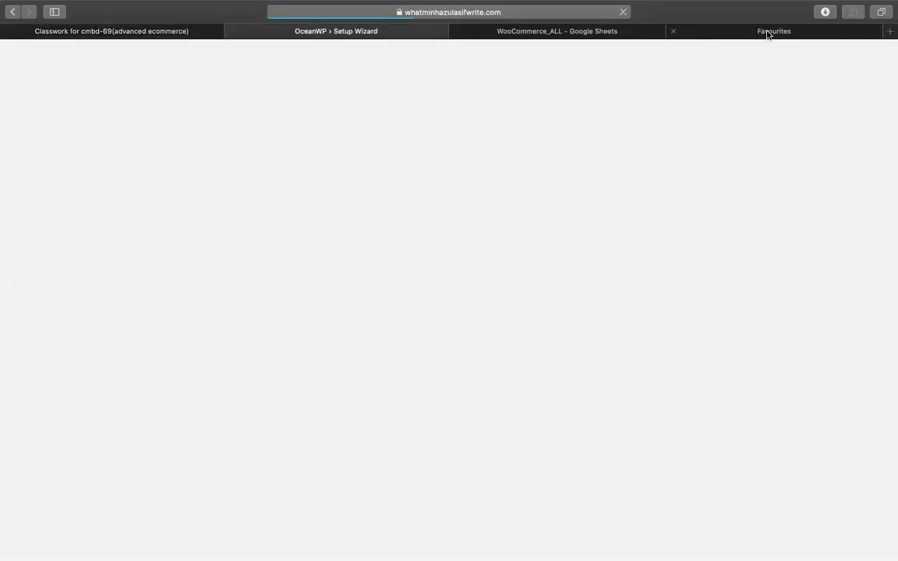
{"action": "left_click", "coordinate": [768, 33]}
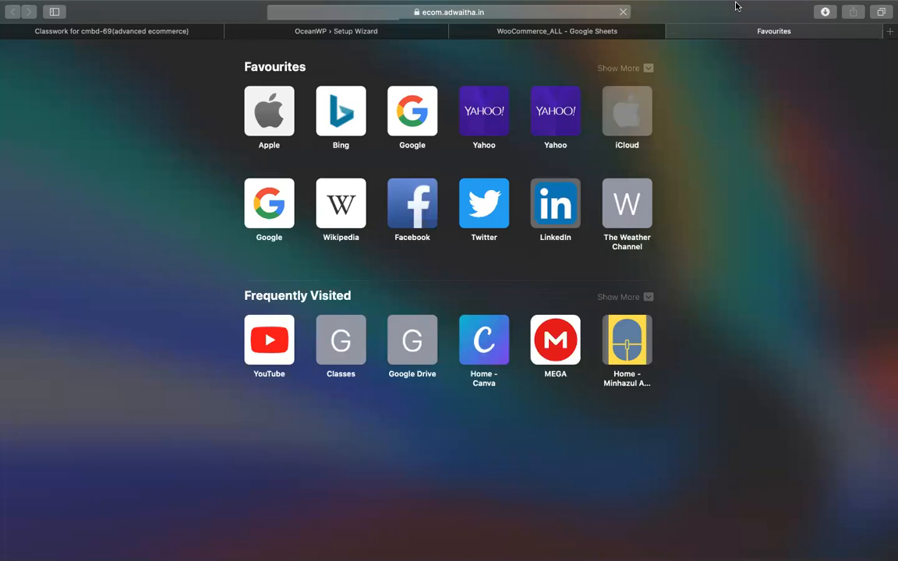
{"action": "mouse_move", "coordinate": [733, 3]}
{"action": "left_click", "coordinate": [690, 7]}
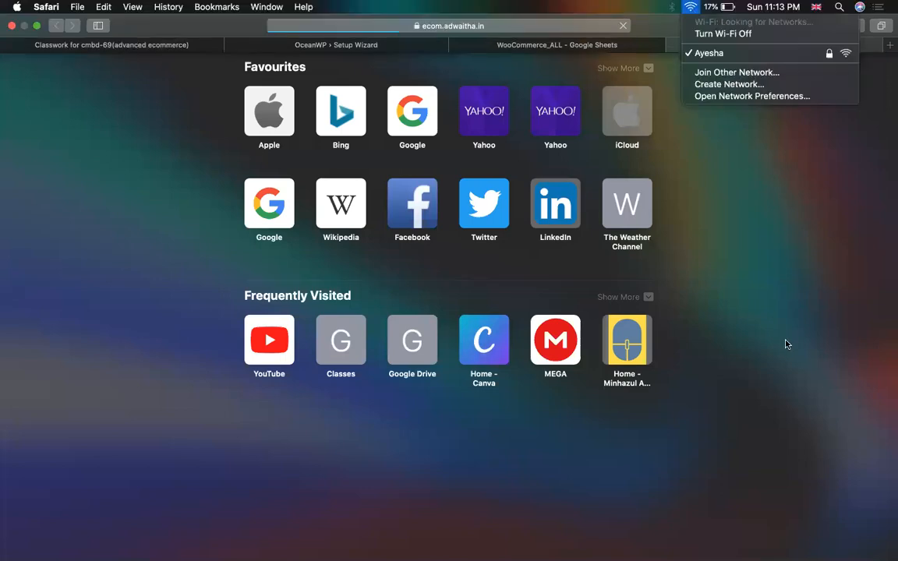
{"action": "left_click", "coordinate": [786, 344]}
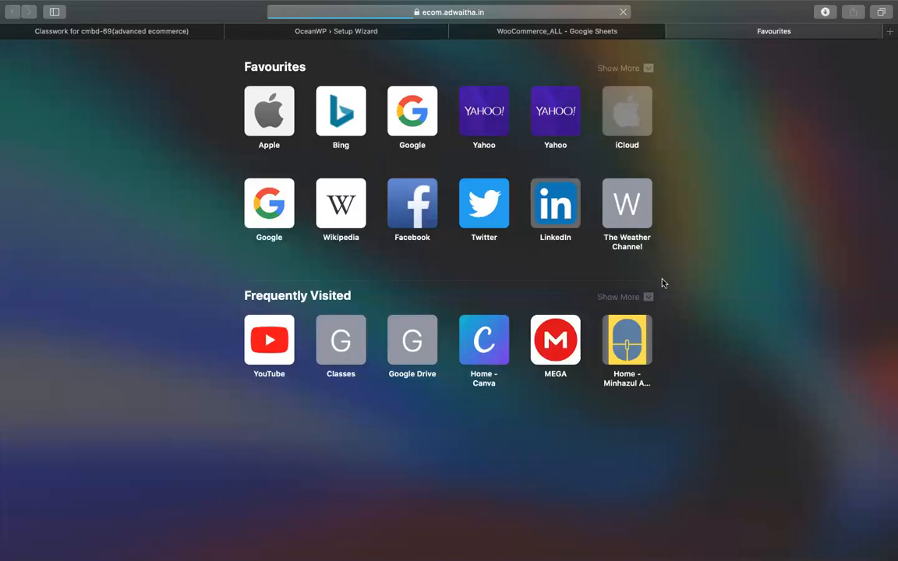
{"action": "left_click", "coordinate": [338, 31]}
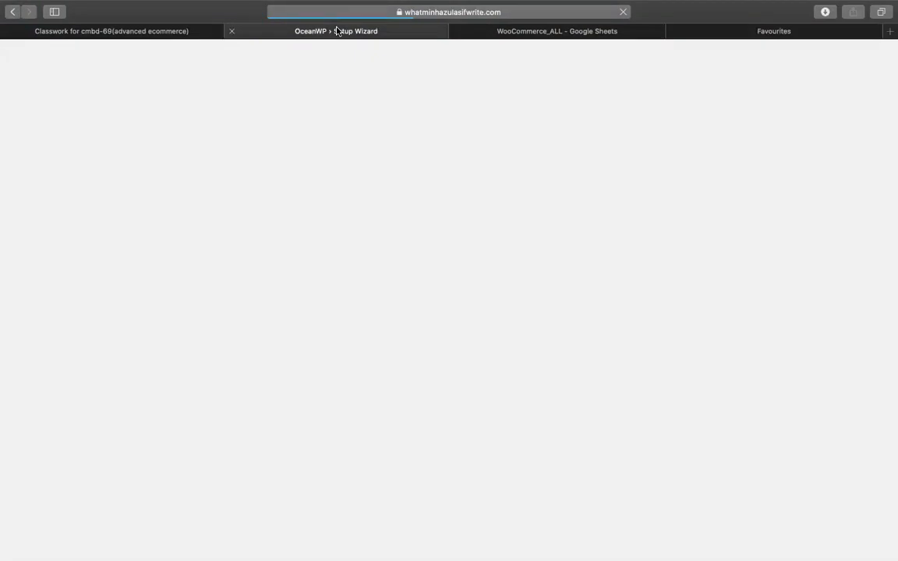
{"action": "left_click", "coordinate": [764, 33]}
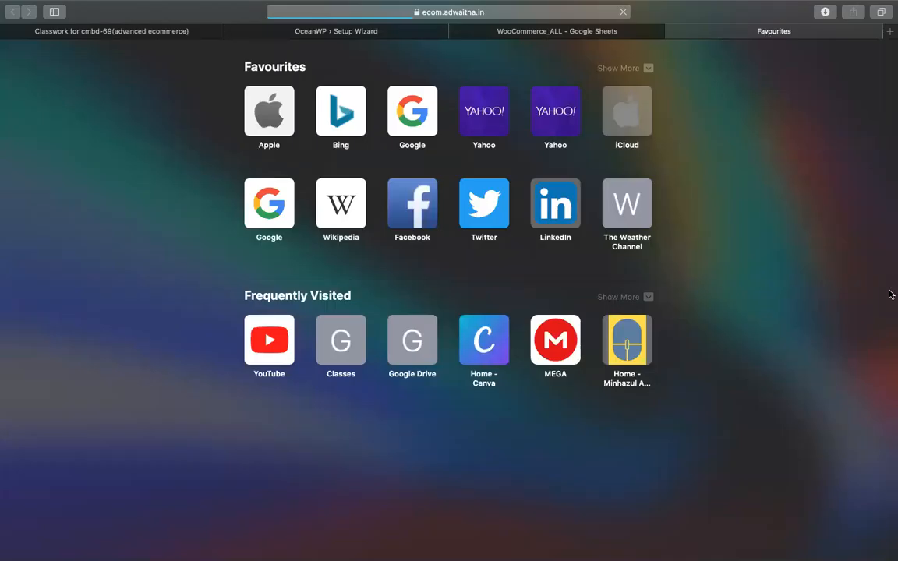
{"action": "left_click", "coordinate": [455, 26]}
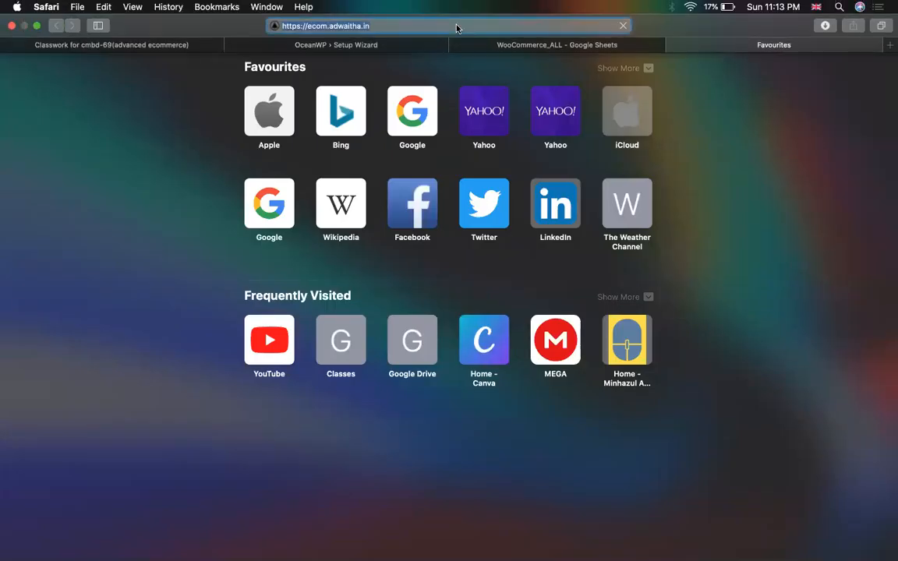
{"action": "right_click", "coordinate": [458, 26]}
{"action": "left_click", "coordinate": [477, 42]}
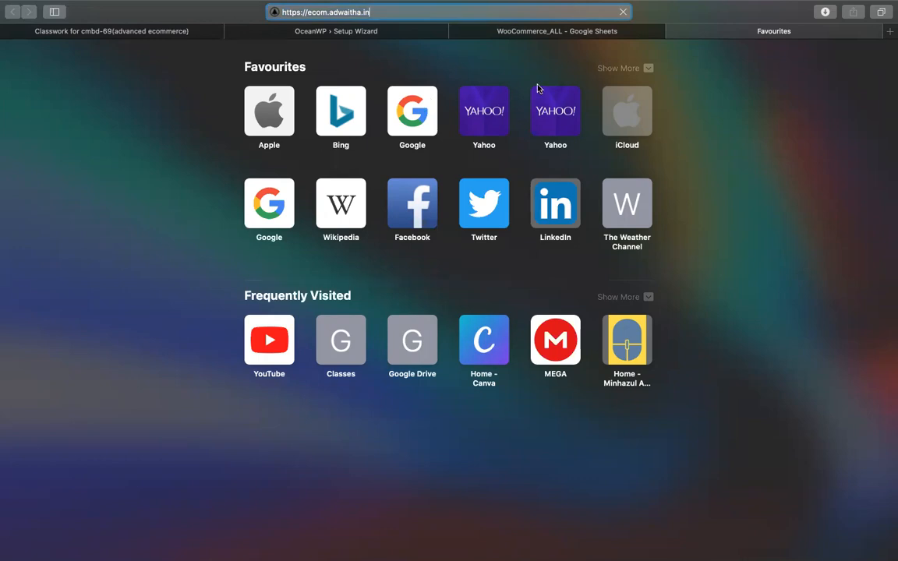
{"action": "left_click", "coordinate": [356, 32]}
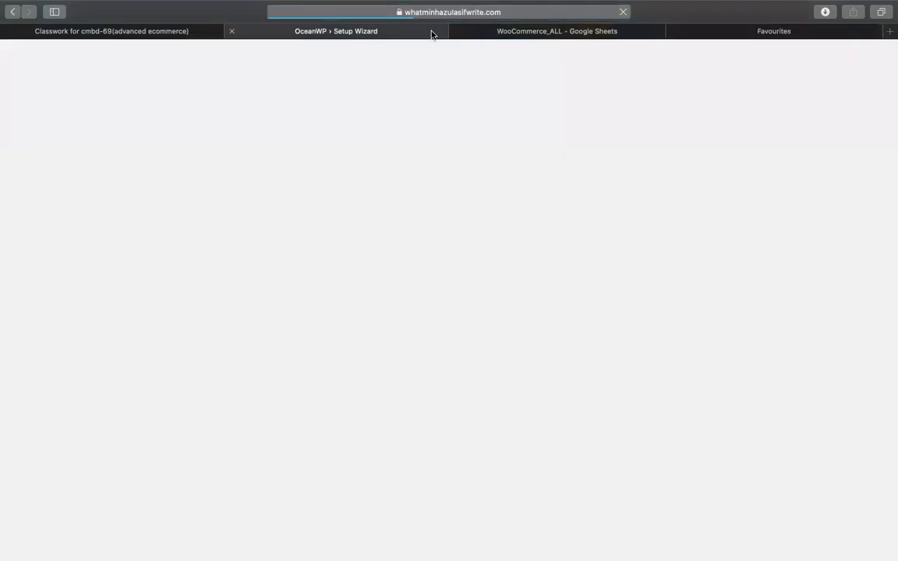
{"action": "left_click", "coordinate": [736, 33]}
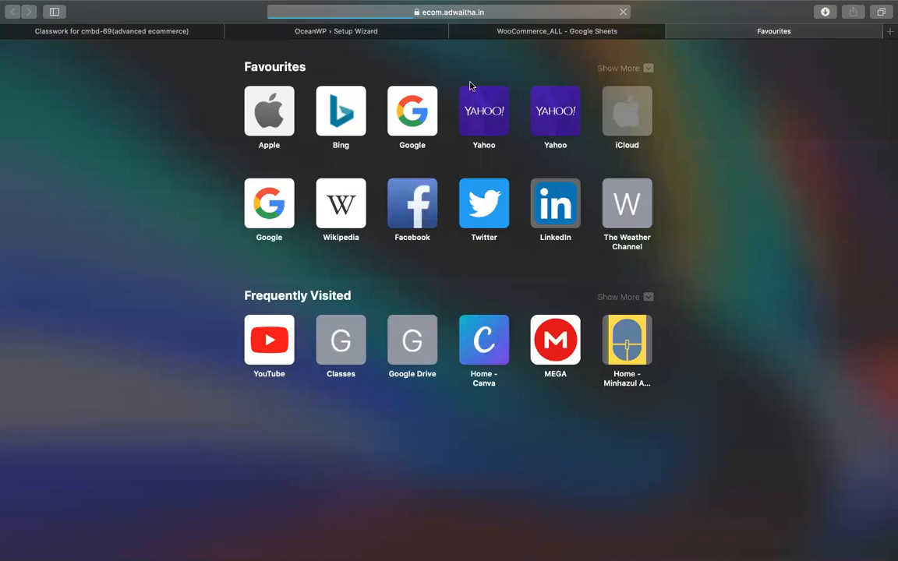
{"action": "left_click", "coordinate": [413, 31]}
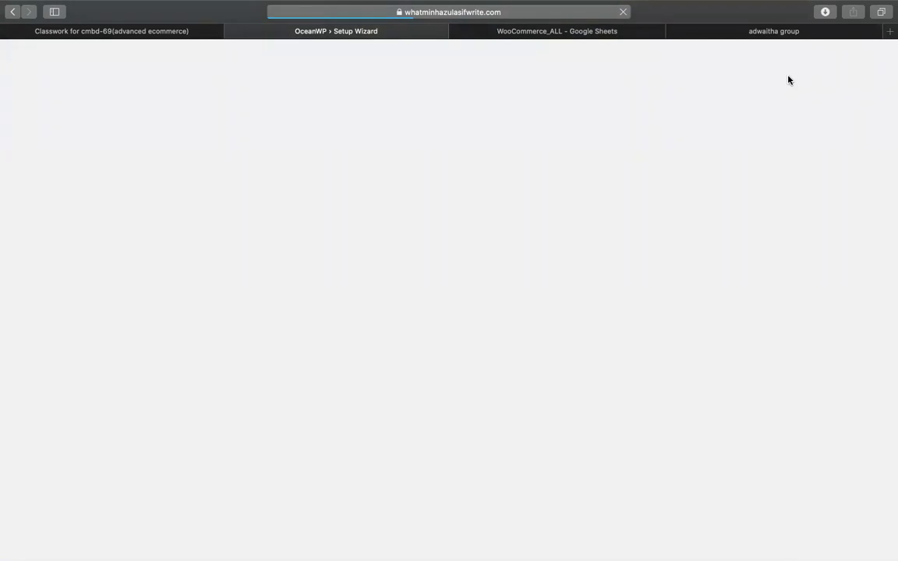
{"action": "mouse_move", "coordinate": [762, 6]}
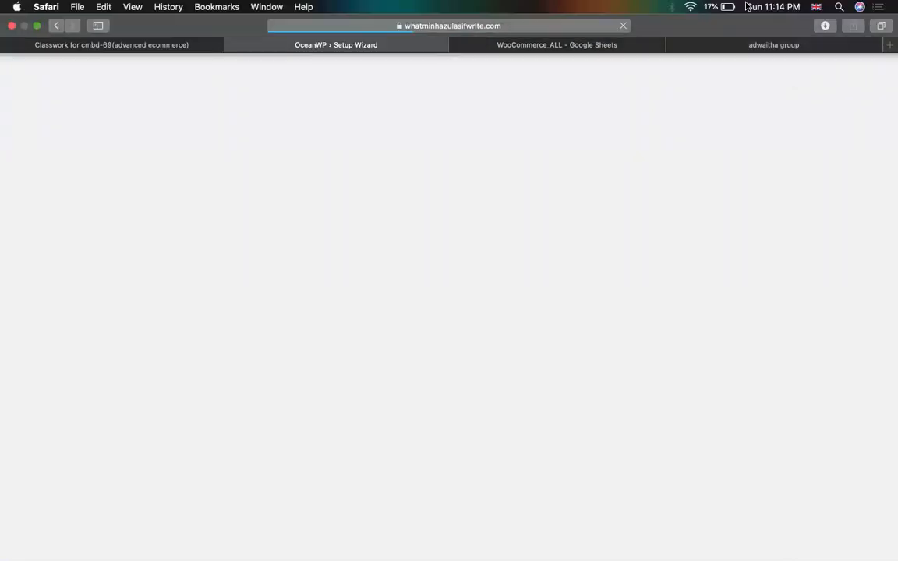
{"action": "left_click", "coordinate": [689, 9]}
{"action": "left_click", "coordinate": [519, 164]}
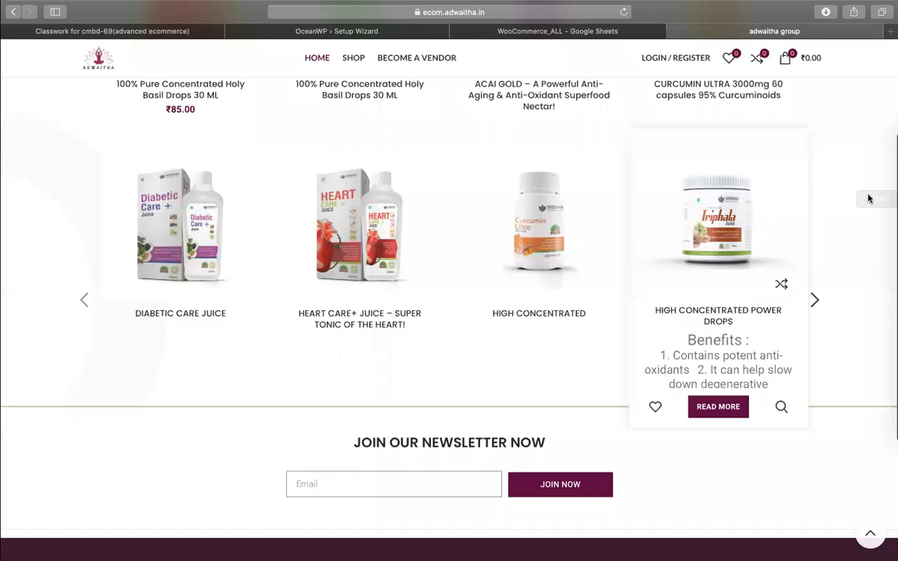
Look over the adwaitha group homepage, from its header and slider to the product listings and newsletter section.
{"action": "scroll", "coordinate": [502, 216], "scroll_direction": "up", "scroll_amount": 20}
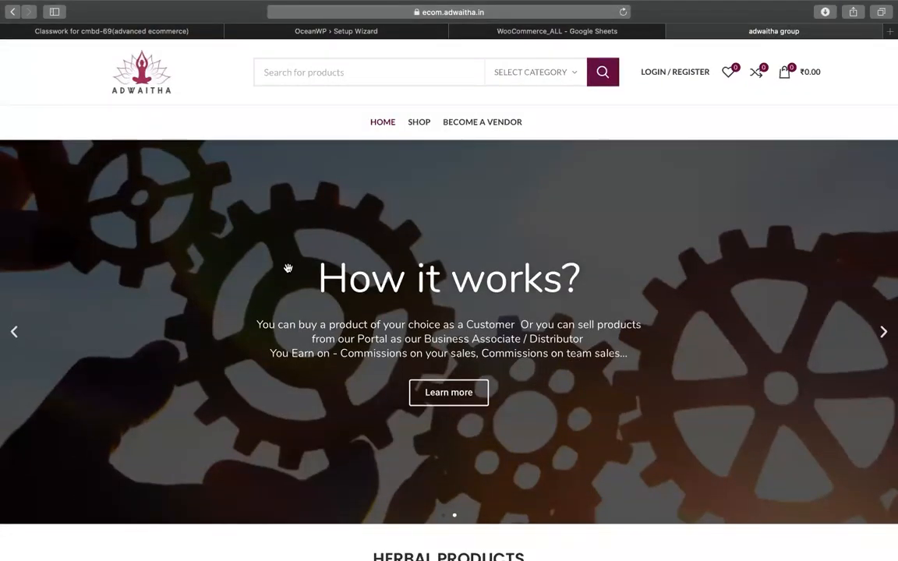
{"action": "scroll", "coordinate": [301, 310], "scroll_direction": "down", "scroll_amount": 15}
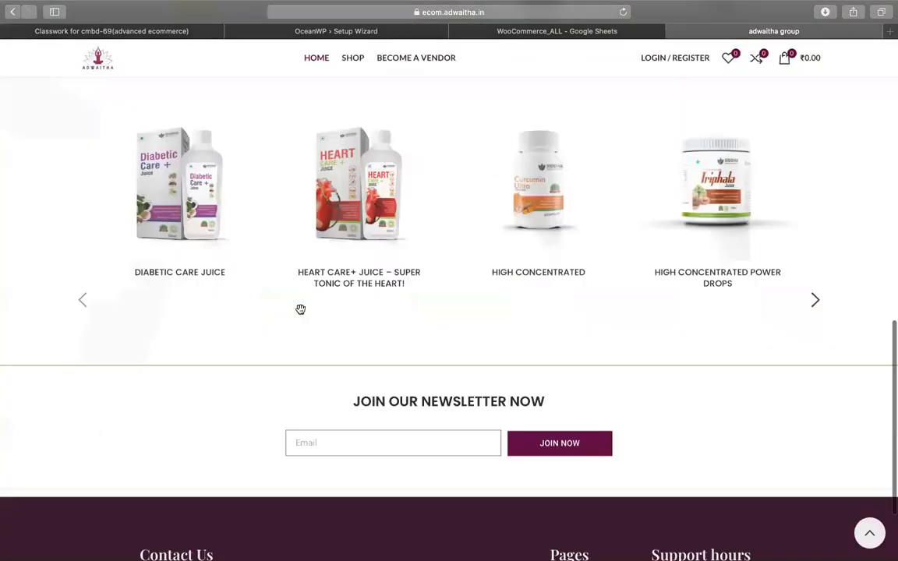
{"action": "scroll", "coordinate": [299, 310], "scroll_direction": "up", "scroll_amount": 6}
{"action": "scroll", "coordinate": [301, 311], "scroll_direction": "up", "scroll_amount": 10}
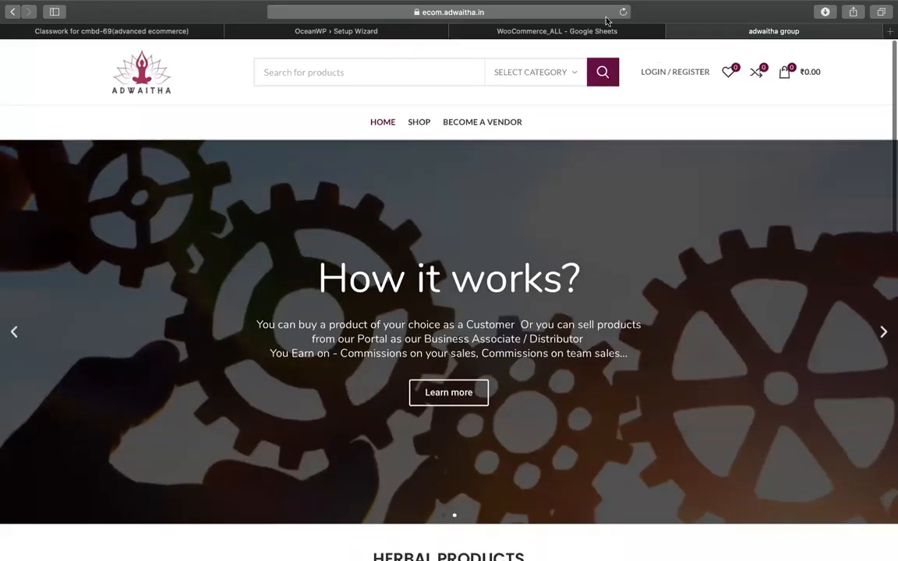
Check the WooCommerce_ALL sheet and switch to the OceanWP setup wizard to examine its logo and site title fields.
{"action": "left_click", "coordinate": [580, 29]}
{"action": "left_click", "coordinate": [377, 16]}
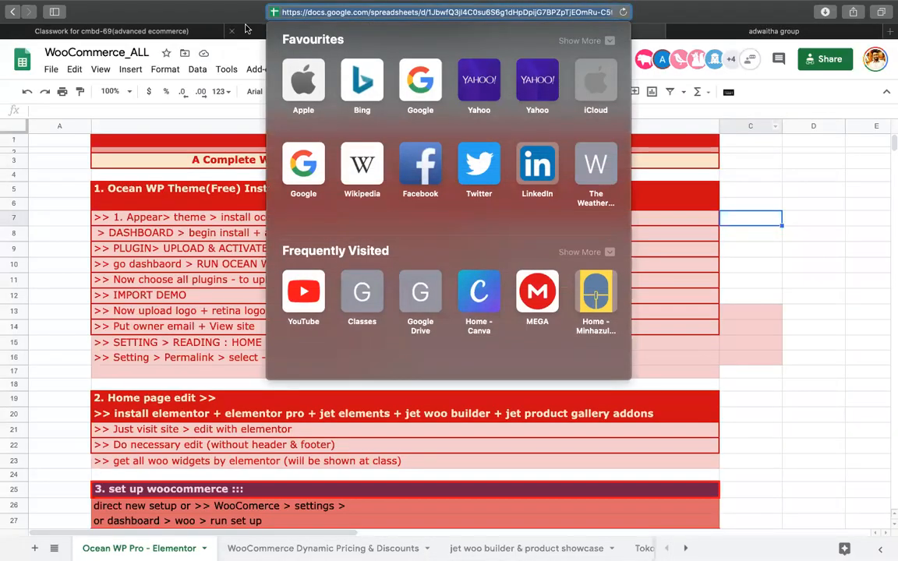
{"action": "left_click", "coordinate": [278, 31]}
{"action": "scroll", "coordinate": [234, 304], "scroll_direction": "down", "scroll_amount": 3}
{"action": "scroll", "coordinate": [208, 280], "scroll_direction": "up", "scroll_amount": 3}
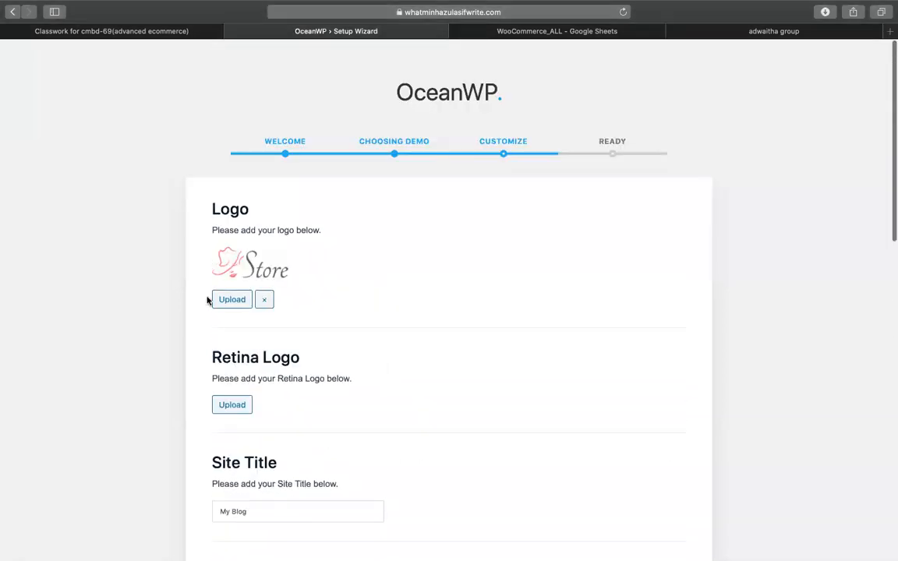
Save the Adwaitha logo from the sample site's header to the Desktop under the name 1.
{"action": "left_click", "coordinate": [774, 31]}
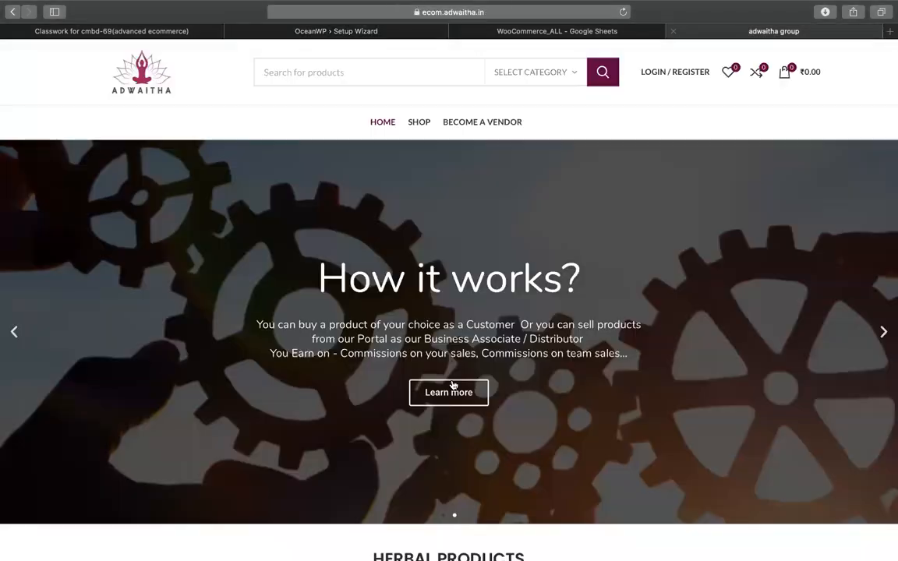
{"action": "scroll", "coordinate": [573, 331], "scroll_direction": "down", "scroll_amount": 15}
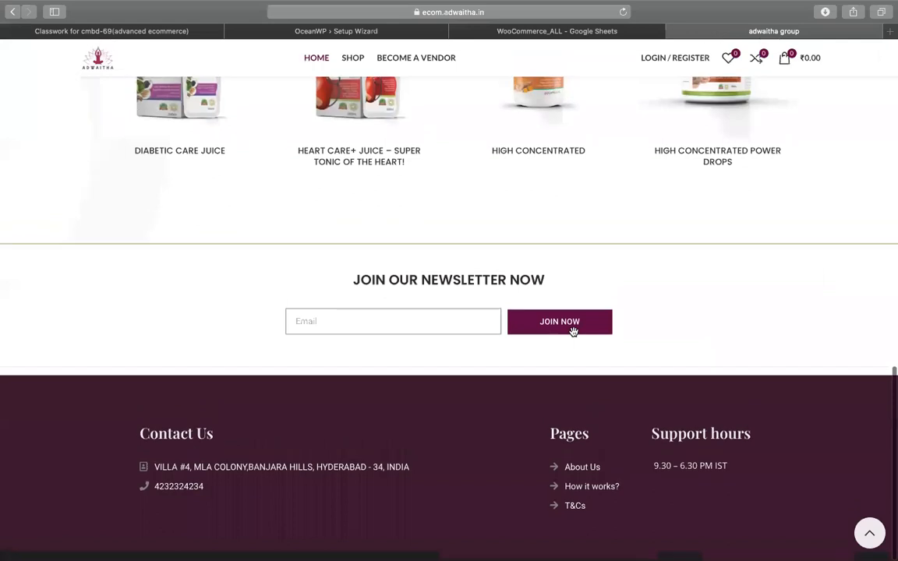
{"action": "scroll", "coordinate": [573, 331], "scroll_direction": "up", "scroll_amount": 20}
{"action": "scroll", "coordinate": [497, 206], "scroll_direction": "down", "scroll_amount": 1}
{"action": "scroll", "coordinate": [497, 206], "scroll_direction": "up", "scroll_amount": 1}
{"action": "right_click", "coordinate": [134, 81]}
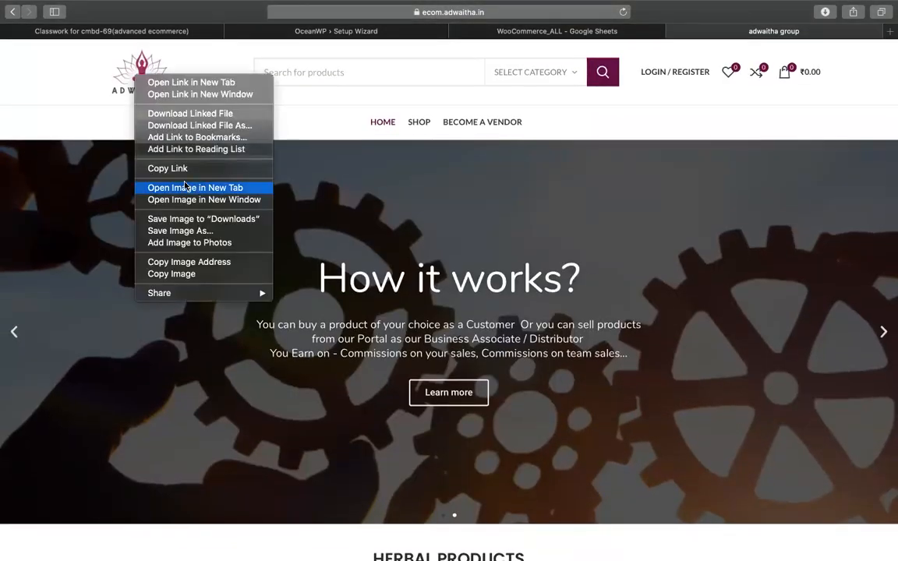
{"action": "left_click", "coordinate": [181, 230]}
{"action": "type", "text": "1"}
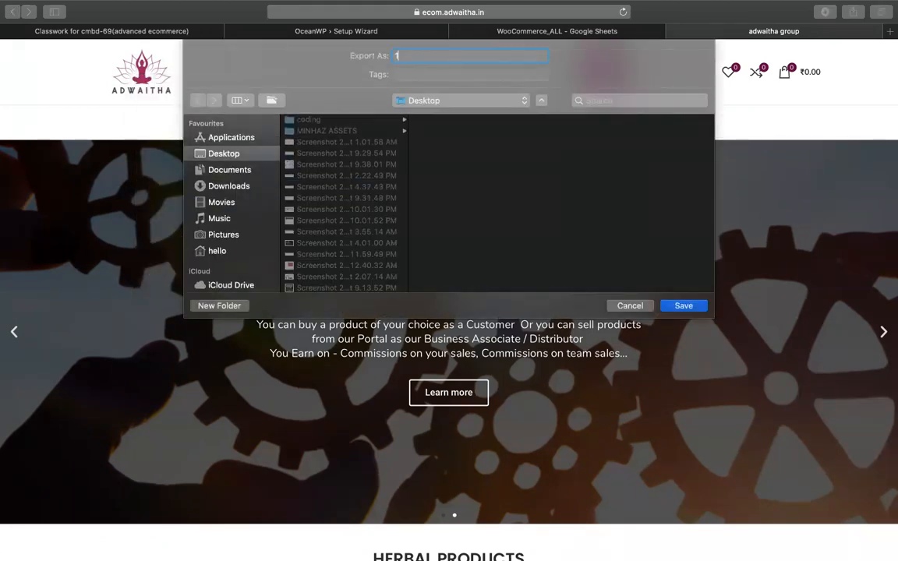
{"action": "key", "text": "Return"}
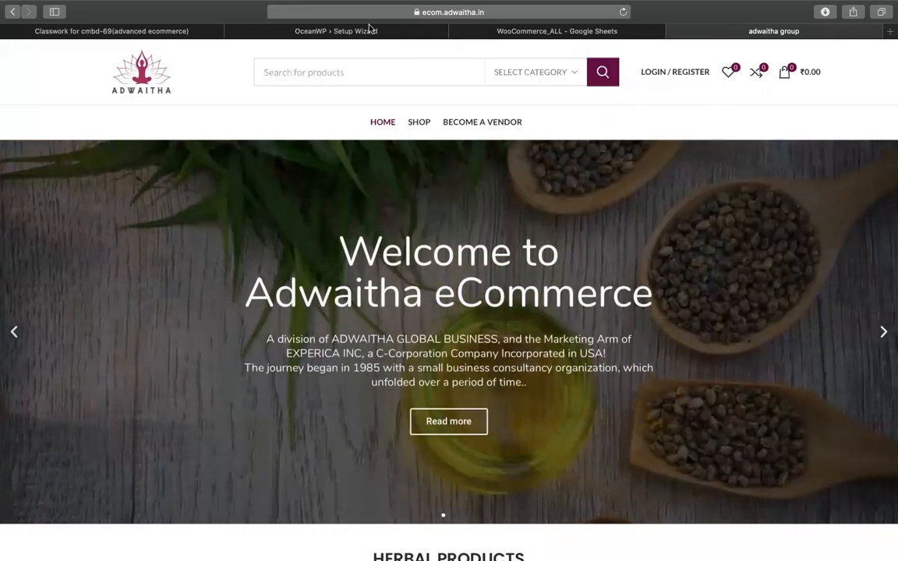
Upload 1.jpg from the Desktop in the OceanWP setup wizard and set it as the site's Logo.
{"action": "left_click", "coordinate": [371, 29]}
{"action": "left_click", "coordinate": [221, 302]}
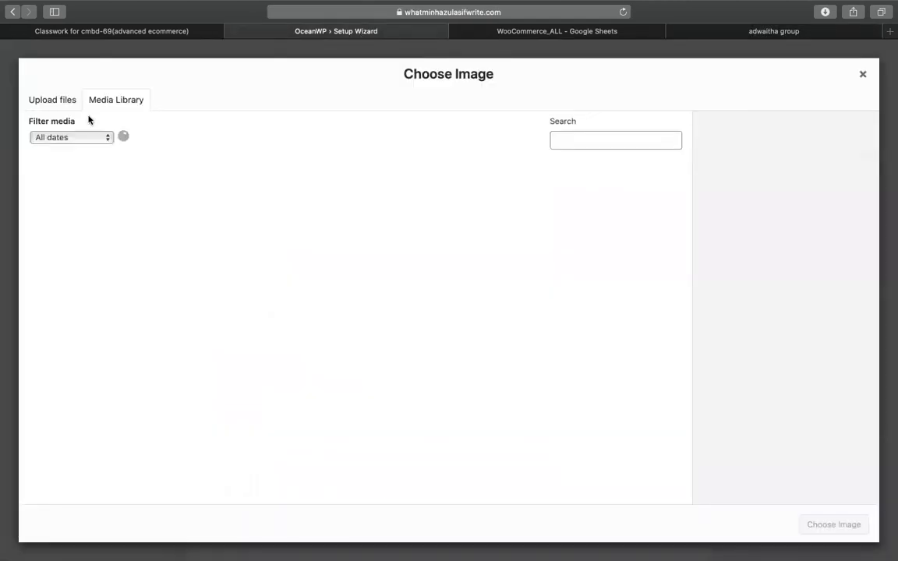
{"action": "left_click", "coordinate": [75, 103]}
{"action": "left_click", "coordinate": [481, 303]}
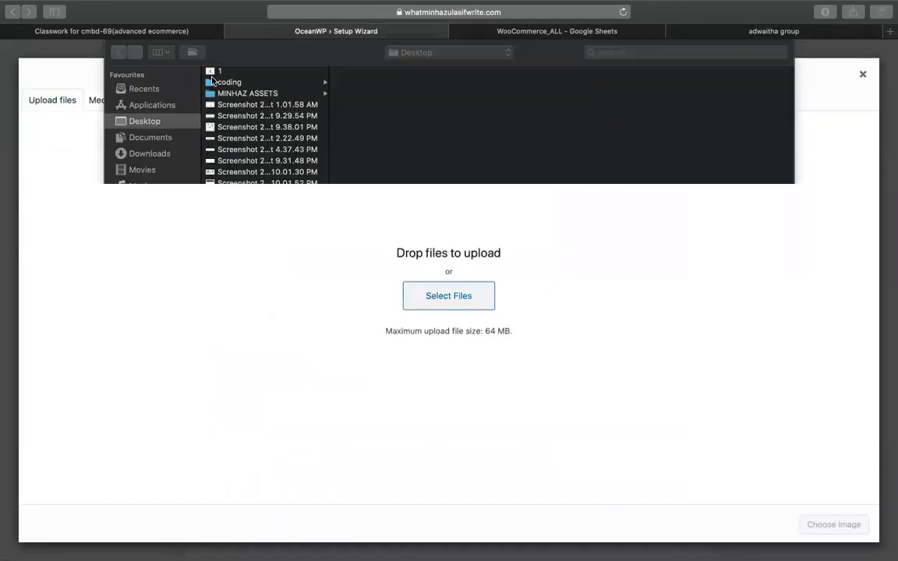
{"action": "double_click", "coordinate": [220, 71]}
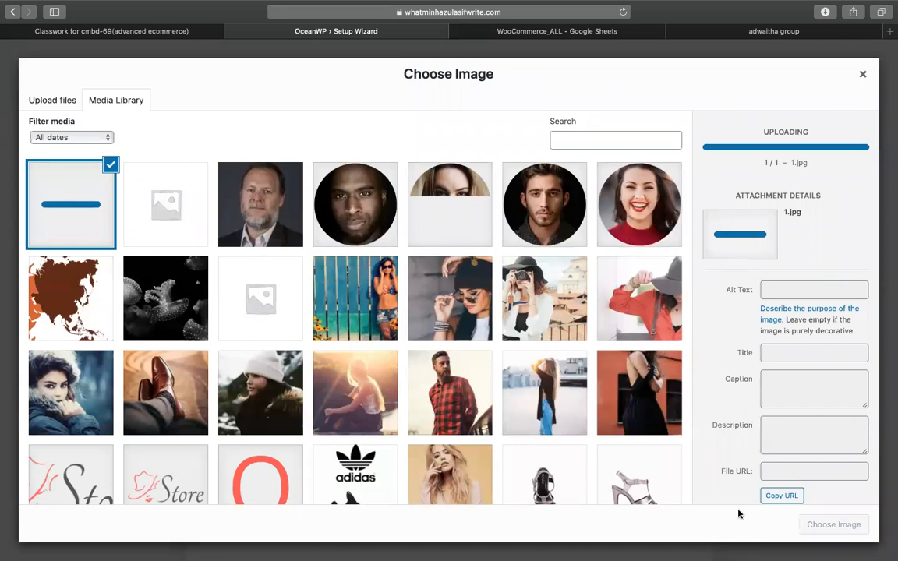
{"action": "left_click", "coordinate": [814, 525]}
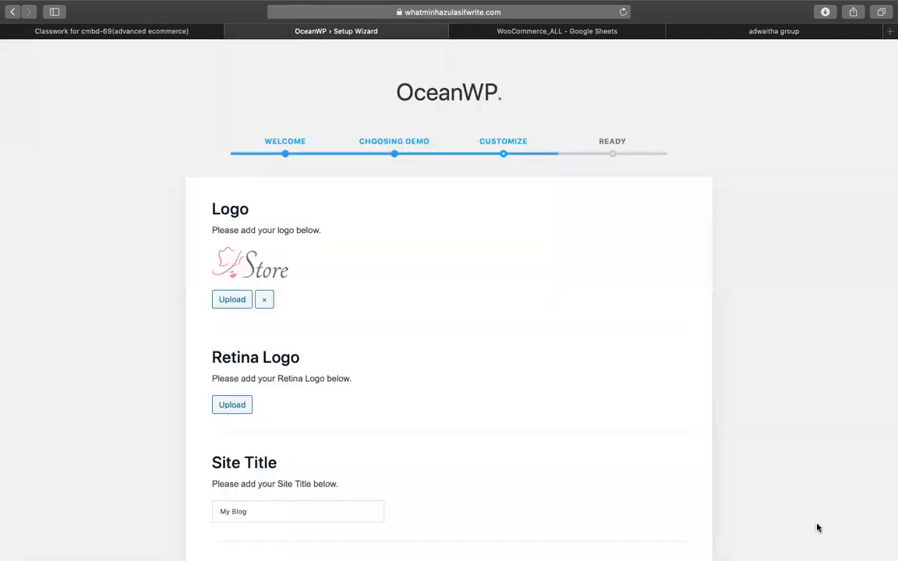
Set the Retina Logo to the Adwaitha logo already in the media library.
{"action": "scroll", "coordinate": [348, 364], "scroll_direction": "down", "scroll_amount": 2}
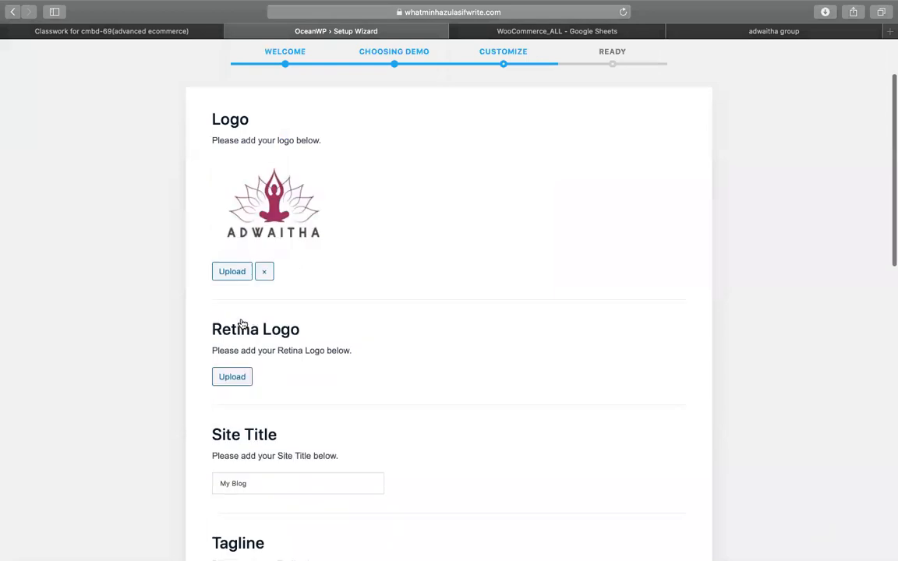
{"action": "left_click", "coordinate": [231, 378]}
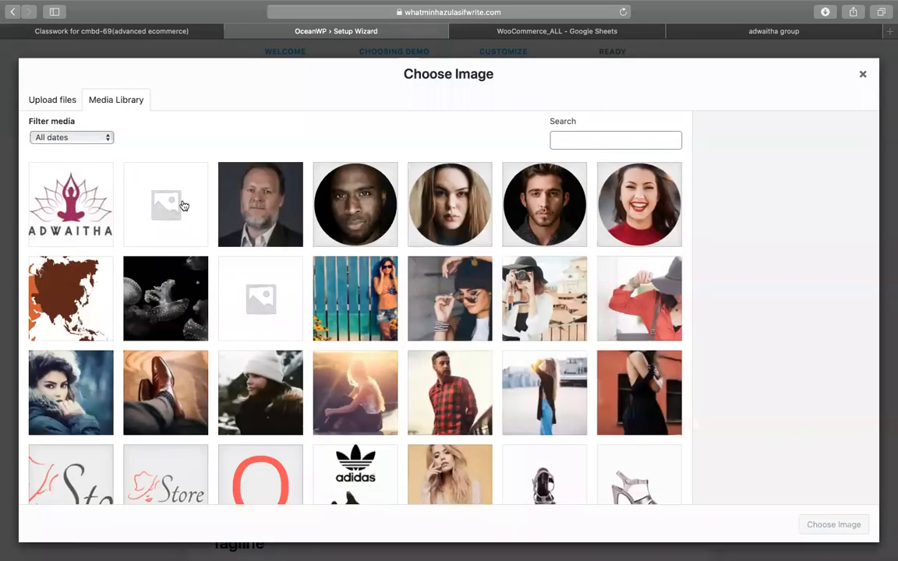
{"action": "left_click", "coordinate": [58, 198]}
{"action": "left_click", "coordinate": [803, 529]}
Check the adwaitha group site for its name and set the wizard's Site Title to "adwaitha ecommerce".
{"action": "scroll", "coordinate": [616, 437], "scroll_direction": "down", "scroll_amount": 5}
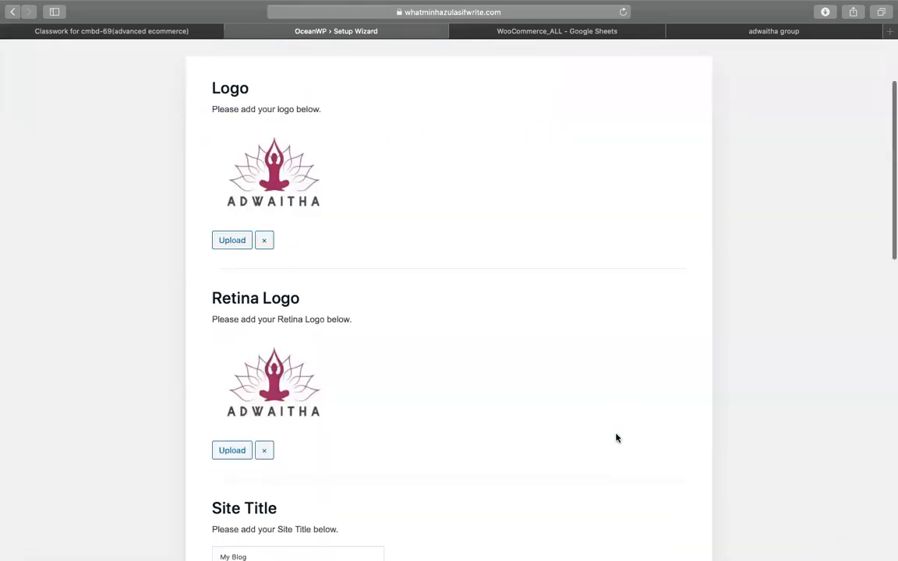
{"action": "triple_click", "coordinate": [306, 247]}
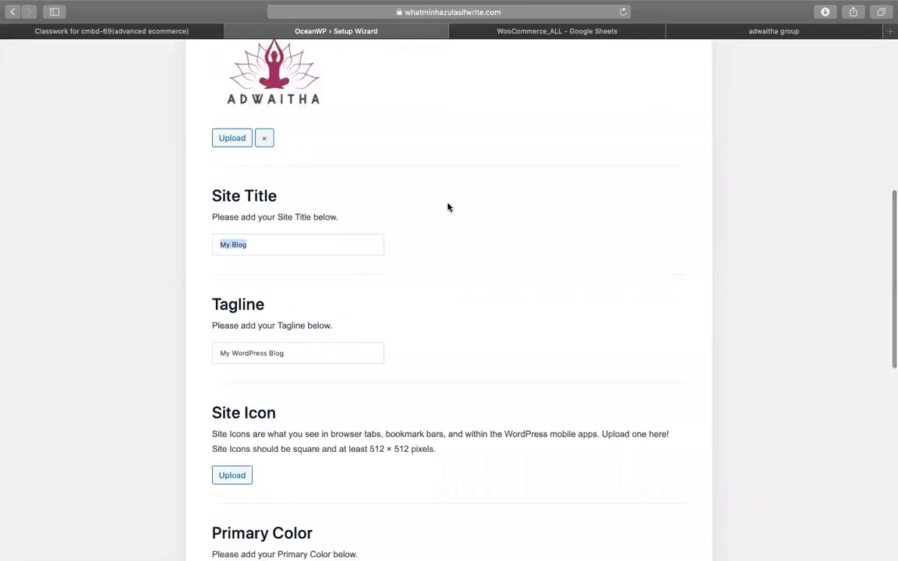
{"action": "left_click", "coordinate": [790, 32]}
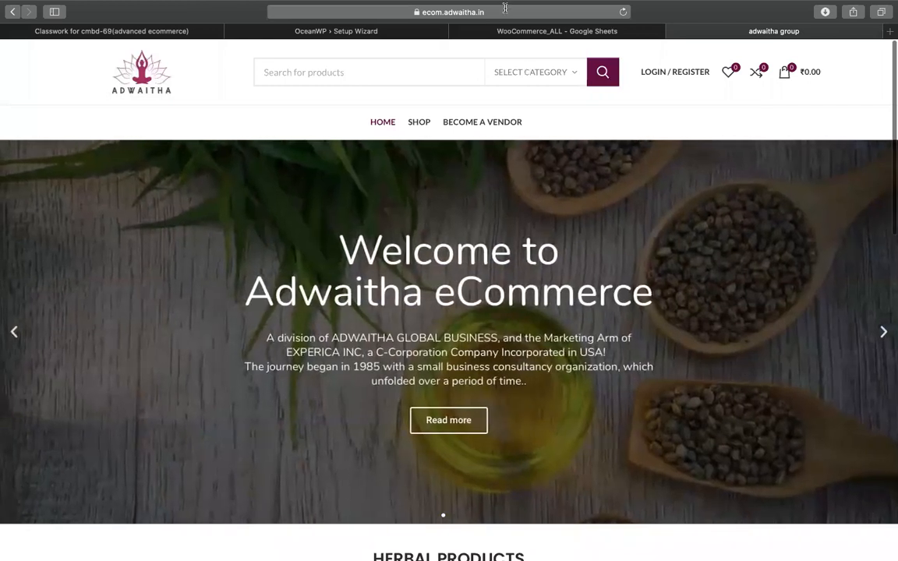
{"action": "left_click", "coordinate": [342, 11]}
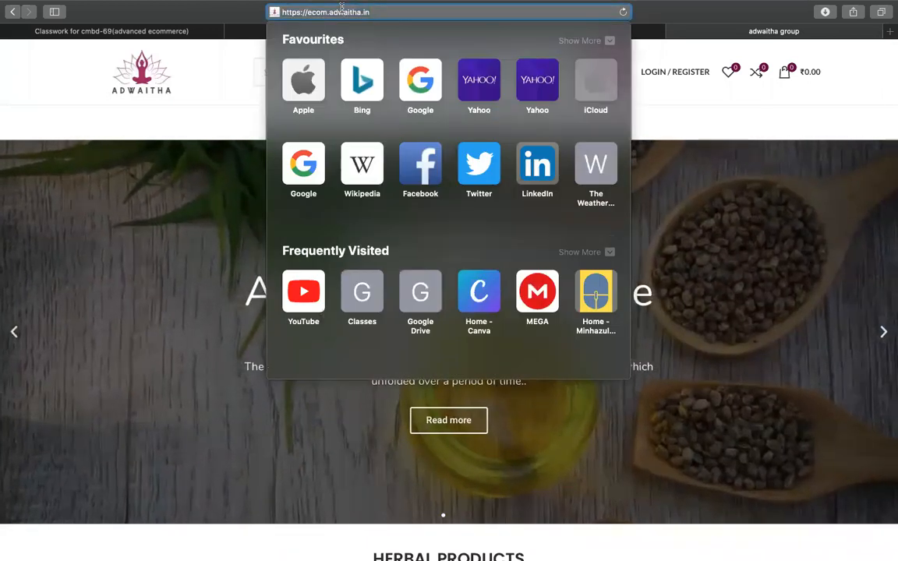
{"action": "left_click", "coordinate": [87, 68]}
{"action": "left_click", "coordinate": [350, 31]}
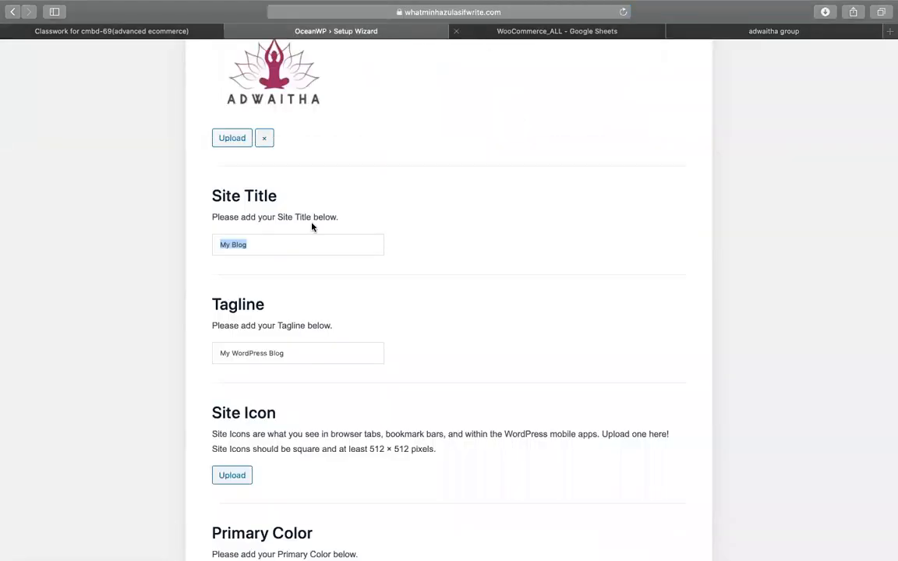
{"action": "type", "text": "adwaitha ecommerce"}
Select the wizard's Tagline text and look through the adwaitha group homepage slider for suitable tagline wording.
{"action": "scroll", "coordinate": [334, 328], "scroll_direction": "down", "scroll_amount": 1}
{"action": "scroll", "coordinate": [334, 328], "scroll_direction": "down", "scroll_amount": 1}
{"action": "left_click_drag", "start_coordinate": [284, 273], "coordinate": [729, 128]}
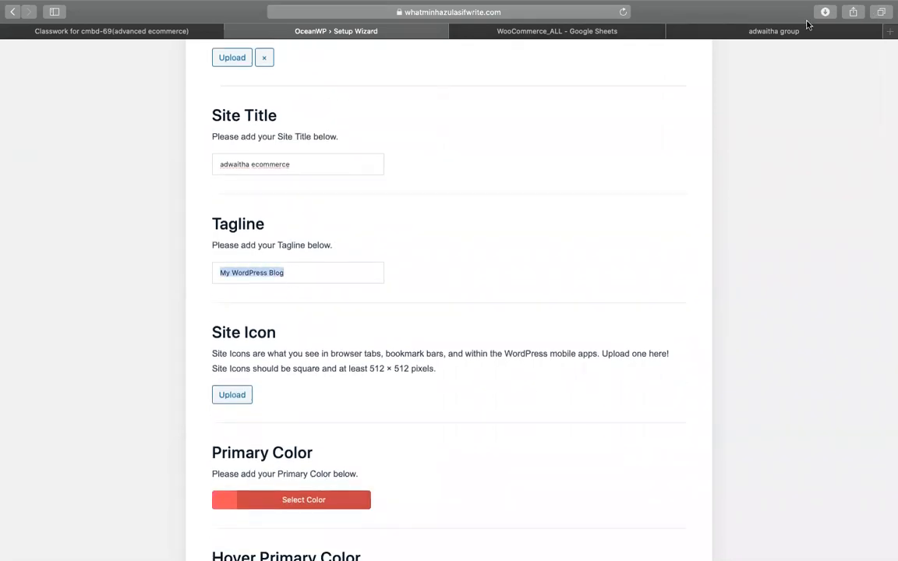
{"action": "left_click", "coordinate": [770, 33]}
{"action": "scroll", "coordinate": [390, 254], "scroll_direction": "down", "scroll_amount": 5}
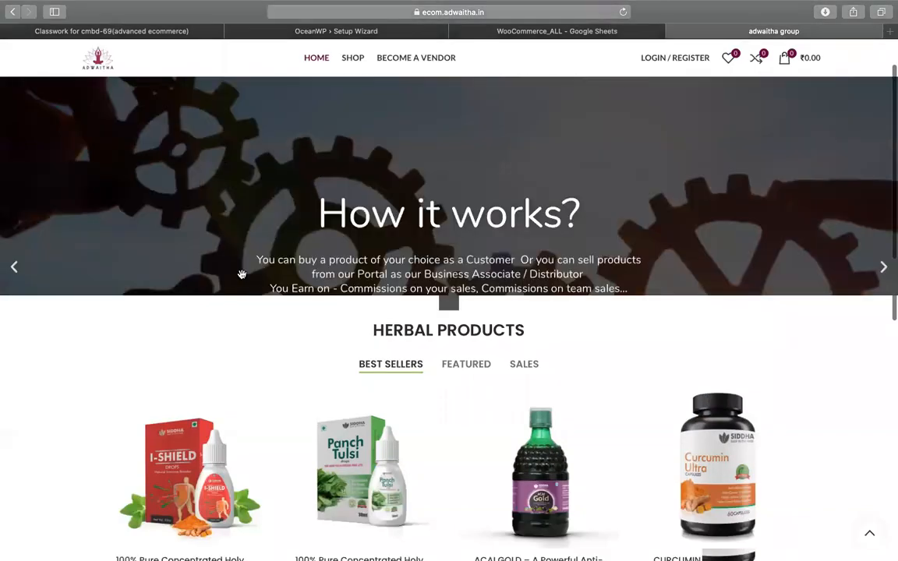
{"action": "scroll", "coordinate": [34, 296], "scroll_direction": "up", "scroll_amount": 5}
{"action": "left_click", "coordinate": [15, 299]}
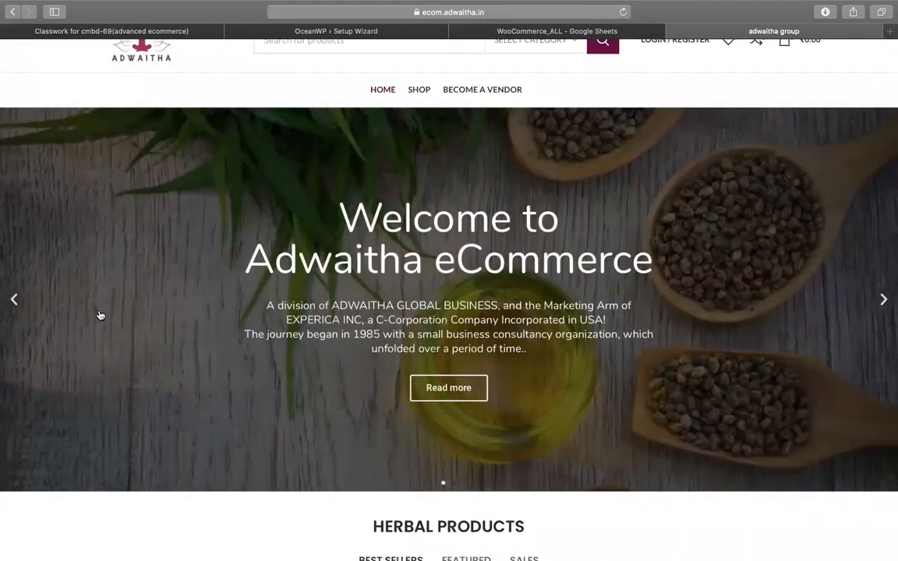
{"action": "left_click", "coordinate": [348, 34]}
Set the Site Icon in the setup wizard to the Adwaitha logo from the media library.
{"action": "scroll", "coordinate": [374, 288], "scroll_direction": "down", "scroll_amount": 3}
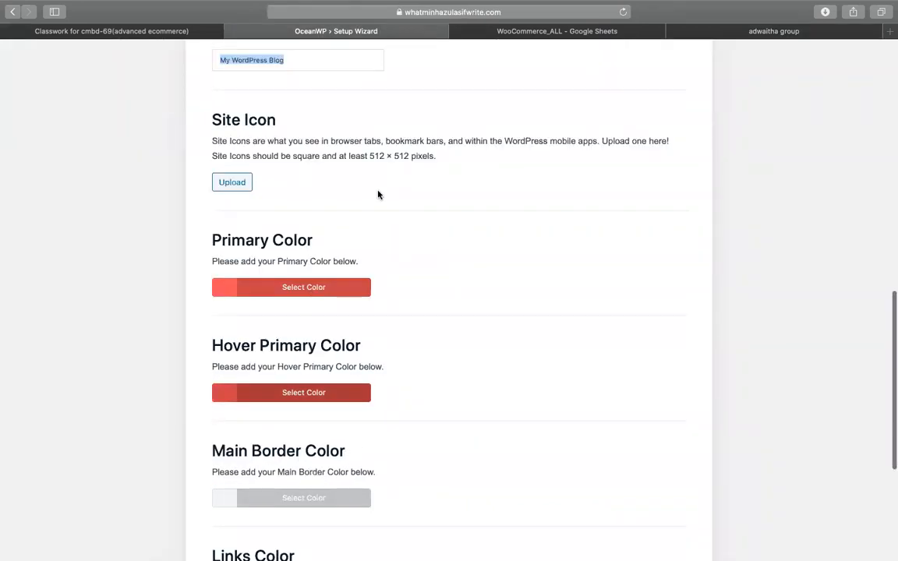
{"action": "left_click", "coordinate": [237, 180]}
{"action": "left_click", "coordinate": [88, 189]}
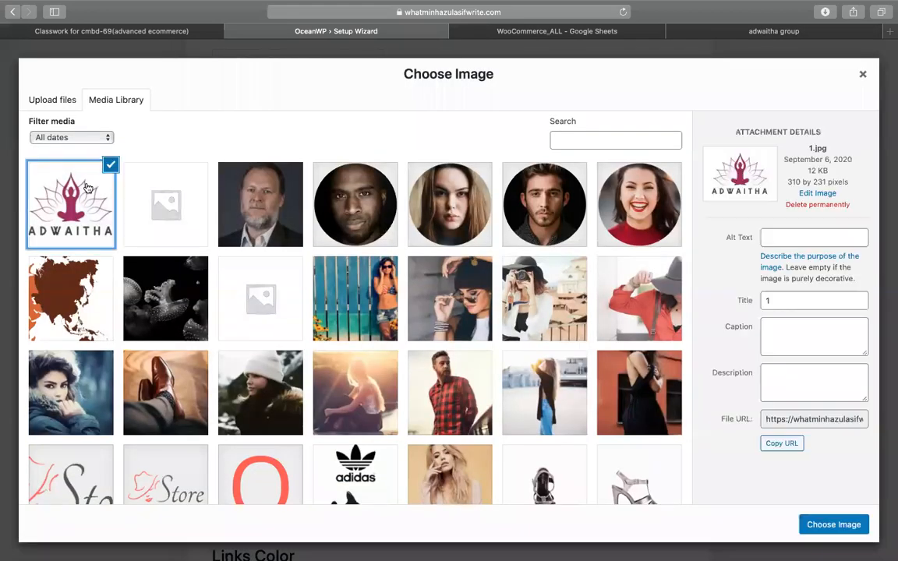
{"action": "left_click", "coordinate": [833, 524]}
Set the Primary Color to a dark plum shade similar to the Adwaitha logo.
{"action": "scroll", "coordinate": [411, 314], "scroll_direction": "down", "scroll_amount": 5}
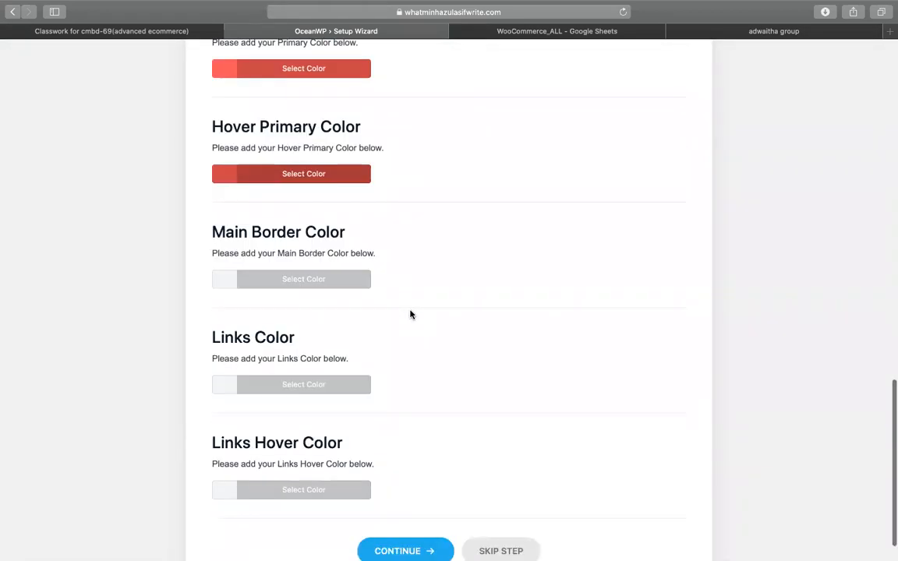
{"action": "scroll", "coordinate": [411, 314], "scroll_direction": "up", "scroll_amount": 3}
{"action": "scroll", "coordinate": [411, 314], "scroll_direction": "up", "scroll_amount": 3}
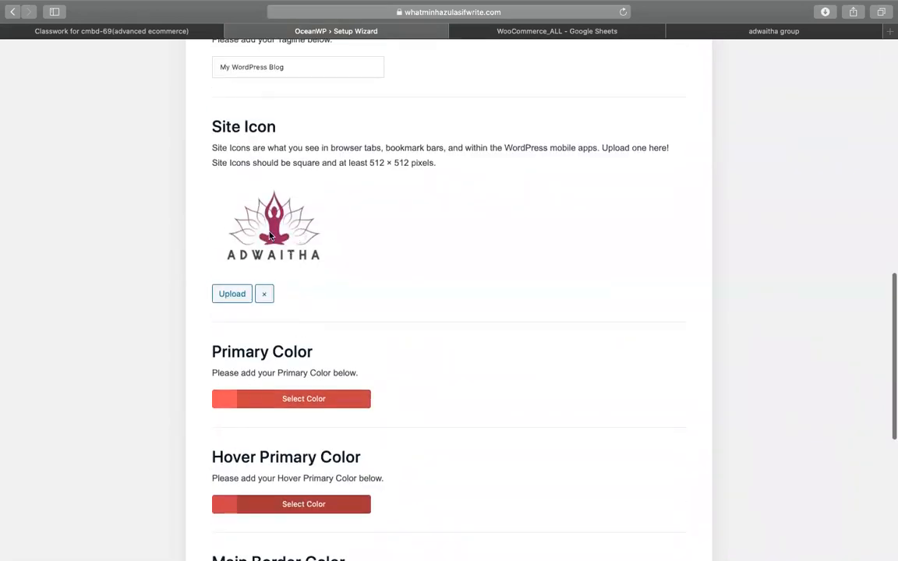
{"action": "left_click", "coordinate": [238, 396]}
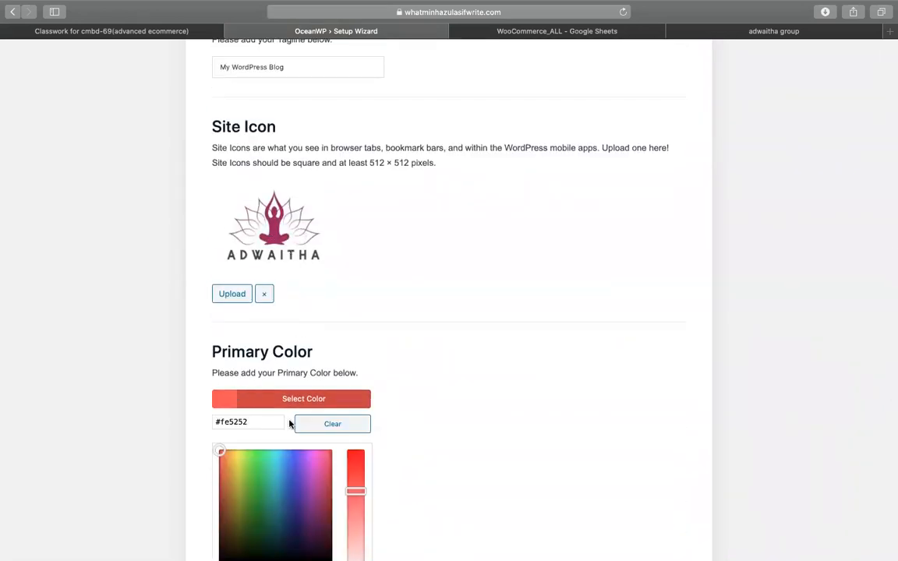
{"action": "left_click", "coordinate": [319, 499]}
{"action": "left_click", "coordinate": [473, 331]}
Set the Hover Primary Color to black.
{"action": "scroll", "coordinate": [473, 328], "scroll_direction": "down", "scroll_amount": 4}
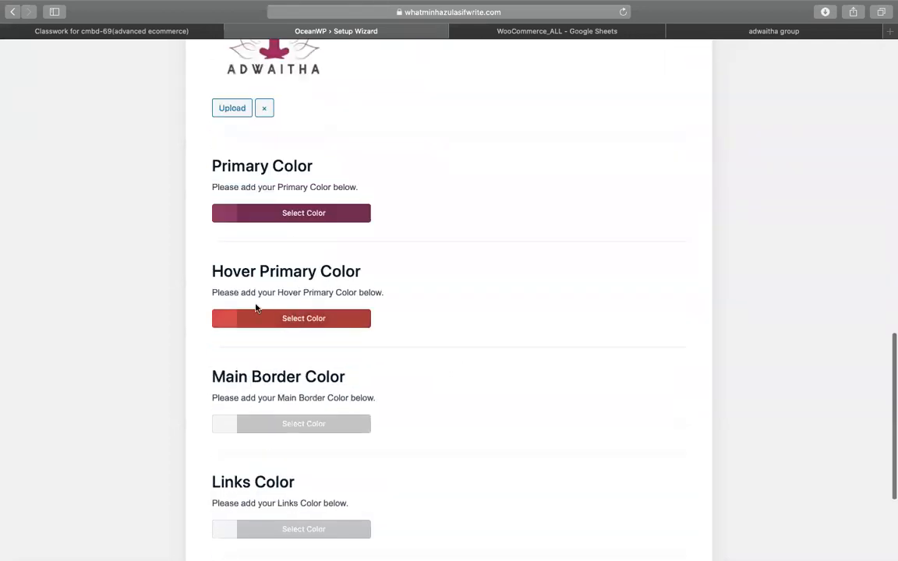
{"action": "left_click", "coordinate": [243, 317]}
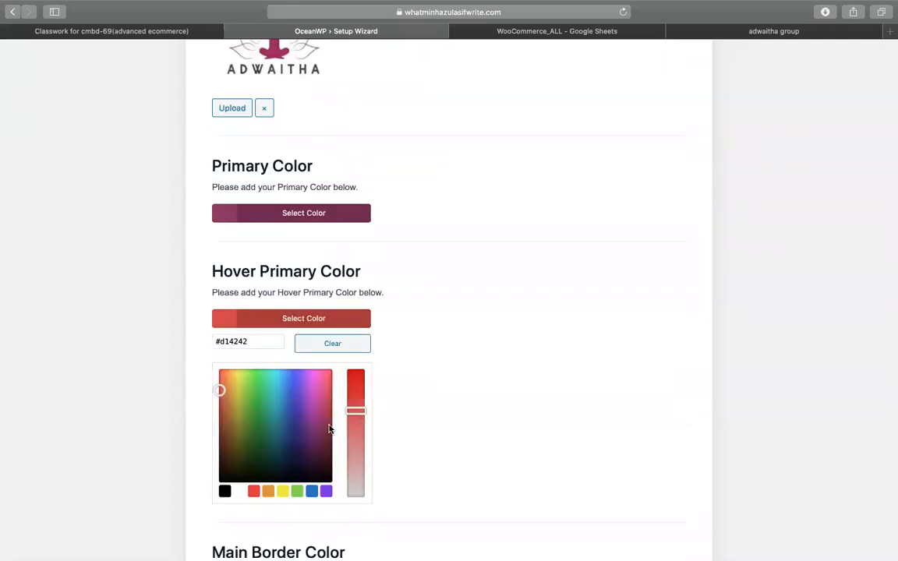
{"action": "left_click", "coordinate": [224, 491]}
{"action": "left_click", "coordinate": [513, 362]}
Set the Main Border Color to a dark pink shade and continue to the wizard's Ready step.
{"action": "scroll", "coordinate": [514, 361], "scroll_direction": "down", "scroll_amount": 3}
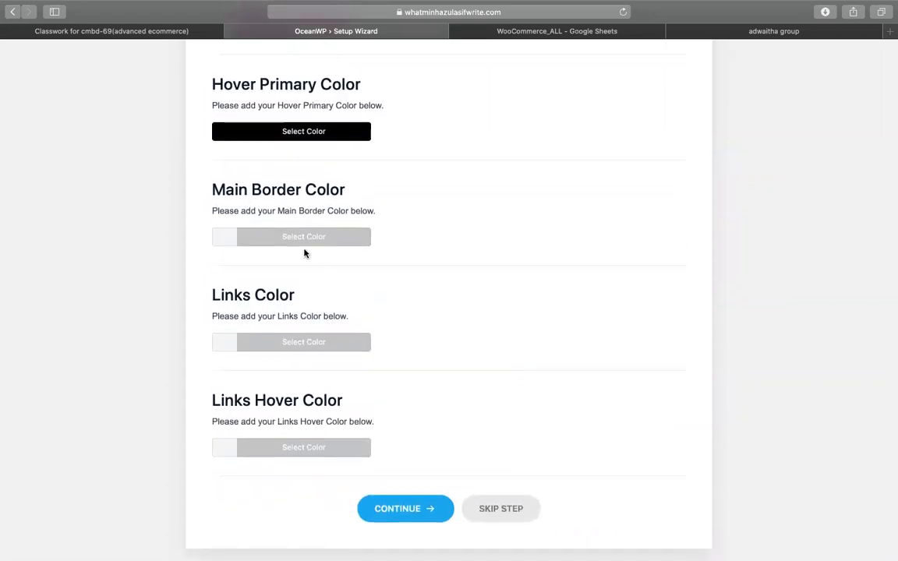
{"action": "left_click", "coordinate": [264, 241]}
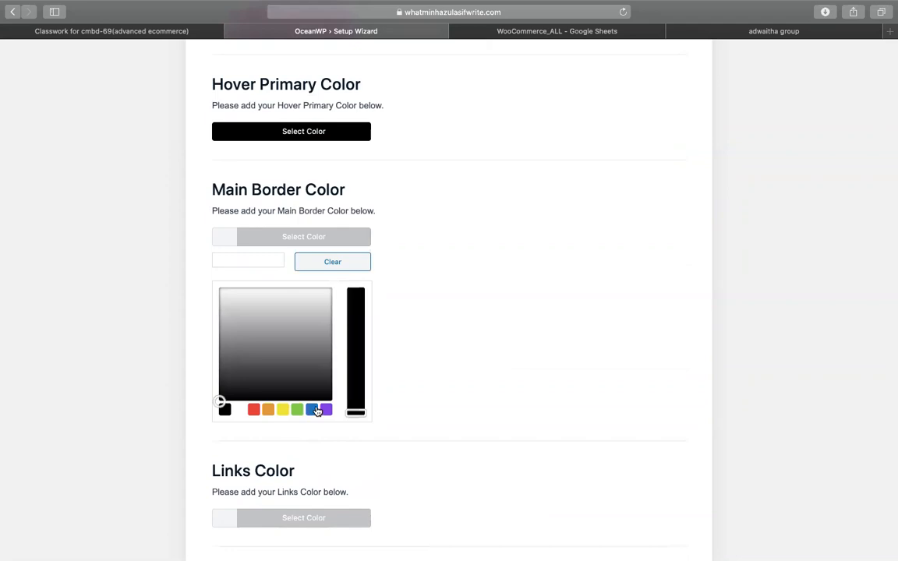
{"action": "left_click", "coordinate": [254, 409]}
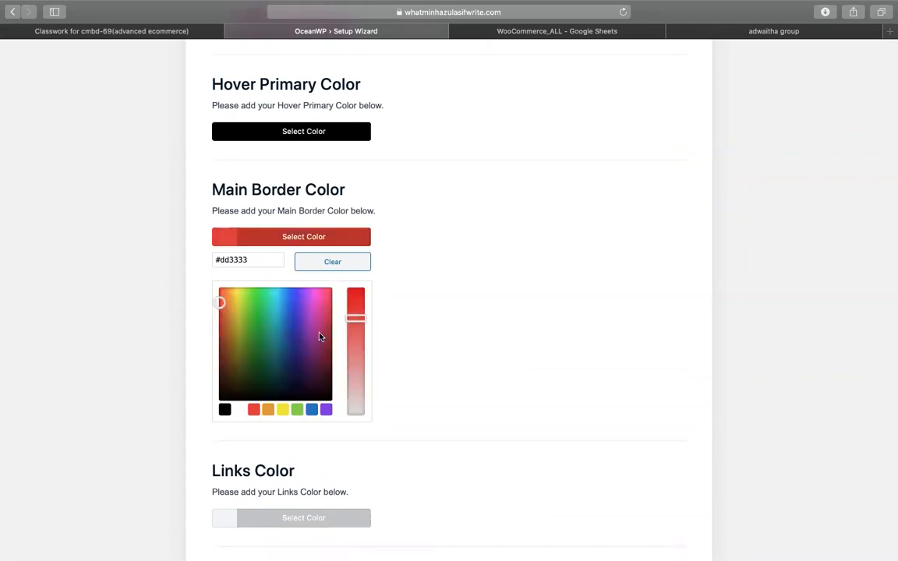
{"action": "left_click", "coordinate": [322, 331]}
{"action": "left_click", "coordinate": [471, 263]}
{"action": "scroll", "coordinate": [414, 452], "scroll_direction": "down", "scroll_amount": 1}
{"action": "left_click", "coordinate": [371, 517]}
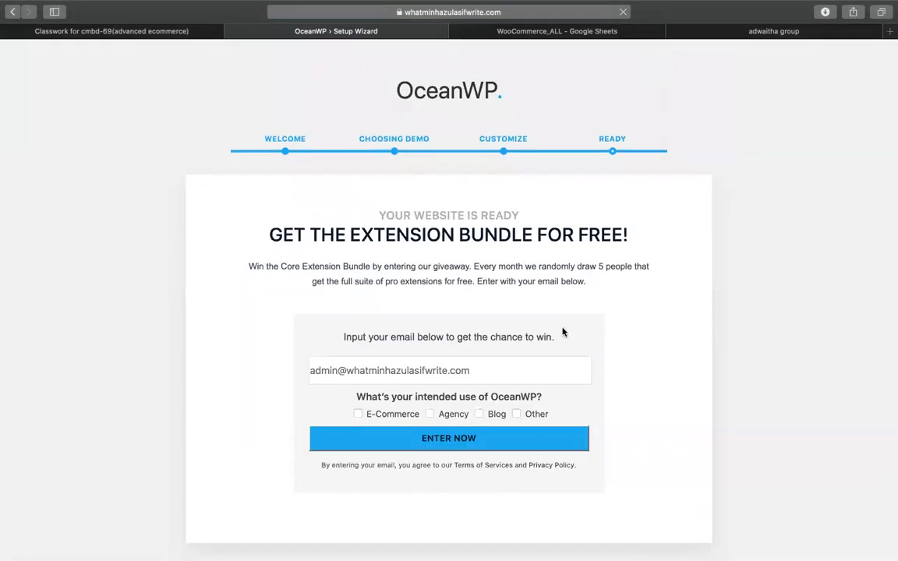
Submit the extension bundle giveaway form with E-Commerce as the intended use, return to the wizard and choose to view the website.
{"action": "left_click", "coordinate": [366, 417]}
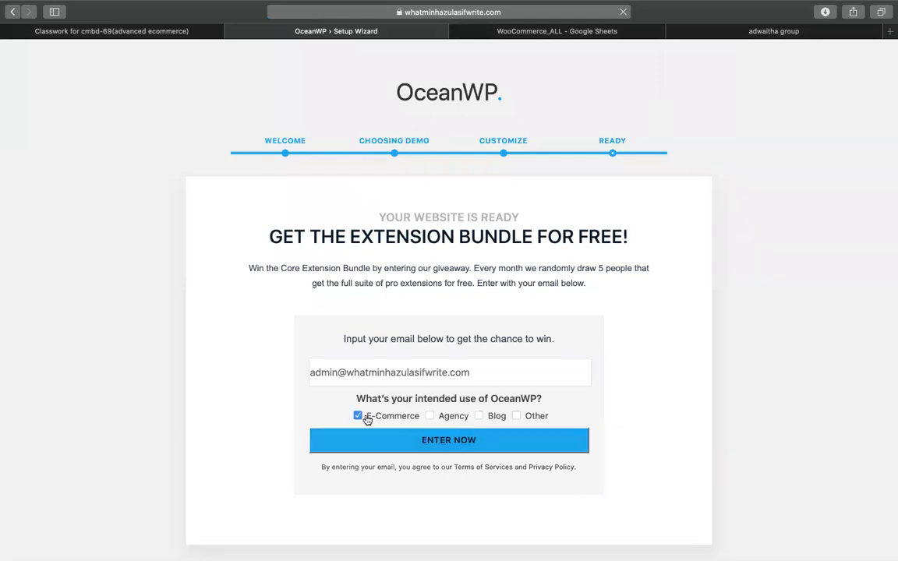
{"action": "left_click", "coordinate": [363, 439]}
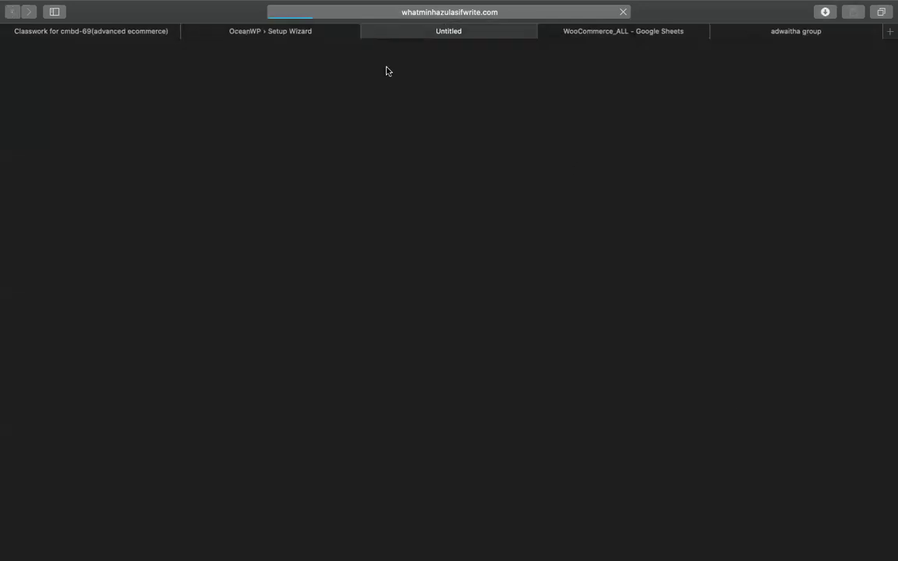
{"action": "left_click", "coordinate": [367, 31]}
{"action": "scroll", "coordinate": [369, 305], "scroll_direction": "down", "scroll_amount": 2}
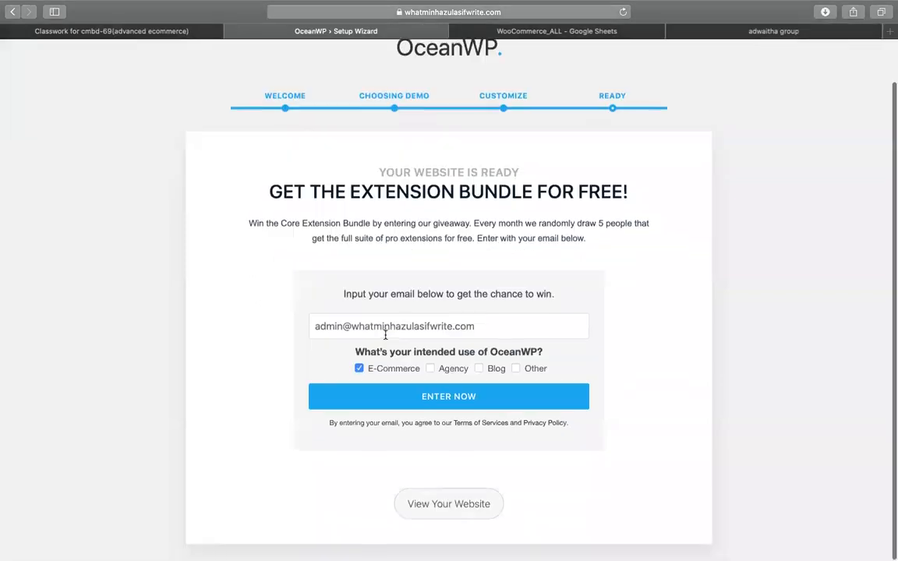
{"action": "left_click", "coordinate": [424, 506]}
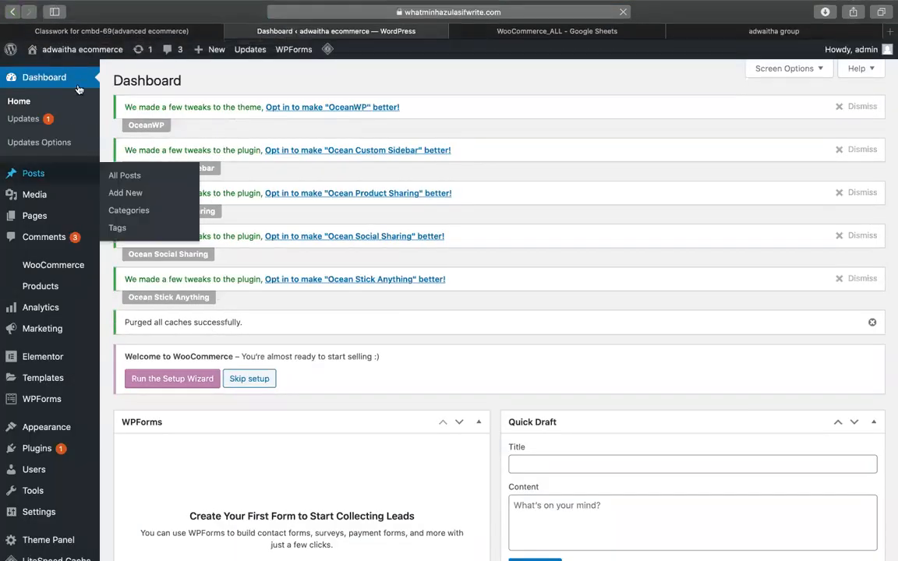
Open the site from the WordPress dashboard in a new tab and look over its homepage header, banners and product sections.
{"action": "right_click", "coordinate": [44, 70]}
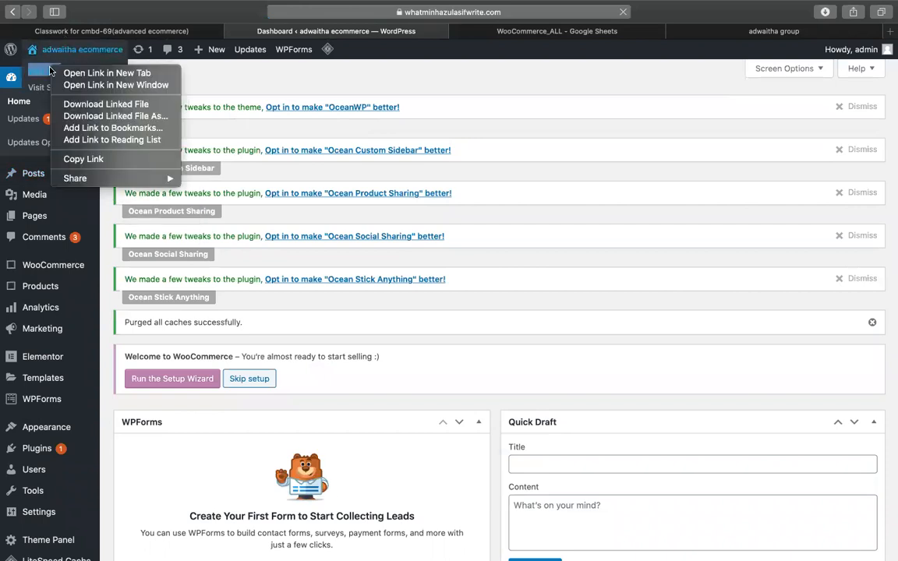
{"action": "left_click", "coordinate": [81, 70]}
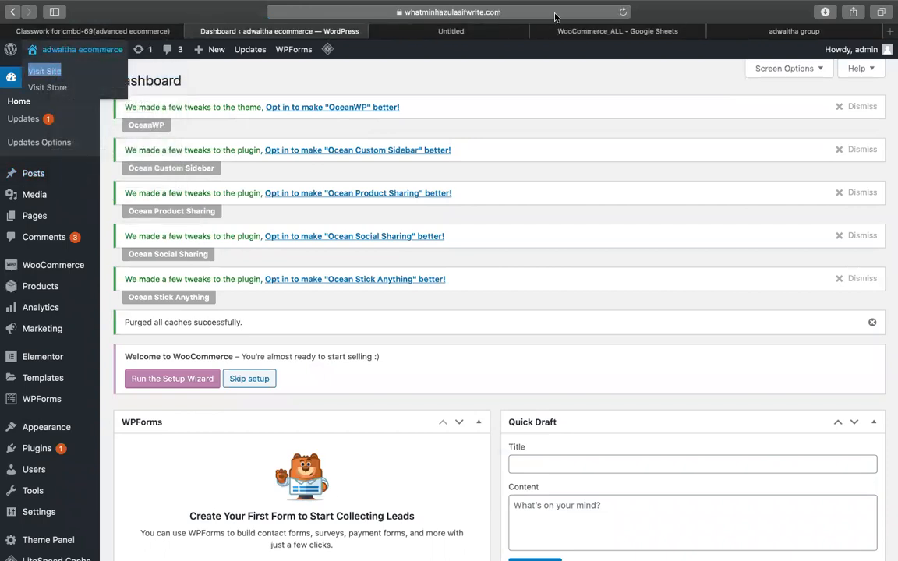
{"action": "left_click", "coordinate": [390, 31]}
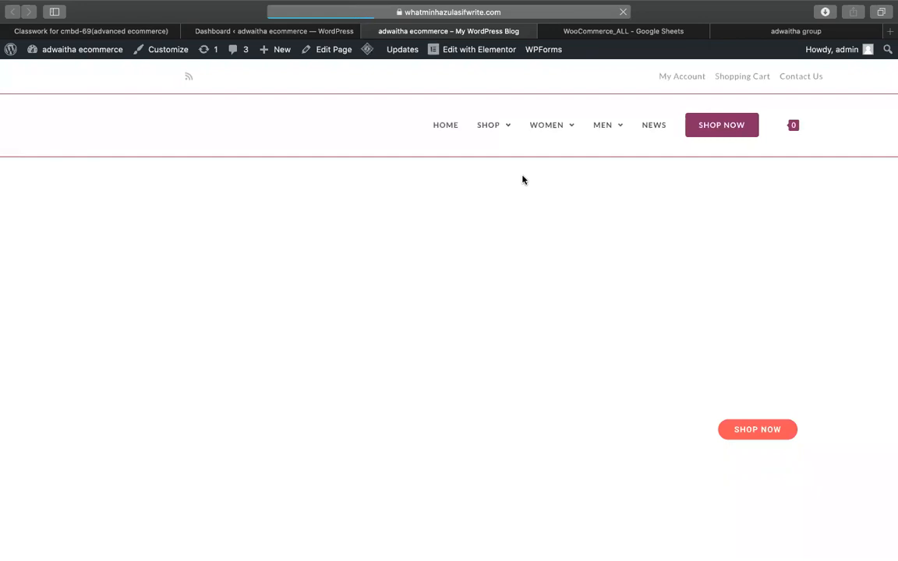
{"action": "scroll", "coordinate": [439, 362], "scroll_direction": "down", "scroll_amount": 4}
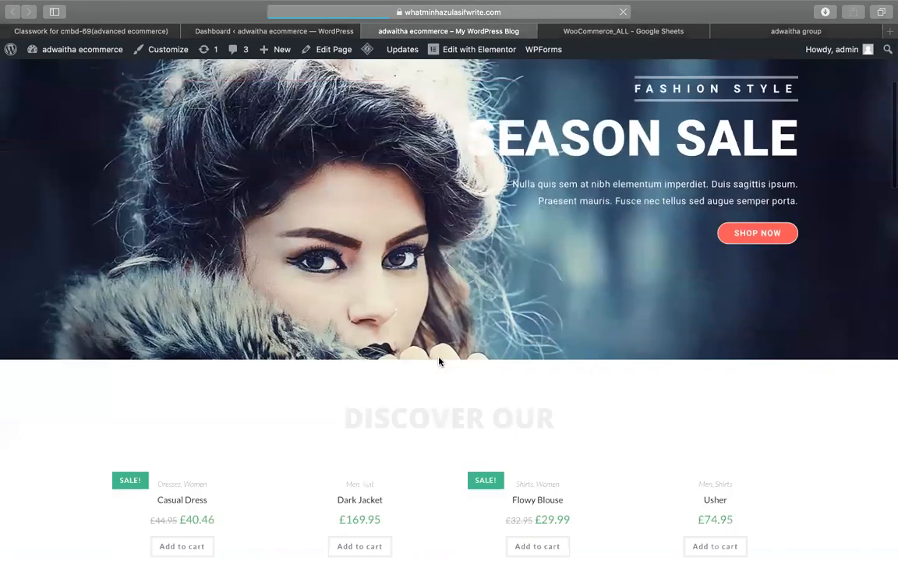
{"action": "scroll", "coordinate": [439, 362], "scroll_direction": "up", "scroll_amount": 4}
{"action": "scroll", "coordinate": [439, 362], "scroll_direction": "down", "scroll_amount": 10}
{"action": "scroll", "coordinate": [438, 362], "scroll_direction": "down", "scroll_amount": 10}
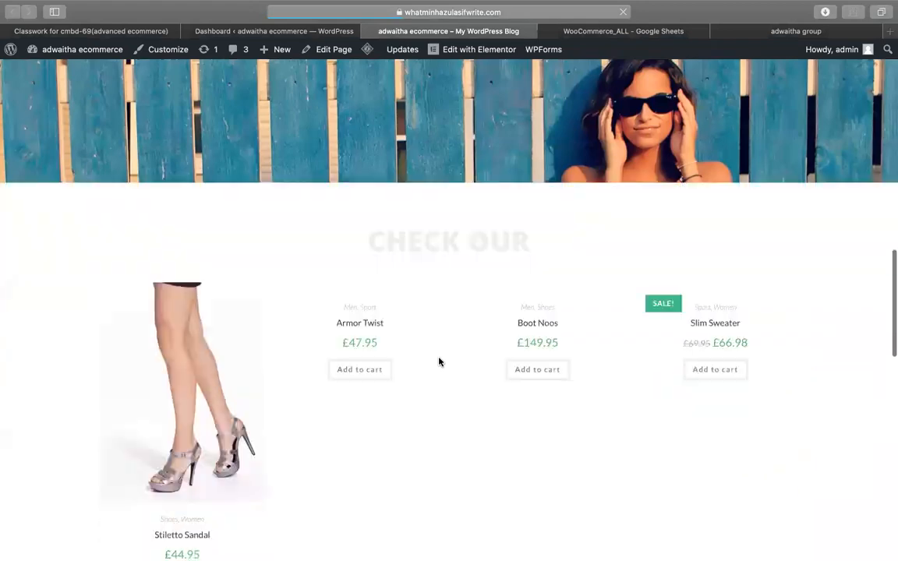
{"action": "scroll", "coordinate": [439, 362], "scroll_direction": "up", "scroll_amount": 4}
{"action": "scroll", "coordinate": [439, 361], "scroll_direction": "up", "scroll_amount": 15}
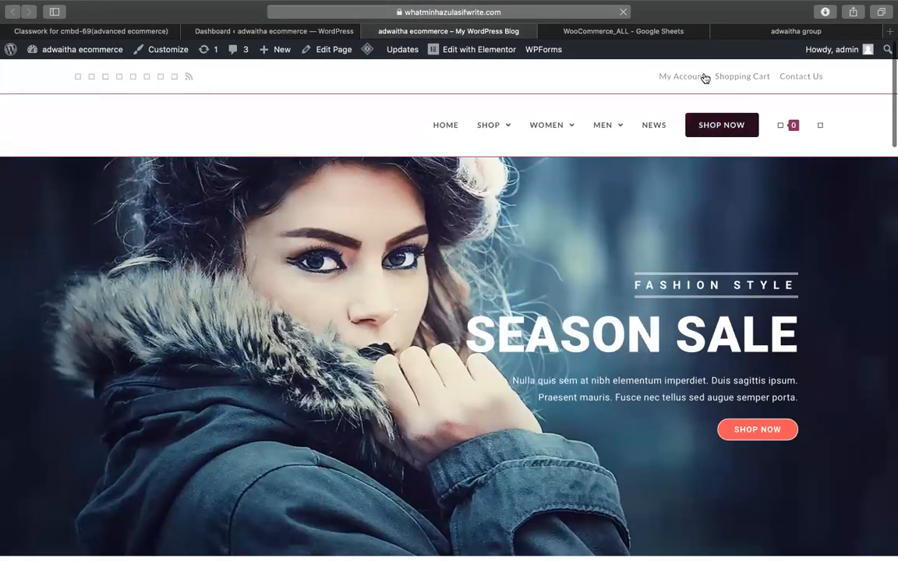
Copy the Adwaitha sample site's address and switch to Chrome to open ecom.adwaitha.in in a new tab.
{"action": "left_click", "coordinate": [773, 33]}
{"action": "scroll", "coordinate": [515, 321], "scroll_direction": "up", "scroll_amount": 1}
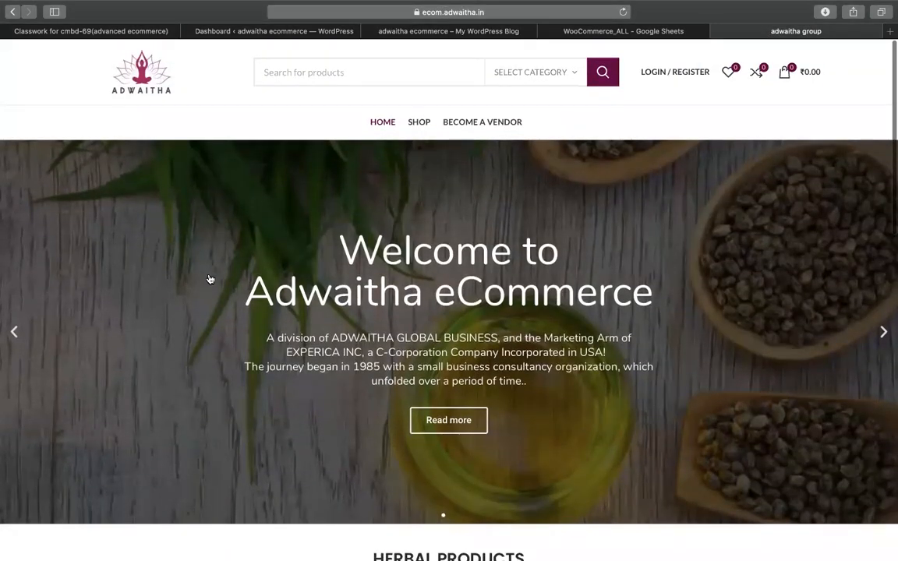
{"action": "left_click", "coordinate": [490, 14]}
{"action": "right_click", "coordinate": [491, 14]}
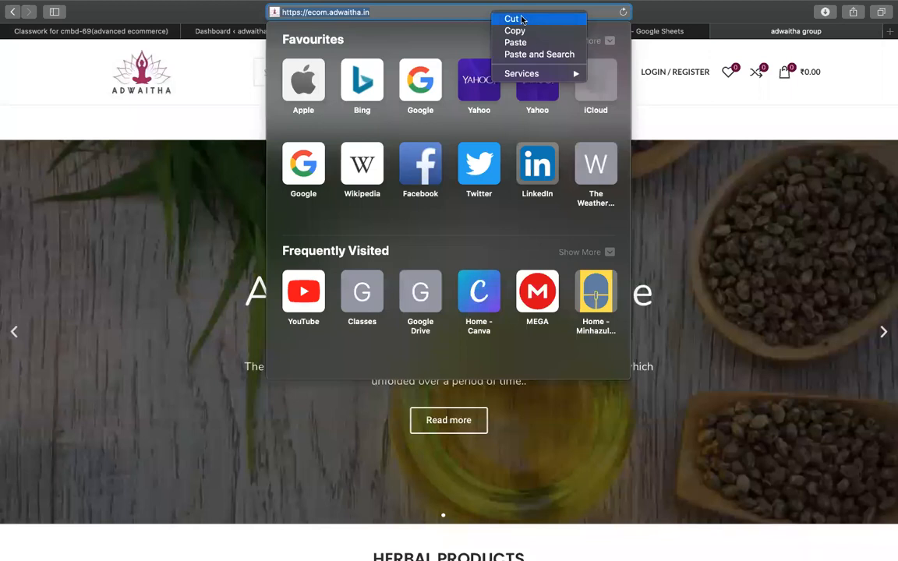
{"action": "left_click", "coordinate": [526, 32]}
{"action": "mouse_move", "coordinate": [893, 132]}
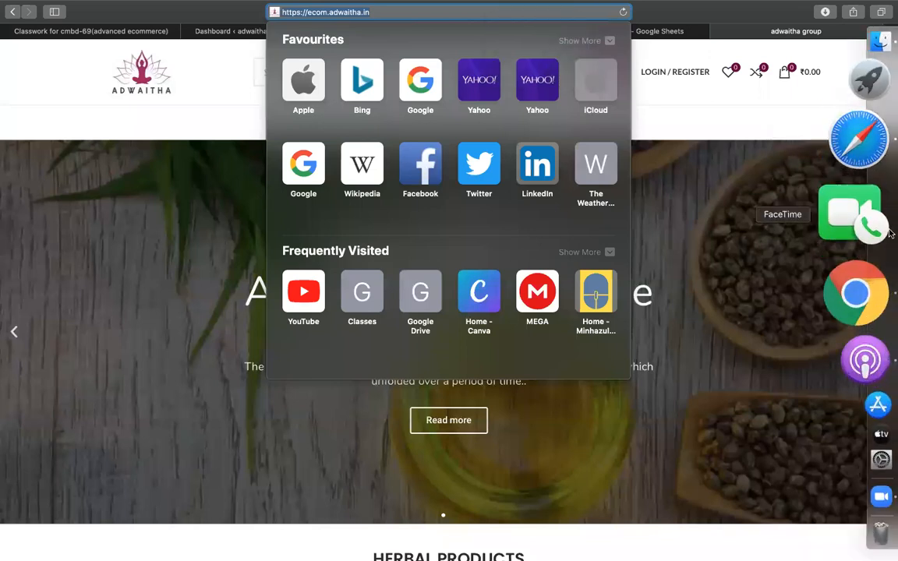
{"action": "left_click", "coordinate": [880, 261]}
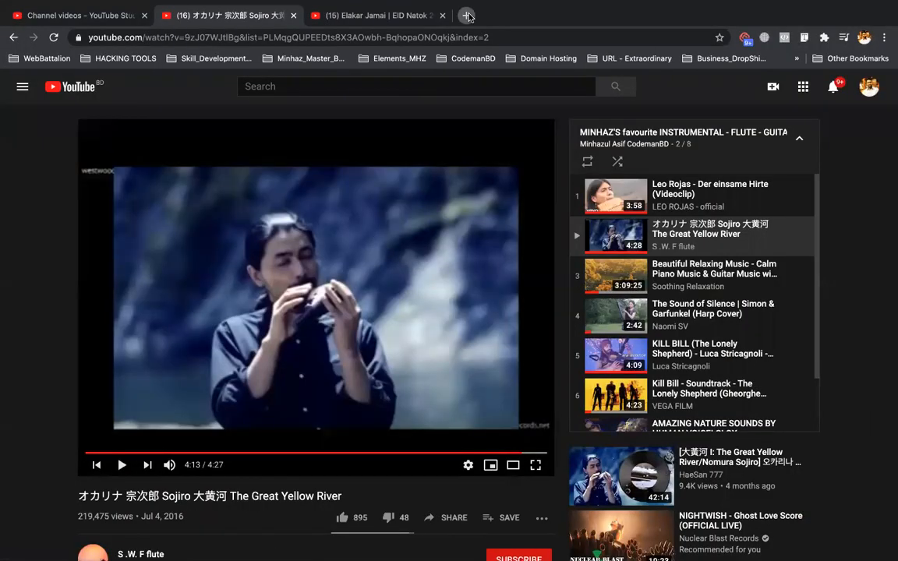
{"action": "left_click", "coordinate": [468, 16]}
{"action": "key", "text": "super+v"}
{"action": "key", "text": "Return"}
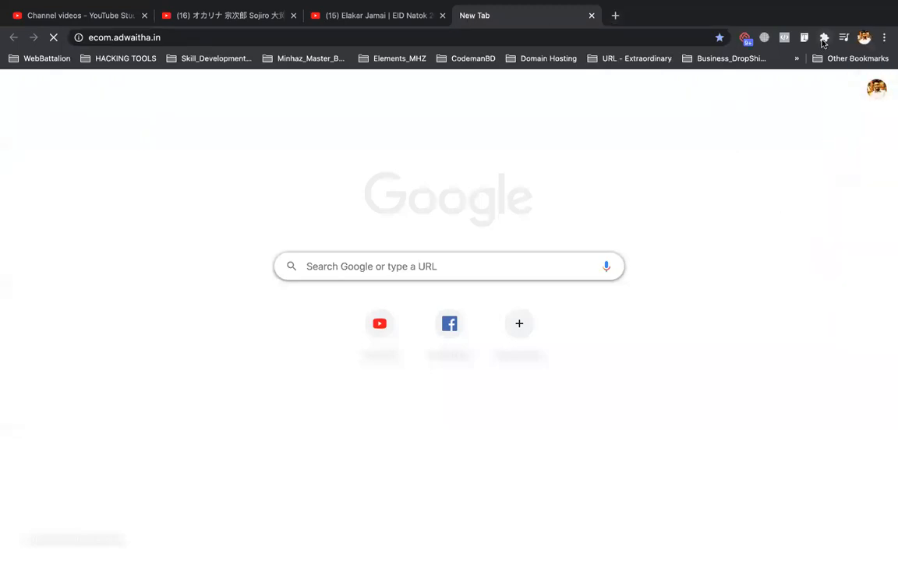
{"action": "left_click", "coordinate": [824, 39]}
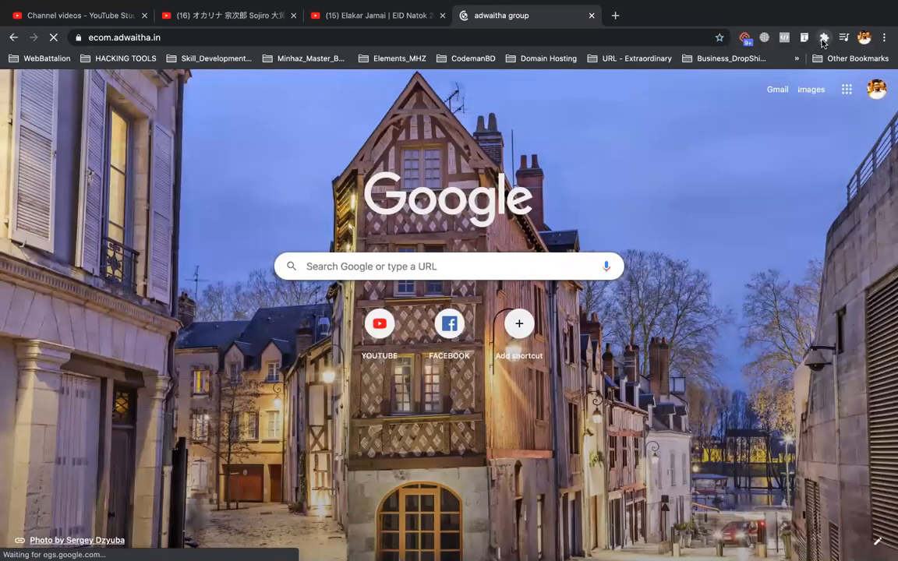
Search Google for "image download chrome extension" in a new tab and open the Image Downloader page in the Chrome Web Store.
{"action": "left_click", "coordinate": [621, 19]}
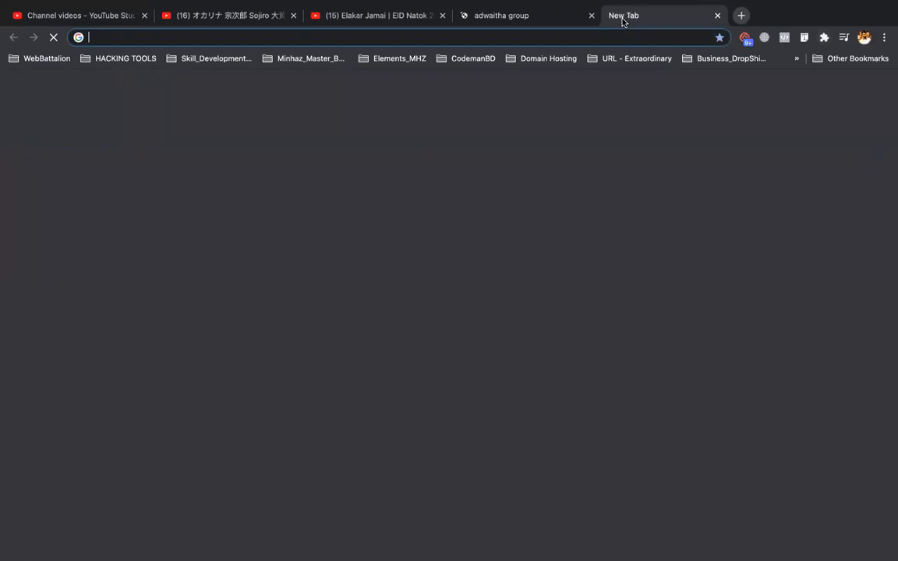
{"action": "type", "text": "image"}
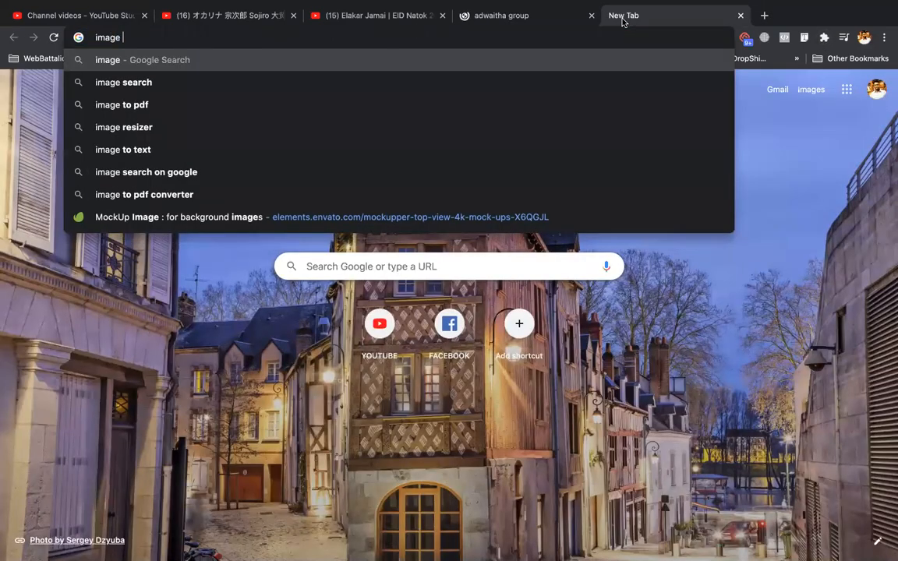
{"action": "type", "text": " download c"}
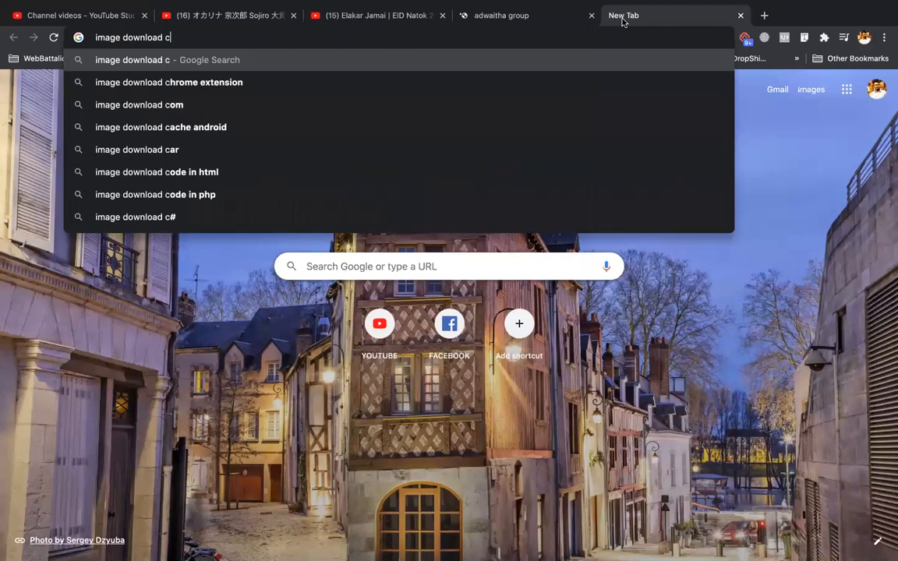
{"action": "type", "text": "hrome"}
{"action": "key", "text": "Return"}
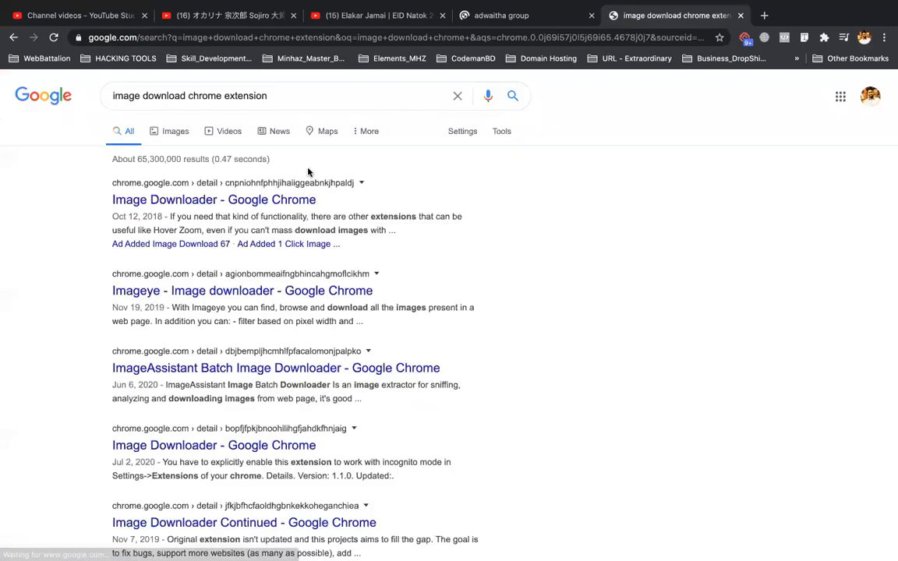
{"action": "left_click", "coordinate": [205, 200]}
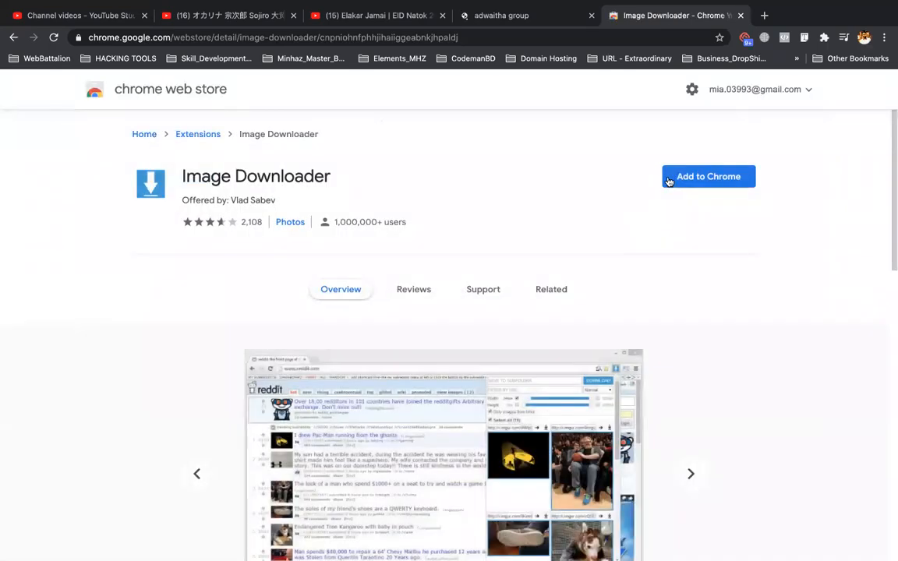
Add the Image Downloader extension to Chrome and dismiss its installation notice.
{"action": "left_click", "coordinate": [672, 180]}
{"action": "left_click", "coordinate": [537, 96]}
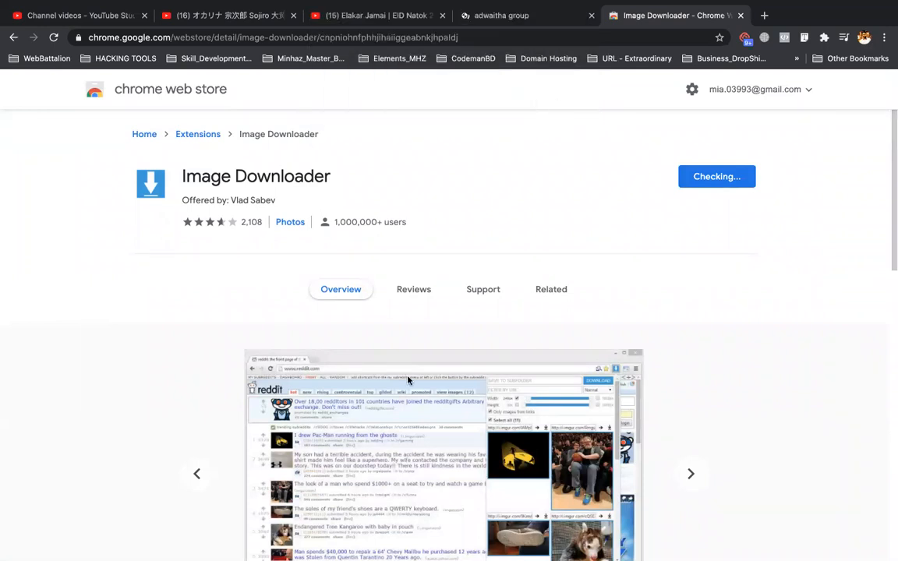
{"action": "key", "text": "XF86AudioRaiseVolume"}
{"action": "key", "text": "XF86AudioRaiseVolume"}
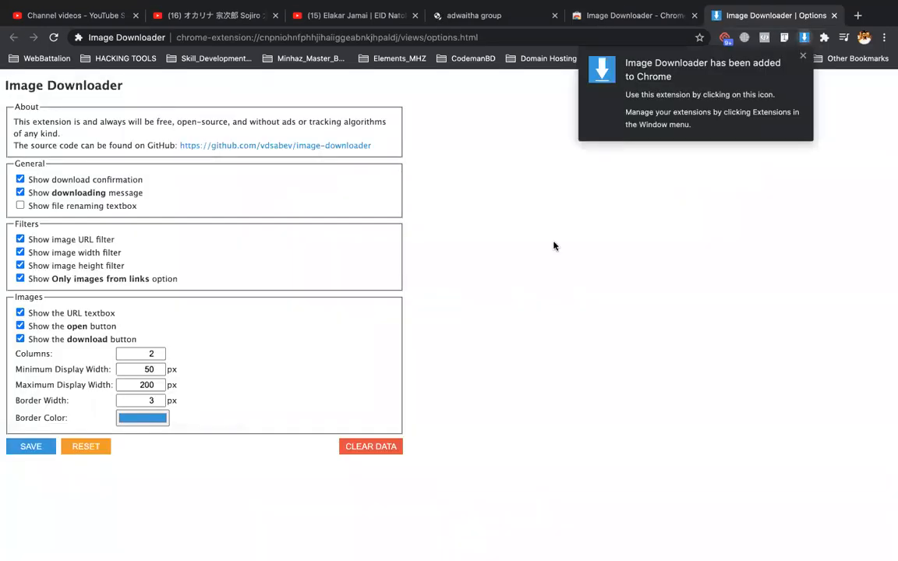
{"action": "left_click", "coordinate": [555, 245]}
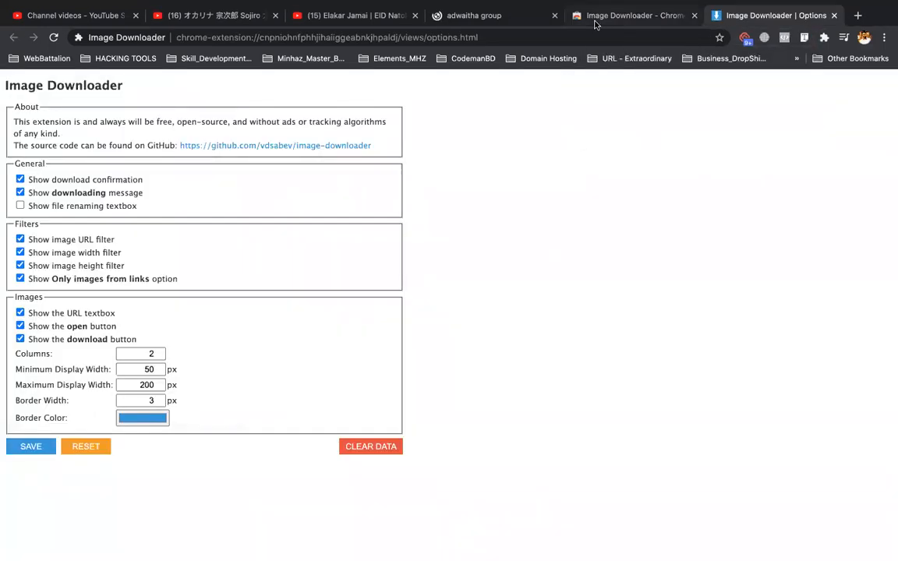
Return to the Adwaitha site, look over its homepage and close the newsletter sign-up popup.
{"action": "left_click", "coordinate": [594, 25]}
{"action": "left_click", "coordinate": [481, 23]}
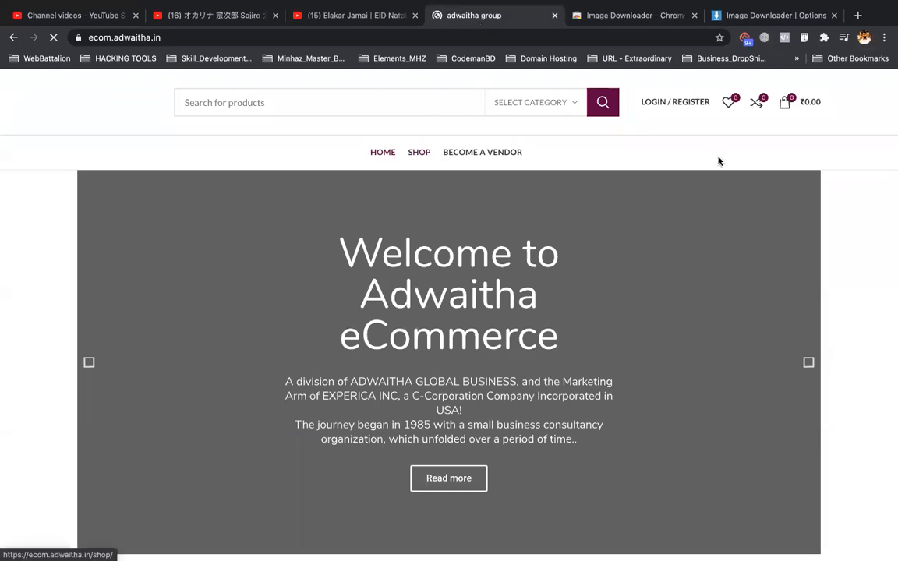
{"action": "scroll", "coordinate": [678, 247], "scroll_direction": "down", "scroll_amount": 6}
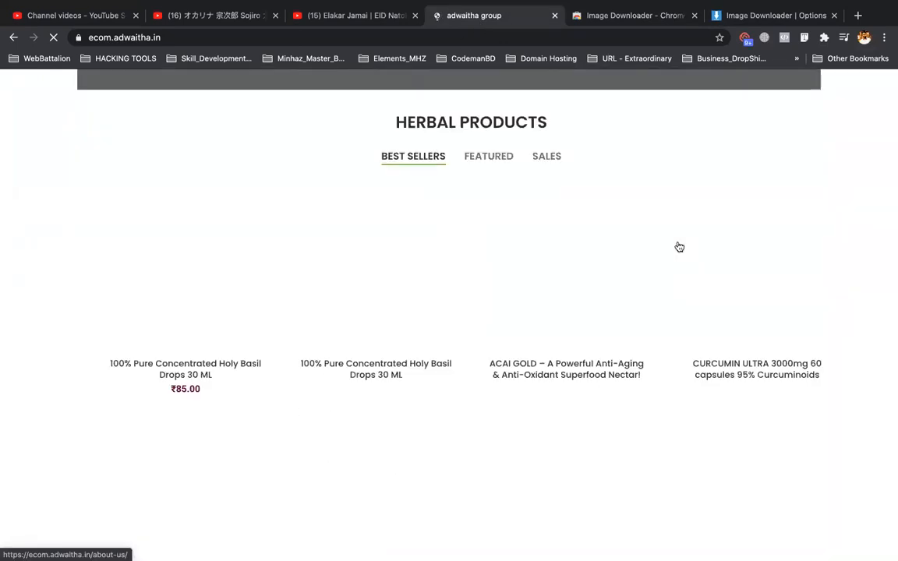
{"action": "scroll", "coordinate": [679, 247], "scroll_direction": "up", "scroll_amount": 6}
{"action": "scroll", "coordinate": [678, 247], "scroll_direction": "down", "scroll_amount": 3}
{"action": "scroll", "coordinate": [636, 236], "scroll_direction": "up", "scroll_amount": 3}
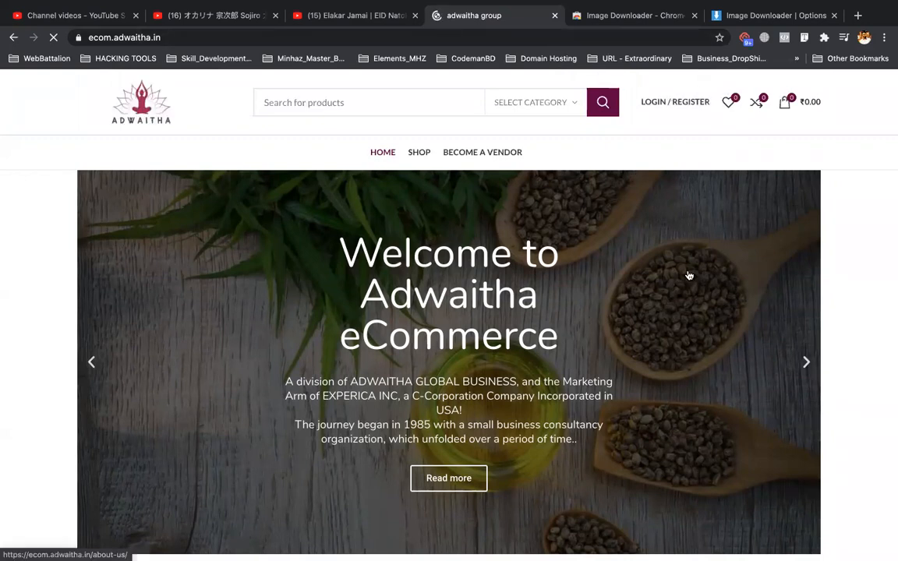
{"action": "scroll", "coordinate": [689, 275], "scroll_direction": "down", "scroll_amount": 15}
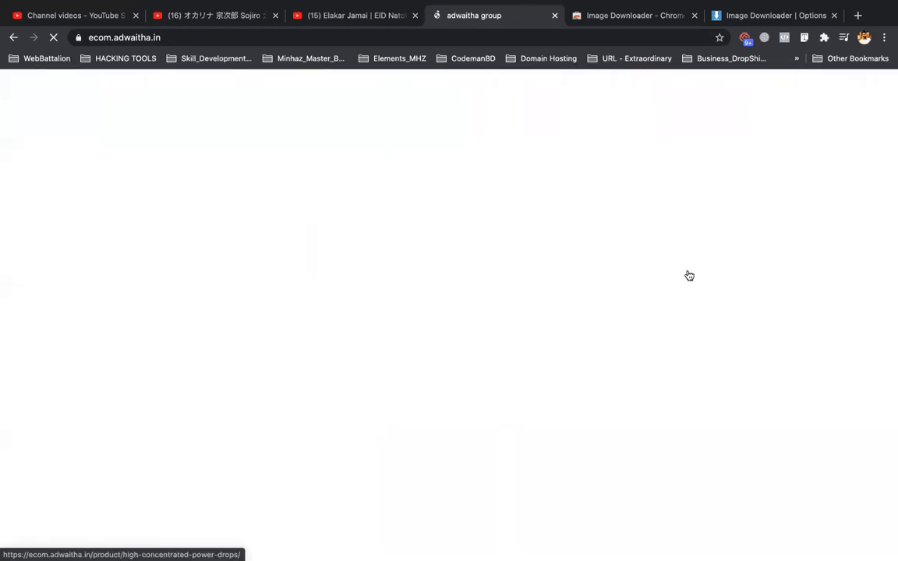
{"action": "scroll", "coordinate": [689, 275], "scroll_direction": "up", "scroll_amount": 15}
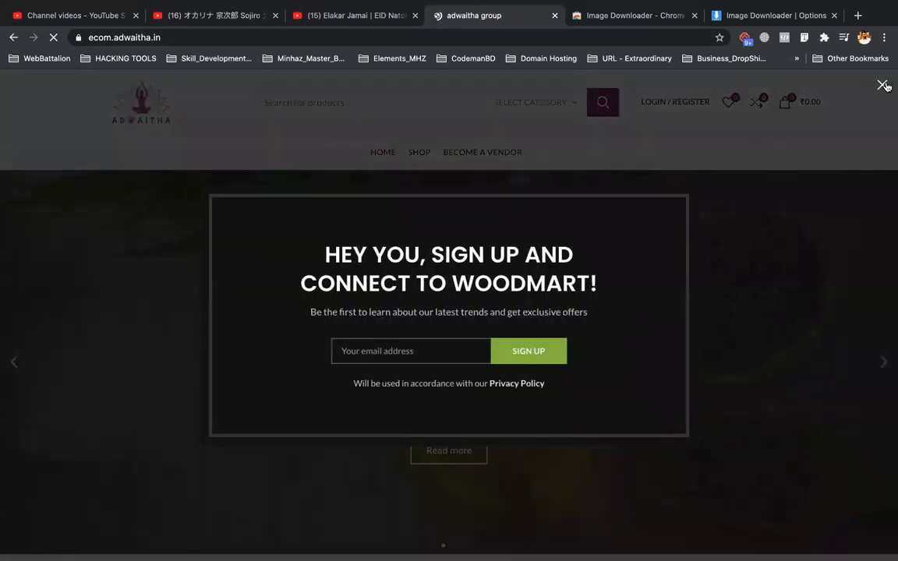
{"action": "key", "text": "Escape"}
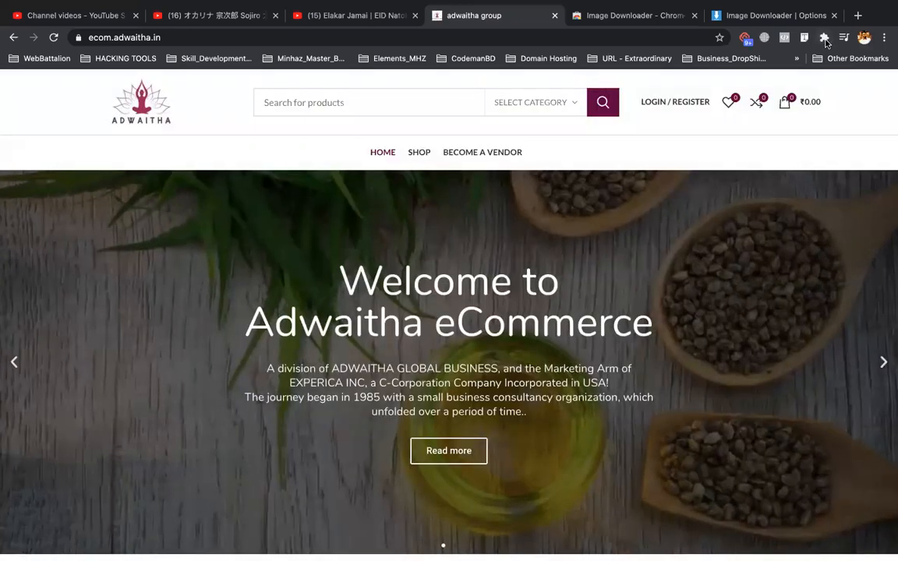
Pin the Image Downloader extension for quick access and close the extensions list.
{"action": "left_click", "coordinate": [824, 38]}
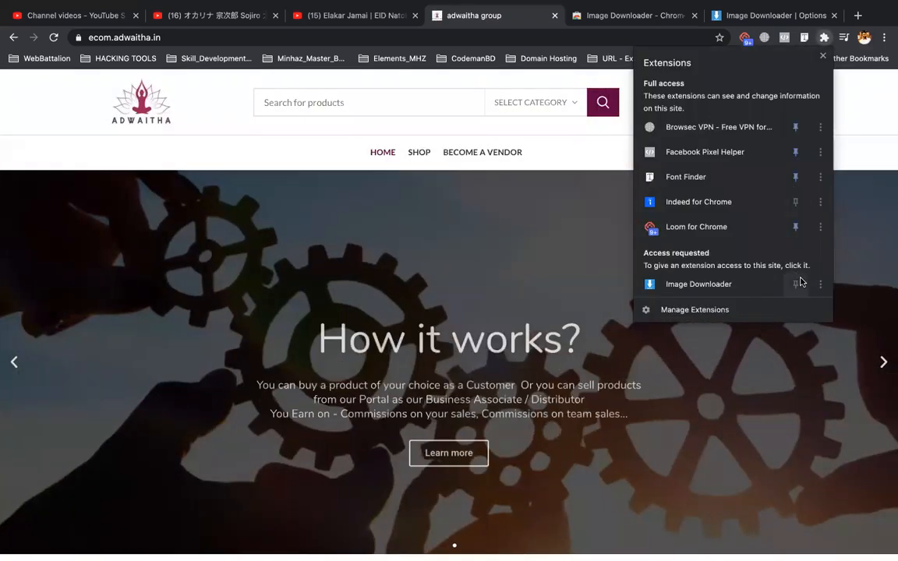
{"action": "left_click", "coordinate": [796, 285]}
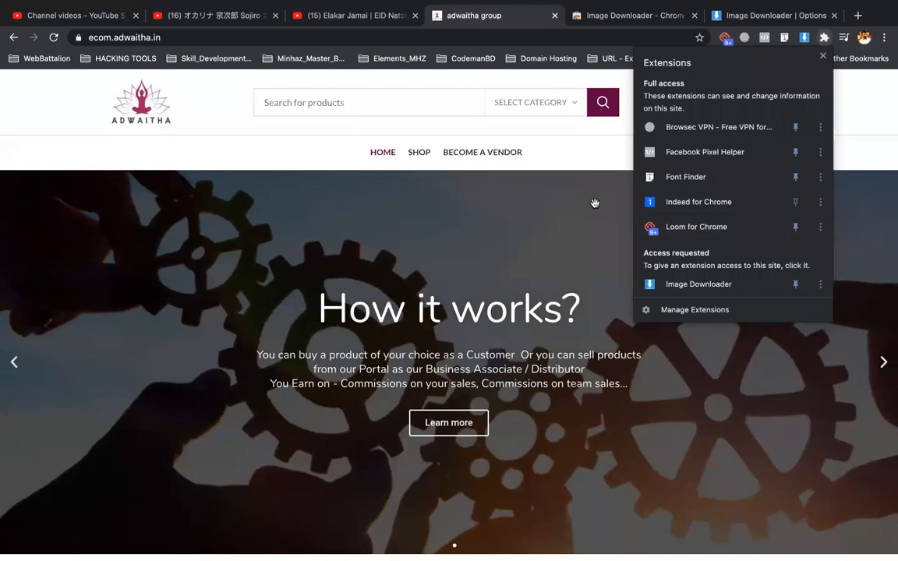
{"action": "left_click", "coordinate": [625, 194]}
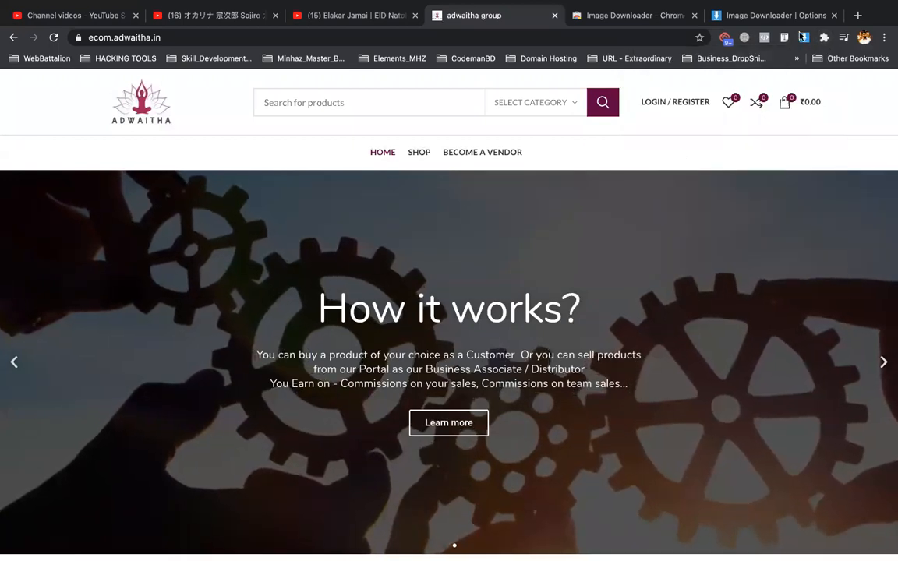
Run Image Downloader on the Adwaitha homepage and download the woodmart logo image.
{"action": "left_click", "coordinate": [803, 37]}
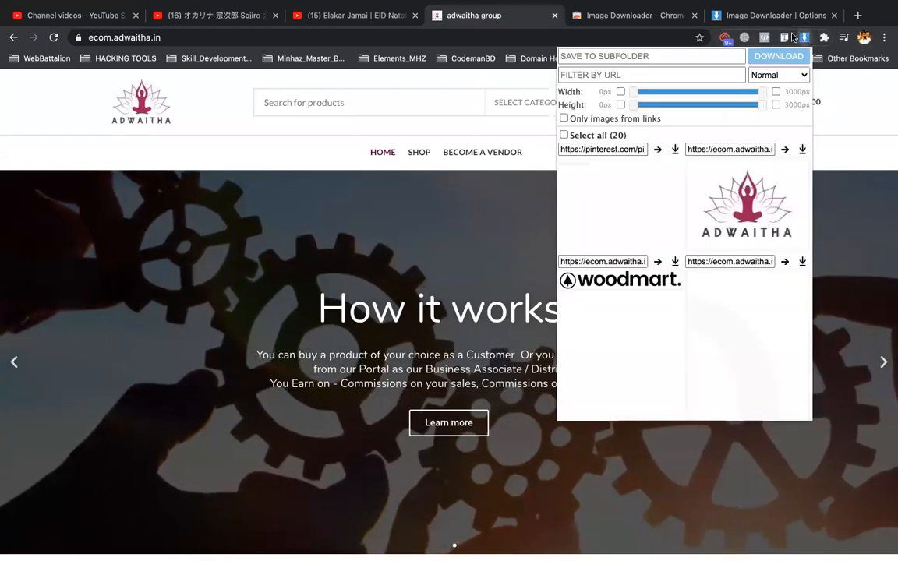
{"action": "scroll", "coordinate": [631, 284], "scroll_direction": "down", "scroll_amount": 2}
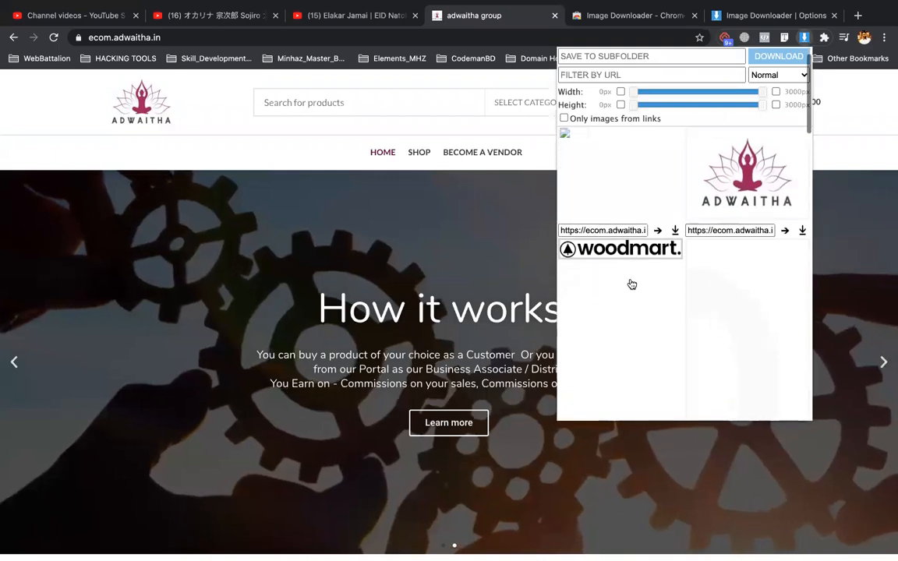
{"action": "scroll", "coordinate": [631, 284], "scroll_direction": "up", "scroll_amount": 2}
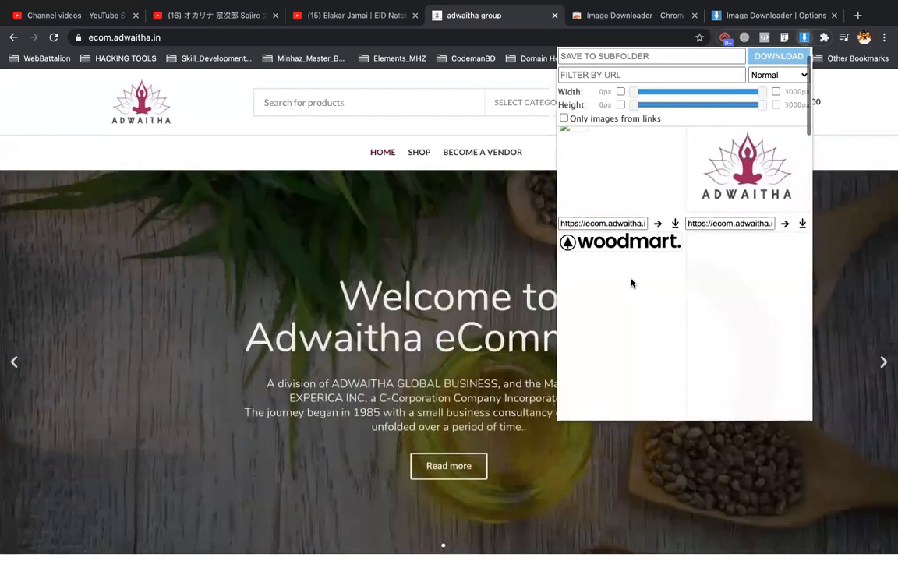
{"action": "scroll", "coordinate": [631, 284], "scroll_direction": "down", "scroll_amount": 5}
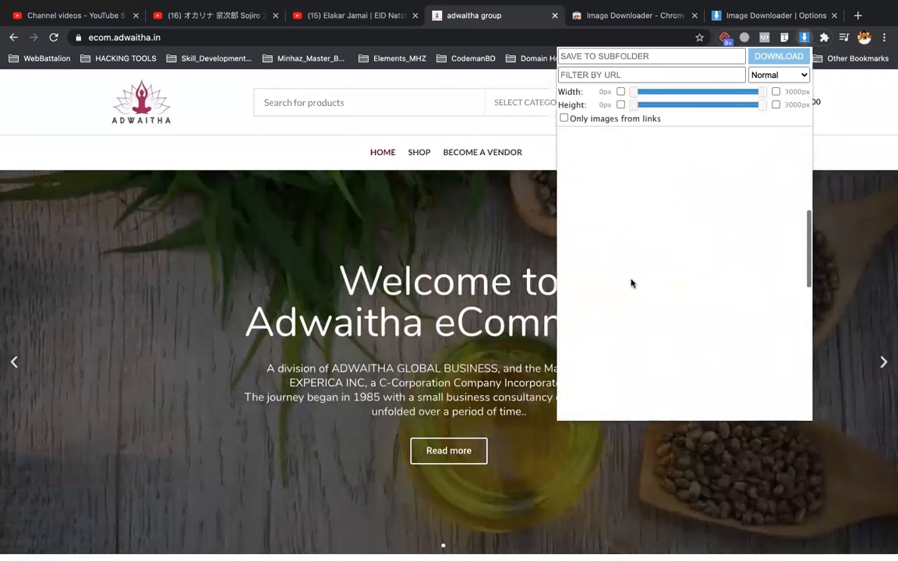
{"action": "scroll", "coordinate": [631, 283], "scroll_direction": "down", "scroll_amount": 5}
{"action": "scroll", "coordinate": [632, 284], "scroll_direction": "up", "scroll_amount": 10}
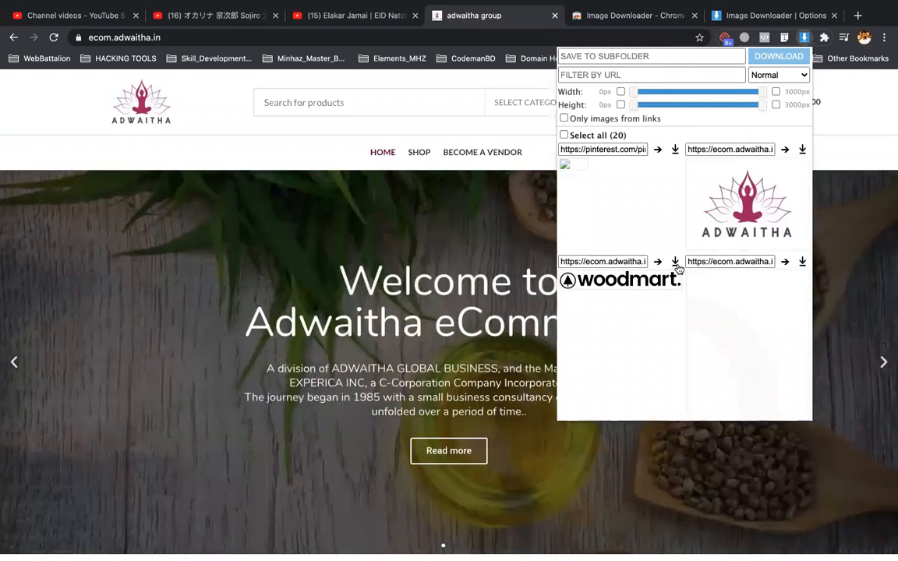
{"action": "left_click", "coordinate": [676, 264]}
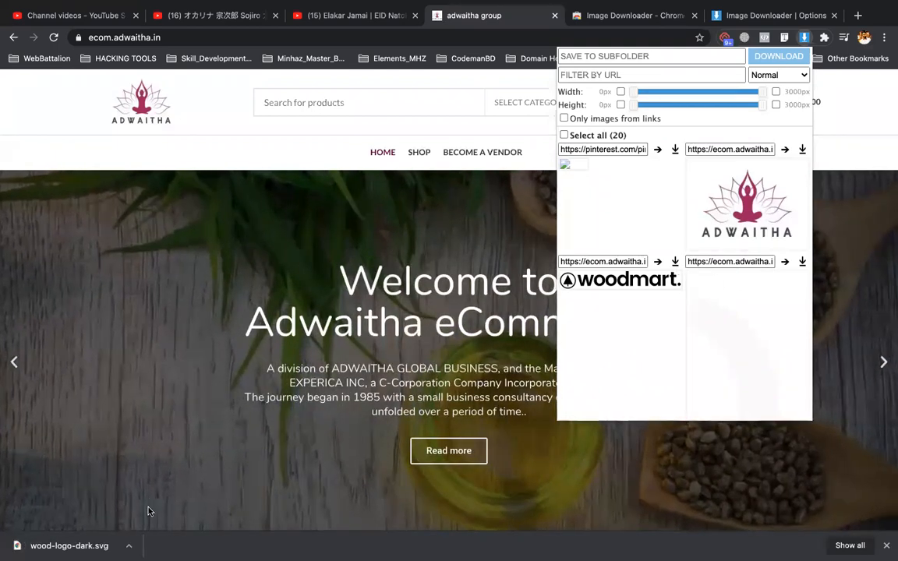
Look through the product and clothing images that Image Downloader lists for the Adwaitha homepage.
{"action": "scroll", "coordinate": [745, 286], "scroll_direction": "down", "scroll_amount": 10}
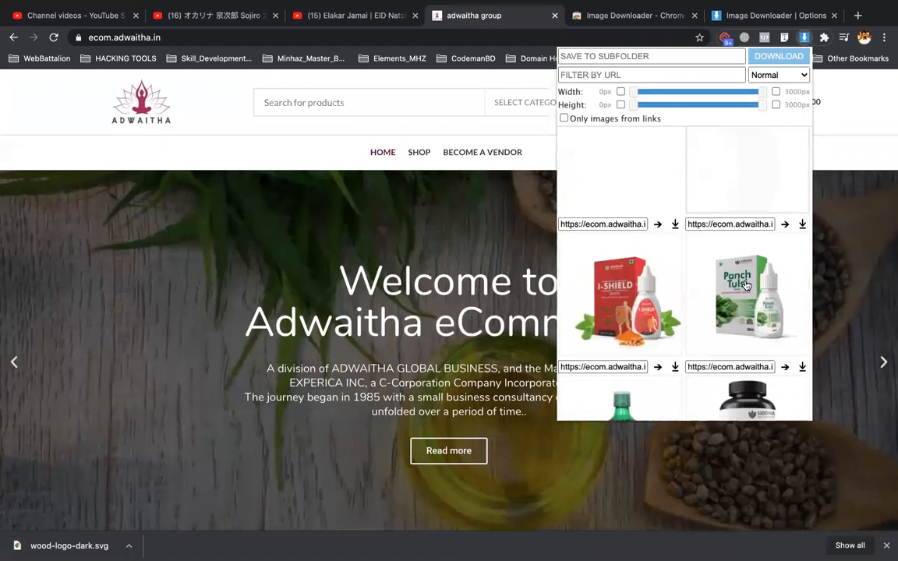
{"action": "scroll", "coordinate": [744, 281], "scroll_direction": "down", "scroll_amount": 10}
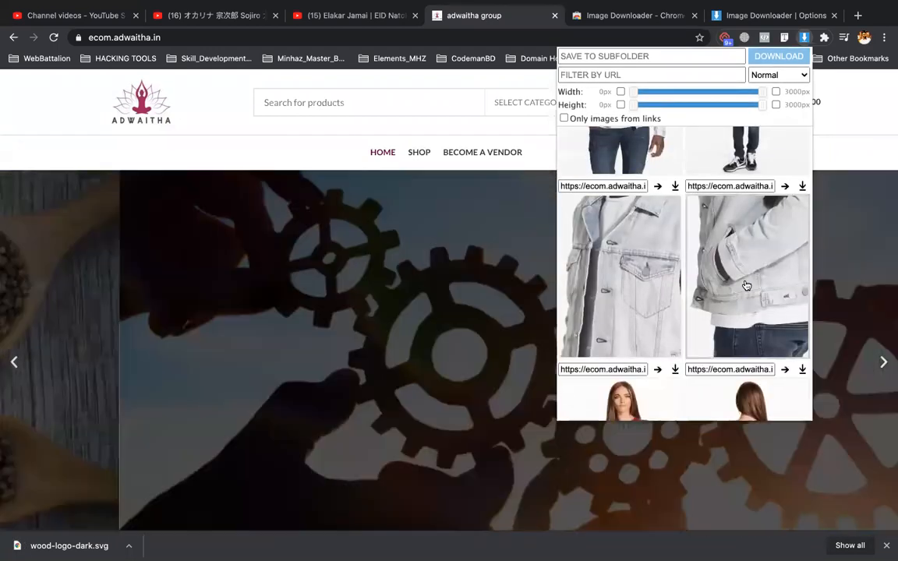
{"action": "scroll", "coordinate": [686, 348], "scroll_direction": "down", "scroll_amount": 3}
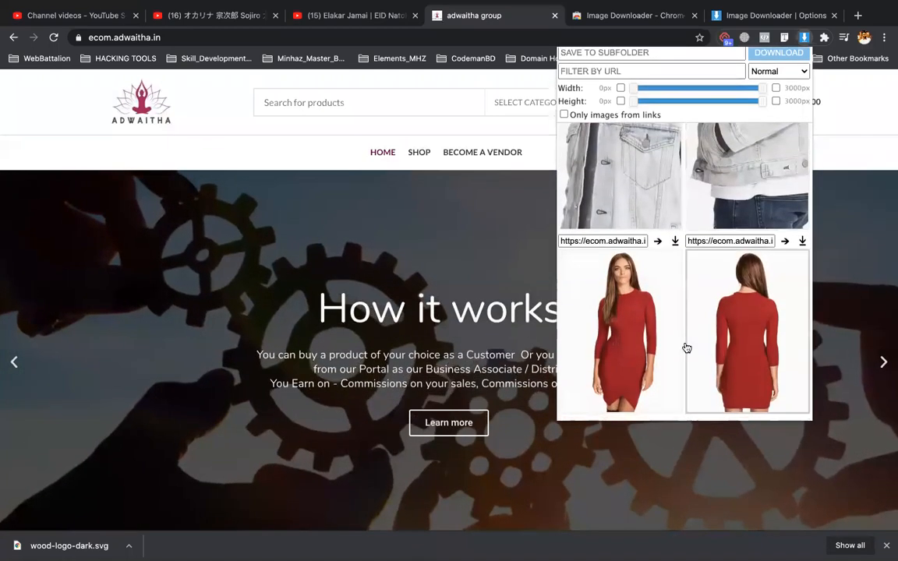
{"action": "scroll", "coordinate": [687, 348], "scroll_direction": "up", "scroll_amount": 5}
{"action": "scroll", "coordinate": [686, 348], "scroll_direction": "up", "scroll_amount": 15}
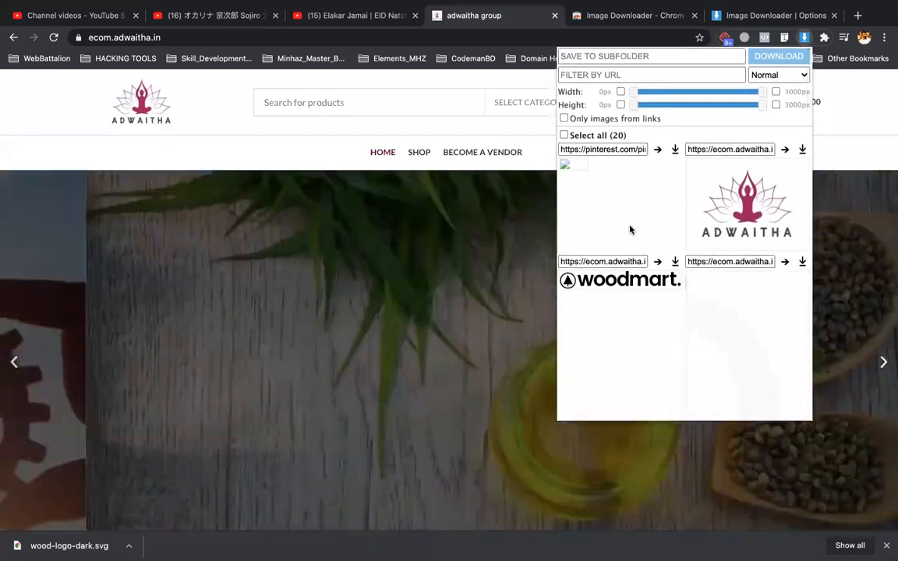
Close Image Downloader and inspect the page code of the "Welcome to Adwaitha eCommerce" banner.
{"action": "left_click", "coordinate": [304, 308]}
{"action": "right_click", "coordinate": [305, 302]}
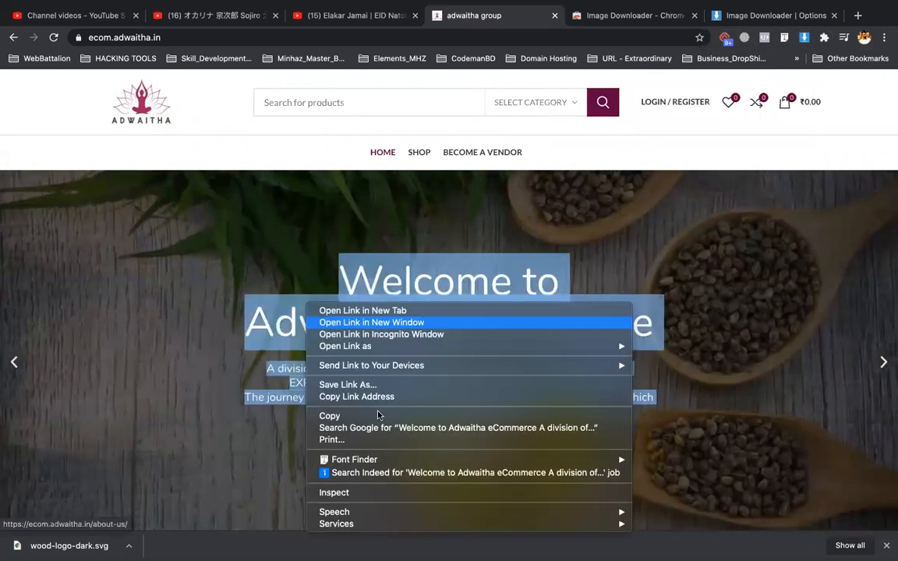
{"action": "left_click", "coordinate": [334, 493]}
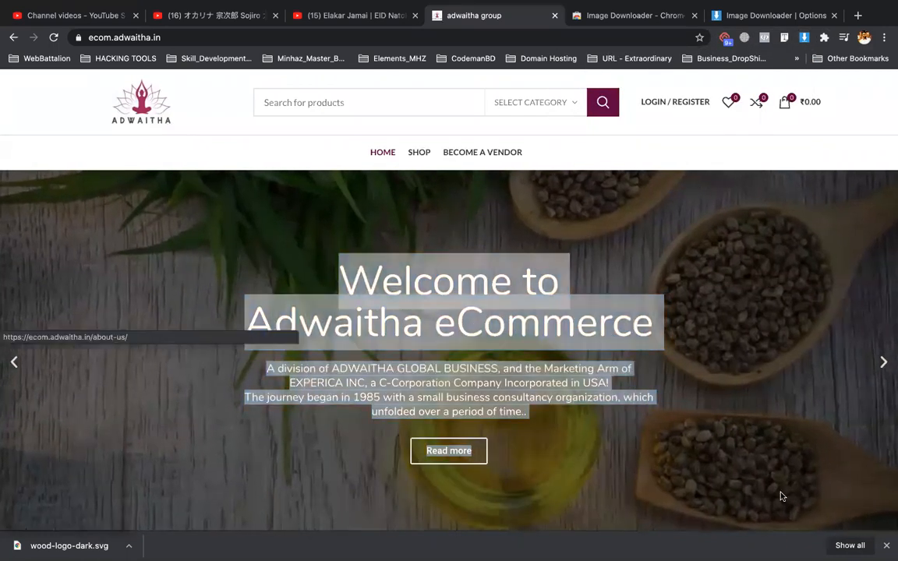
Close the downloads bar and the developer tools' console drawer on the Adwaitha homepage.
{"action": "left_click", "coordinate": [886, 546]}
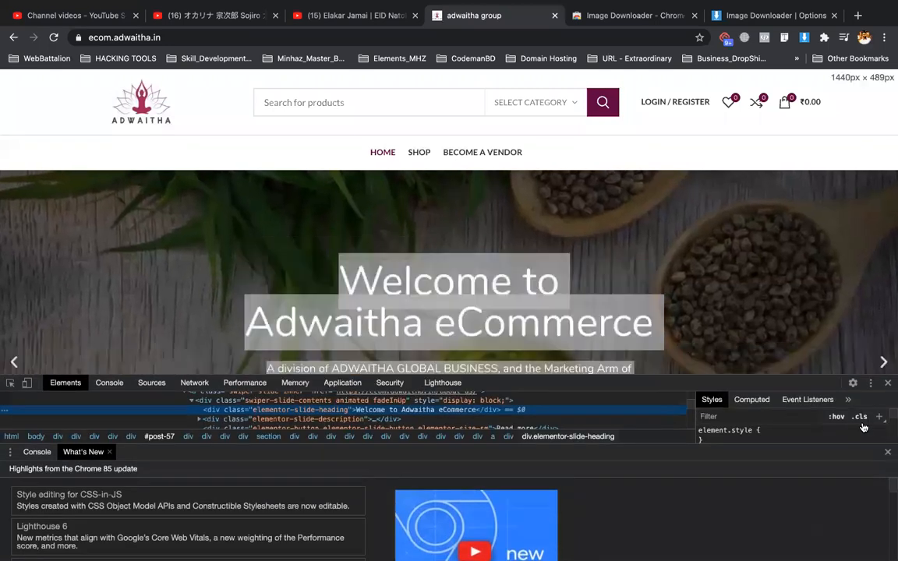
{"action": "key", "text": "Escape"}
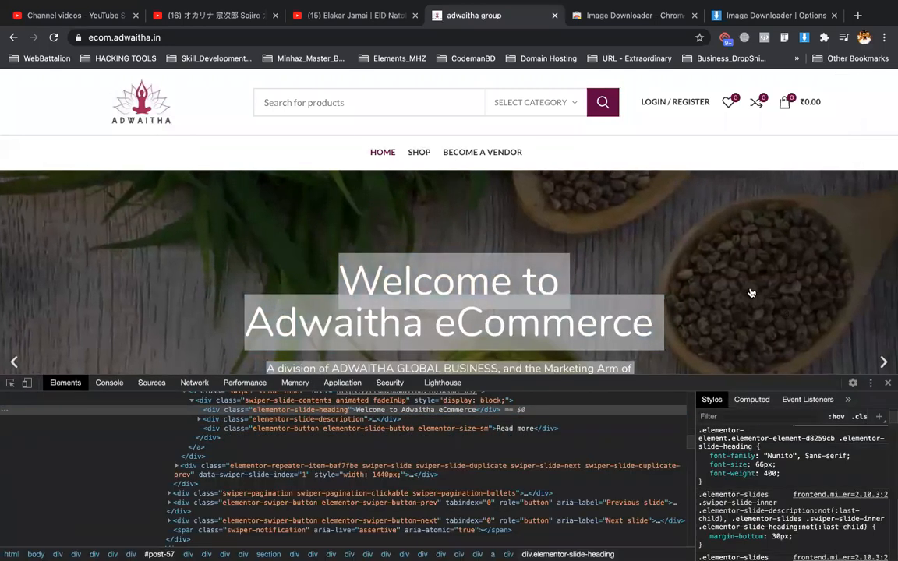
{"action": "left_click", "coordinate": [731, 265]}
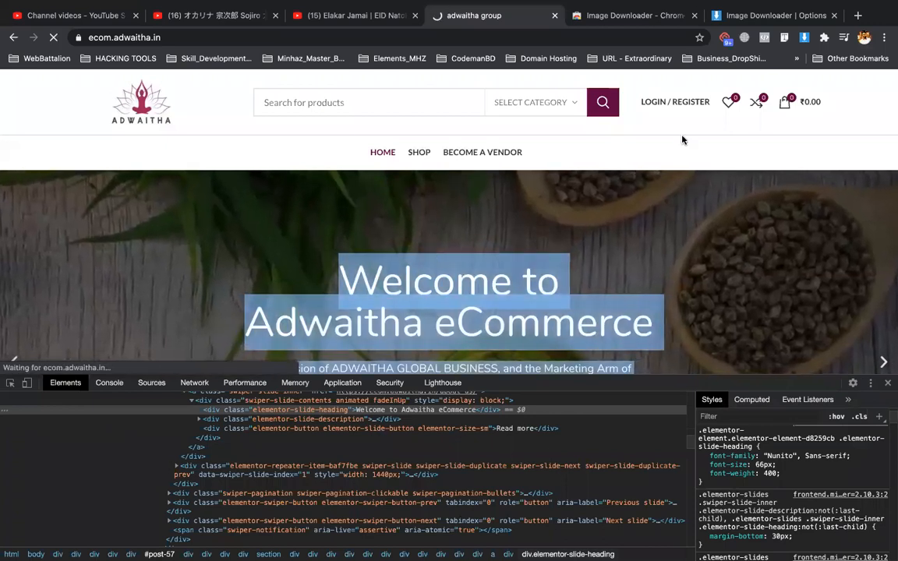
{"action": "left_click", "coordinate": [510, 298]}
{"action": "scroll", "coordinate": [510, 299], "scroll_direction": "down", "scroll_amount": 2}
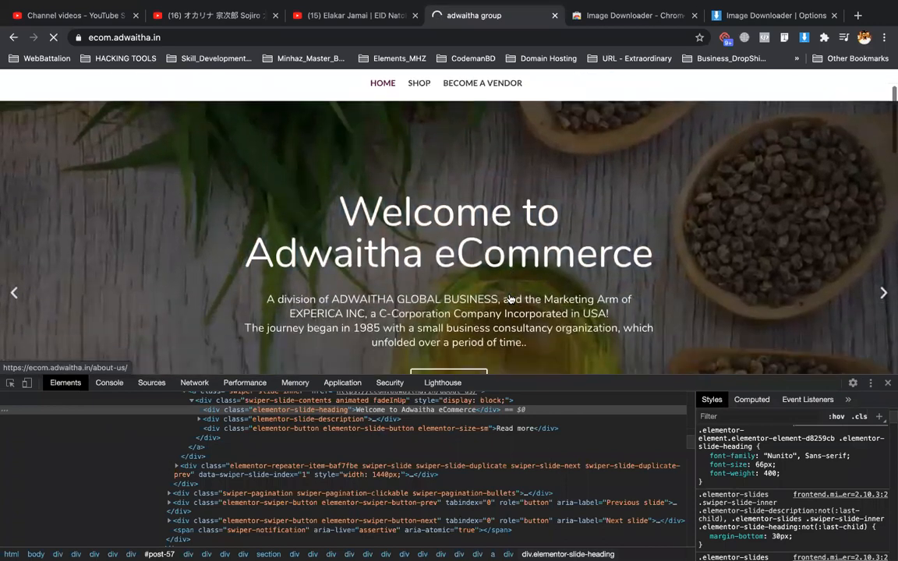
{"action": "left_click", "coordinate": [10, 382]}
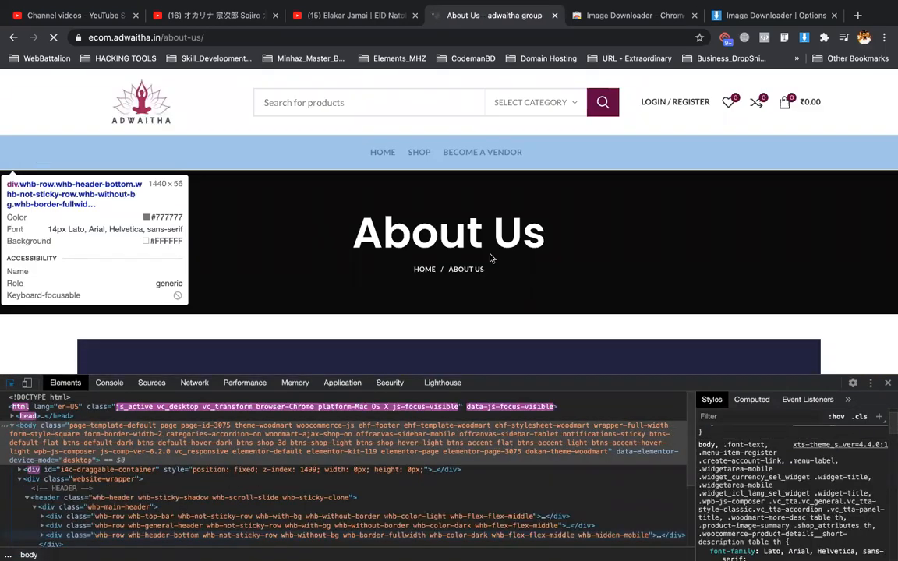
{"action": "left_click", "coordinate": [490, 257]}
{"action": "scroll", "coordinate": [490, 257], "scroll_direction": "down", "scroll_amount": 4}
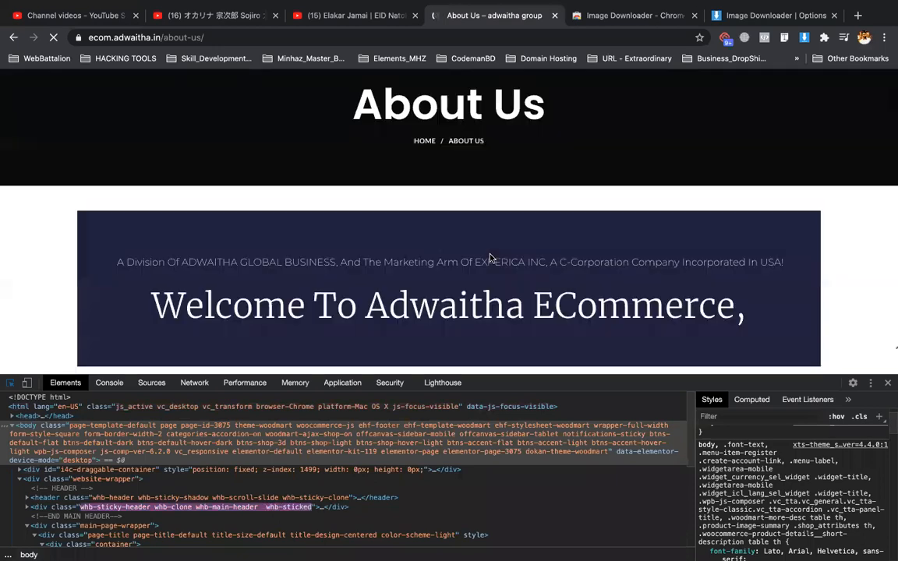
{"action": "scroll", "coordinate": [490, 257], "scroll_direction": "up", "scroll_amount": 4}
{"action": "key", "text": "super+shift+c"}
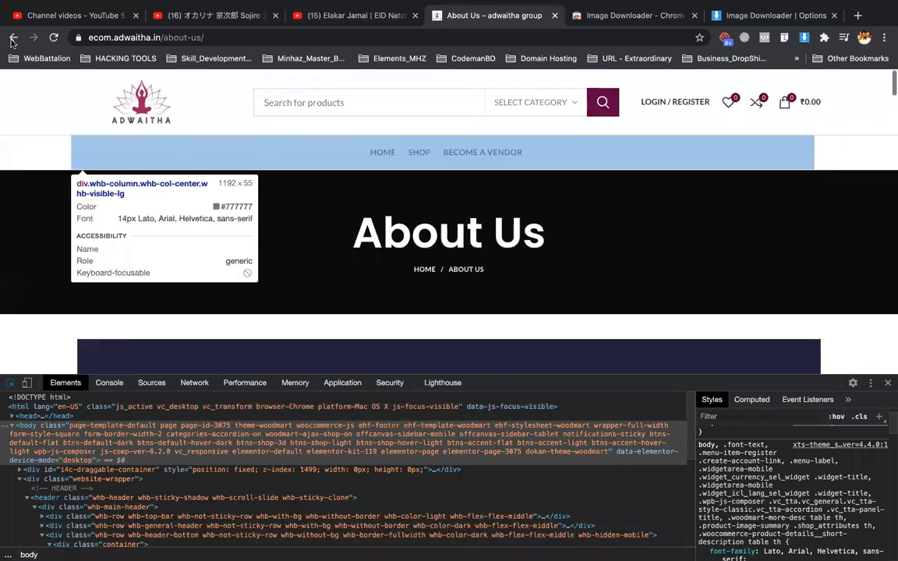
{"action": "left_click", "coordinate": [12, 37]}
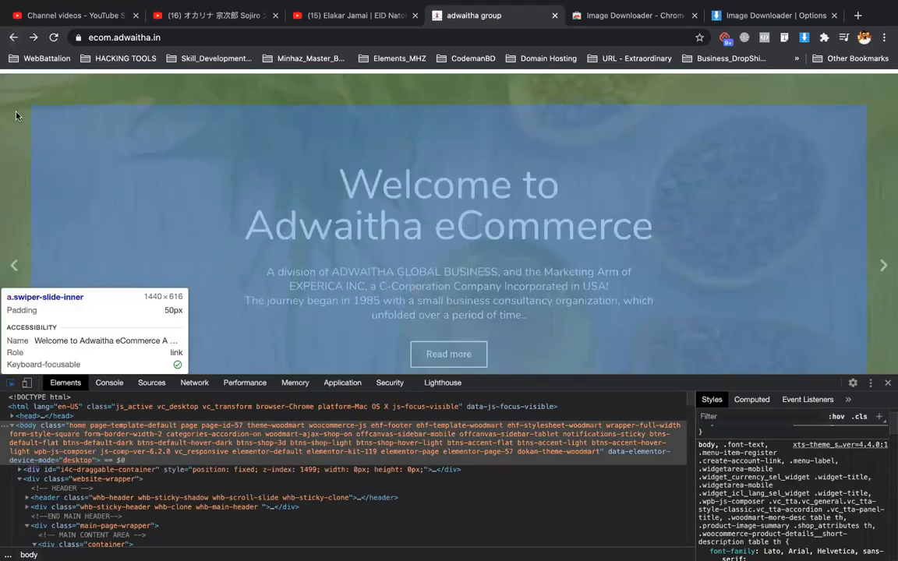
Inspect the "Welcome to Adwaitha eCommerce" slide and open its swiper-slide-bg background image in a new tab.
{"action": "left_click", "coordinate": [15, 115]}
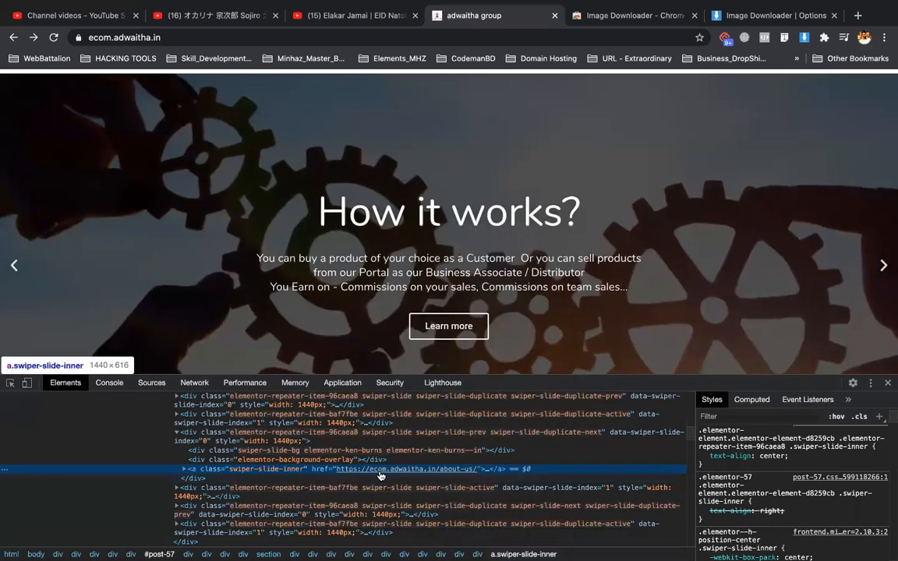
{"action": "left_click", "coordinate": [270, 440]}
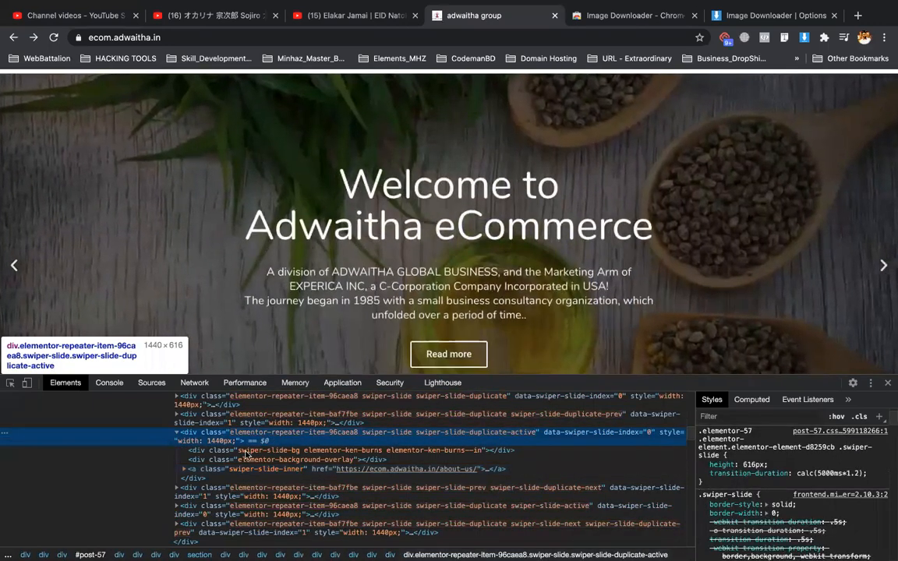
{"action": "left_click", "coordinate": [243, 452]}
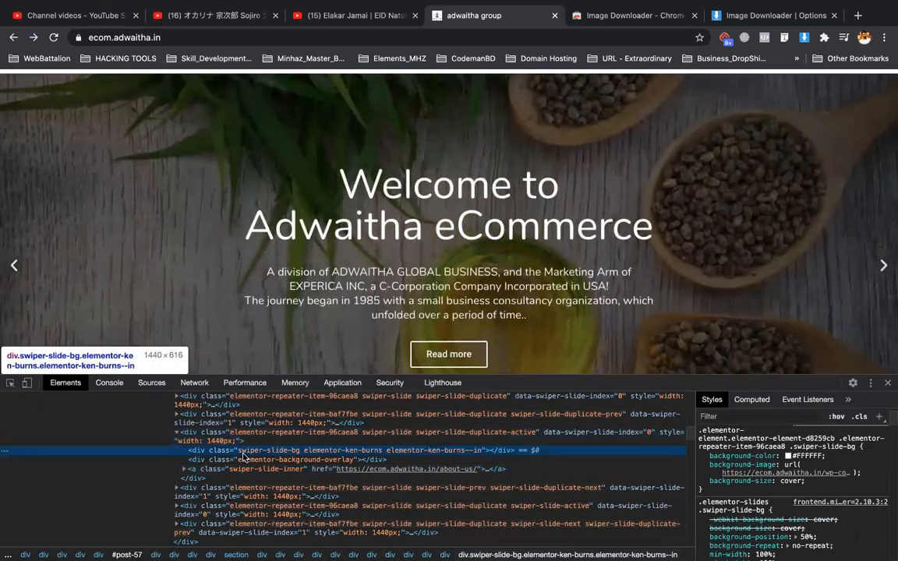
{"action": "right_click", "coordinate": [756, 476]}
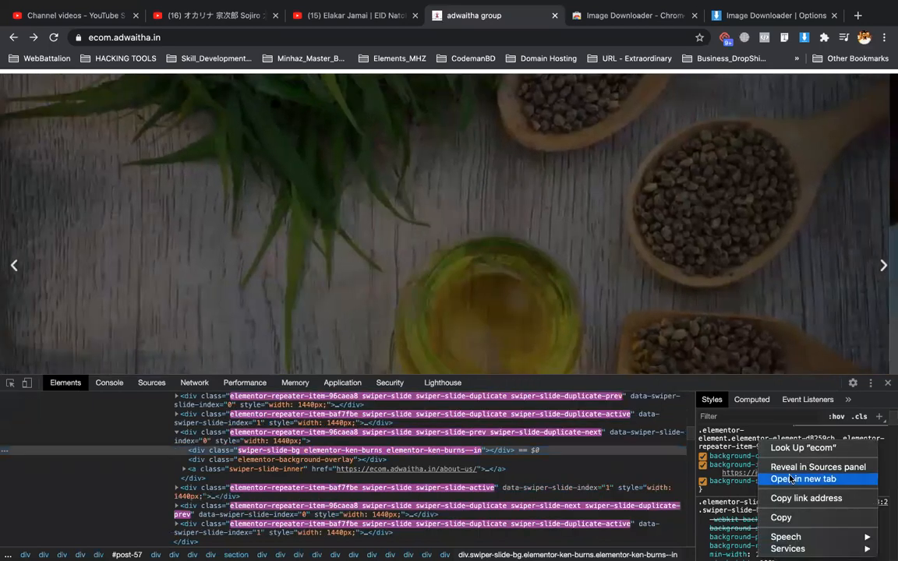
{"action": "left_click", "coordinate": [799, 479]}
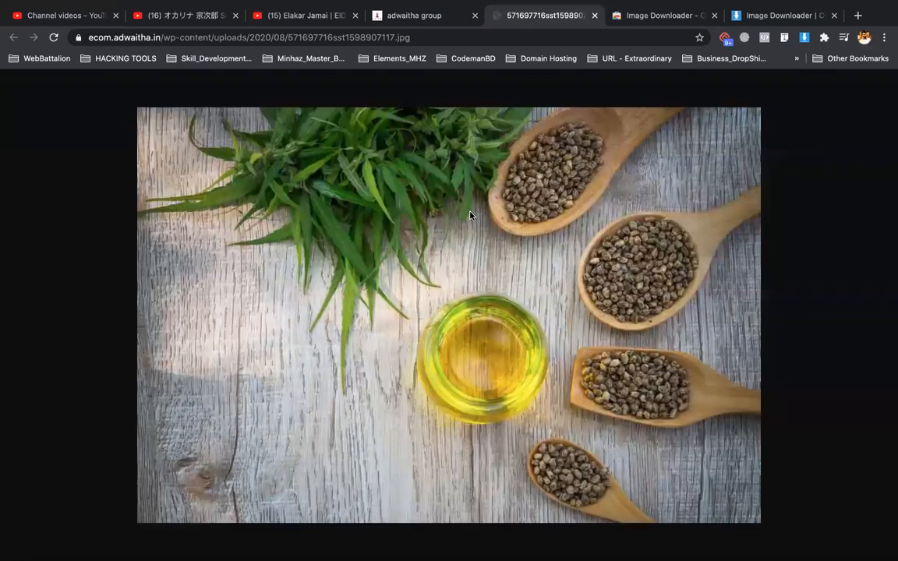
Save the image of seeds and oil to the Downloads folder as 2.jpg.
{"action": "right_click", "coordinate": [471, 211]}
{"action": "left_click", "coordinate": [515, 230]}
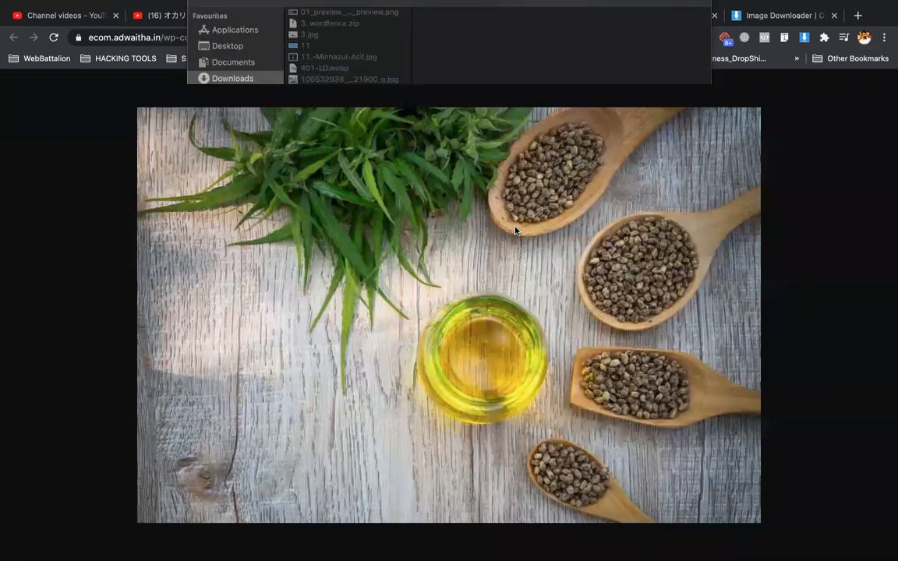
{"action": "key", "text": "Return"}
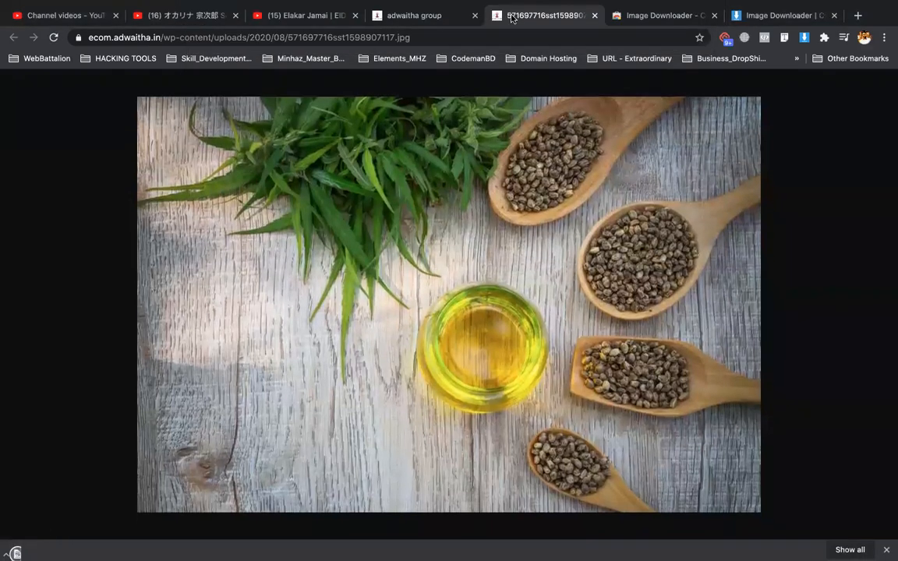
Return to the Adwaitha homepage and select the swiper-slide-bg element of the "How it works?" slide in the page code.
{"action": "left_click", "coordinate": [431, 13]}
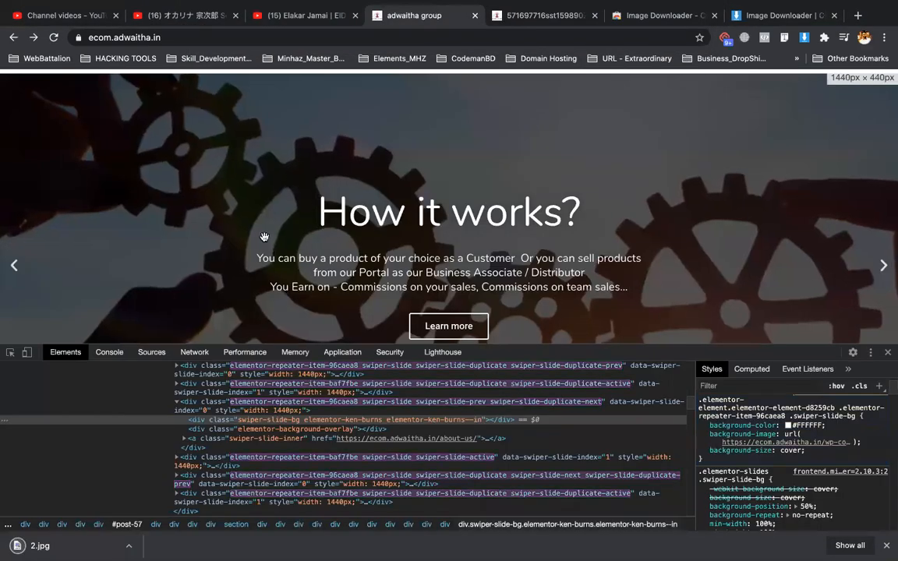
{"action": "left_click", "coordinate": [10, 352]}
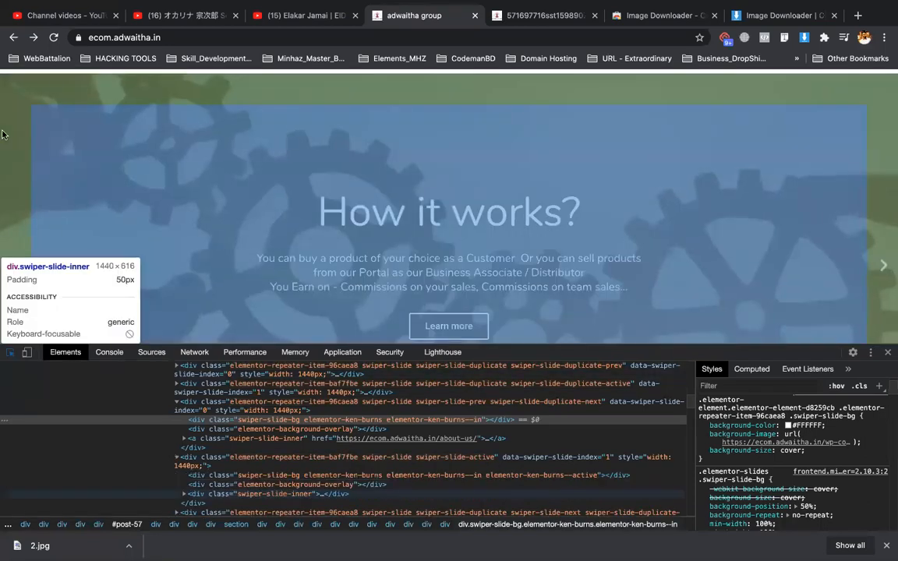
{"action": "left_click", "coordinate": [2, 134]}
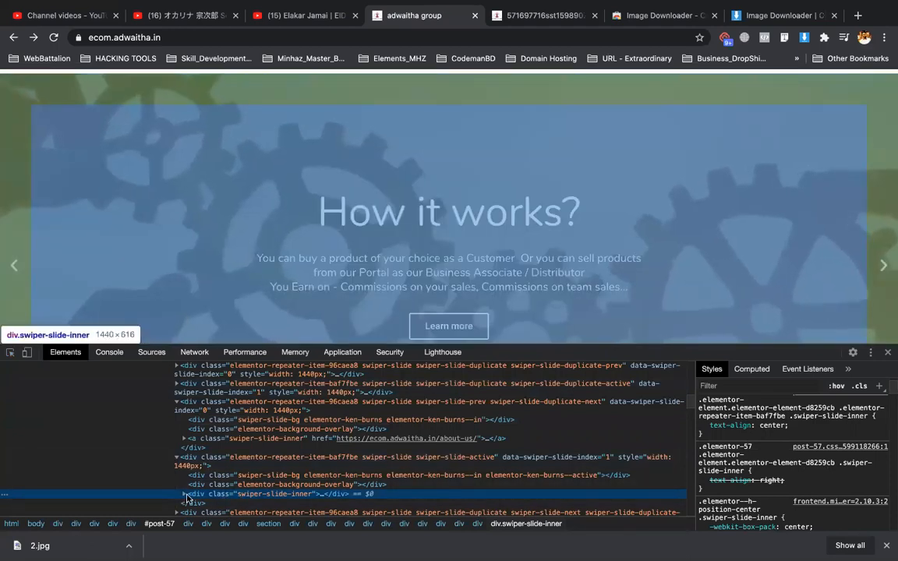
{"action": "scroll", "coordinate": [234, 497], "scroll_direction": "down", "scroll_amount": 1}
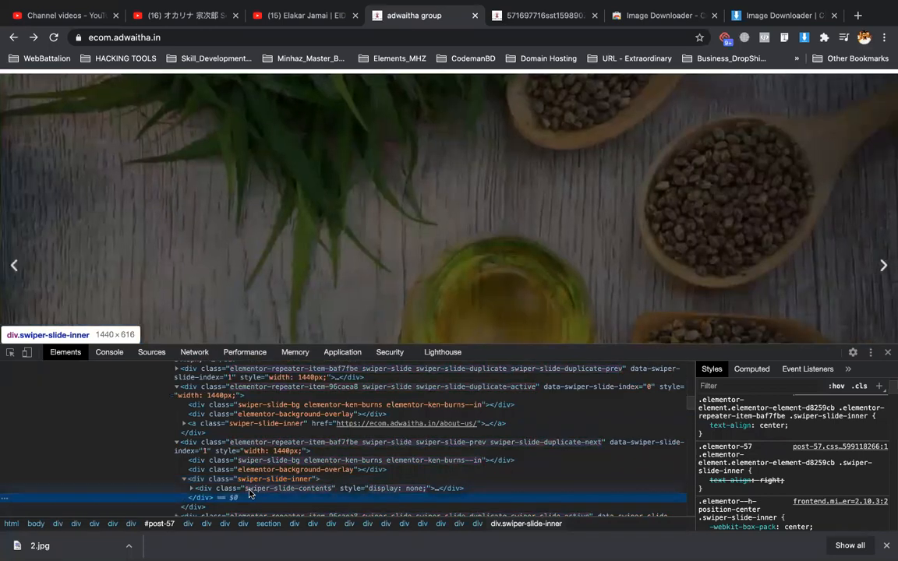
{"action": "left_click", "coordinate": [242, 493]}
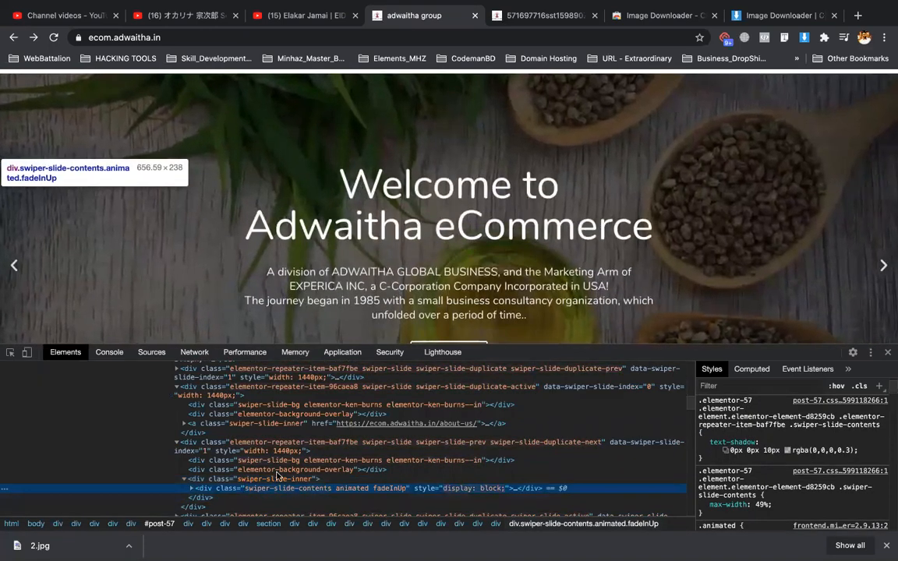
{"action": "left_click", "coordinate": [278, 472]}
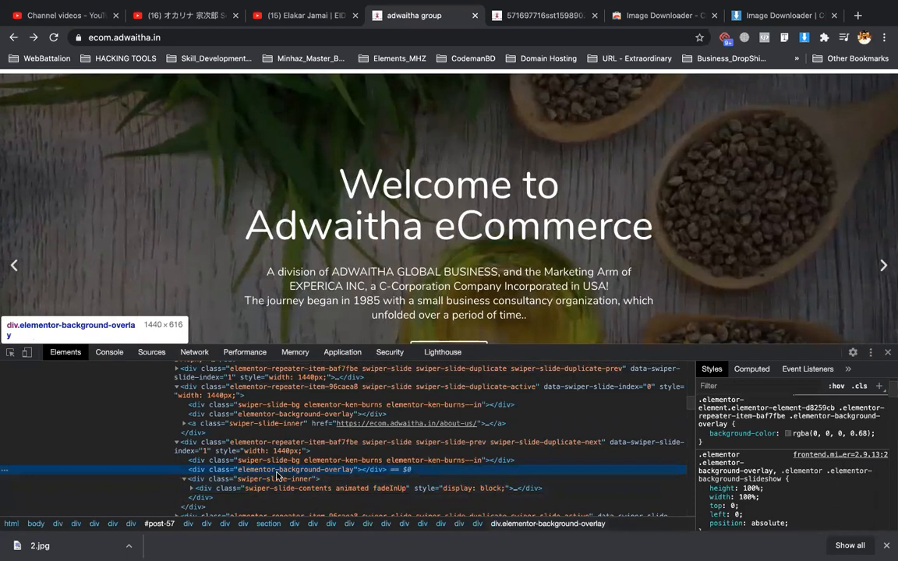
{"action": "left_click", "coordinate": [278, 461]}
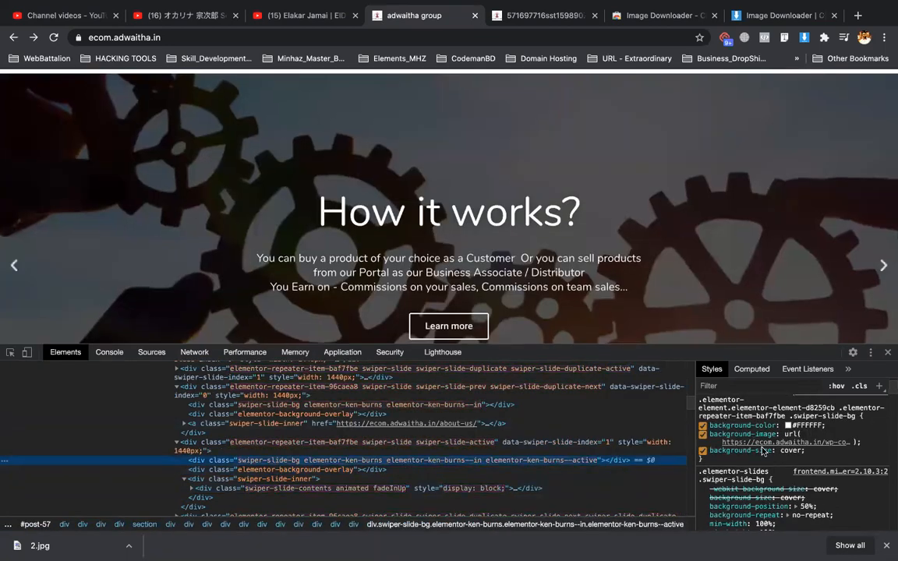
Open the "How it works?" slide's background image in a new tab from its background-image link.
{"action": "right_click", "coordinate": [770, 451]}
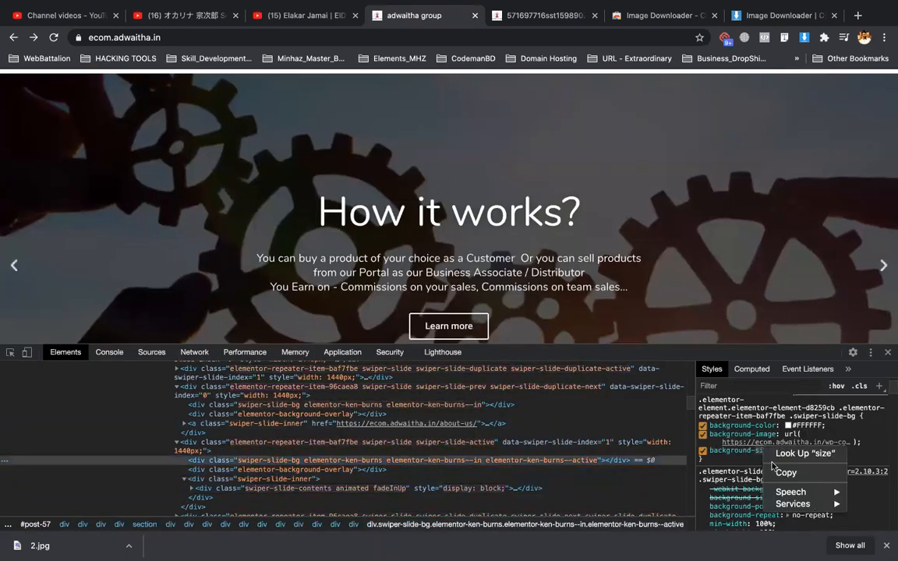
{"action": "left_click", "coordinate": [758, 446]}
{"action": "right_click", "coordinate": [755, 443]}
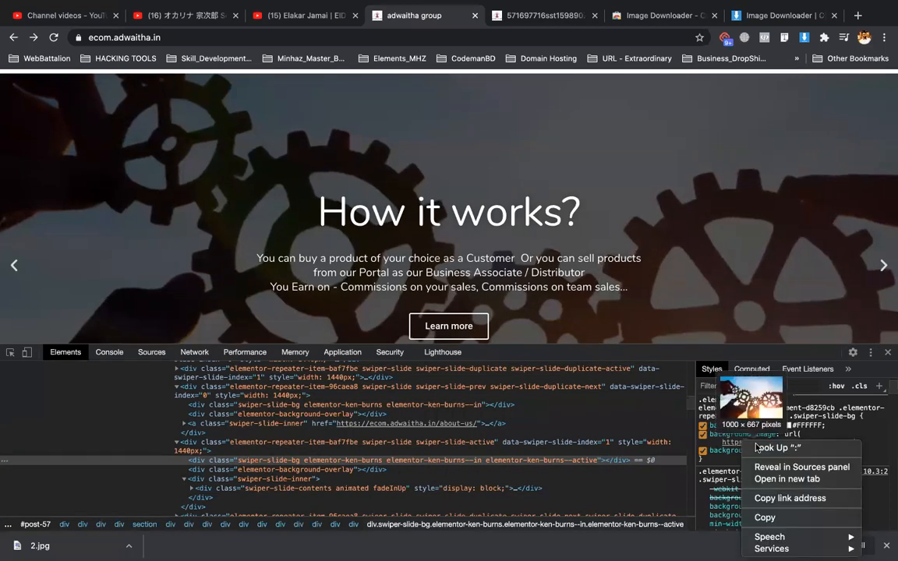
{"action": "left_click", "coordinate": [760, 479]}
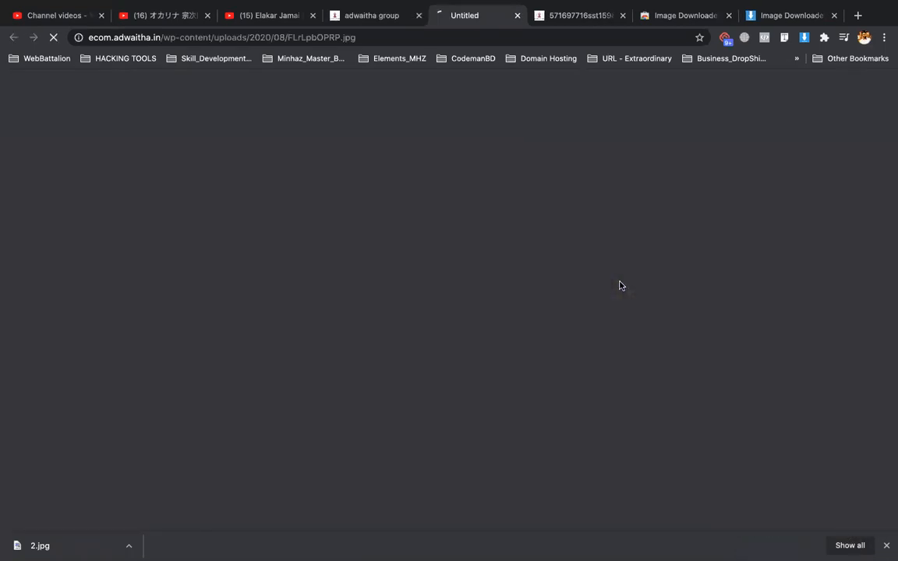
Save the gears image to the Downloads folder as a JPEG named 4, without replacing the existing 3.jpg.
{"action": "right_click", "coordinate": [391, 312]}
{"action": "left_click", "coordinate": [439, 324]}
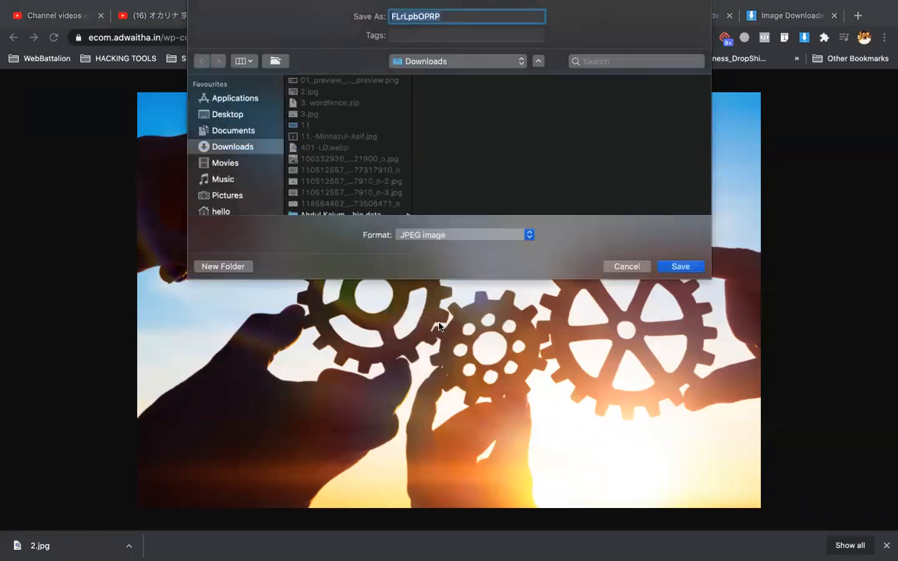
{"action": "key", "text": "Return"}
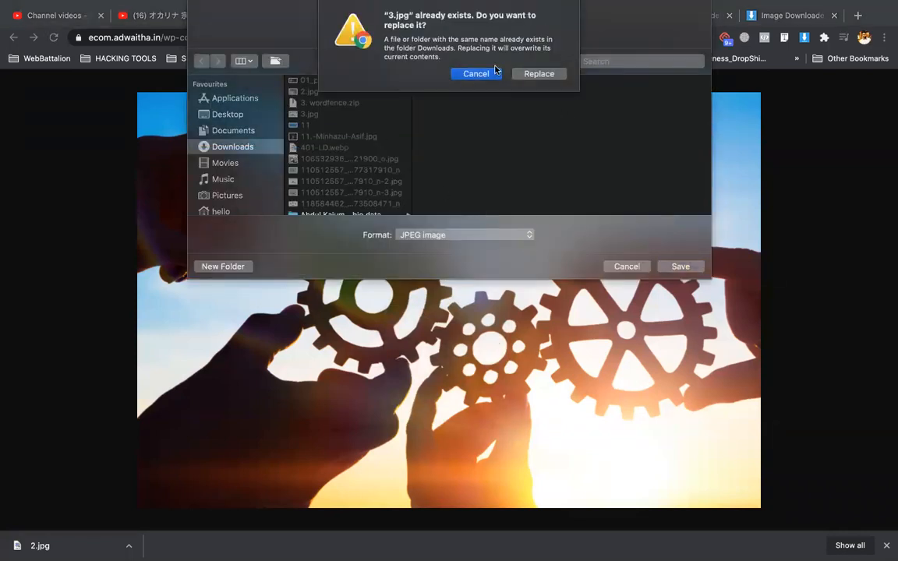
{"action": "left_click", "coordinate": [490, 76]}
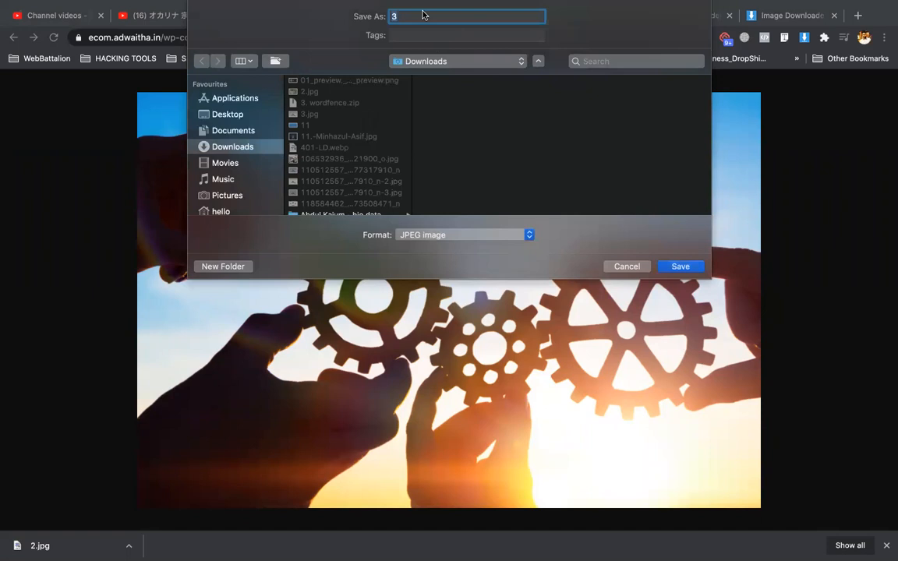
{"action": "type", "text": "4"}
{"action": "key", "text": "Return"}
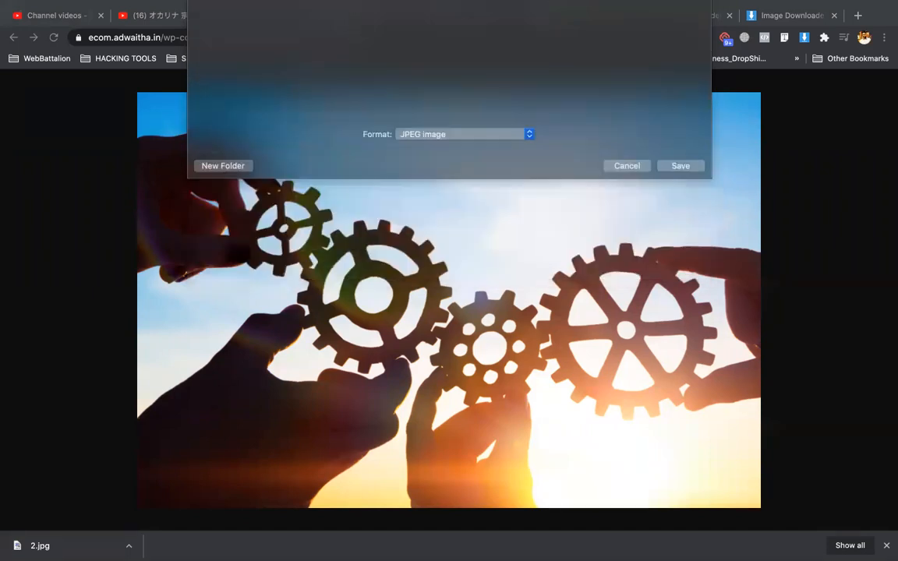
Switch to Safari and show the front page of the adwaitha ecommerce WordPress site.
{"action": "key", "text": "ctrl+Up"}
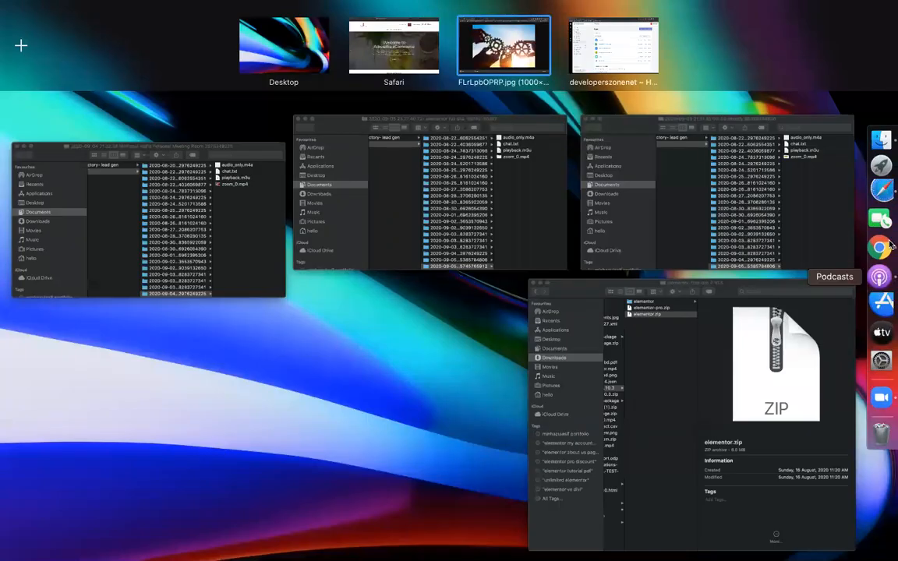
{"action": "left_click", "coordinate": [872, 202]}
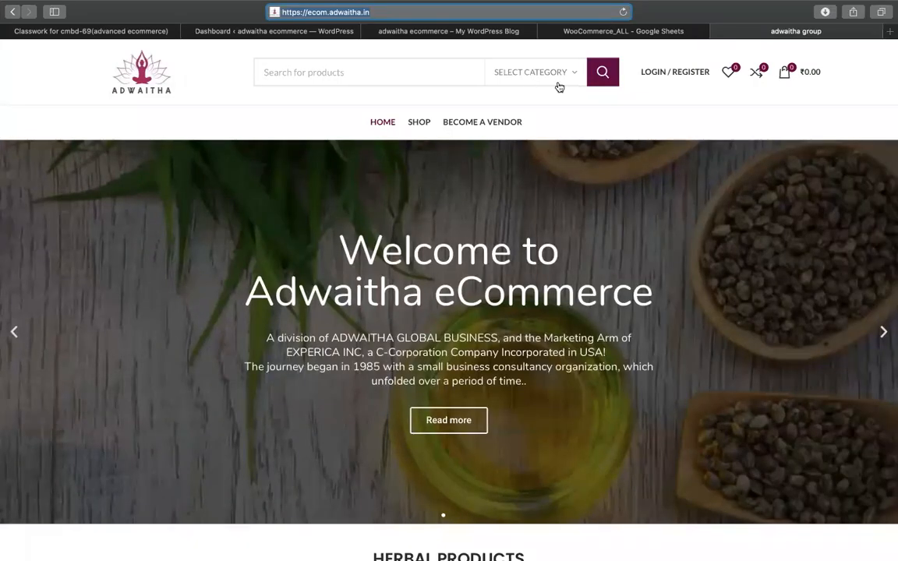
{"action": "left_click", "coordinate": [455, 35]}
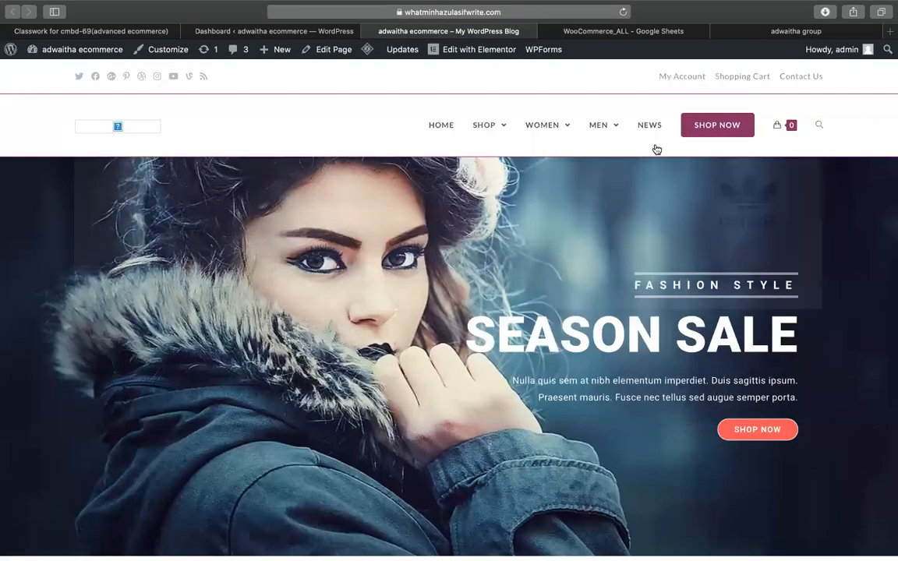
Edit the home page with Elementor, dismiss the Flexbox note and open the settings of the "Season Sale" hero section.
{"action": "left_click", "coordinate": [442, 50]}
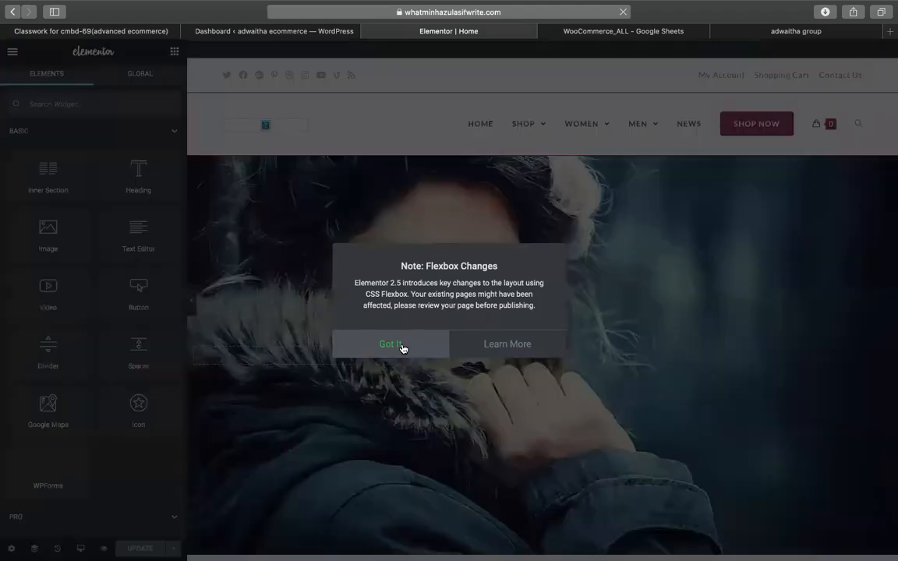
{"action": "left_click", "coordinate": [402, 347]}
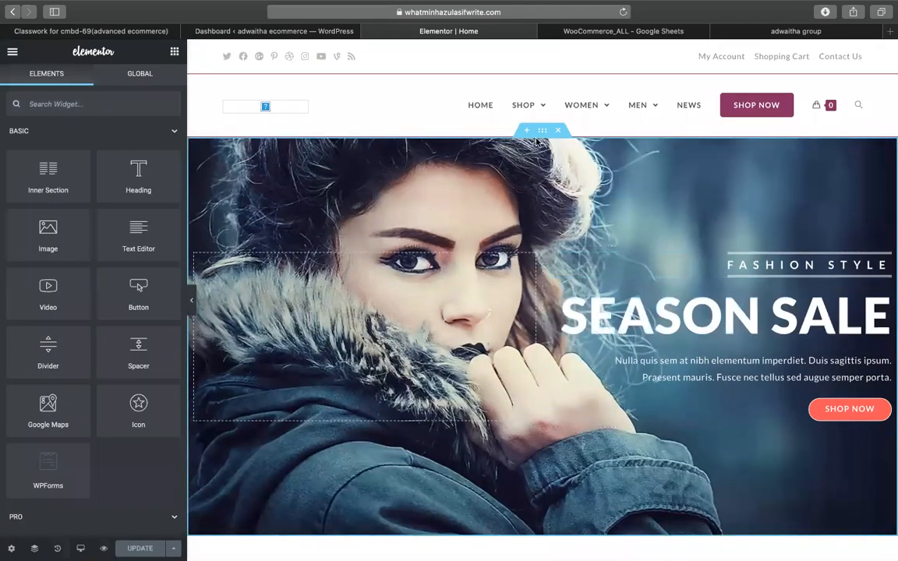
{"action": "left_click", "coordinate": [542, 131]}
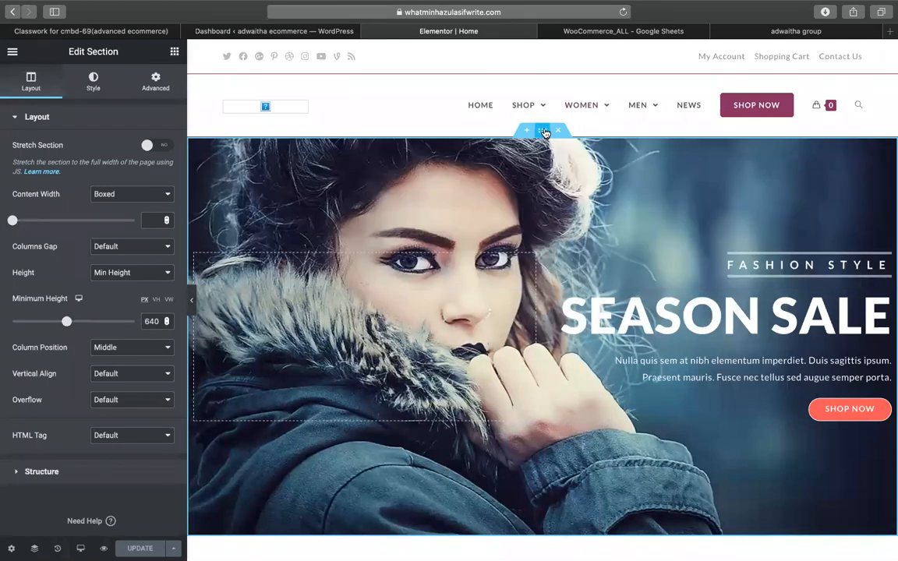
Open the file upload chooser for replacing the background image of the "Season Sale" hero section.
{"action": "left_click", "coordinate": [93, 83]}
{"action": "mouse_move", "coordinate": [36, 253]}
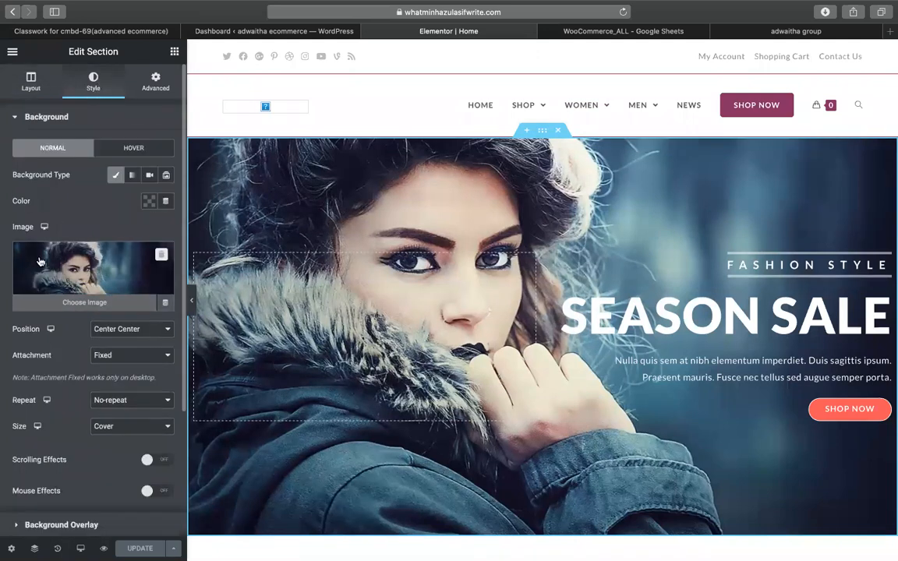
{"action": "left_click", "coordinate": [54, 274]}
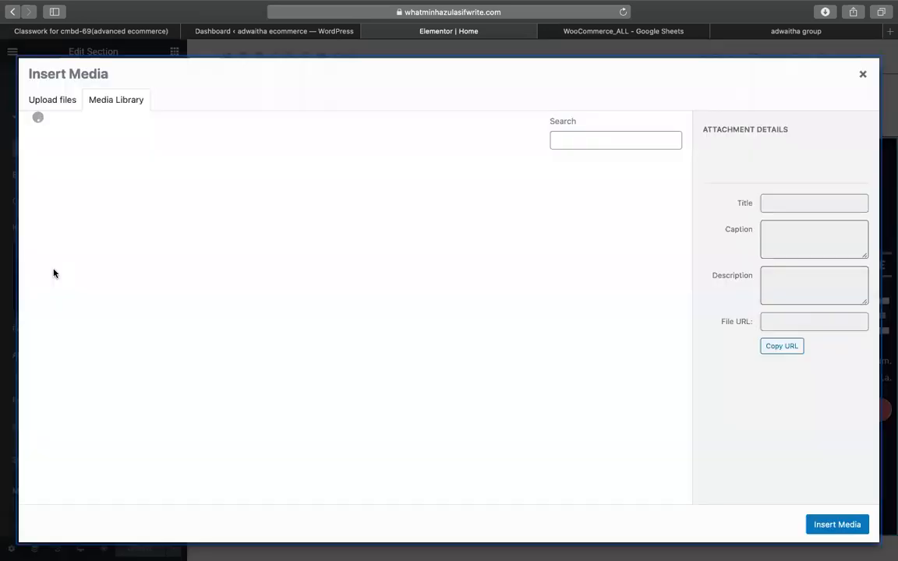
{"action": "left_click", "coordinate": [58, 107]}
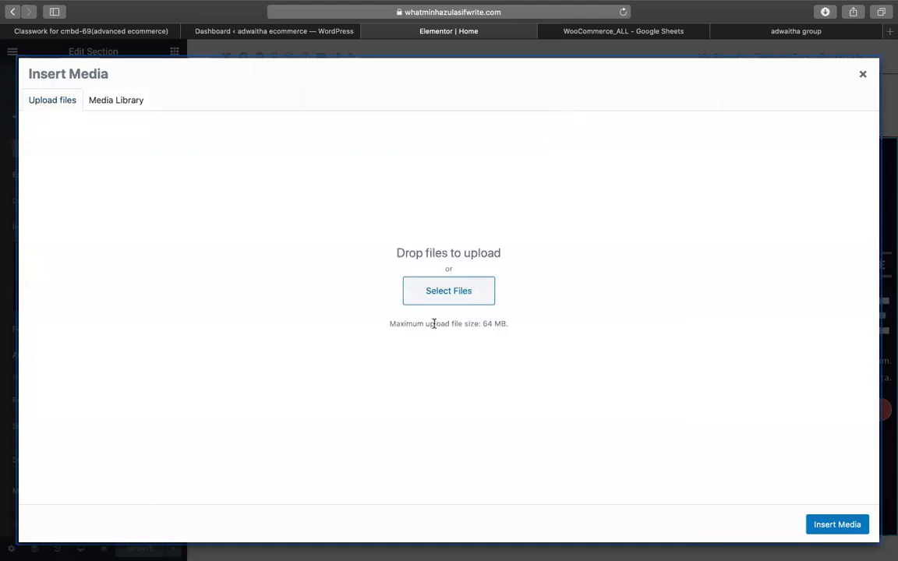
{"action": "left_click", "coordinate": [465, 290]}
Upload 2.jpg from the Downloads folder and insert it as the hero section's background image.
{"action": "left_click", "coordinate": [242, 131]}
{"action": "key", "text": "c"}
{"action": "scroll", "coordinate": [243, 133], "scroll_direction": "down", "scroll_amount": 5}
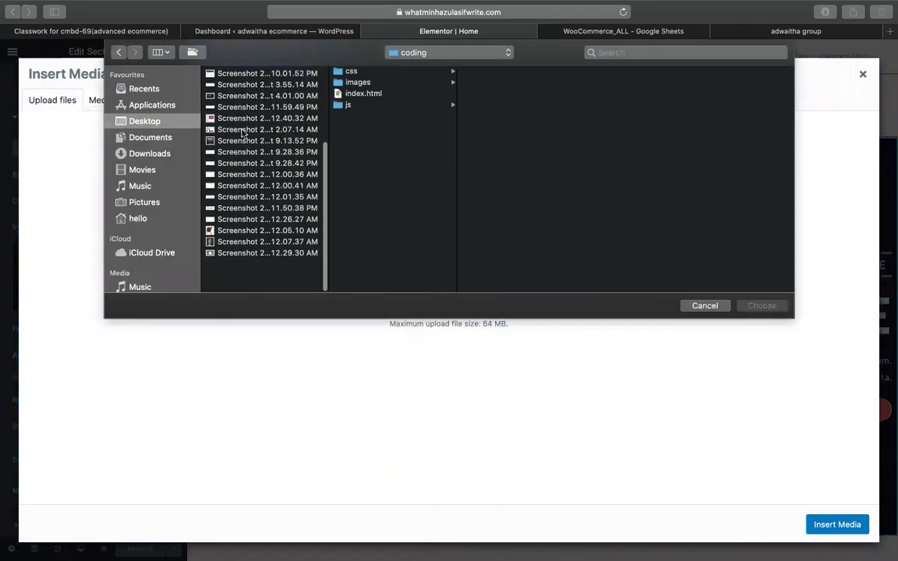
{"action": "scroll", "coordinate": [243, 133], "scroll_direction": "up", "scroll_amount": 5}
{"action": "left_click", "coordinate": [138, 152]}
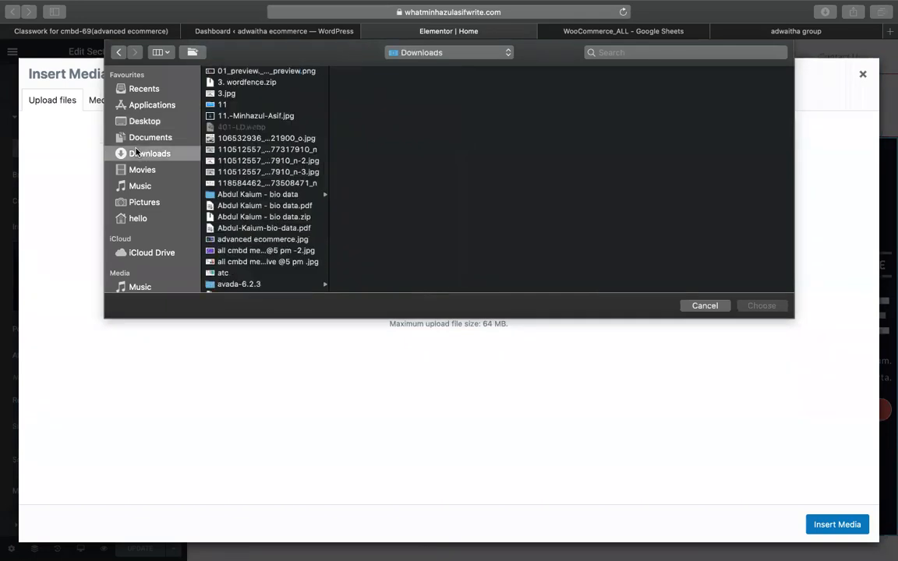
{"action": "left_click", "coordinate": [228, 104]}
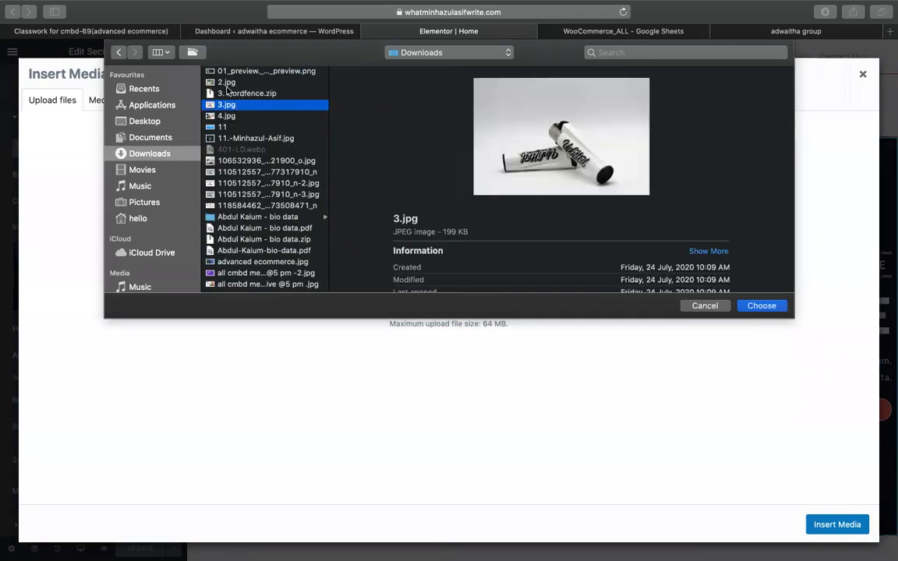
{"action": "left_click", "coordinate": [233, 93]}
{"action": "left_click", "coordinate": [226, 82]}
{"action": "left_click", "coordinate": [761, 305]}
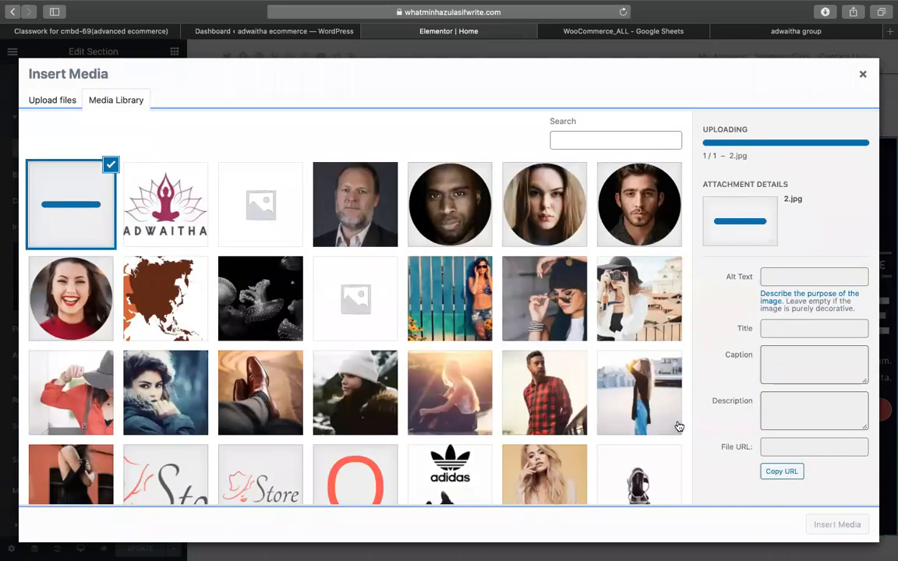
{"action": "left_click", "coordinate": [837, 524]}
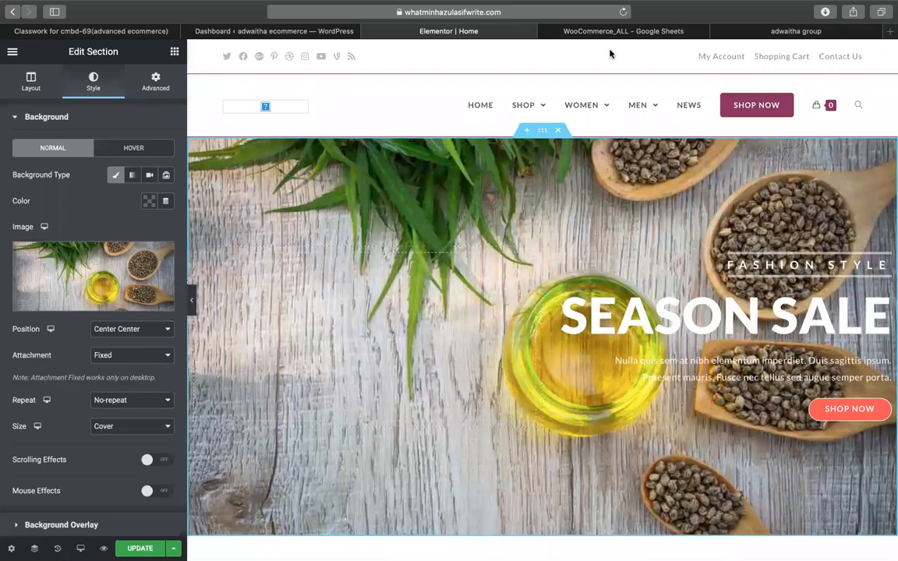
Compare the hero with the Adwaitha sample site, then delete the hero section's empty left column.
{"action": "left_click", "coordinate": [796, 31]}
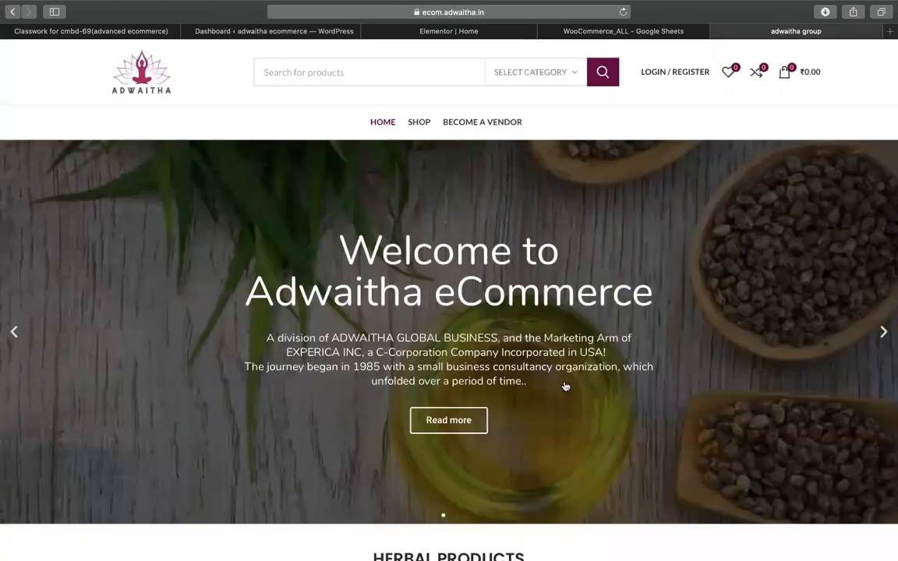
{"action": "left_click", "coordinate": [436, 33]}
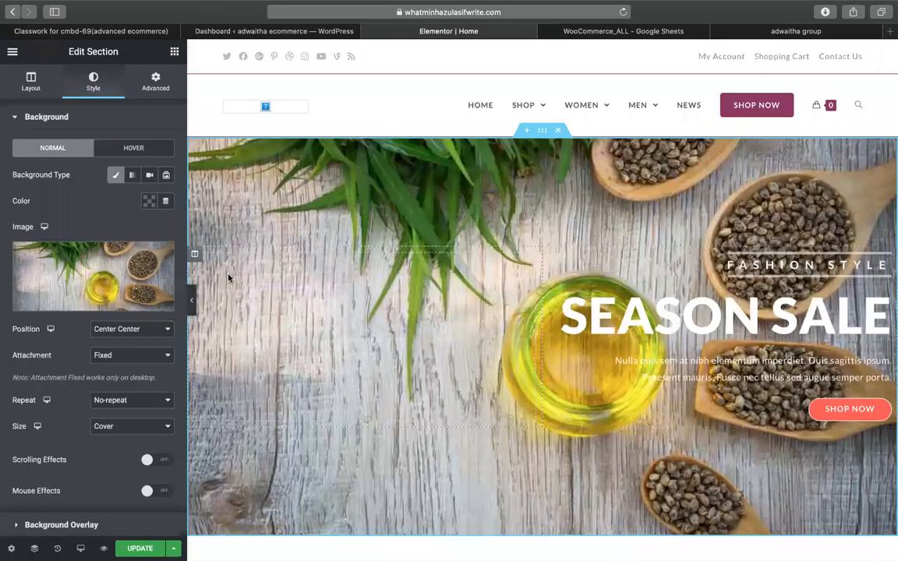
{"action": "left_click", "coordinate": [195, 258]}
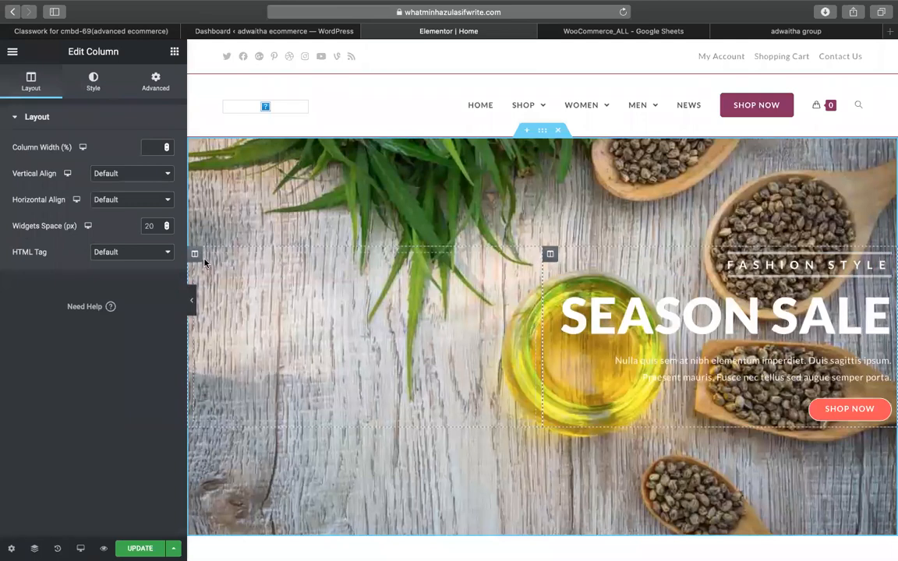
{"action": "right_click", "coordinate": [195, 258]}
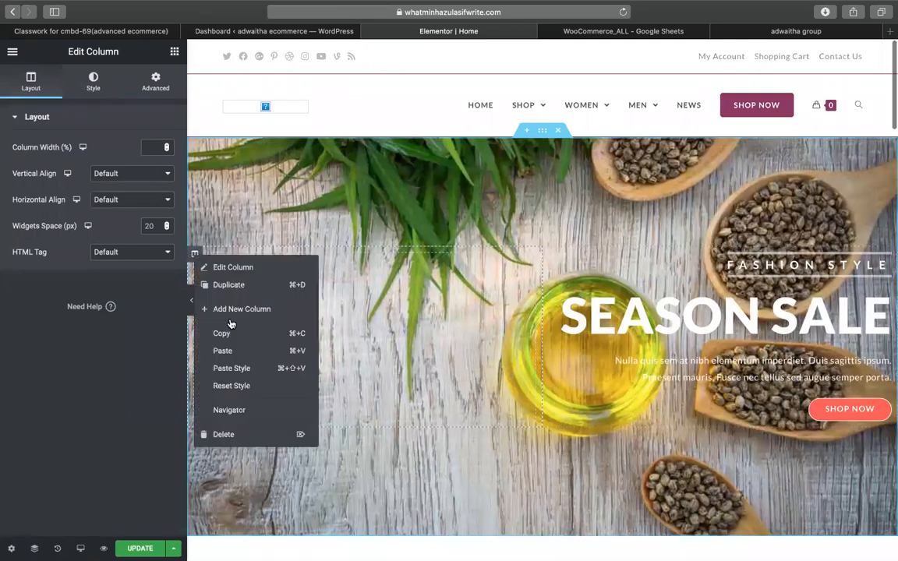
{"action": "left_click", "coordinate": [221, 434]}
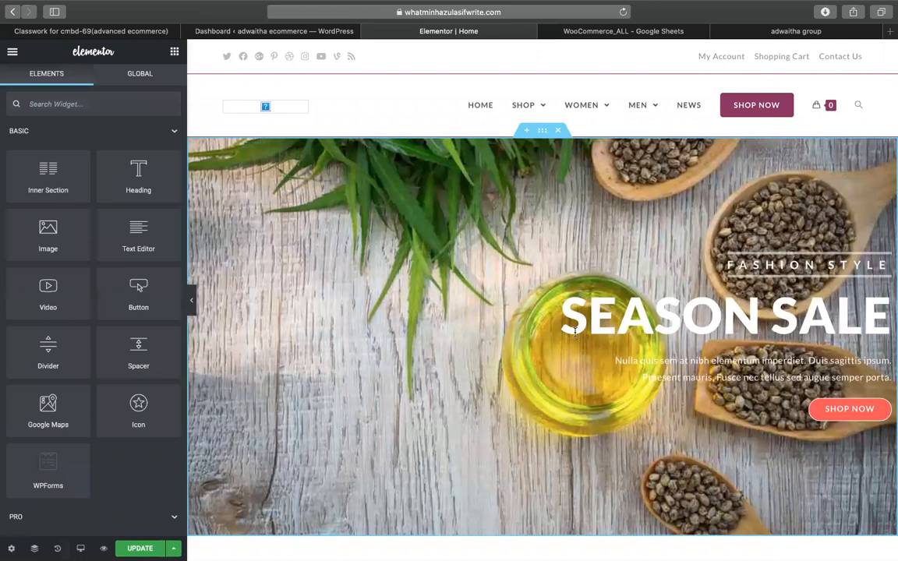
Center-align the hero's "Fashion Style" and "Season Sale" headings and the paragraph below them.
{"action": "left_click", "coordinate": [791, 265]}
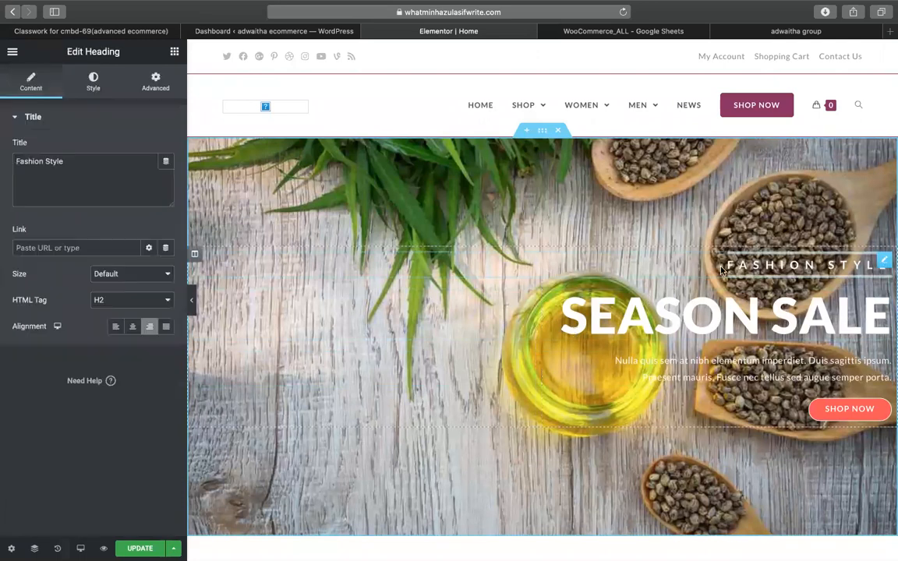
{"action": "left_click", "coordinate": [132, 326]}
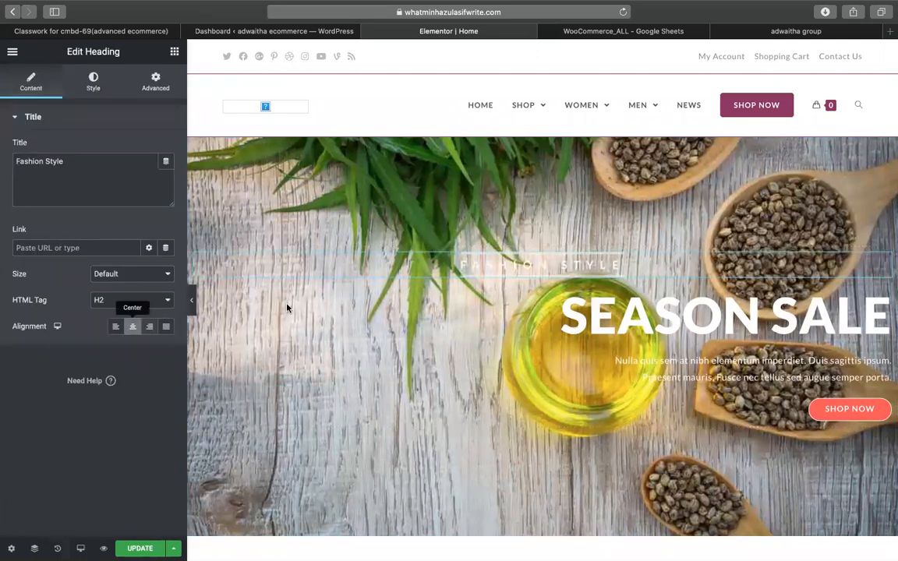
{"action": "left_click", "coordinate": [459, 308]}
{"action": "left_click", "coordinate": [133, 326]}
{"action": "left_click", "coordinate": [516, 356]}
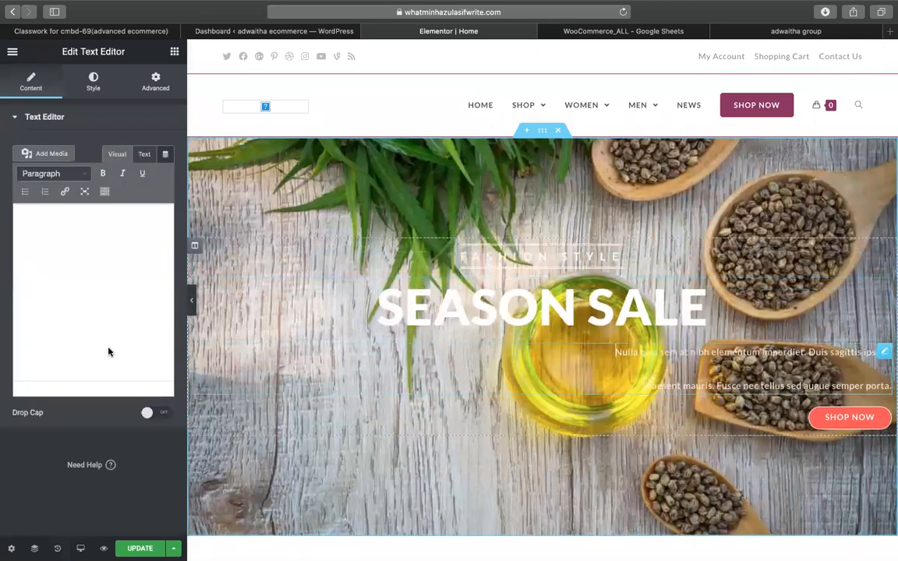
{"action": "left_click", "coordinate": [102, 93]}
{"action": "left_click", "coordinate": [133, 147]}
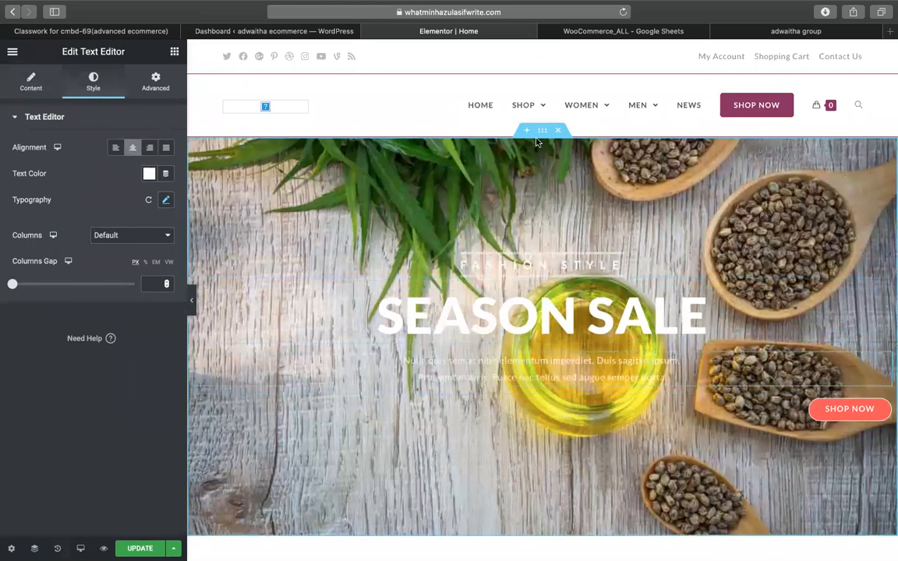
Give the hero section a classic background overlay, trying grey and blue before setting its color to black (#000000).
{"action": "left_click", "coordinate": [547, 135]}
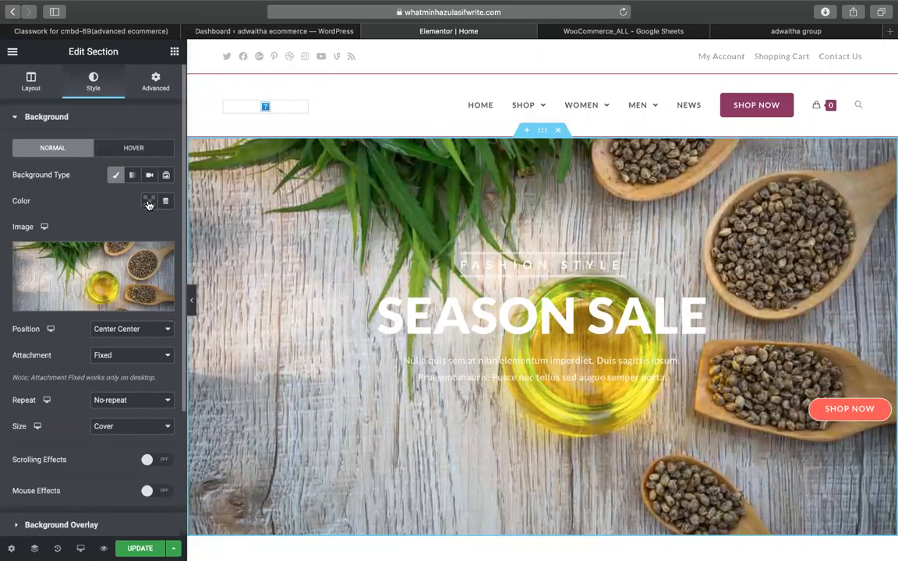
{"action": "scroll", "coordinate": [94, 327], "scroll_direction": "down", "scroll_amount": 5}
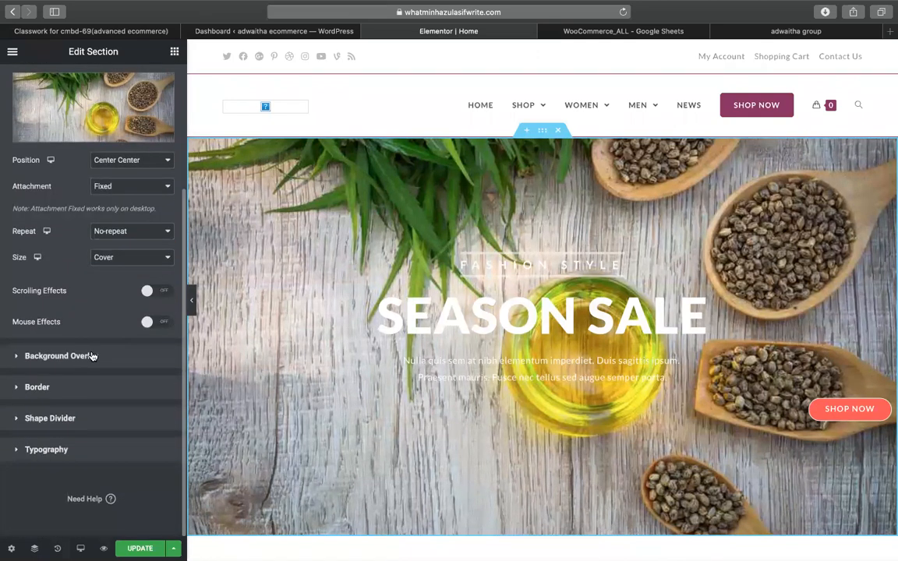
{"action": "left_click", "coordinate": [92, 356]}
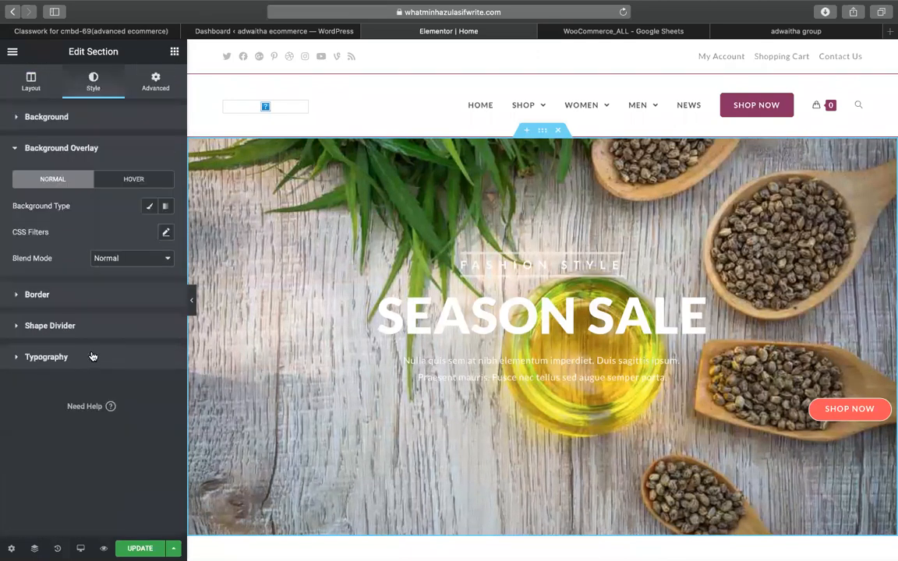
{"action": "left_click", "coordinate": [149, 207]}
{"action": "left_click", "coordinate": [149, 231]}
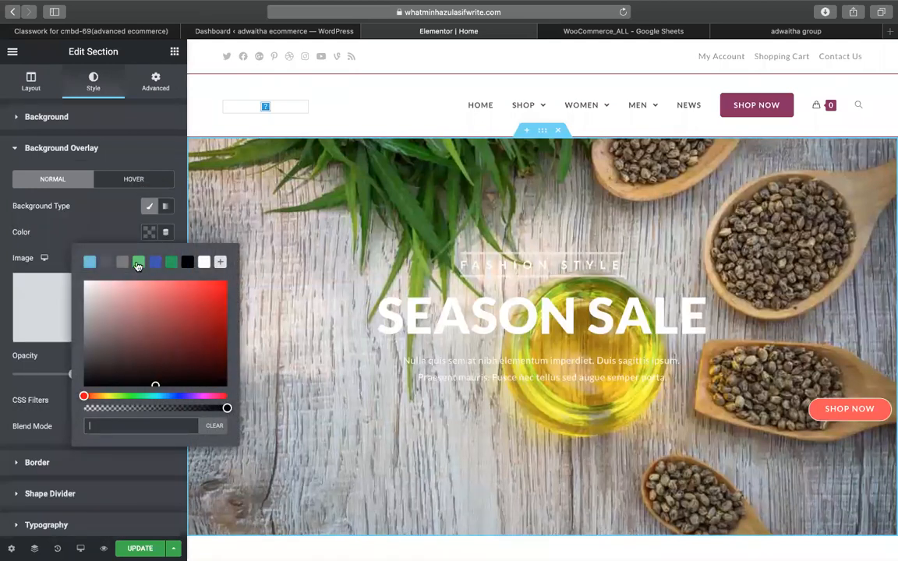
{"action": "left_click", "coordinate": [122, 262]}
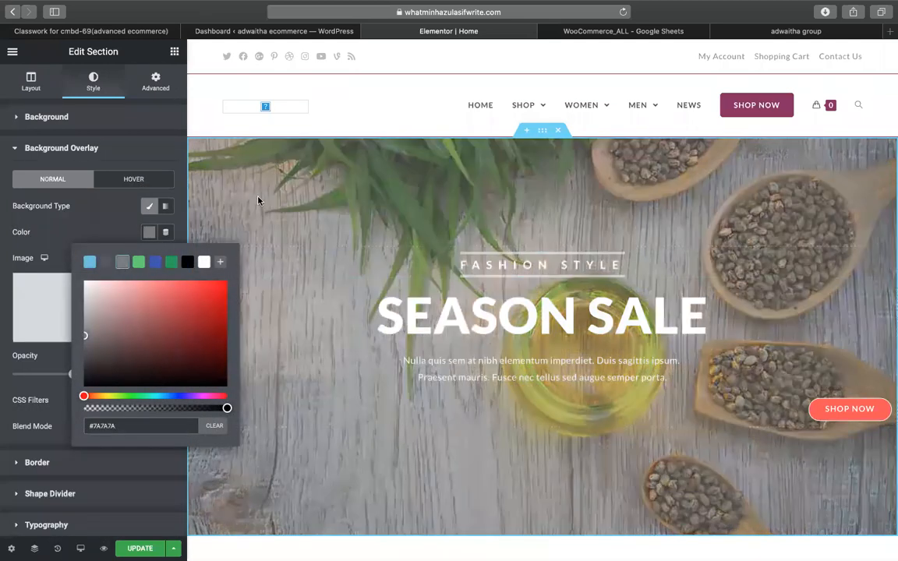
{"action": "left_click", "coordinate": [188, 262]}
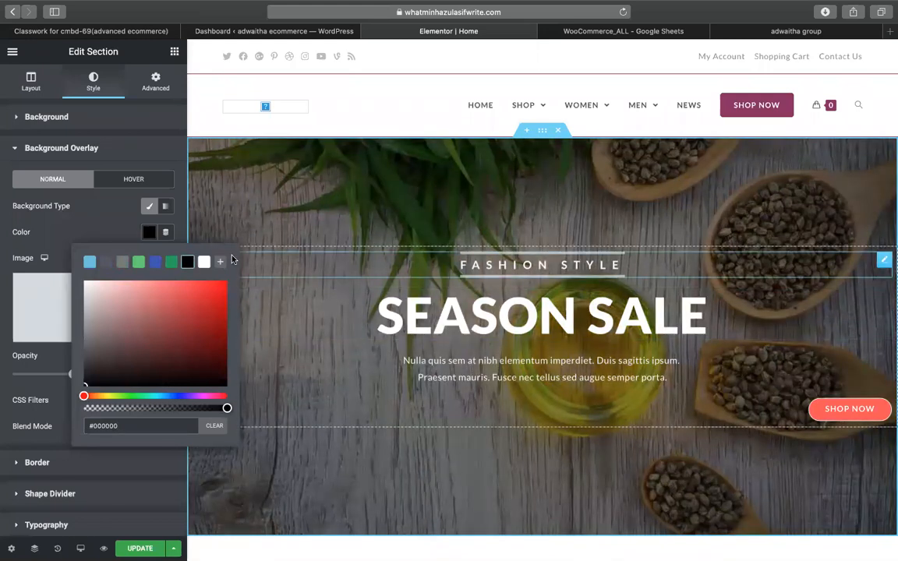
{"action": "left_click", "coordinate": [156, 262]}
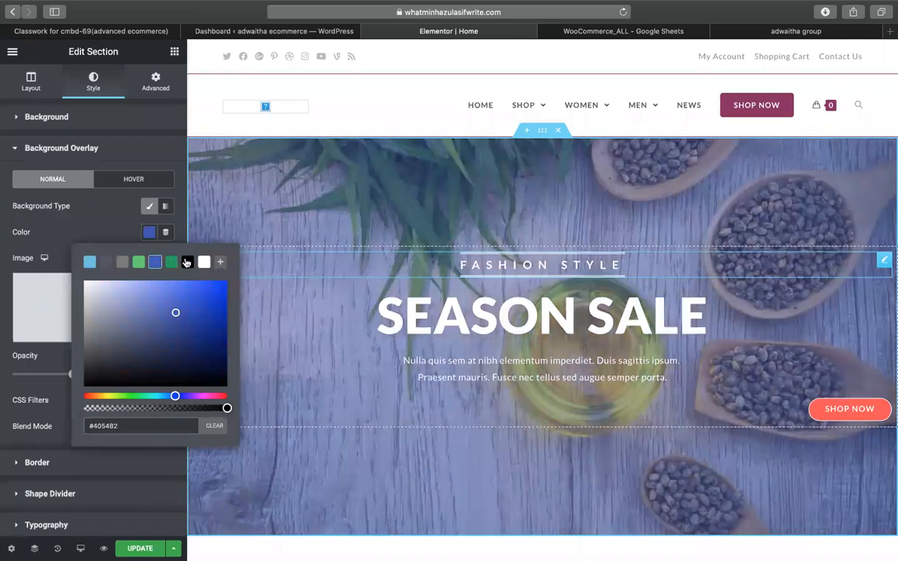
{"action": "left_click", "coordinate": [187, 262]}
{"action": "left_click", "coordinate": [73, 118]}
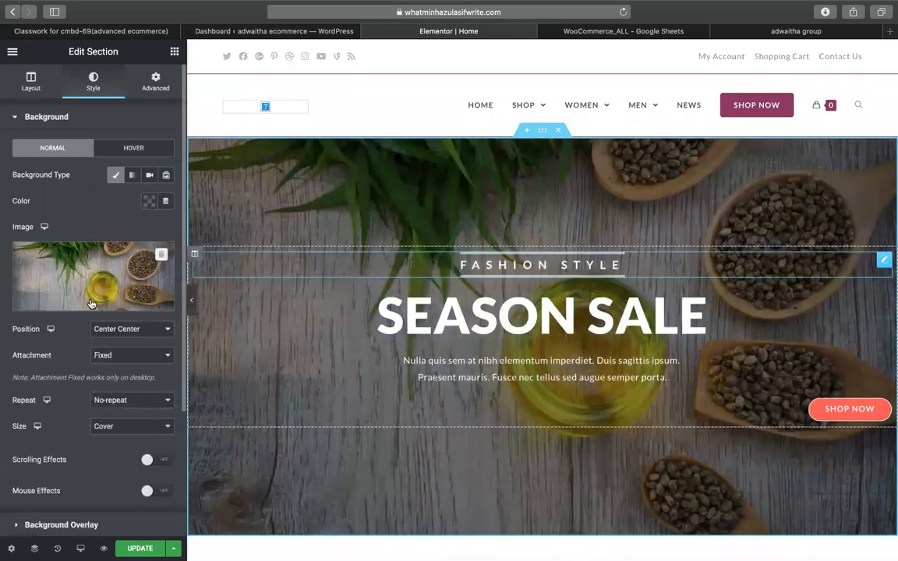
{"action": "scroll", "coordinate": [92, 302], "scroll_direction": "down", "scroll_amount": 4}
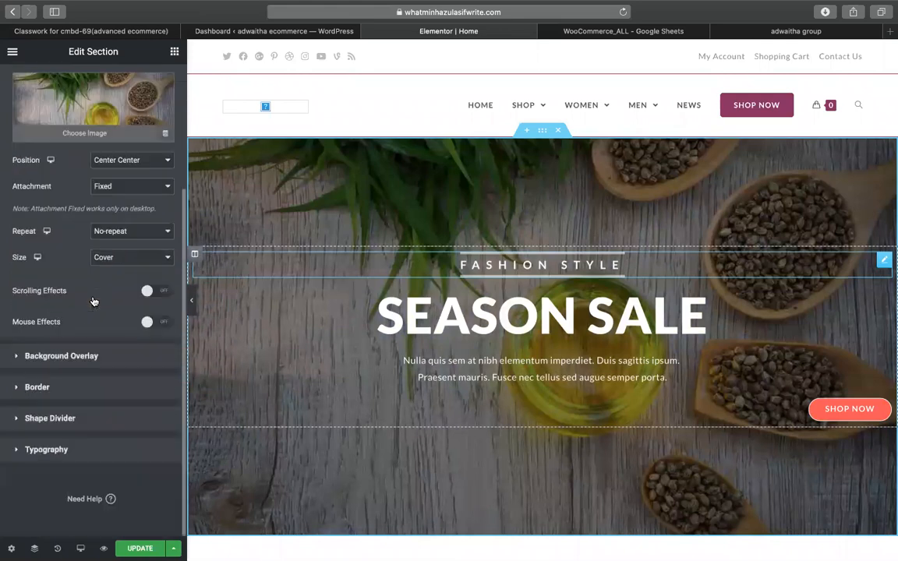
{"action": "left_click", "coordinate": [80, 355]}
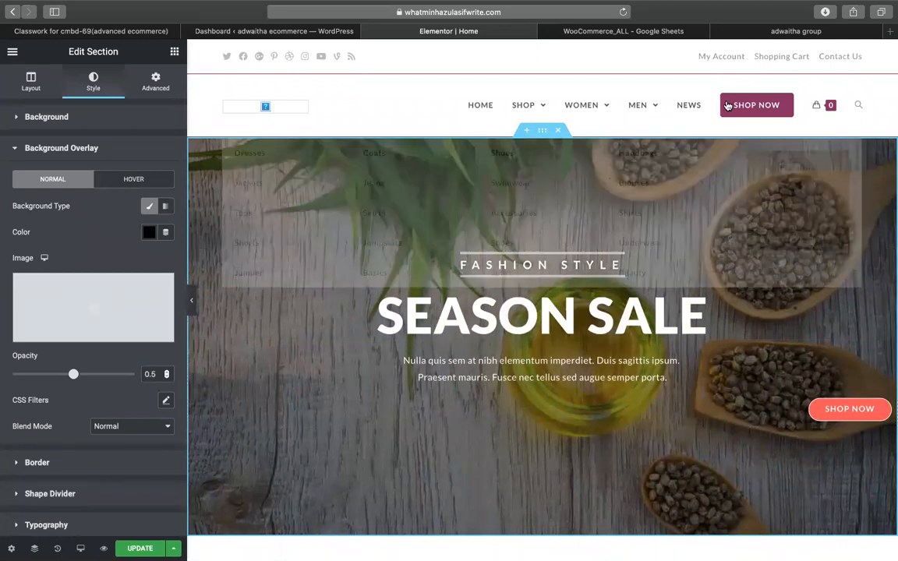
Check the Adwaitha sample site's hero text and change the "Fashion Style" heading's title to "Welcome to adwaitya ecommerce".
{"action": "left_click", "coordinate": [748, 31]}
{"action": "key", "text": "super+r"}
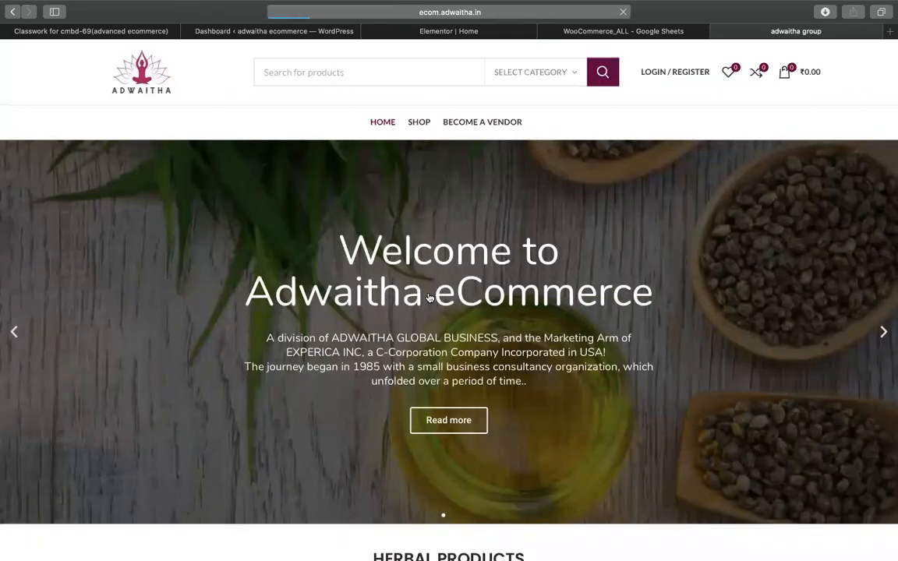
{"action": "left_click", "coordinate": [479, 31]}
{"action": "left_click", "coordinate": [483, 264]}
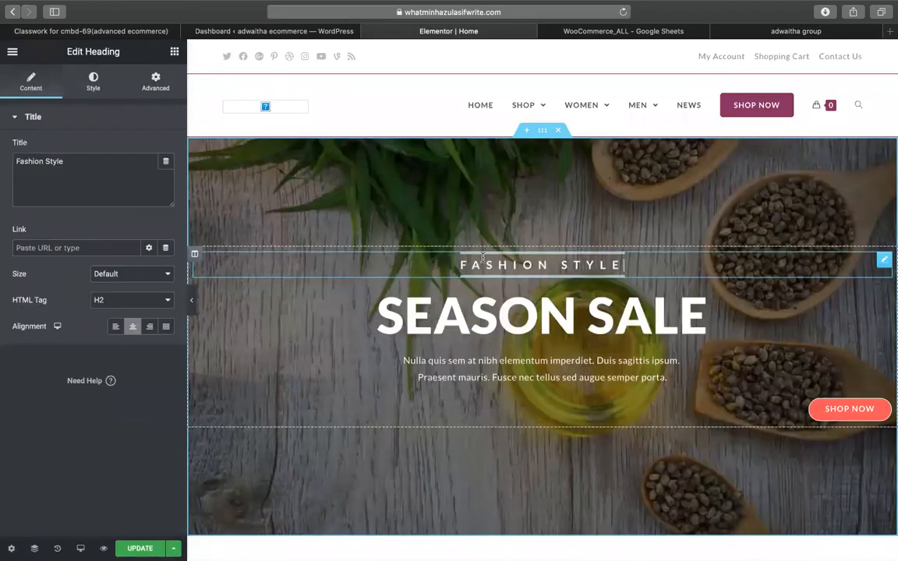
{"action": "triple_click", "coordinate": [71, 172]}
{"action": "type", "text": "Welcome to ad"}
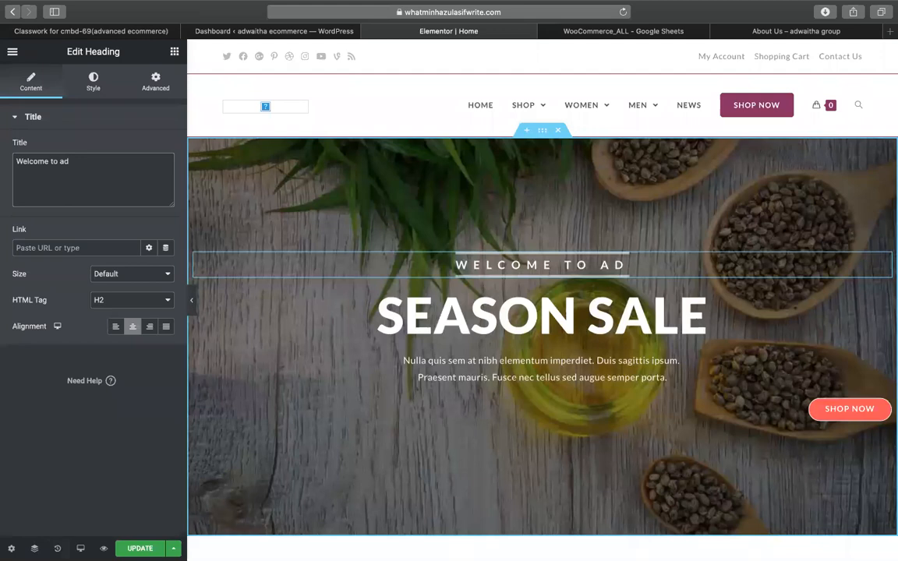
{"action": "type", "text": "waitya ecommerce"}
Check the Adwaitha sample hero, then replace the "Season Sale" title with "Welcome to adwaitya ecommerce", copied from the small heading above it.
{"action": "left_click", "coordinate": [545, 316]}
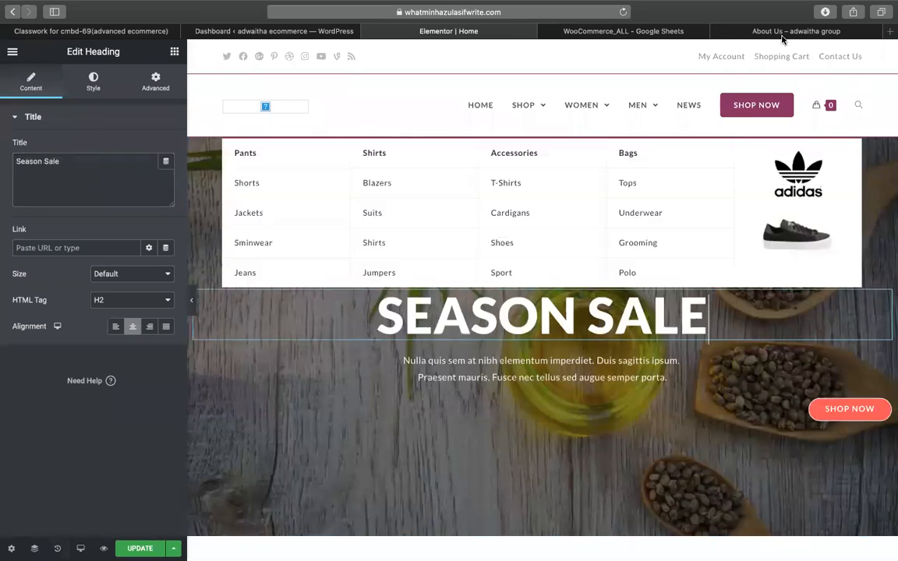
{"action": "left_click", "coordinate": [783, 35]}
{"action": "scroll", "coordinate": [395, 312], "scroll_direction": "down", "scroll_amount": 3}
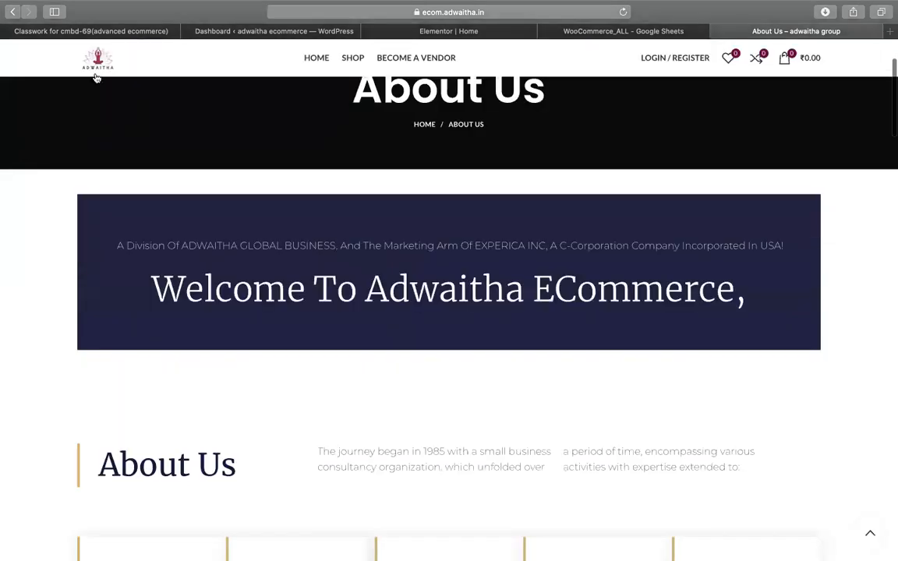
{"action": "left_click", "coordinate": [11, 13]}
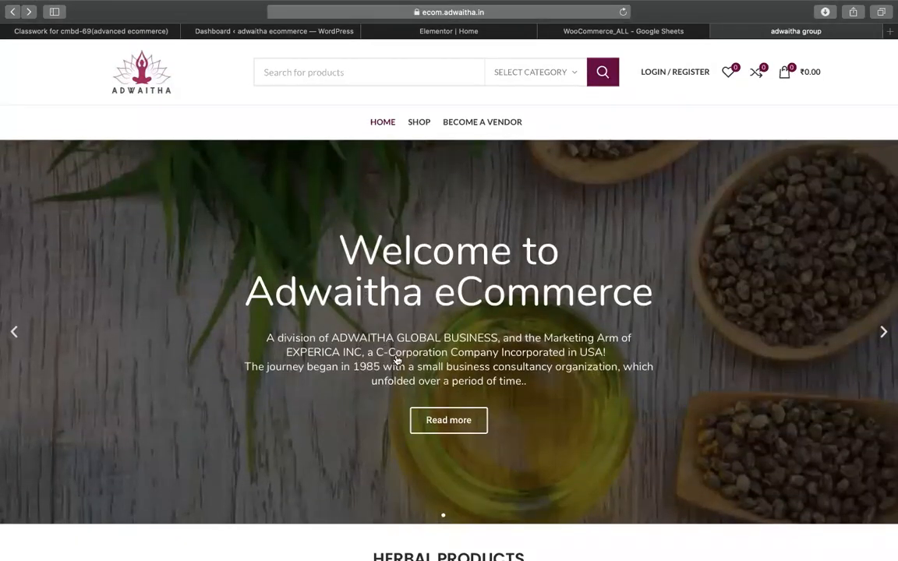
{"action": "left_click", "coordinate": [460, 32]}
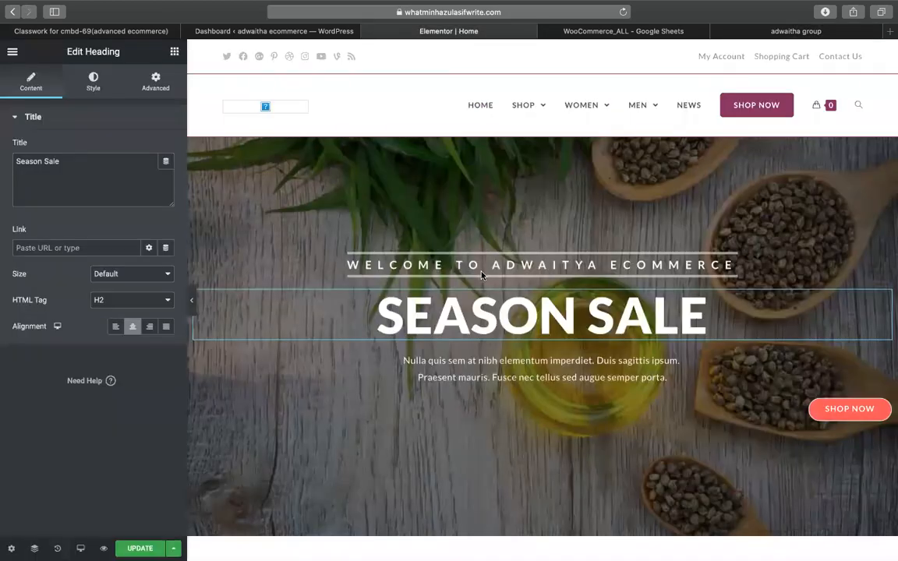
{"action": "left_click", "coordinate": [390, 265]}
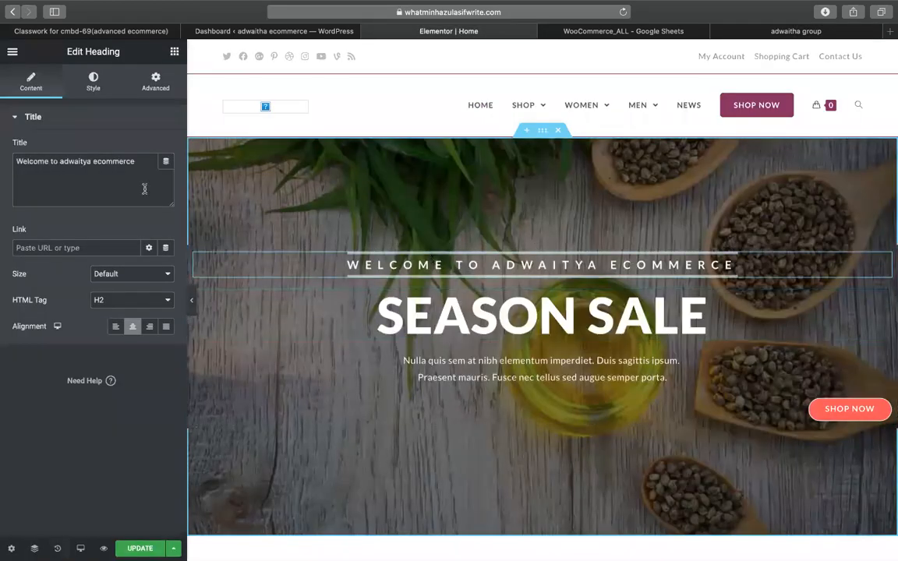
{"action": "triple_click", "coordinate": [144, 189]}
{"action": "key", "text": "super+c"}
{"action": "left_click", "coordinate": [365, 315]}
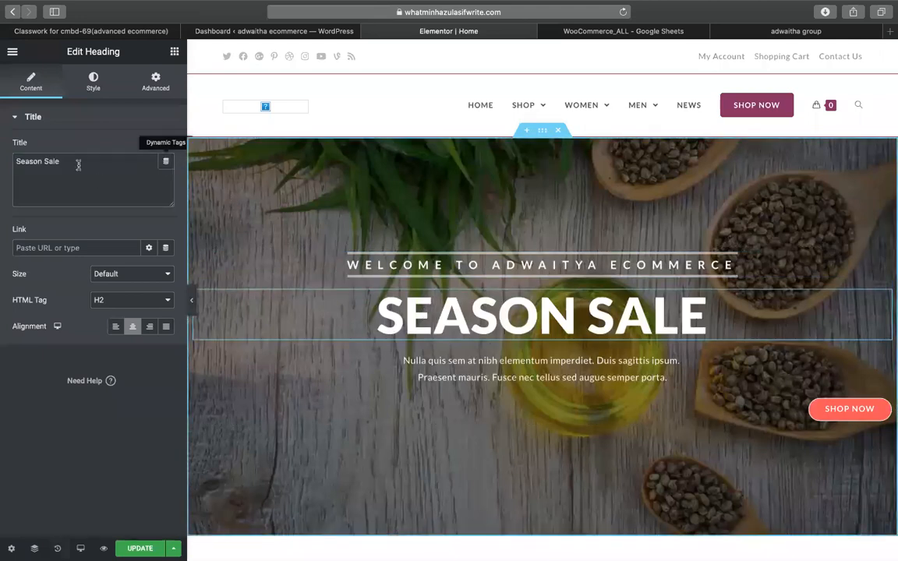
{"action": "key", "text": "super+a"}
{"action": "key", "text": "super+v"}
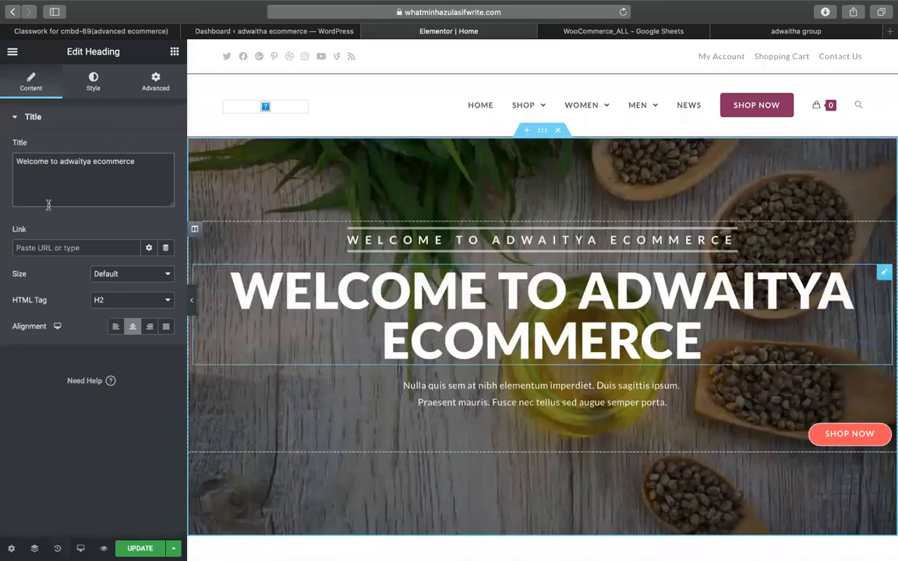
Reduce the large hero heading's font size to 49 px in its typography settings.
{"action": "left_click", "coordinate": [93, 81]}
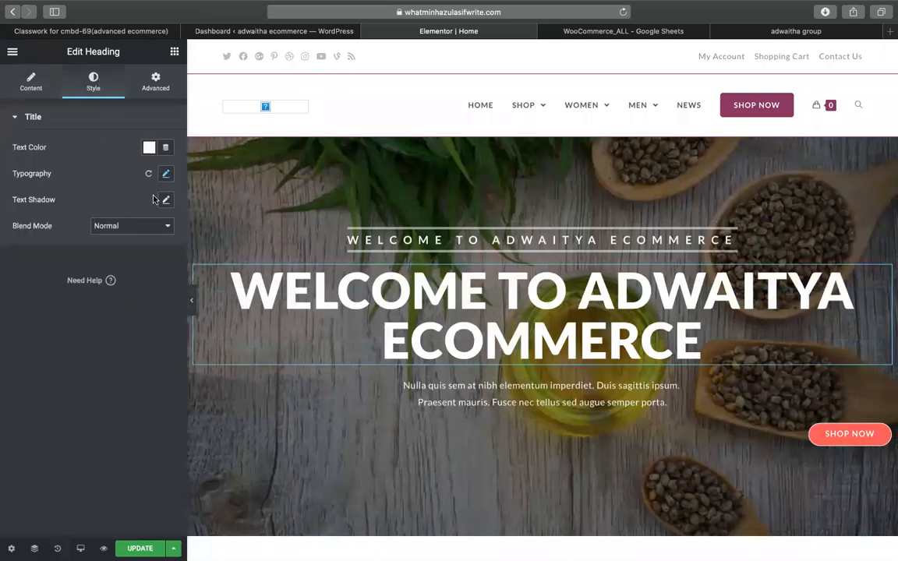
{"action": "left_click", "coordinate": [166, 173]}
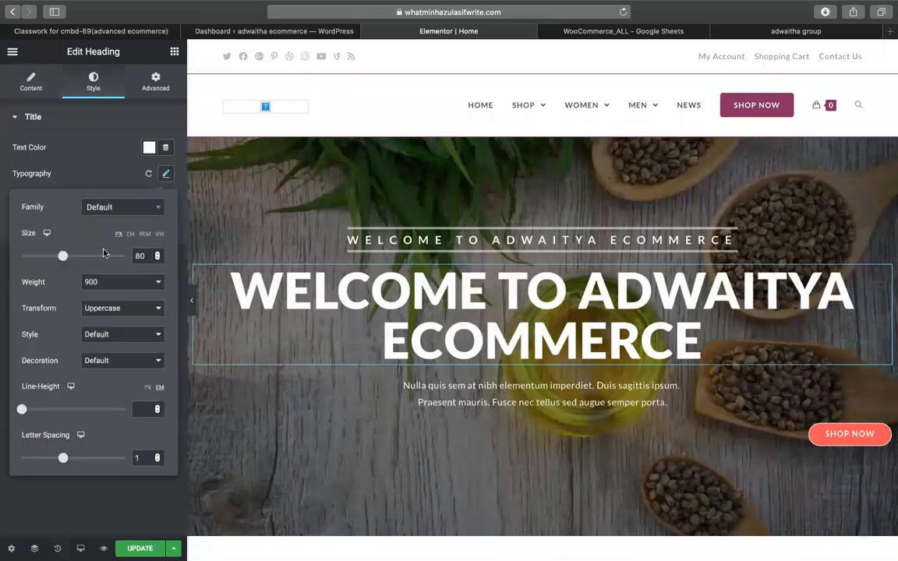
{"action": "mouse_move", "coordinate": [62, 259]}
{"action": "left_mouse_down"}
{"action": "mouse_move", "coordinate": [40, 258]}
{"action": "mouse_move", "coordinate": [47, 259]}
{"action": "left_mouse_up"}
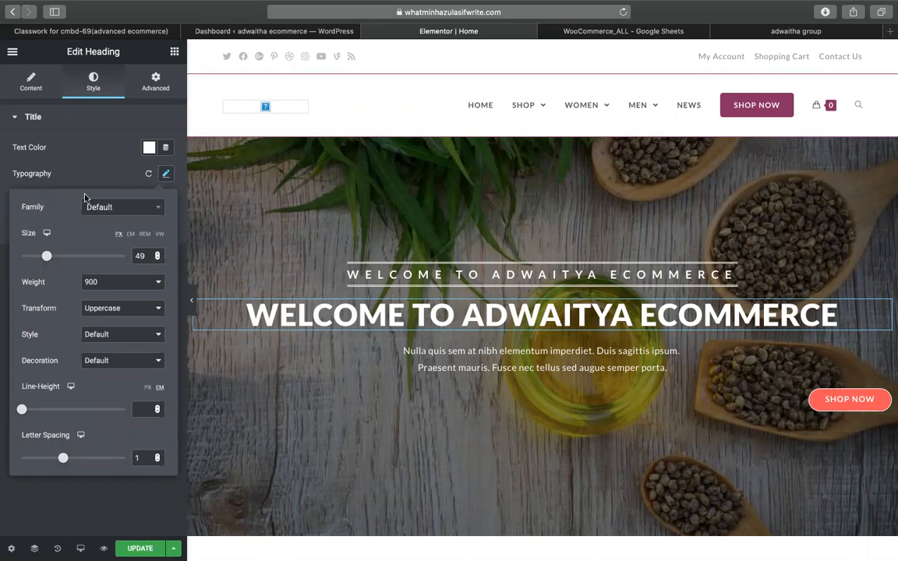
Insert a <br> line break after "Welcome to" in the large hero heading's title.
{"action": "left_click", "coordinate": [31, 82]}
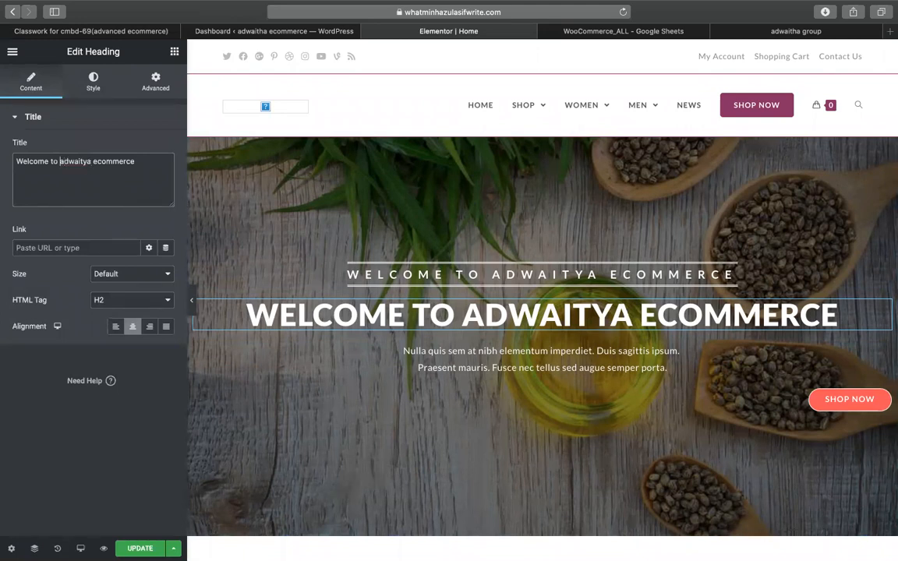
{"action": "left_click", "coordinate": [59, 161]}
{"action": "key", "text": "Return"}
{"action": "type", "text": "<br"}
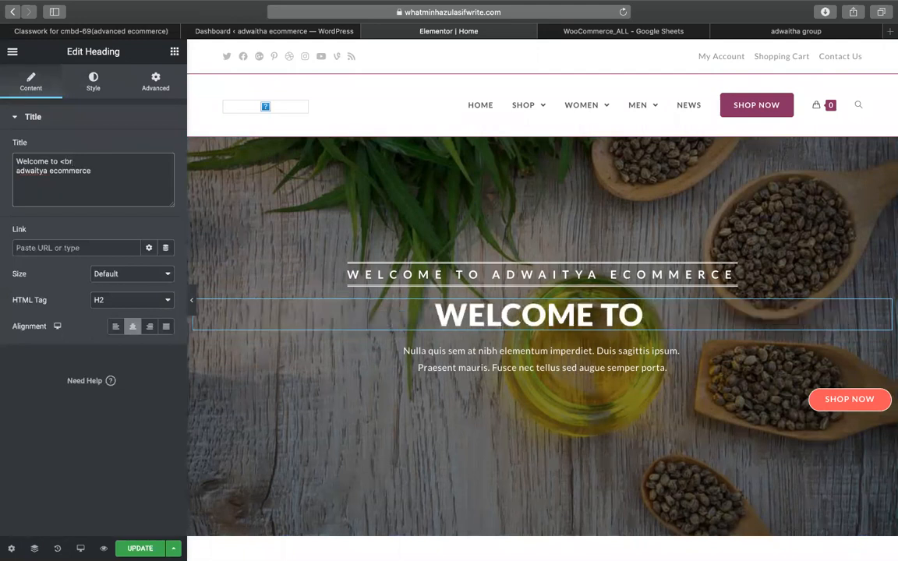
{"action": "type", "text": ">"}
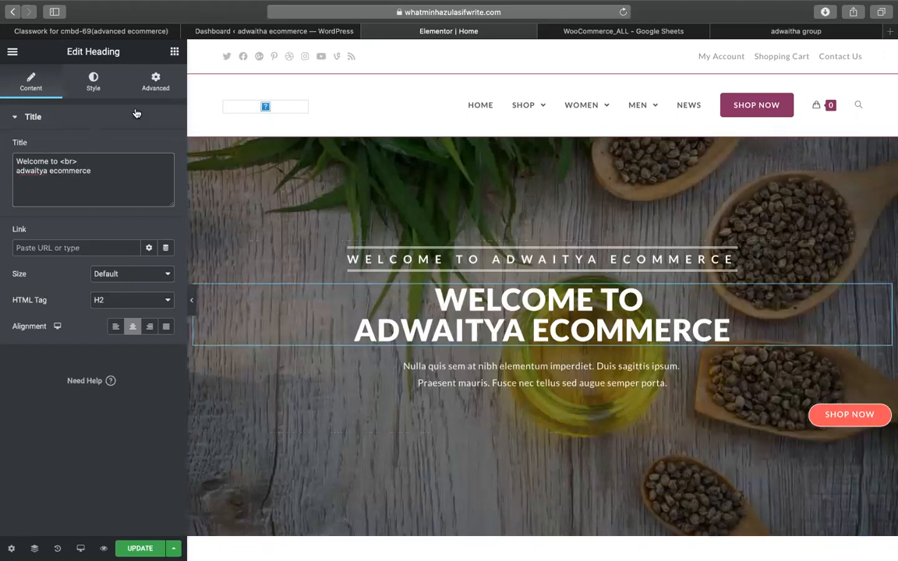
Set the large hero heading's line height to 1.4 em and its letter spacing to 2.1.
{"action": "left_click", "coordinate": [93, 79]}
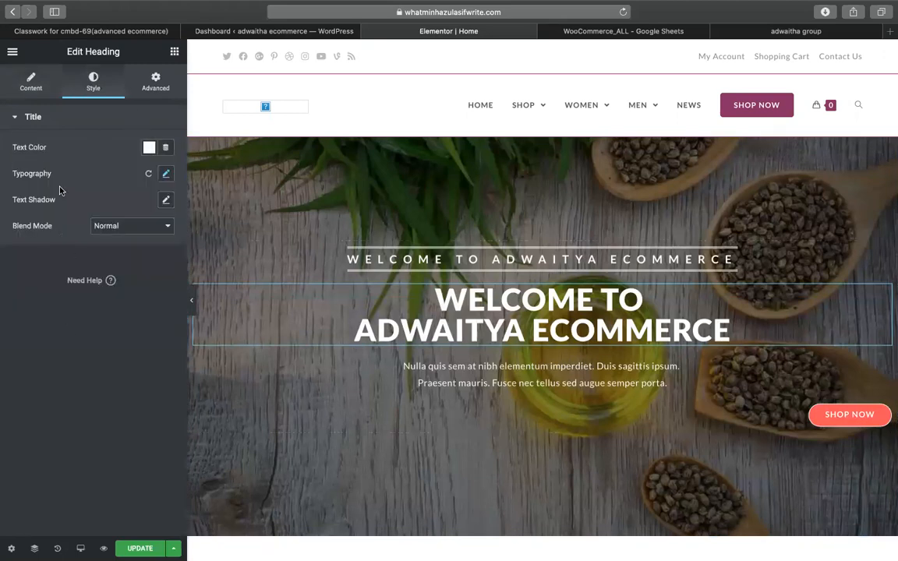
{"action": "left_click", "coordinate": [166, 174]}
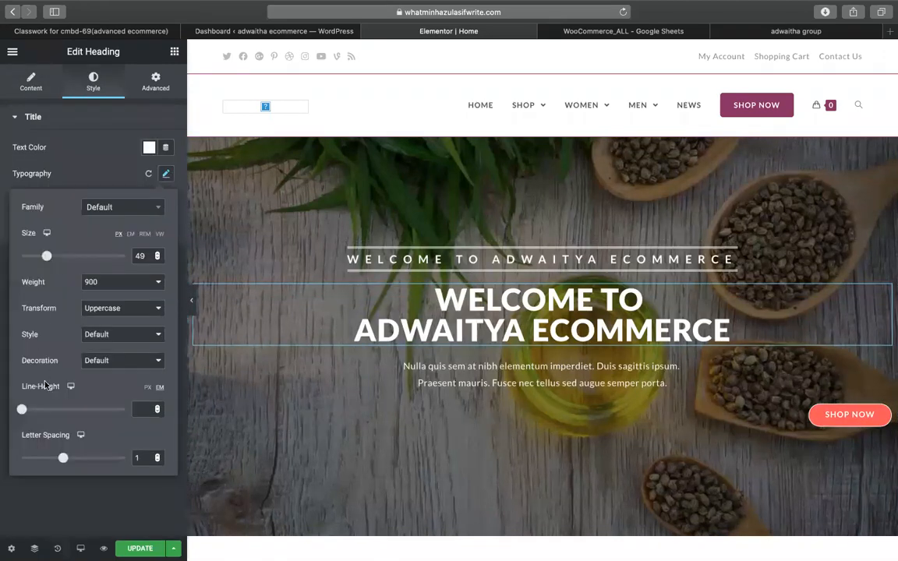
{"action": "left_click_drag", "start_coordinate": [23, 411], "coordinate": [38, 413]}
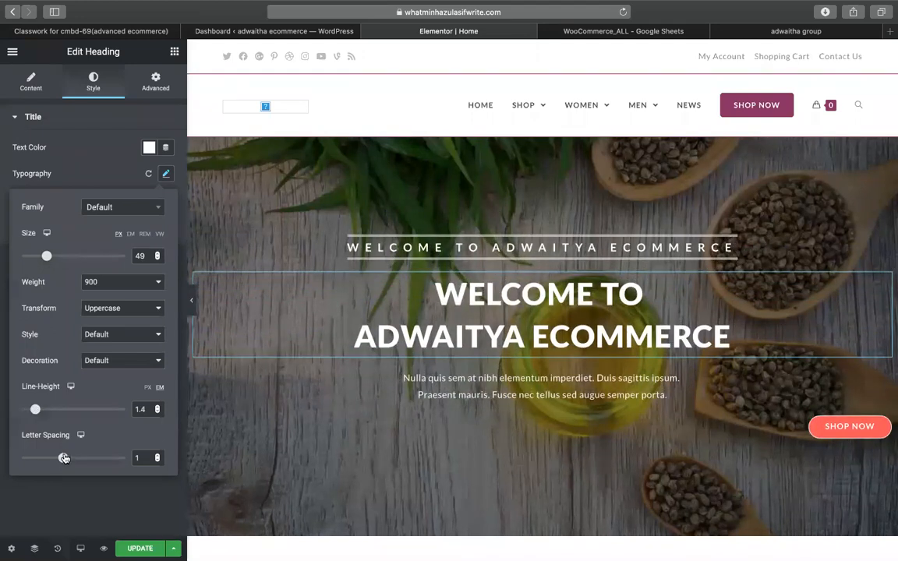
{"action": "mouse_move", "coordinate": [64, 458]}
{"action": "left_mouse_down"}
{"action": "mouse_move", "coordinate": [28, 458]}
{"action": "mouse_move", "coordinate": [84, 458]}
{"action": "mouse_move", "coordinate": [70, 459]}
{"action": "left_mouse_up"}
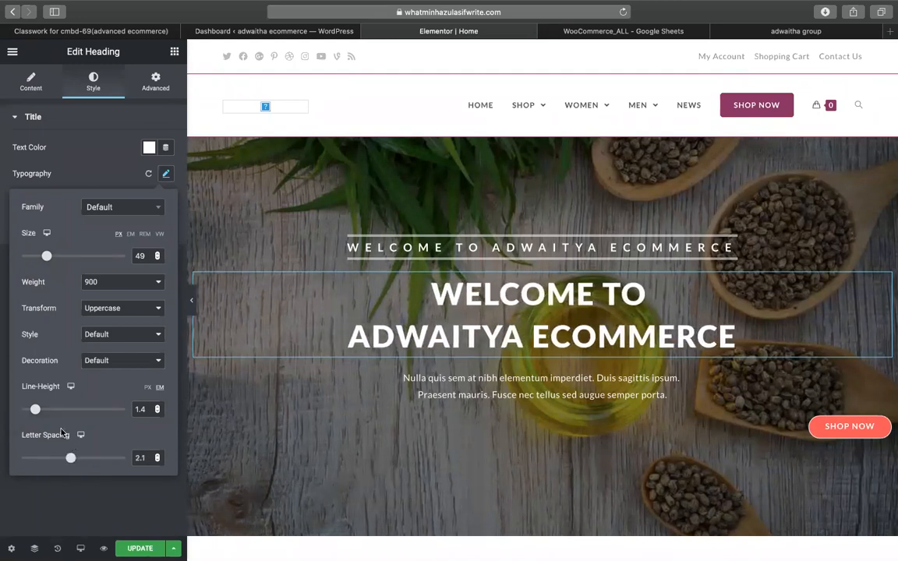
{"action": "left_click_drag", "start_coordinate": [39, 412], "coordinate": [35, 409]}
Delete the small duplicate "Welcome to adwaitya ecommerce" heading above the large hero heading.
{"action": "left_click", "coordinate": [514, 248]}
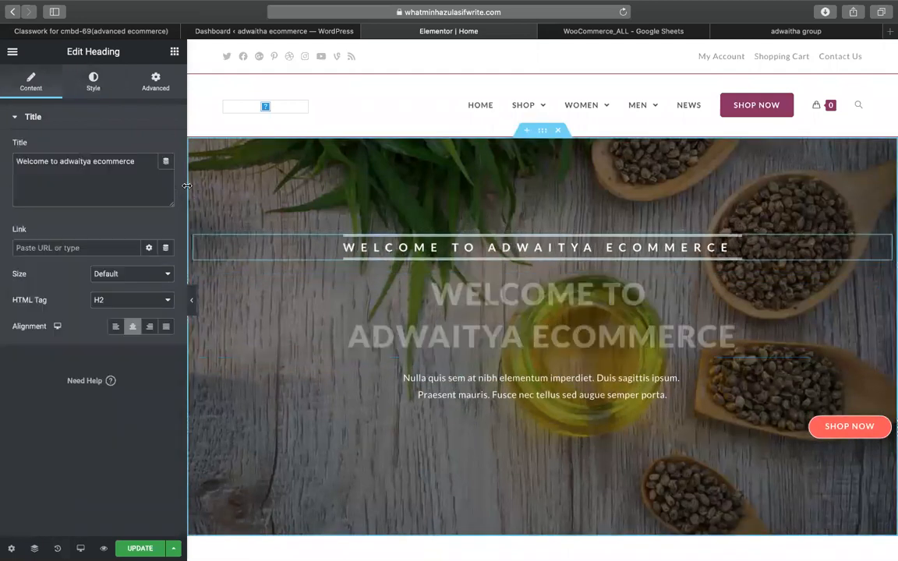
{"action": "right_click", "coordinate": [514, 248]}
{"action": "left_click", "coordinate": [565, 427]}
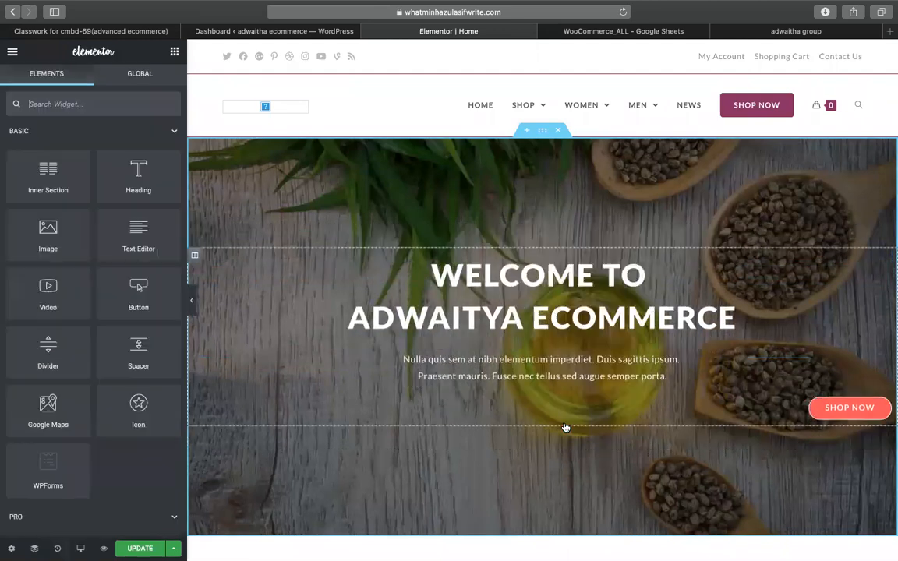
Compare the hero's paragraph and button with the Adwaitha sample site, then center-align the hero's "Shop Now" button.
{"action": "left_click", "coordinate": [525, 371]}
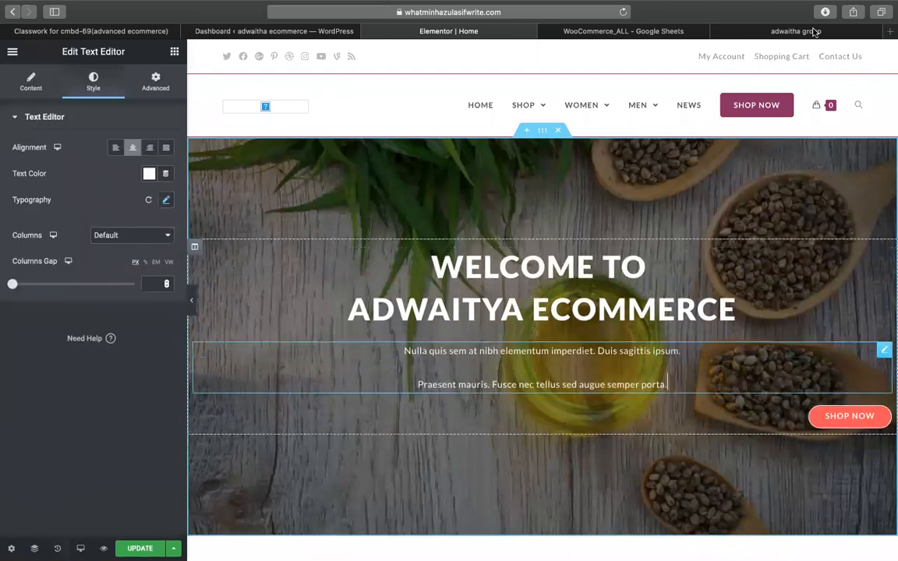
{"action": "left_click", "coordinate": [796, 31]}
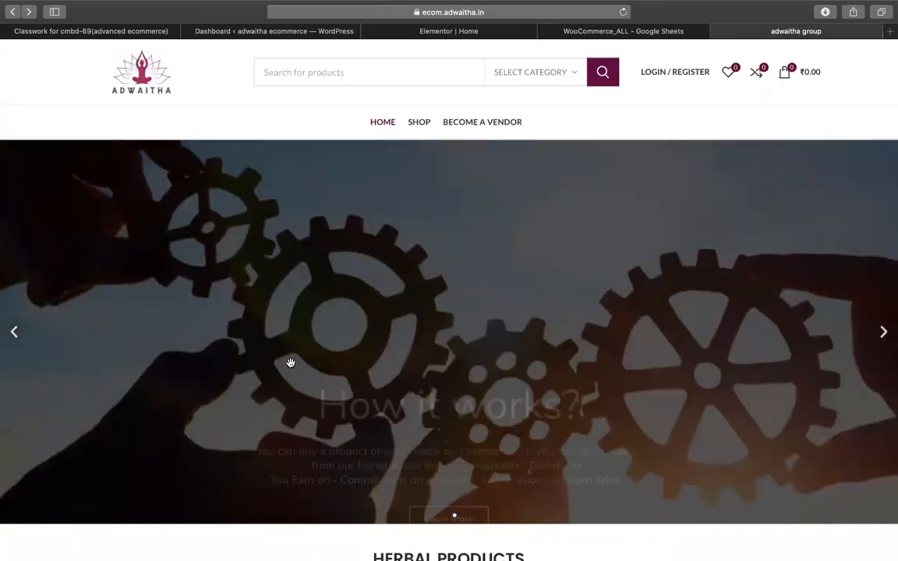
{"action": "left_click", "coordinate": [16, 334]}
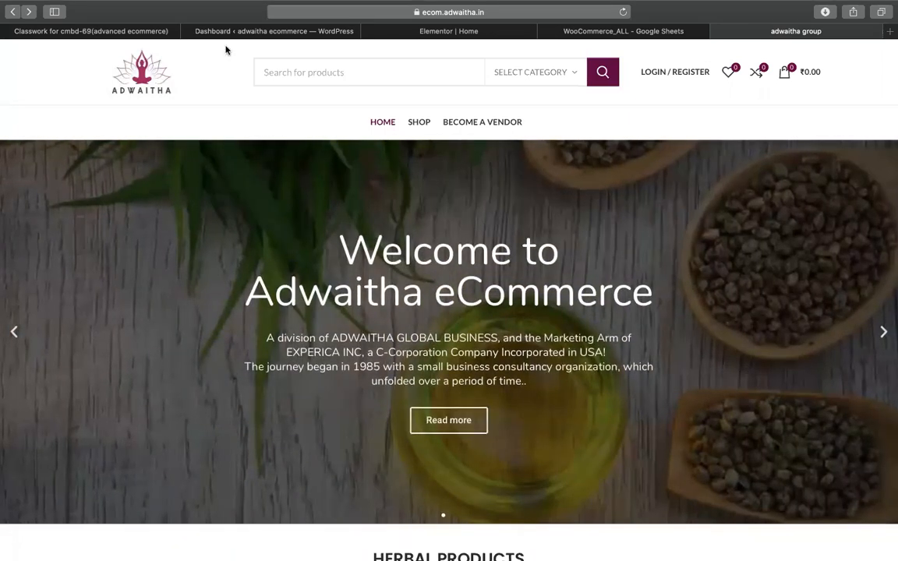
{"action": "left_click", "coordinate": [442, 31]}
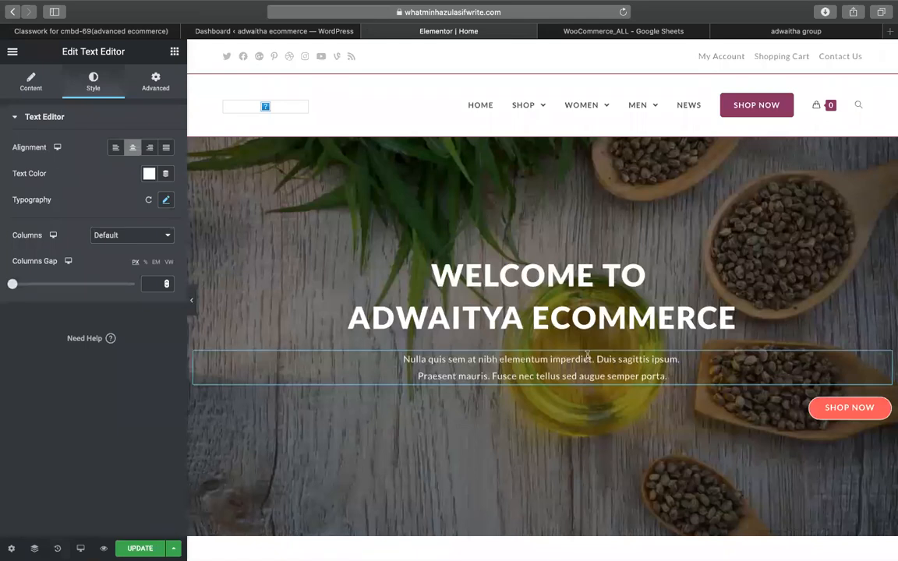
{"action": "left_click", "coordinate": [173, 51]}
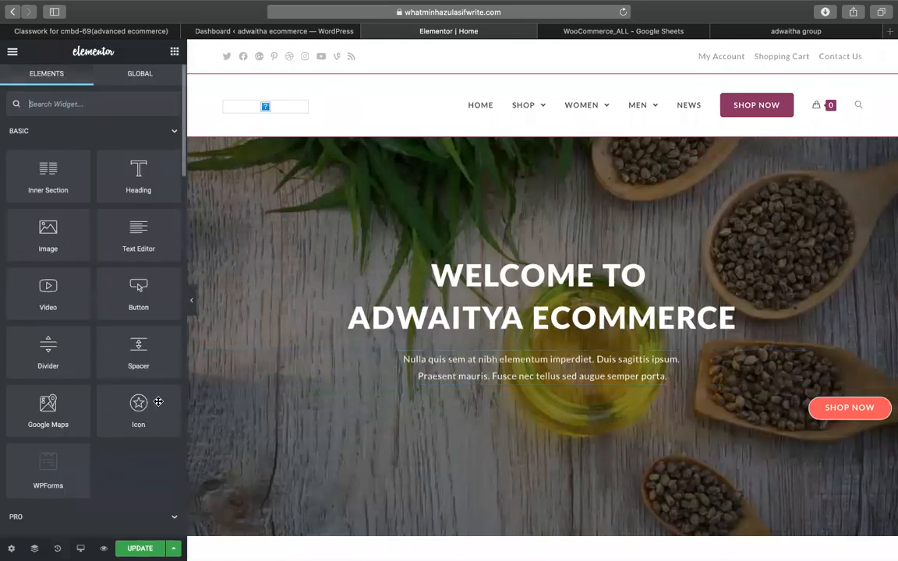
{"action": "left_click_drag", "start_coordinate": [437, 395], "coordinate": [423, 501]}
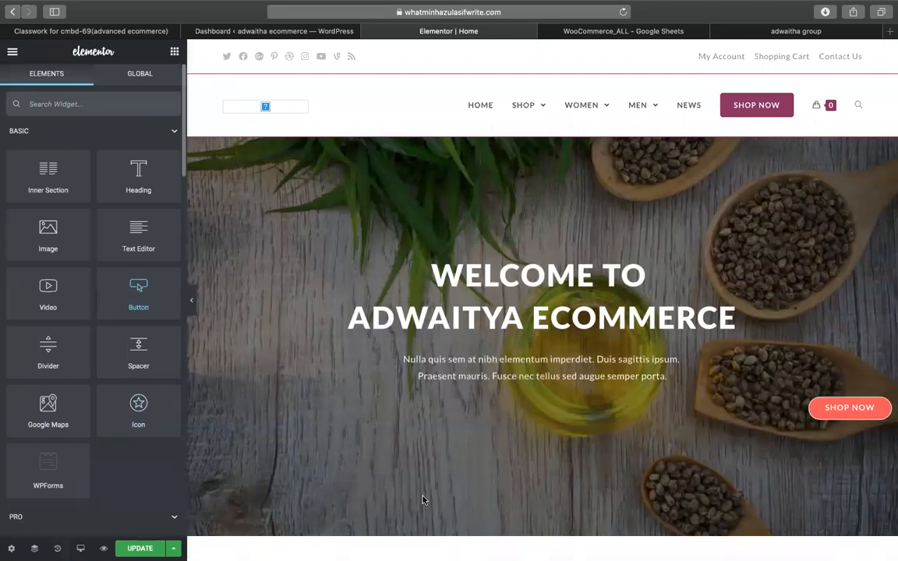
{"action": "left_click", "coordinate": [829, 419]}
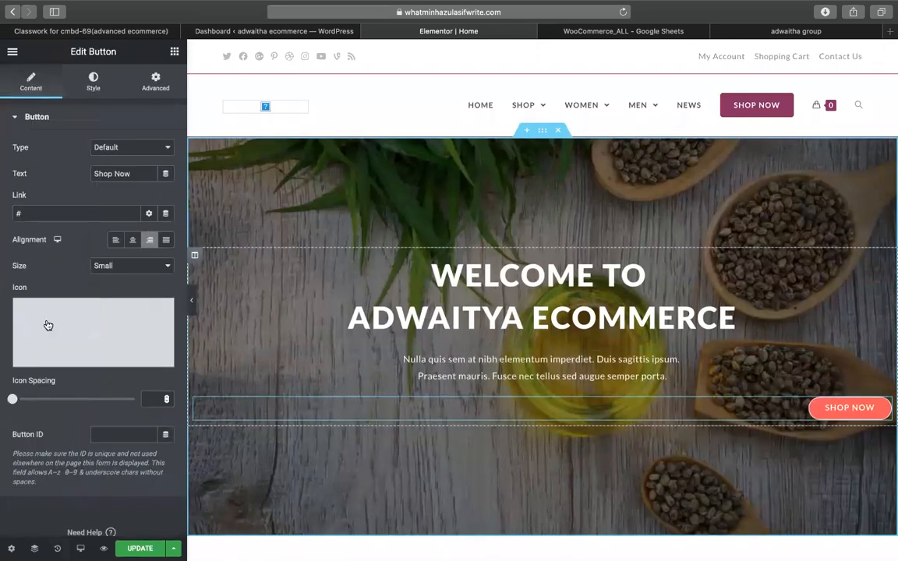
{"action": "left_click", "coordinate": [131, 241]}
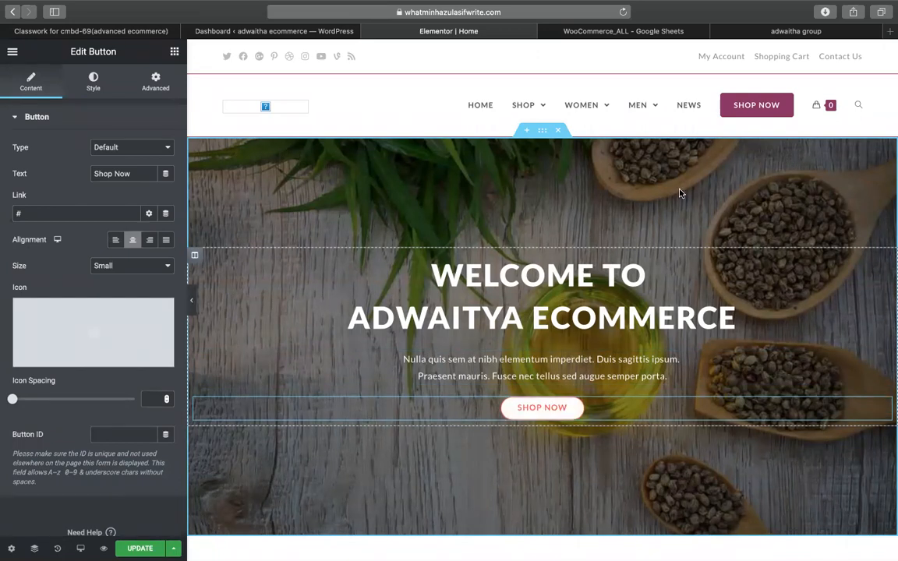
Give the hero's "Shop Now" button a white (#FFFFFF) background and black (#000000) text in its normal state.
{"action": "left_click", "coordinate": [762, 32]}
{"action": "left_click", "coordinate": [406, 31]}
{"action": "left_click", "coordinate": [93, 81]}
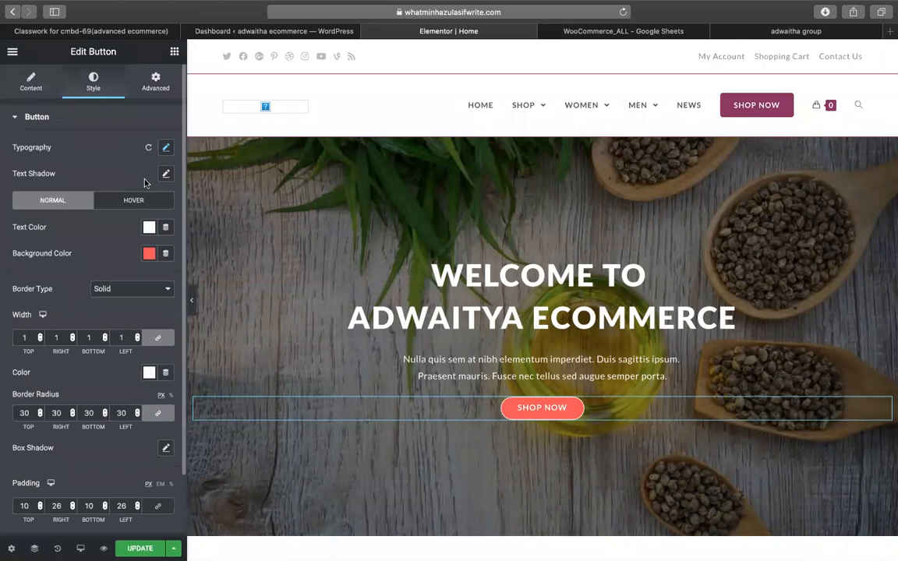
{"action": "left_click", "coordinate": [149, 254]}
{"action": "left_click", "coordinate": [203, 283]}
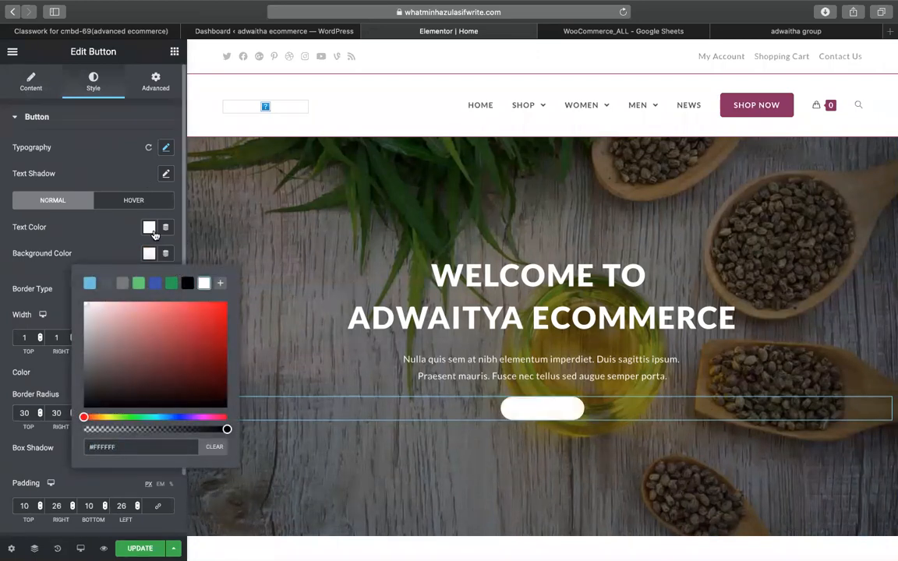
{"action": "left_click", "coordinate": [187, 258]}
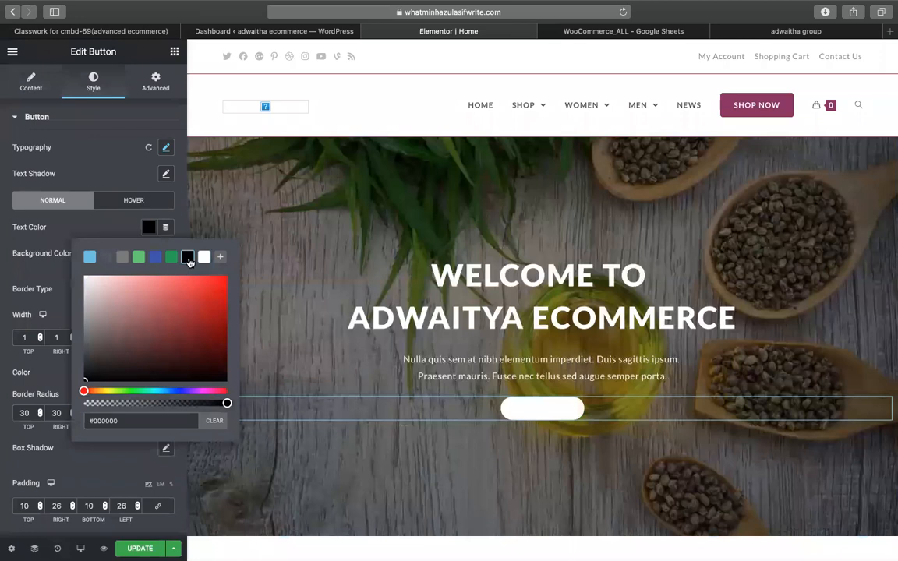
{"action": "left_click", "coordinate": [91, 235]}
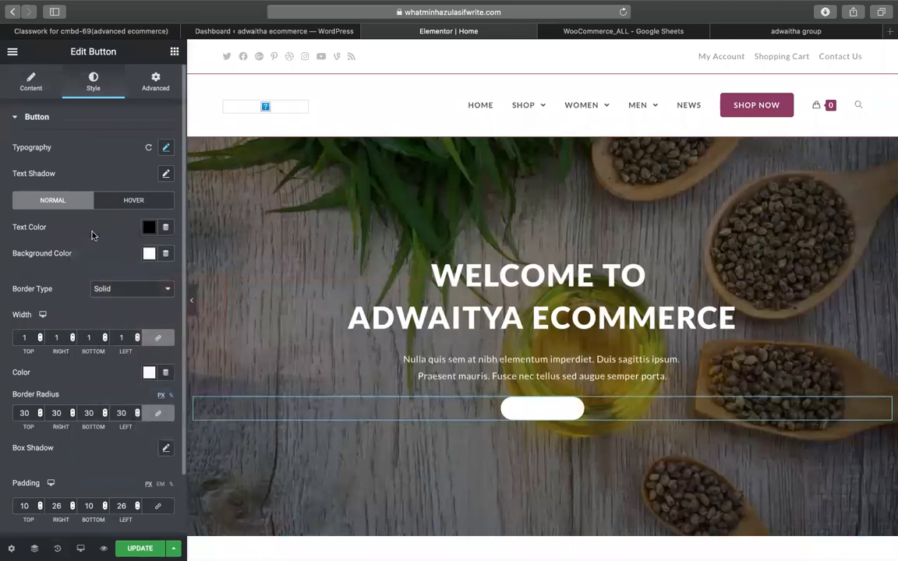
Check the "Shop Now" button's hover colors, then try green (#61CE70) and set its normal text color to blue (#4054B2).
{"action": "left_click", "coordinate": [127, 201]}
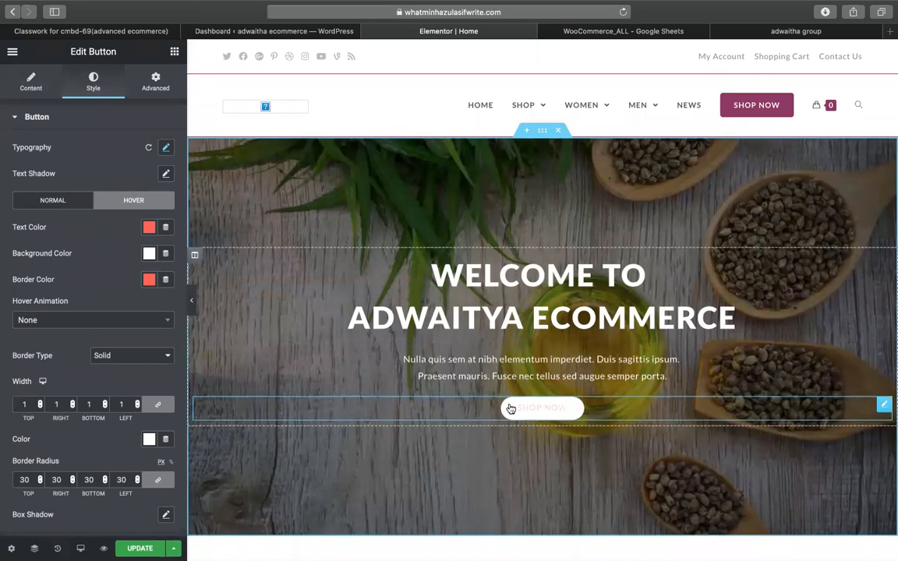
{"action": "left_click", "coordinate": [65, 202]}
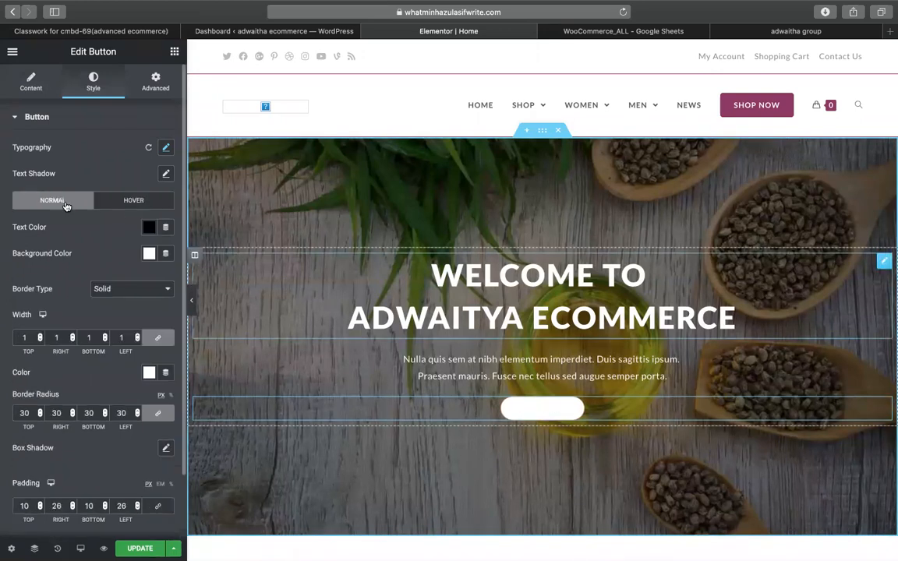
{"action": "left_click", "coordinate": [148, 227]}
{"action": "left_click", "coordinate": [138, 258]}
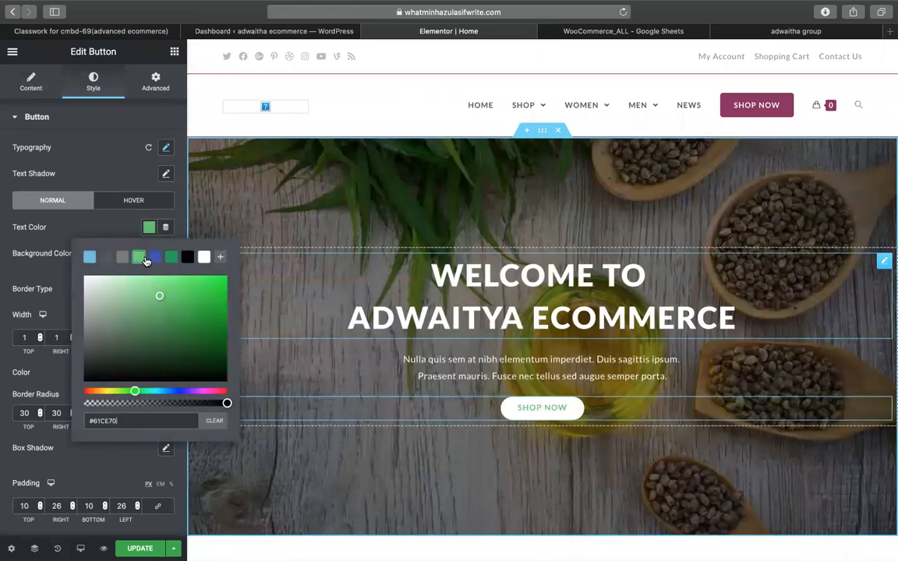
{"action": "left_click", "coordinate": [152, 259]}
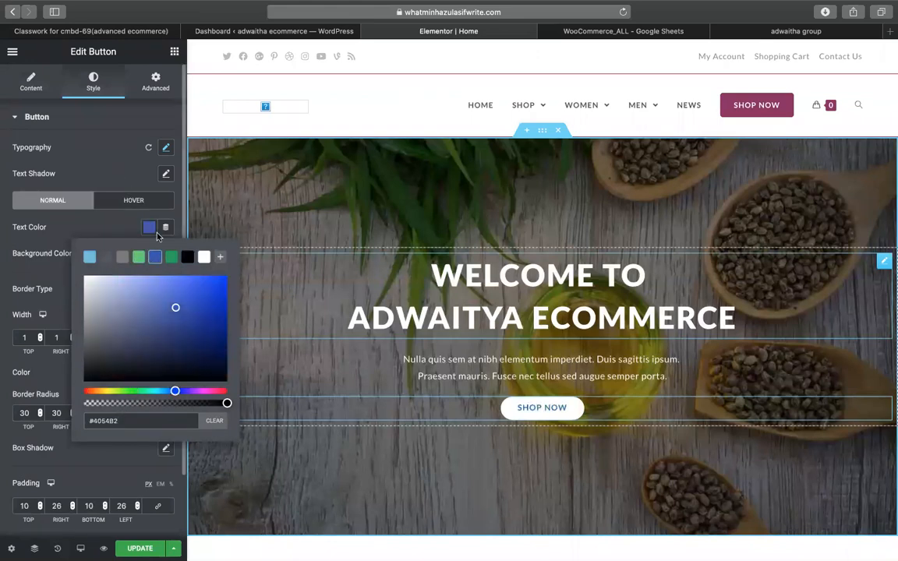
Change the hero button's normal text color from blue to a dark crimson red.
{"action": "left_click", "coordinate": [221, 391]}
{"action": "left_click", "coordinate": [218, 340]}
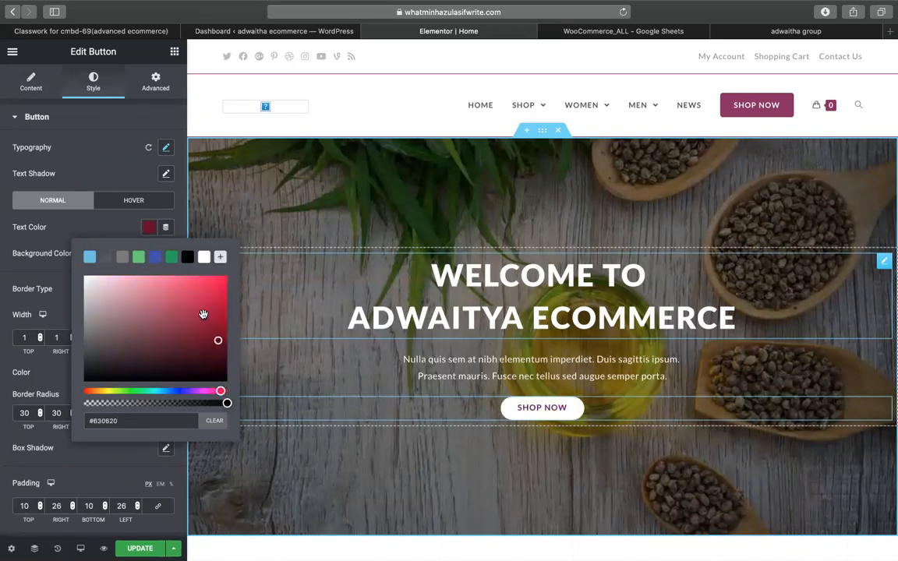
{"action": "left_click", "coordinate": [119, 229]}
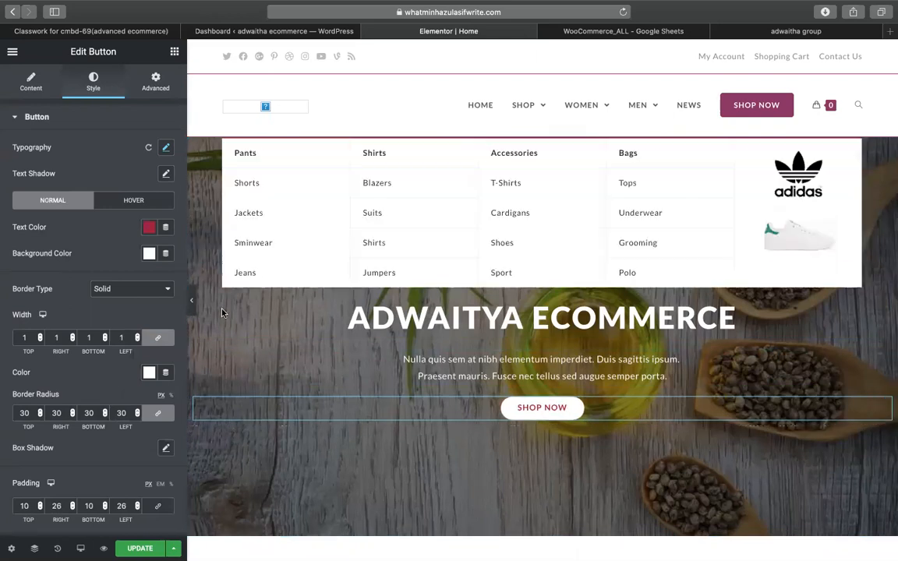
Change the hero button's text to "Read More" and review the hero section.
{"action": "left_click", "coordinate": [29, 84]}
{"action": "triple_click", "coordinate": [117, 176]}
{"action": "type", "text": "Read Mor"}
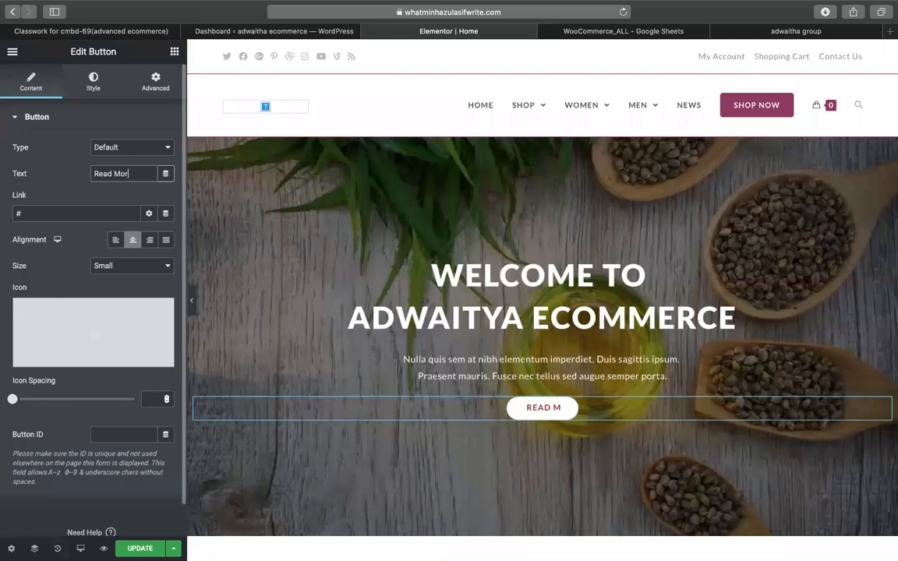
{"action": "type", "text": "e"}
{"action": "scroll", "coordinate": [452, 351], "scroll_direction": "down", "scroll_amount": 4}
{"action": "right_click", "coordinate": [462, 372]}
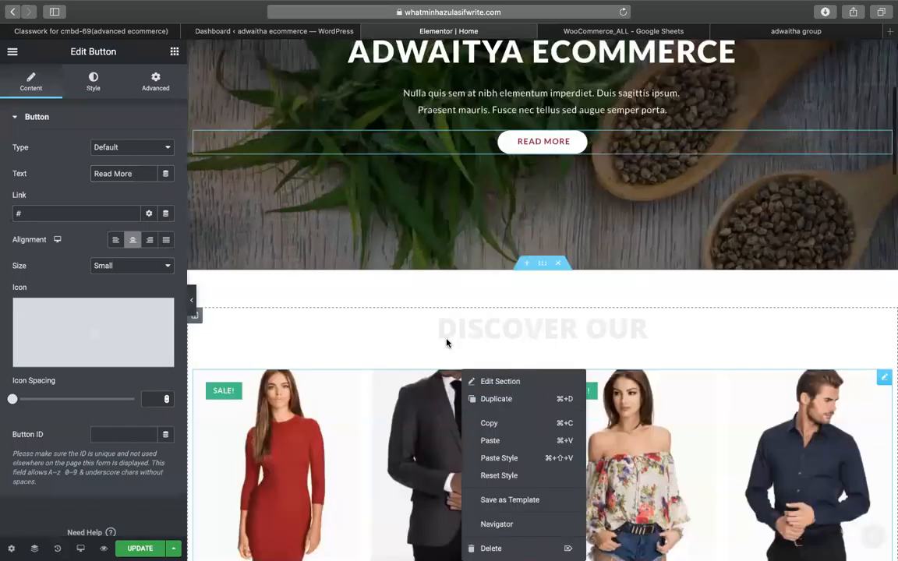
{"action": "scroll", "coordinate": [403, 249], "scroll_direction": "up", "scroll_amount": 5}
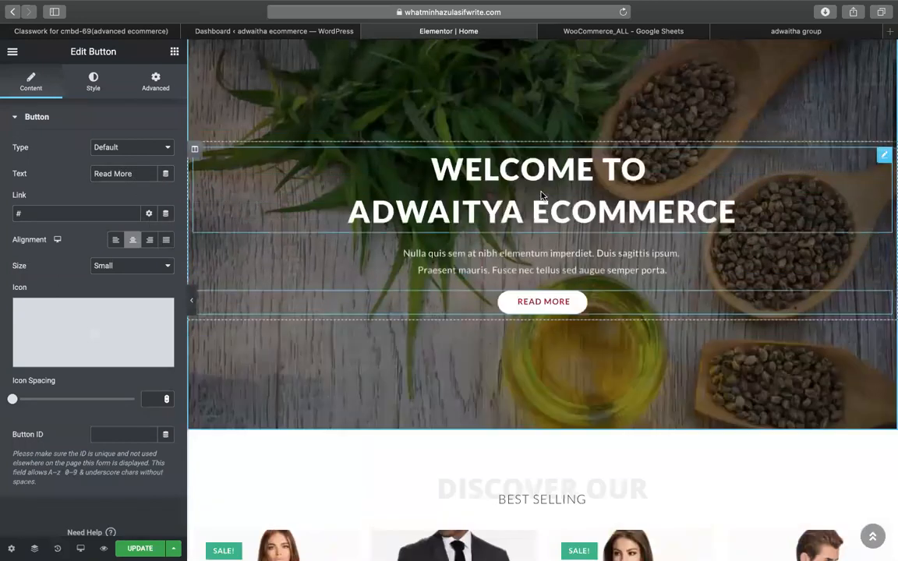
{"action": "scroll", "coordinate": [542, 195], "scroll_direction": "up", "scroll_amount": 3}
{"action": "mouse_move", "coordinate": [542, 133]}
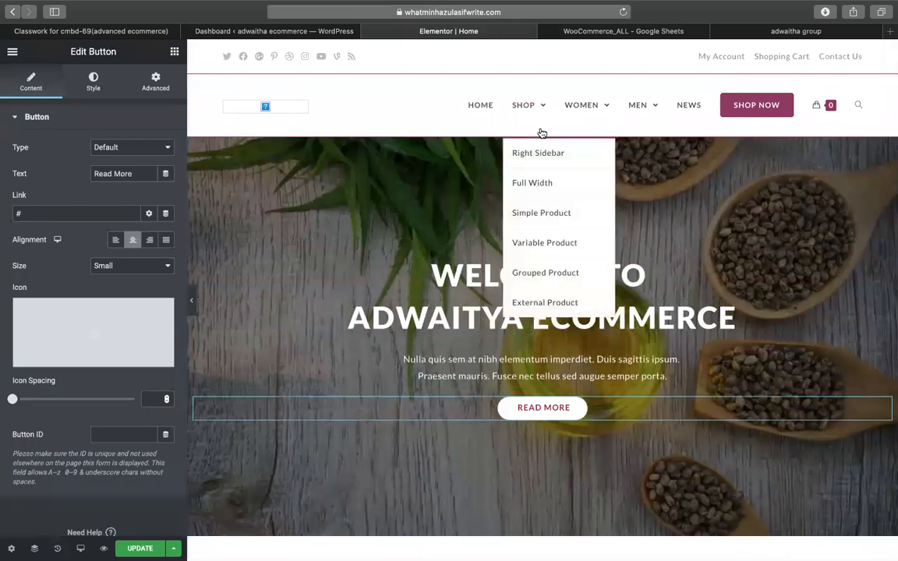
{"action": "scroll", "coordinate": [348, 263], "scroll_direction": "down", "scroll_amount": 3}
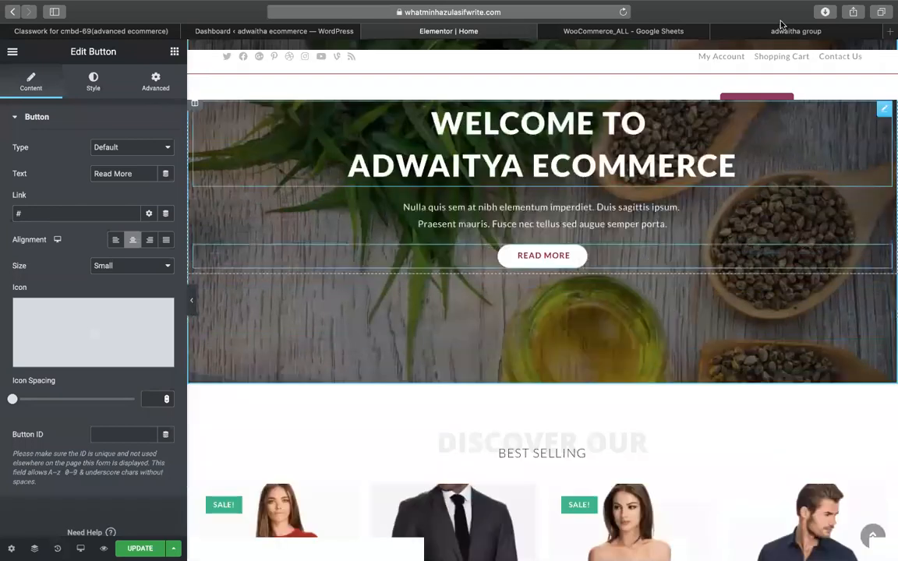
Examine the Adwaitha sample home page's herbal products and newsletter sections.
{"action": "left_click", "coordinate": [781, 30]}
{"action": "scroll", "coordinate": [233, 296], "scroll_direction": "down", "scroll_amount": 6}
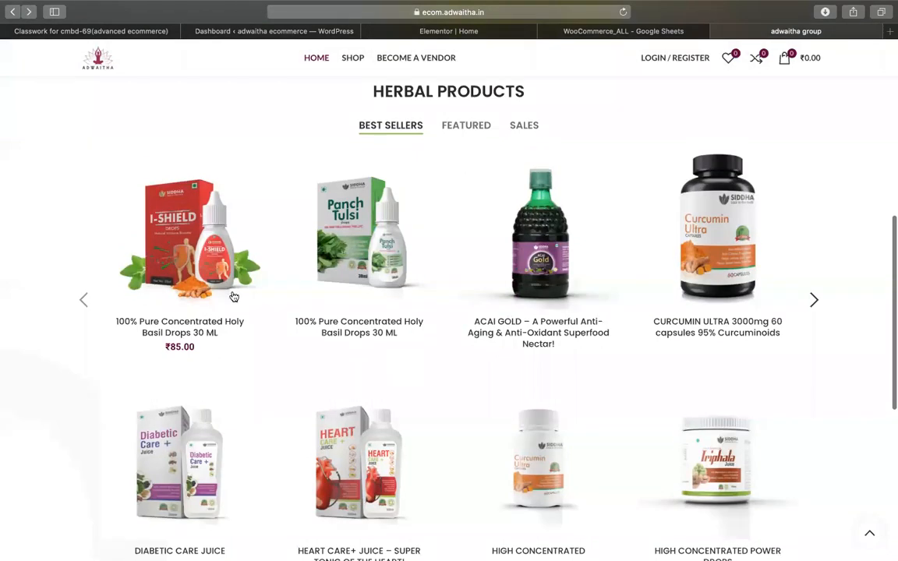
{"action": "scroll", "coordinate": [419, 340], "scroll_direction": "down", "scroll_amount": 4}
{"action": "scroll", "coordinate": [418, 313], "scroll_direction": "up", "scroll_amount": 2}
{"action": "scroll", "coordinate": [421, 314], "scroll_direction": "down", "scroll_amount": 2}
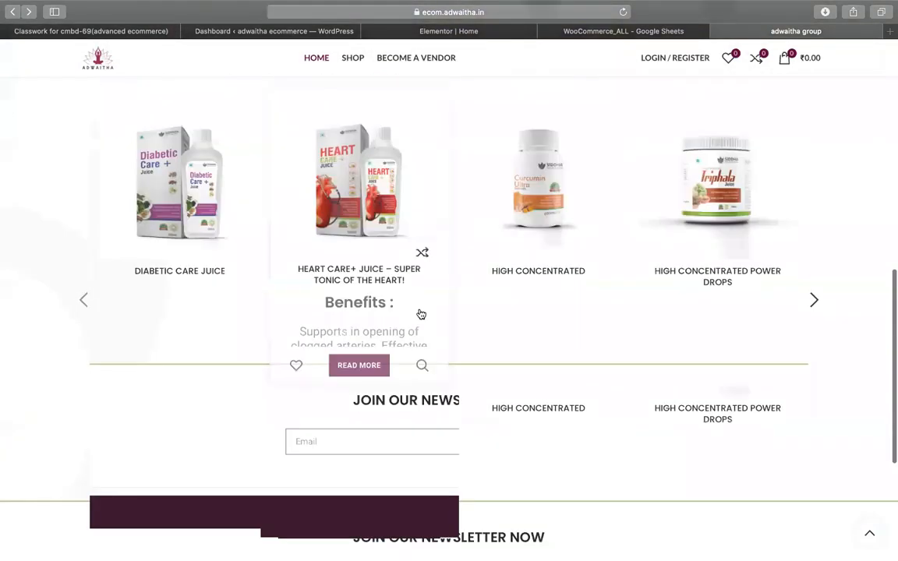
{"action": "scroll", "coordinate": [421, 314], "scroll_direction": "down", "scroll_amount": 3}
{"action": "scroll", "coordinate": [421, 314], "scroll_direction": "up", "scroll_amount": 2}
{"action": "left_click_drag", "start_coordinate": [353, 373], "coordinate": [589, 374]}
{"action": "key", "text": "super+r"}
Review the Elementor page's sections below the hero, then compare them with the sample home page's newsletter area and footer.
{"action": "left_click", "coordinate": [460, 32]}
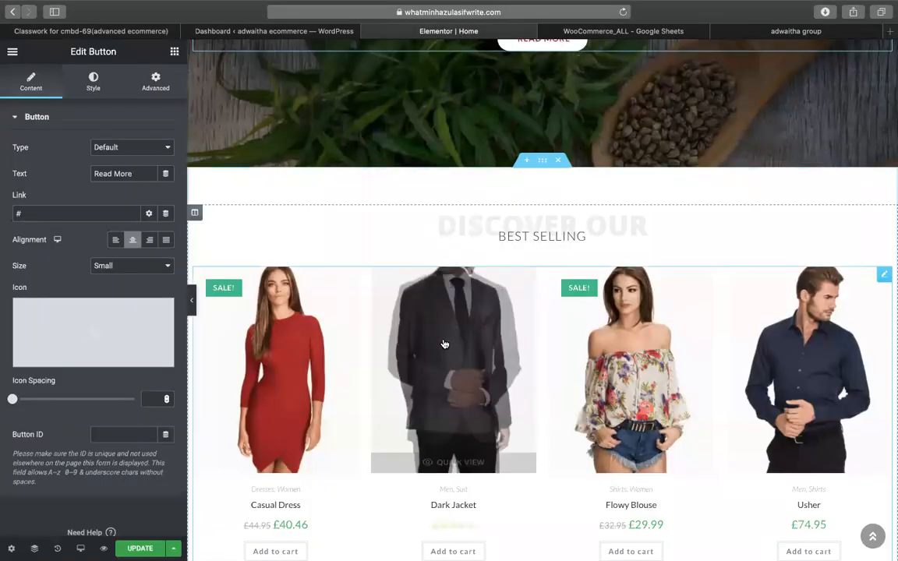
{"action": "scroll", "coordinate": [437, 343], "scroll_direction": "down", "scroll_amount": 3}
{"action": "scroll", "coordinate": [668, 213], "scroll_direction": "down", "scroll_amount": 2}
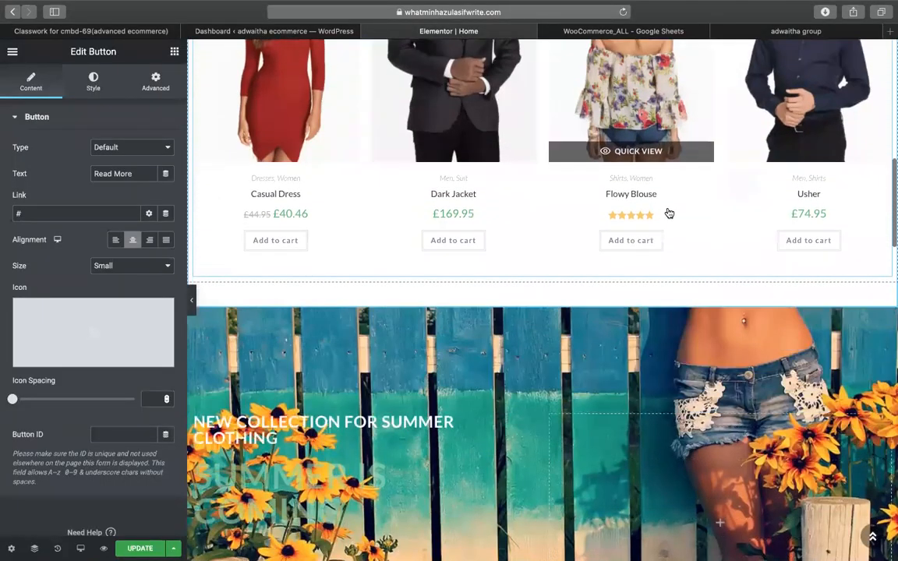
{"action": "scroll", "coordinate": [467, 212], "scroll_direction": "up", "scroll_amount": 3}
{"action": "left_click", "coordinate": [796, 31]}
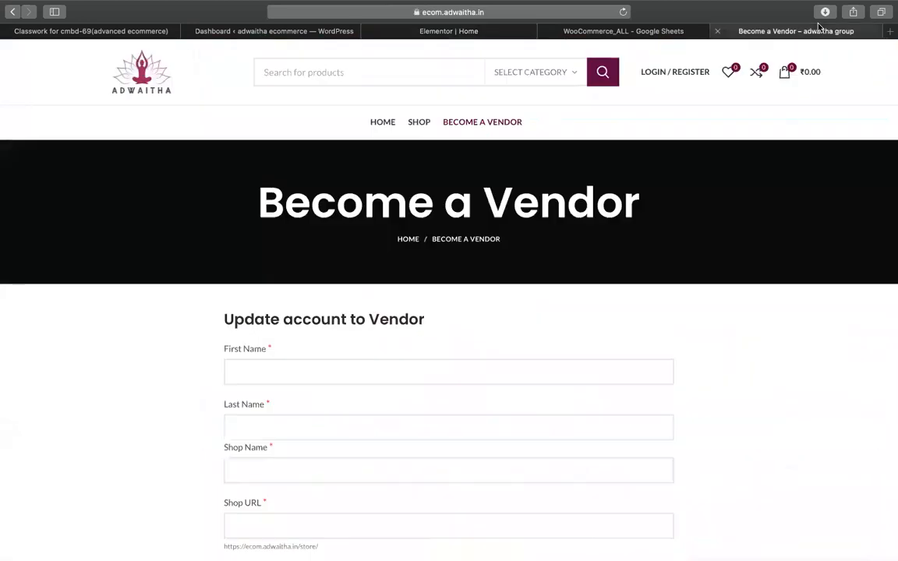
{"action": "left_click", "coordinate": [11, 16]}
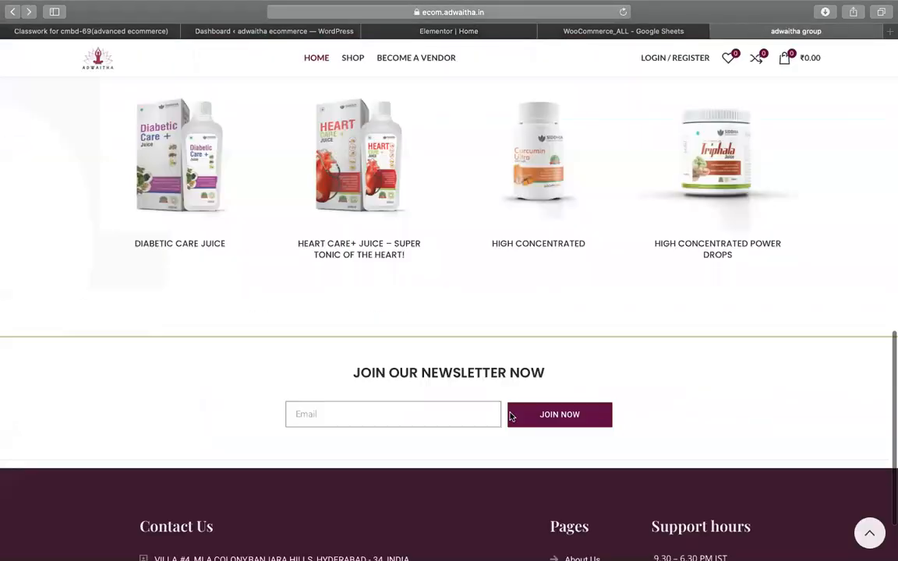
{"action": "scroll", "coordinate": [400, 221], "scroll_direction": "up", "scroll_amount": 2}
{"action": "scroll", "coordinate": [400, 215], "scroll_direction": "down", "scroll_amount": 4}
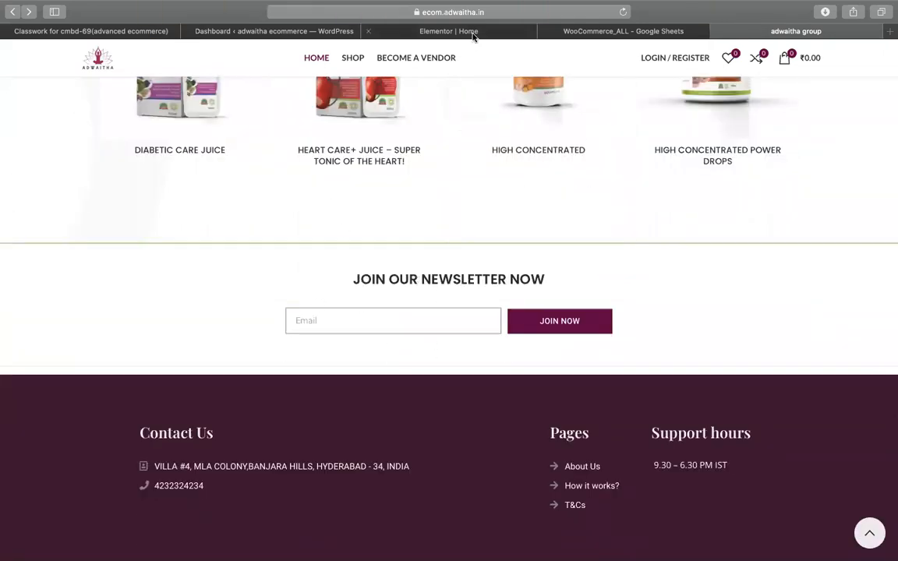
Delete all page sections below the Best Selling products, from the summer clothing banner through the shipping and support row.
{"action": "left_click", "coordinate": [424, 32]}
{"action": "scroll", "coordinate": [492, 200], "scroll_direction": "down", "scroll_amount": 5}
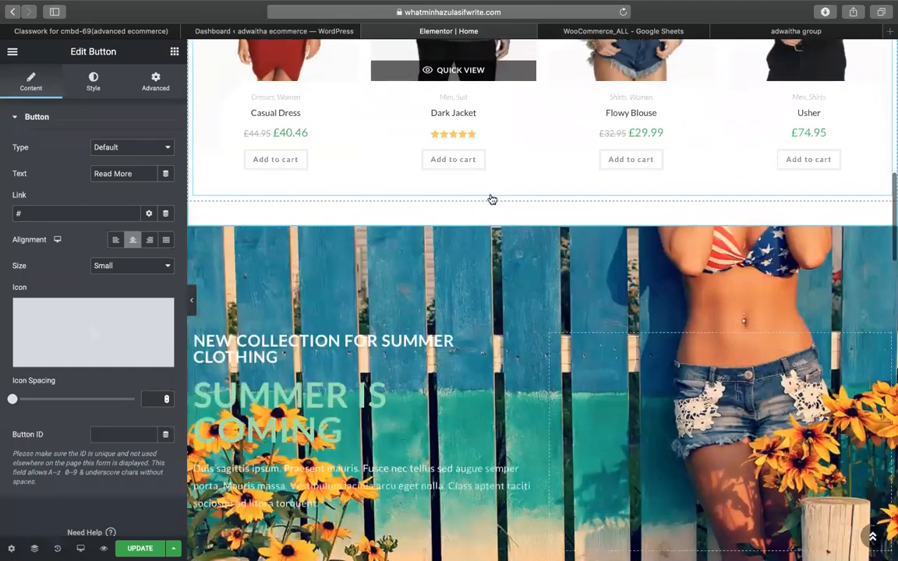
{"action": "left_click", "coordinate": [558, 198]}
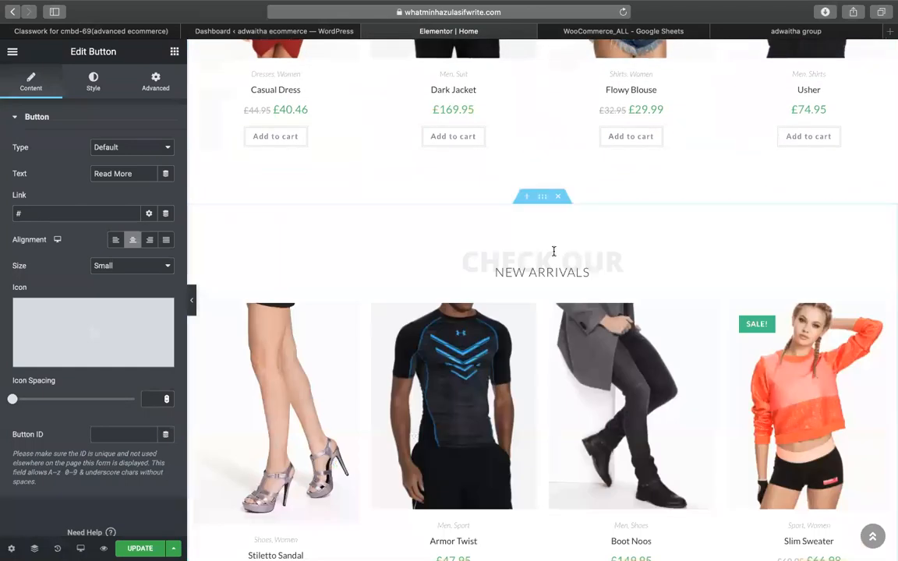
{"action": "left_click", "coordinate": [558, 198]}
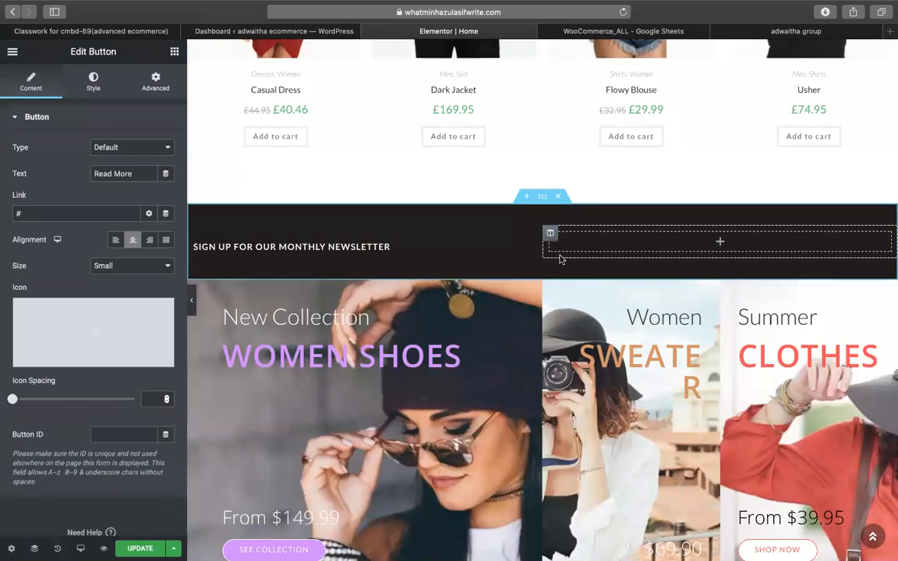
{"action": "left_click", "coordinate": [558, 198]}
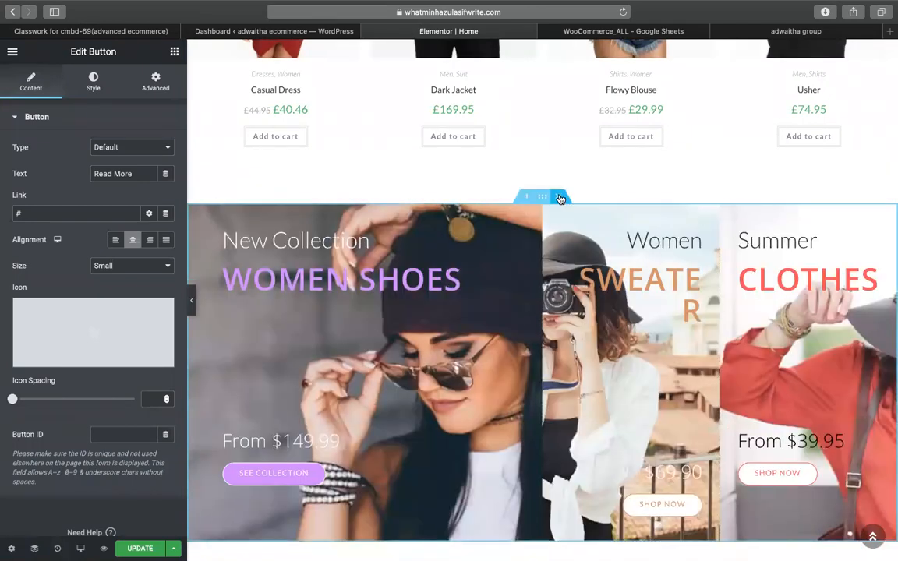
{"action": "left_click", "coordinate": [558, 198]}
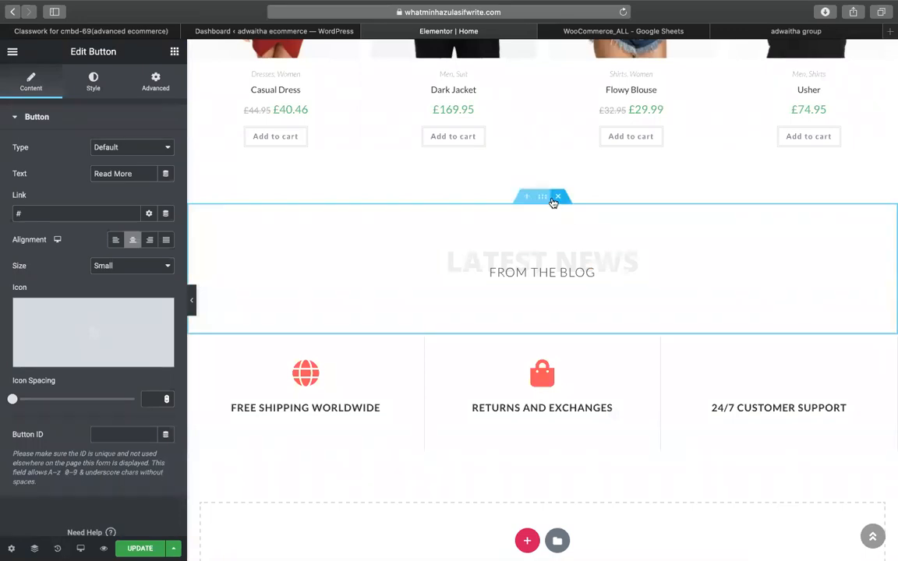
{"action": "left_click", "coordinate": [556, 198]}
{"action": "left_click", "coordinate": [558, 198]}
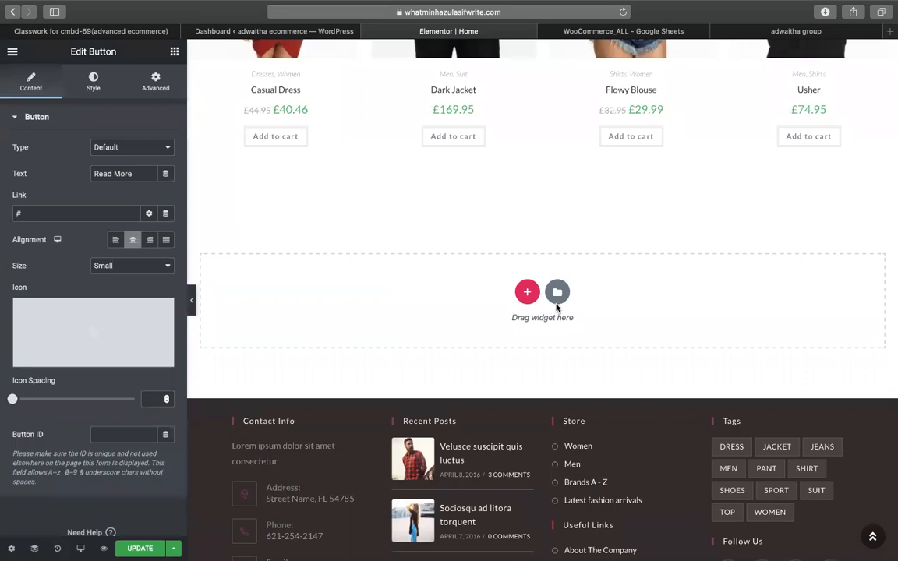
Copy the "JOIN OUR NEWSLETTER NOW" heading text from the Adwaitha sample site.
{"action": "left_click", "coordinate": [795, 31]}
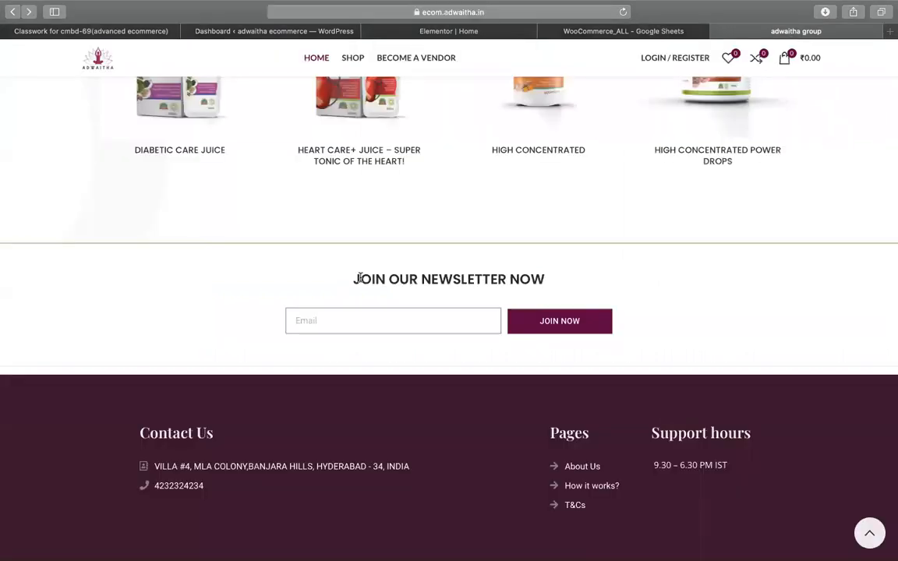
{"action": "left_click_drag", "start_coordinate": [355, 279], "coordinate": [590, 287]}
{"action": "key", "text": "super+c"}
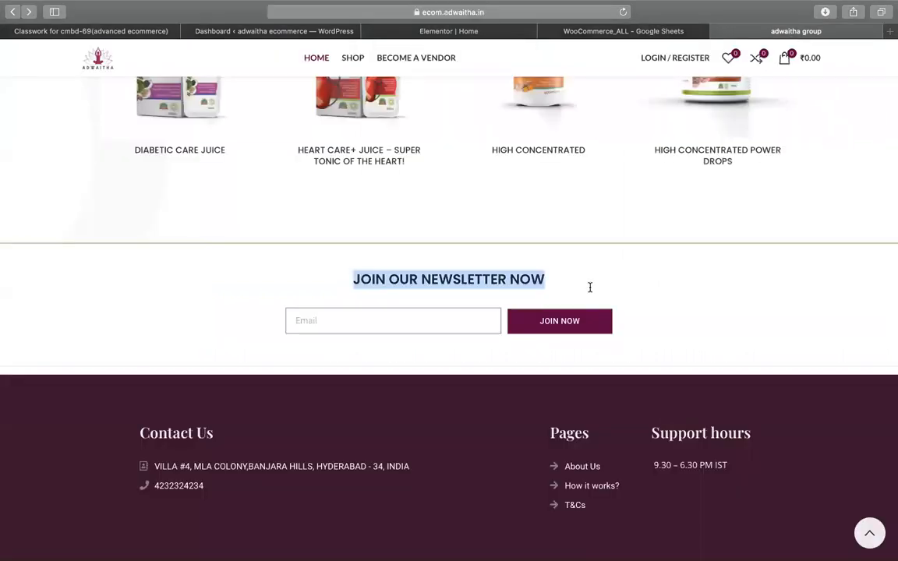
In Elementor, add a single-column section below the Best Selling products and place a Heading widget in it.
{"action": "left_click", "coordinate": [412, 30]}
{"action": "left_click", "coordinate": [526, 292]}
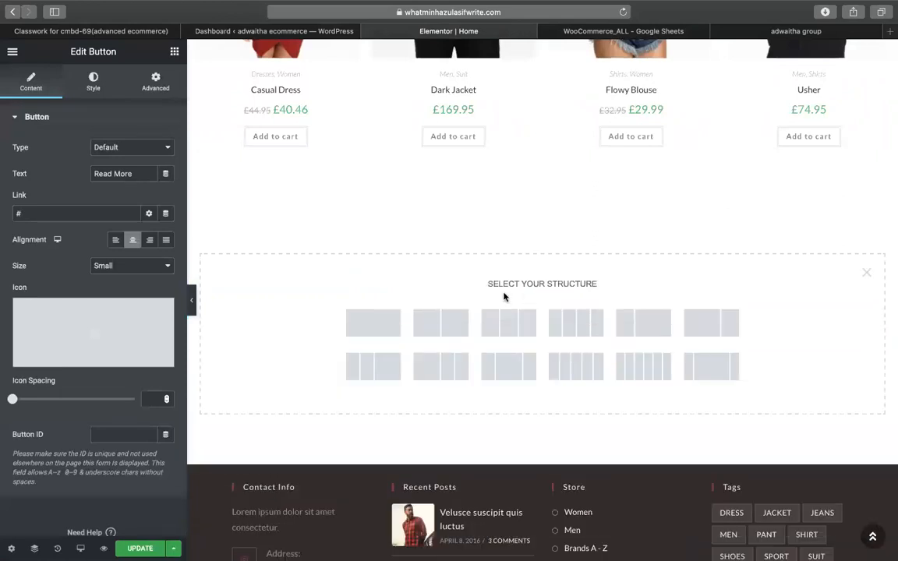
{"action": "left_click", "coordinate": [397, 329]}
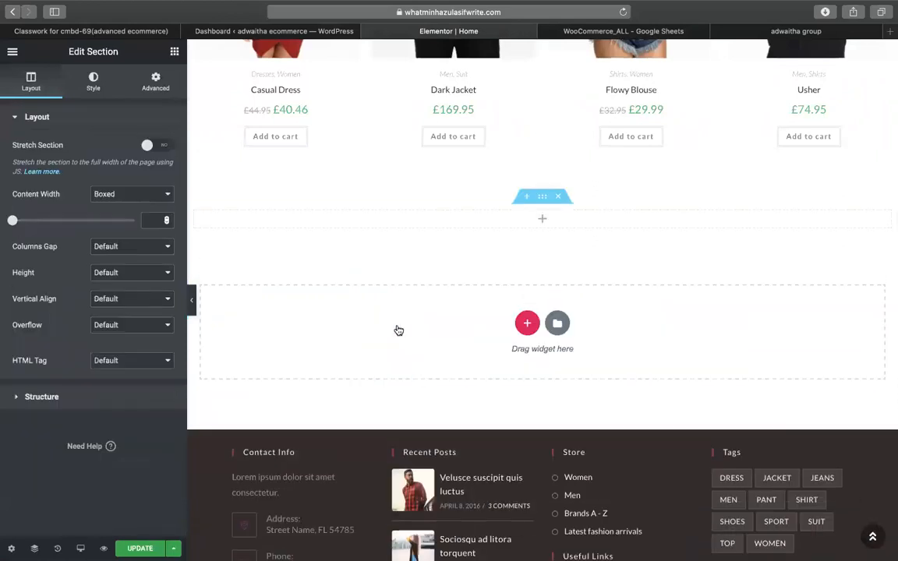
{"action": "left_click", "coordinate": [174, 51]}
{"action": "left_click_drag", "start_coordinate": [138, 173], "coordinate": [515, 214]}
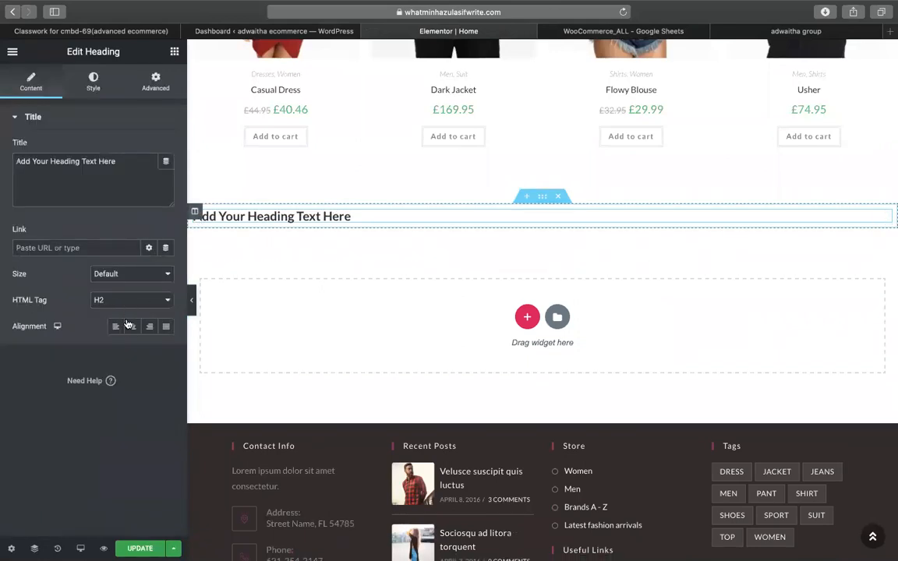
Center-align the new heading and replace its title with "JOIN OUR NEWSLETTER NOW".
{"action": "left_click", "coordinate": [130, 326]}
{"action": "key", "text": "super+a"}
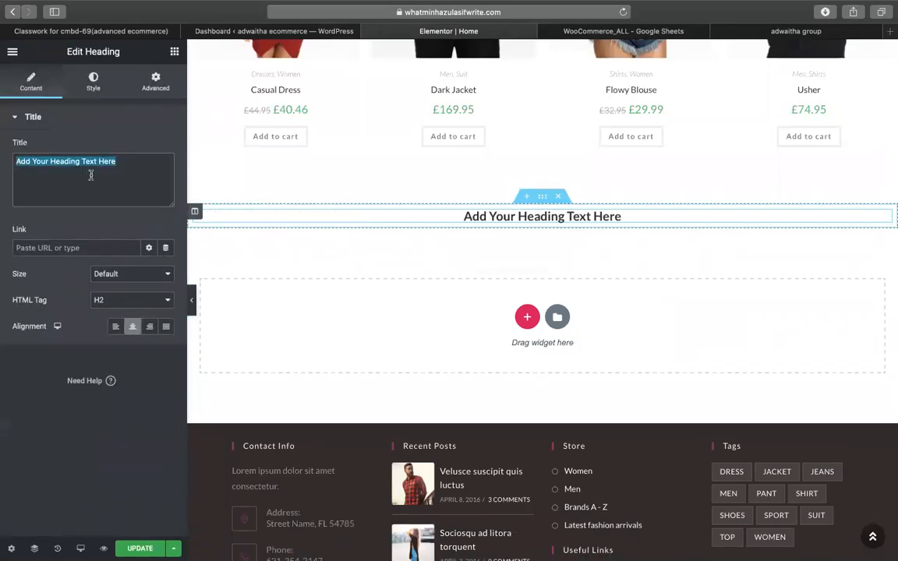
{"action": "key", "text": "super+v"}
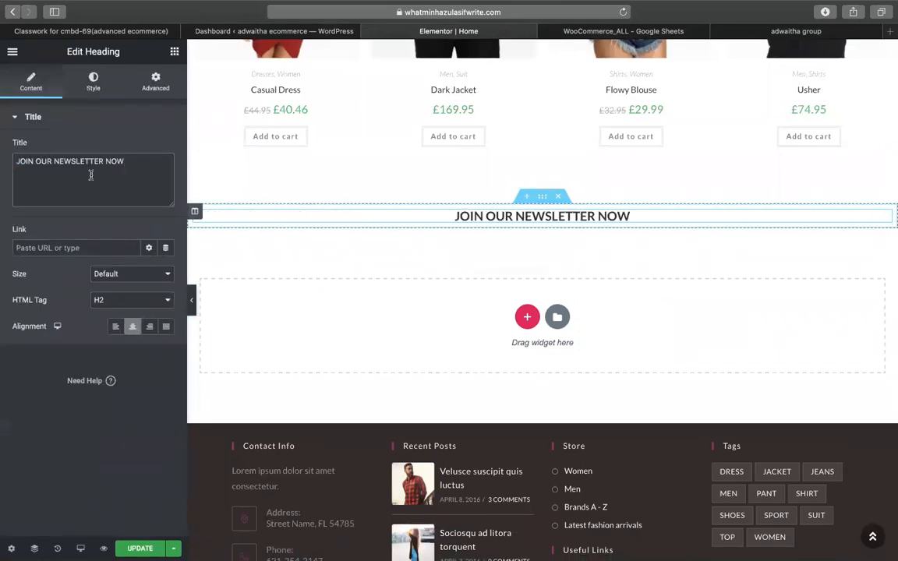
Set the newsletter heading's font size to 36 px.
{"action": "left_click", "coordinate": [92, 84]}
{"action": "left_click", "coordinate": [166, 174]}
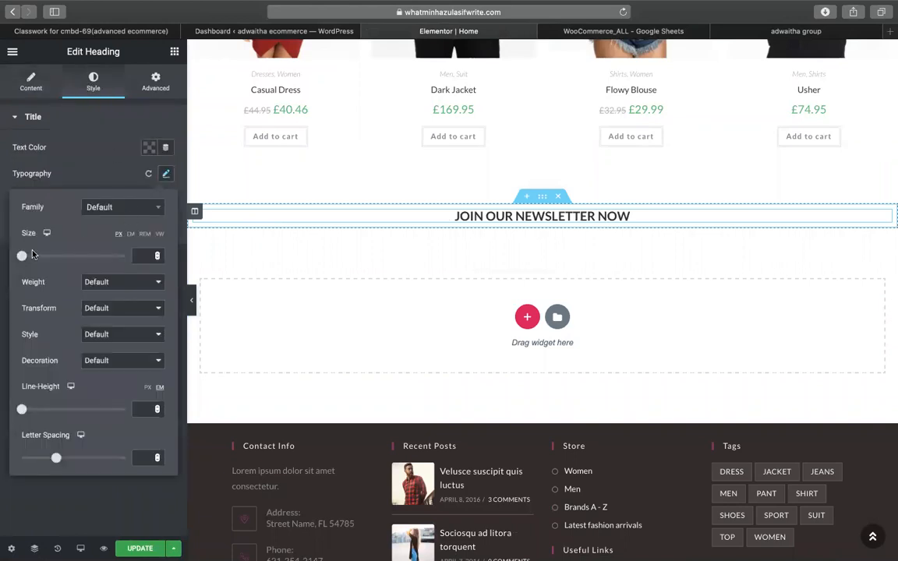
{"action": "left_click_drag", "start_coordinate": [22, 256], "coordinate": [40, 256]}
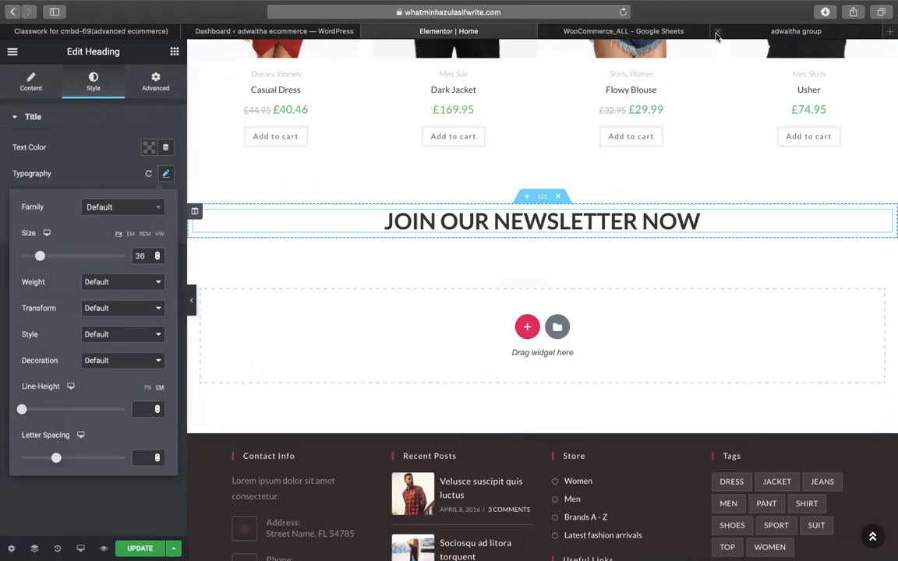
Check the sample site's newsletter email field, then add a Form widget beneath the newsletter heading in Elementor.
{"action": "left_click", "coordinate": [760, 35]}
{"action": "left_click", "coordinate": [303, 318]}
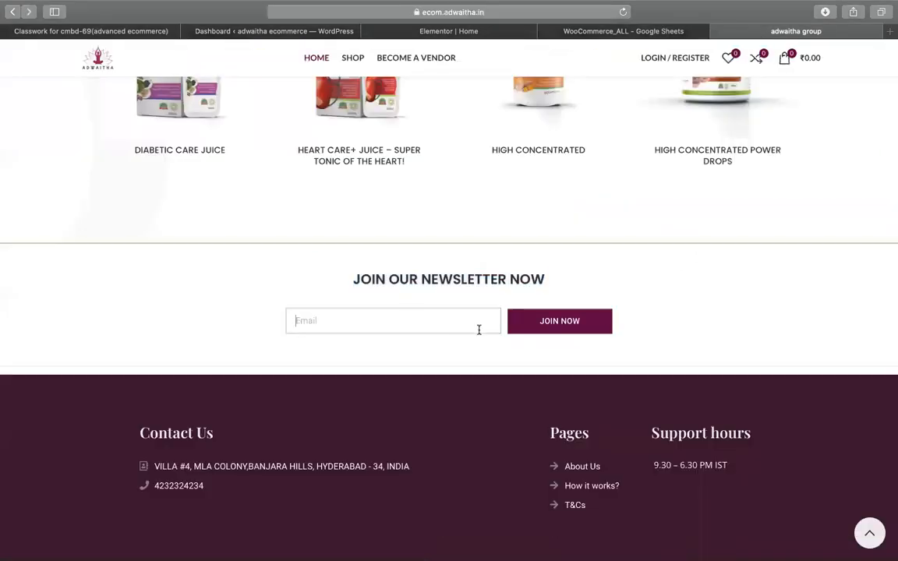
{"action": "left_click", "coordinate": [446, 31]}
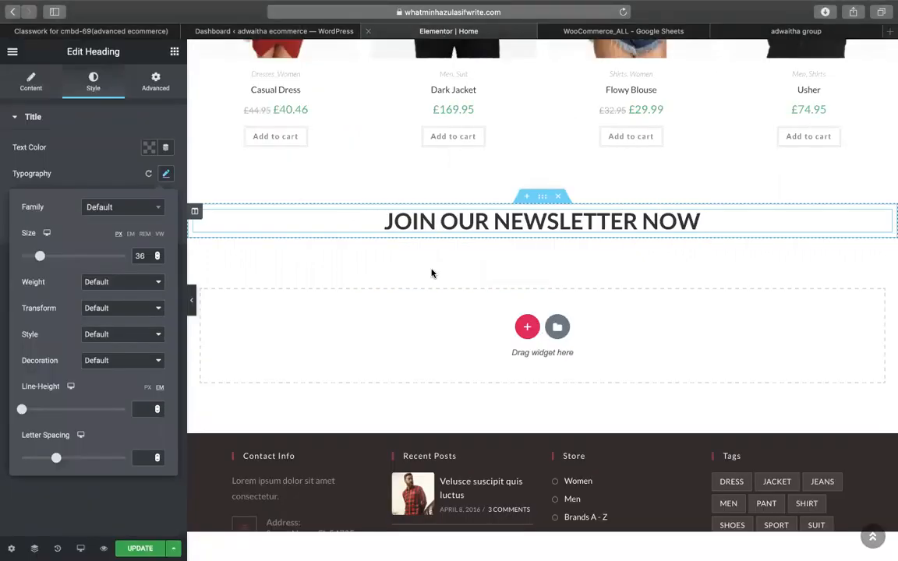
{"action": "left_click", "coordinate": [175, 51]}
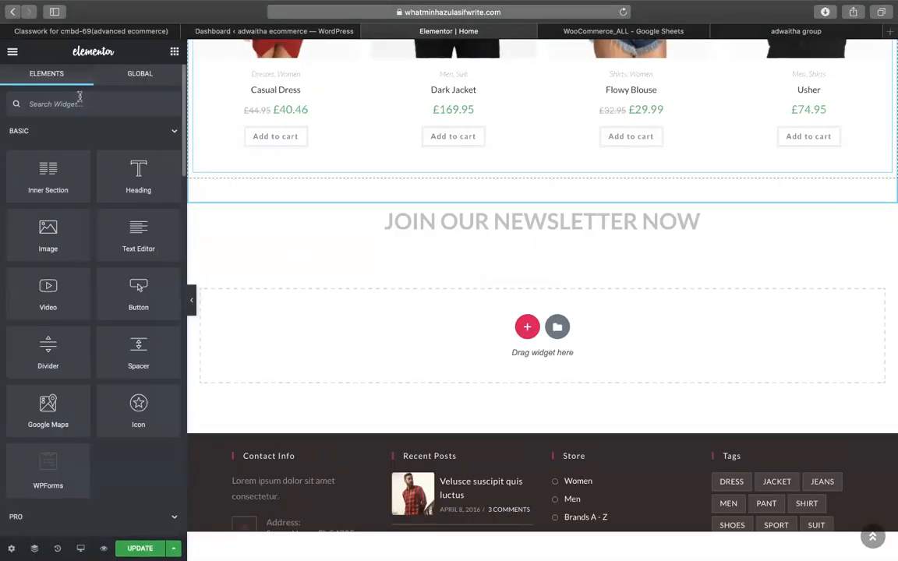
{"action": "left_click", "coordinate": [76, 101]}
{"action": "type", "text": "form"}
{"action": "left_click_drag", "start_coordinate": [48, 209], "coordinate": [517, 231]}
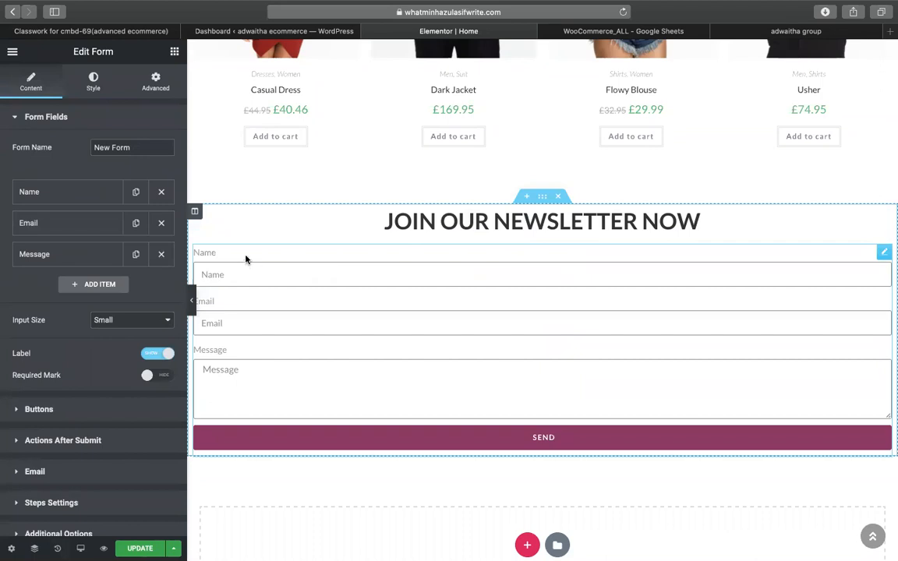
Remove the form's Message and Name fields and clear the Email field's label.
{"action": "left_click", "coordinate": [162, 255]}
{"action": "left_click", "coordinate": [161, 192]}
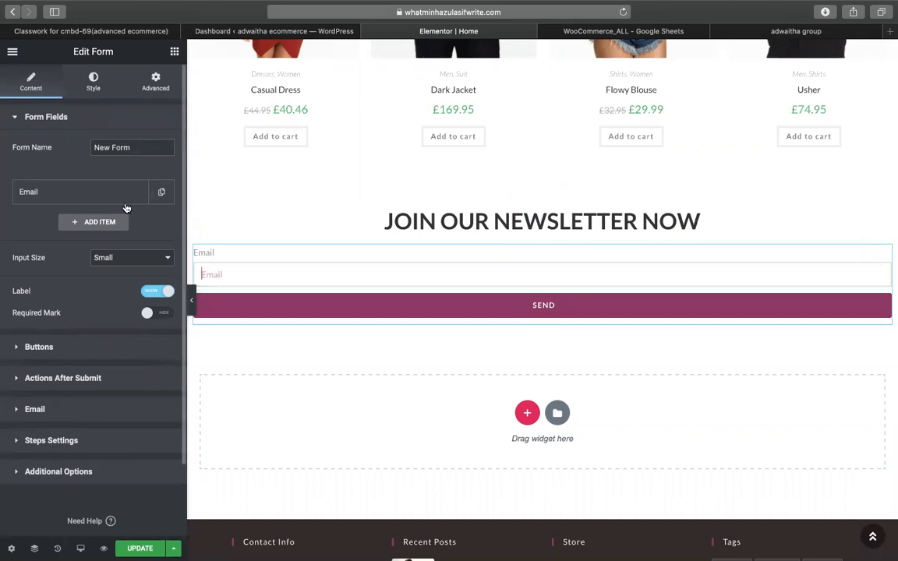
{"action": "left_click", "coordinate": [125, 193]}
{"action": "left_click", "coordinate": [114, 274]}
{"action": "key", "text": "BackSpace"}
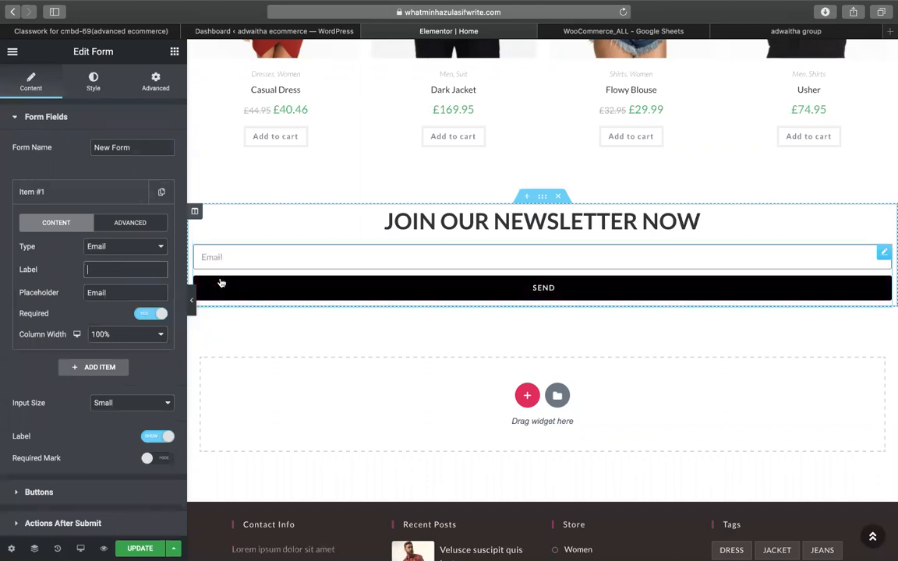
Check the Adwaitha site's newsletter layout, then set the form's Email field column width to 50% in Elementor.
{"action": "left_click", "coordinate": [764, 33]}
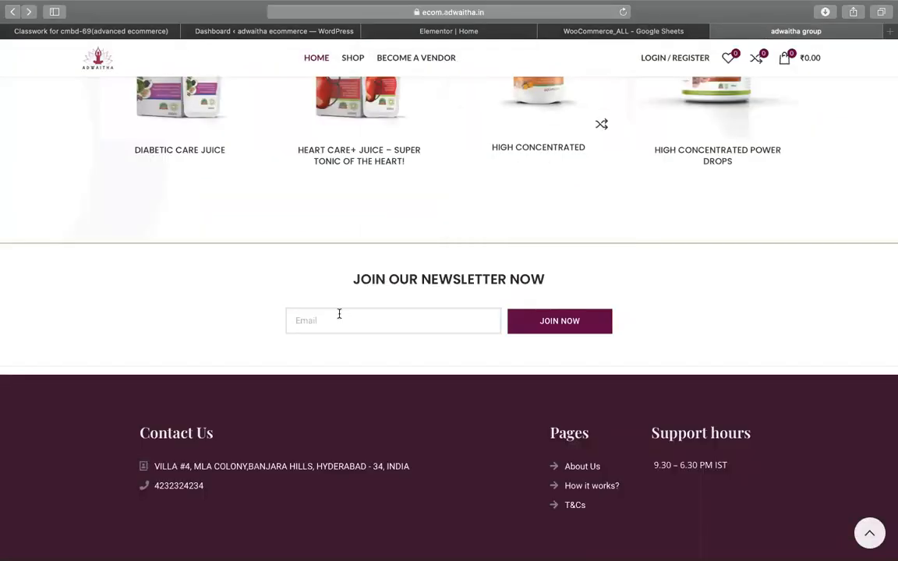
{"action": "left_click", "coordinate": [442, 32]}
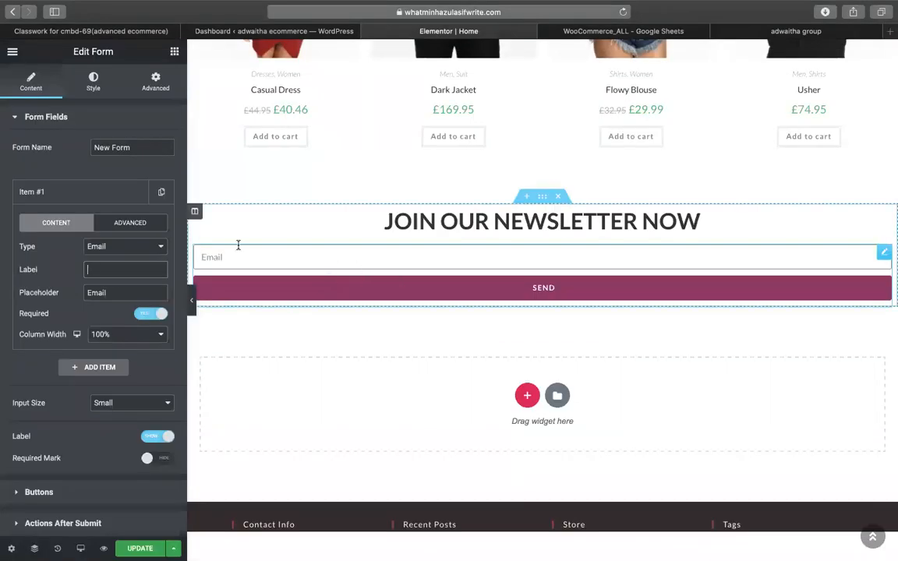
{"action": "left_click", "coordinate": [144, 333]}
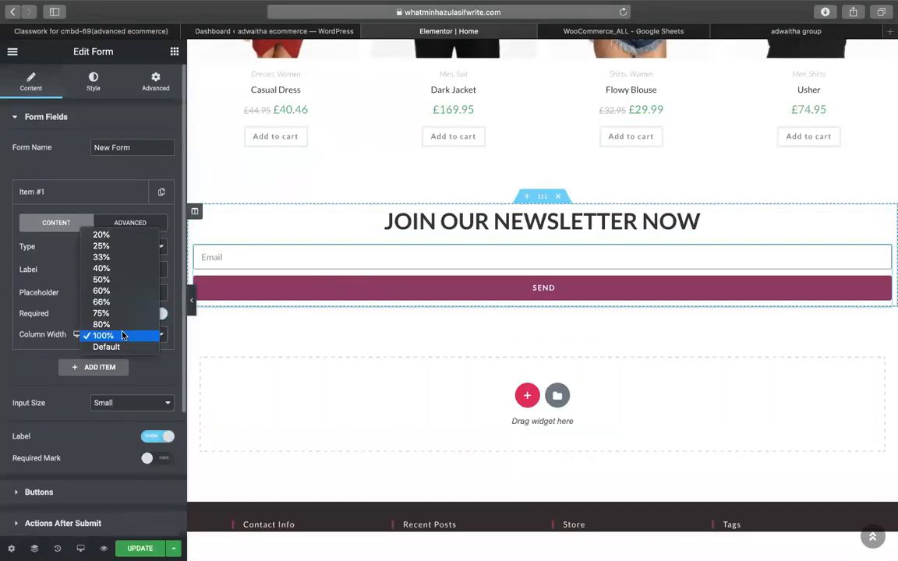
{"action": "left_click", "coordinate": [110, 279]}
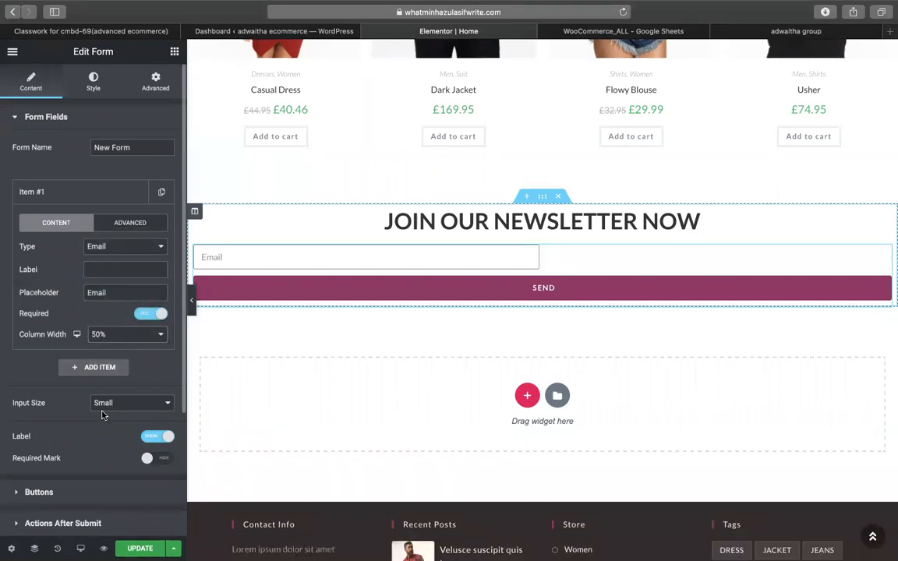
Set the newsletter form's submit button column width to 50%.
{"action": "scroll", "coordinate": [99, 418], "scroll_direction": "down", "scroll_amount": 2}
{"action": "left_click", "coordinate": [125, 427]}
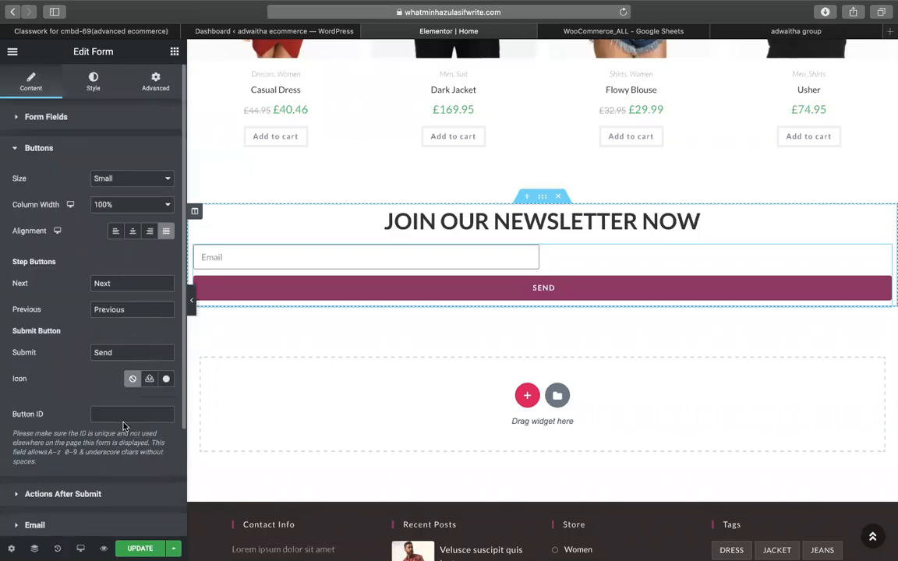
{"action": "left_click", "coordinate": [105, 205]}
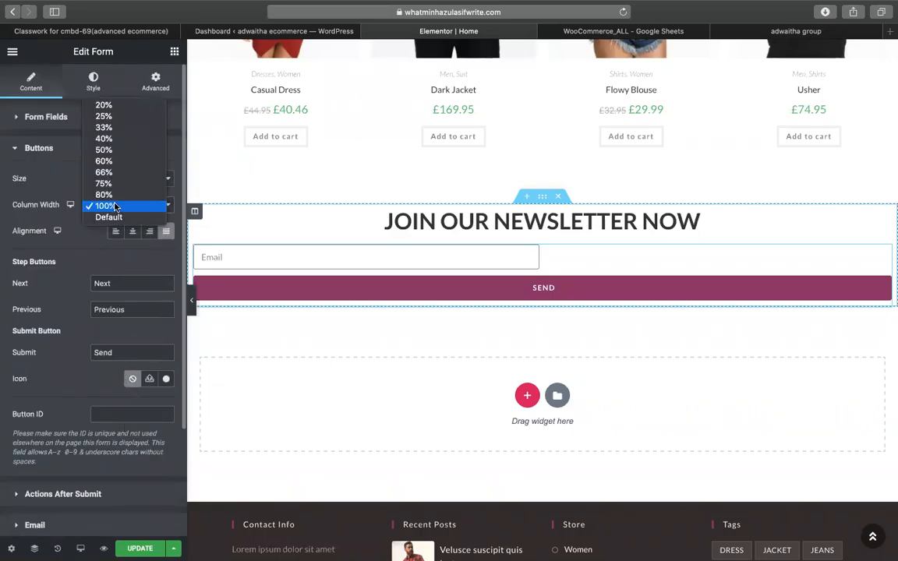
{"action": "left_click", "coordinate": [114, 170]}
{"action": "left_click", "coordinate": [160, 205]}
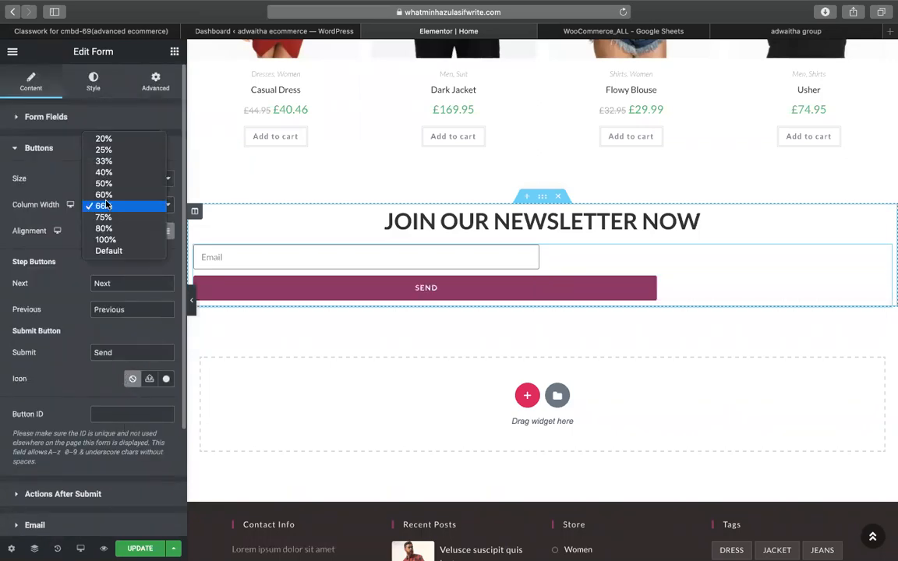
{"action": "left_click", "coordinate": [105, 184]}
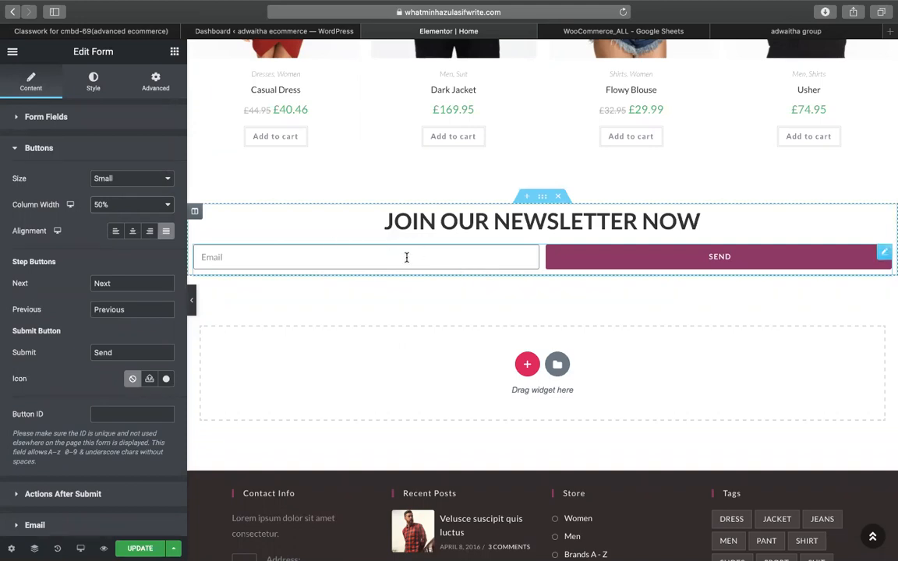
Unlink the newsletter section's padding values and set its right and left padding to 100 px each.
{"action": "left_click", "coordinate": [541, 196]}
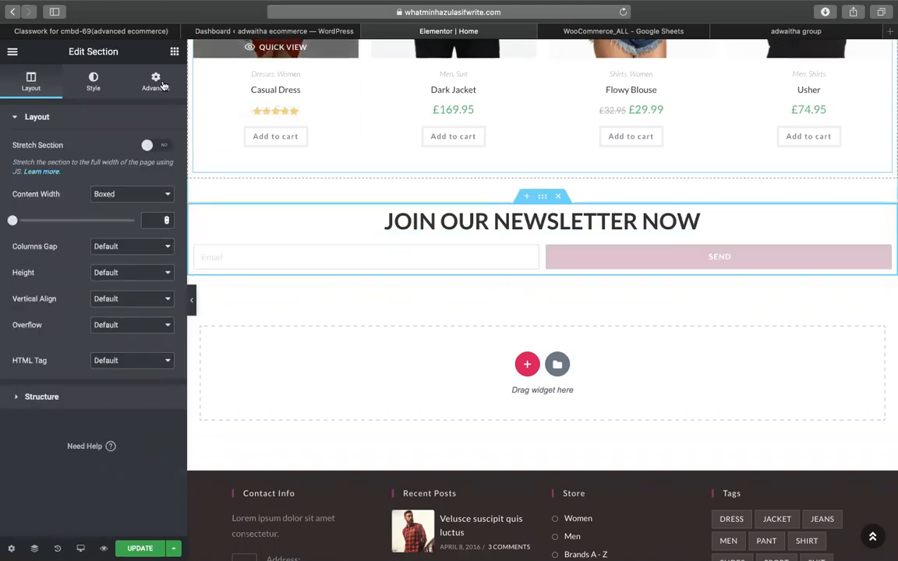
{"action": "left_click", "coordinate": [144, 81]}
{"action": "type", "text": "0"}
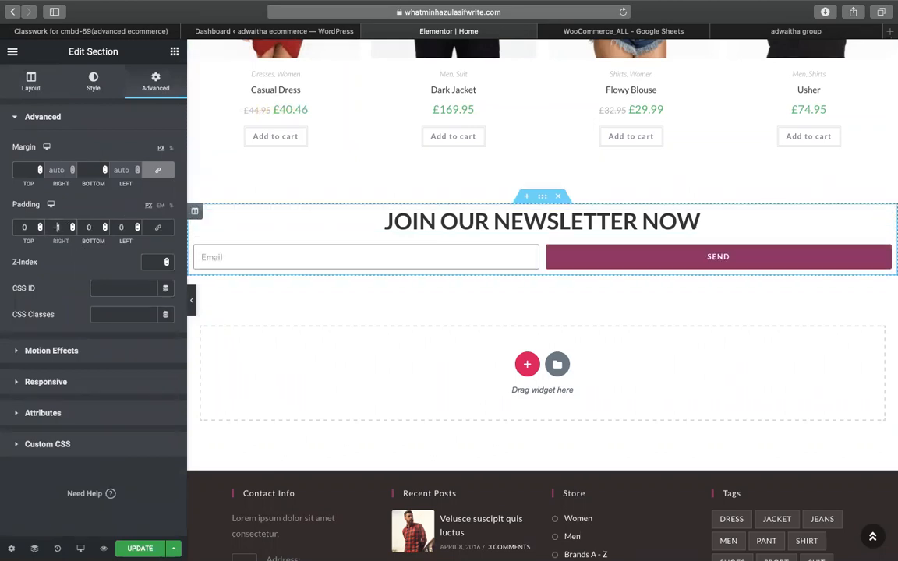
{"action": "key", "text": "Up"}
{"action": "key", "text": "Up"}
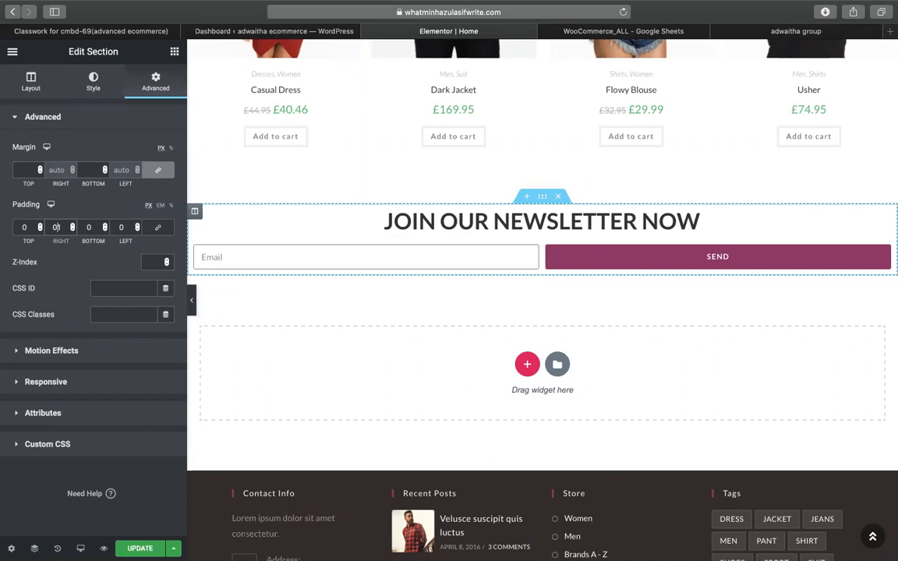
{"action": "type", "text": "001"}
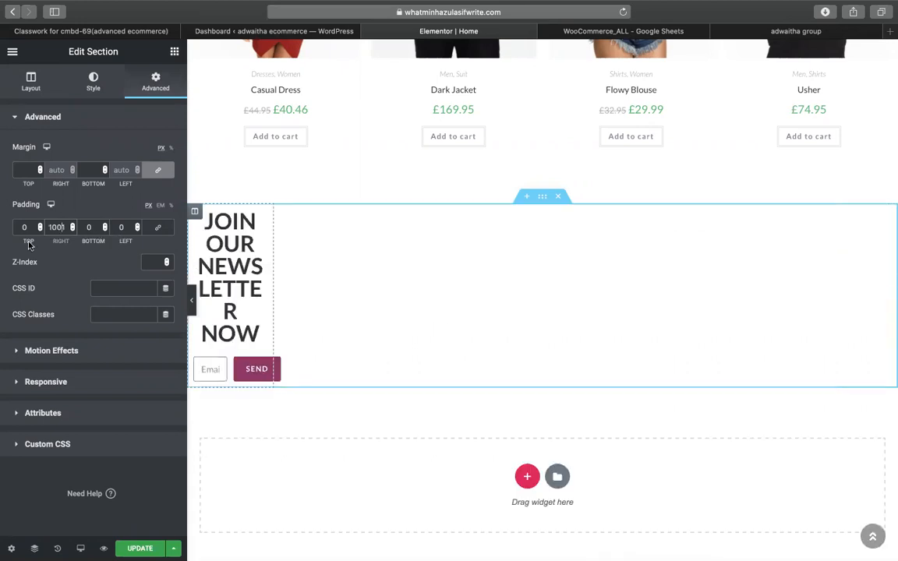
{"action": "key", "text": "BackSpace"}
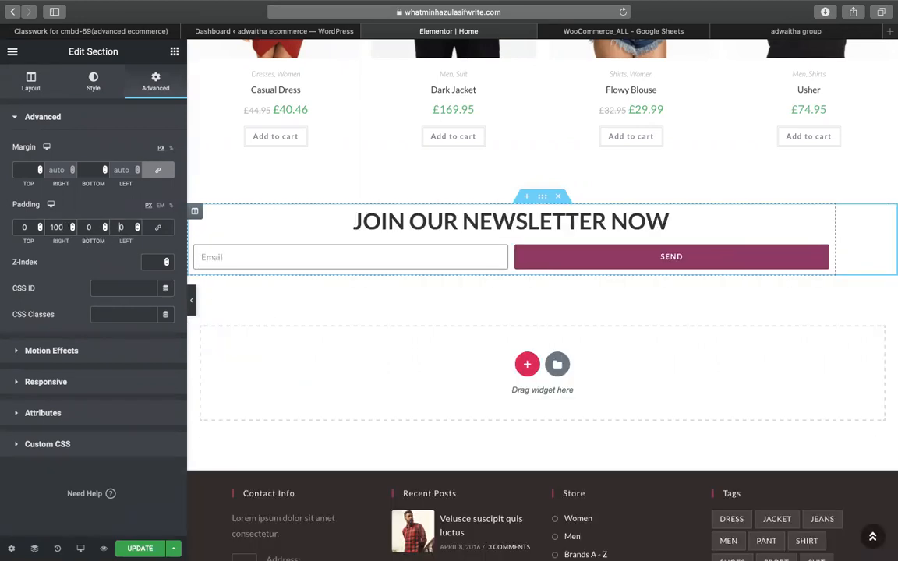
{"action": "type", "text": "100"}
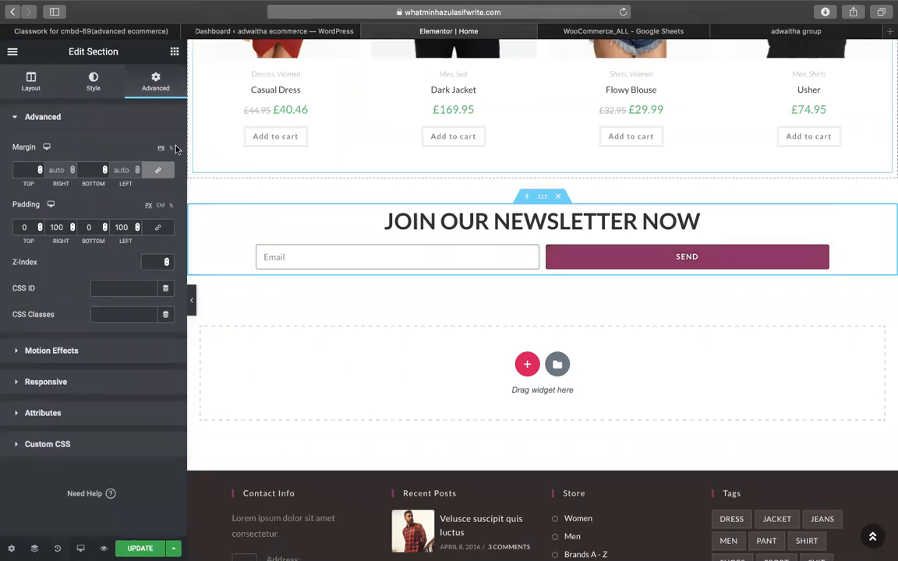
Try a 66% column width for the form's submit button, then reduce it to 33%.
{"action": "left_click", "coordinate": [367, 259]}
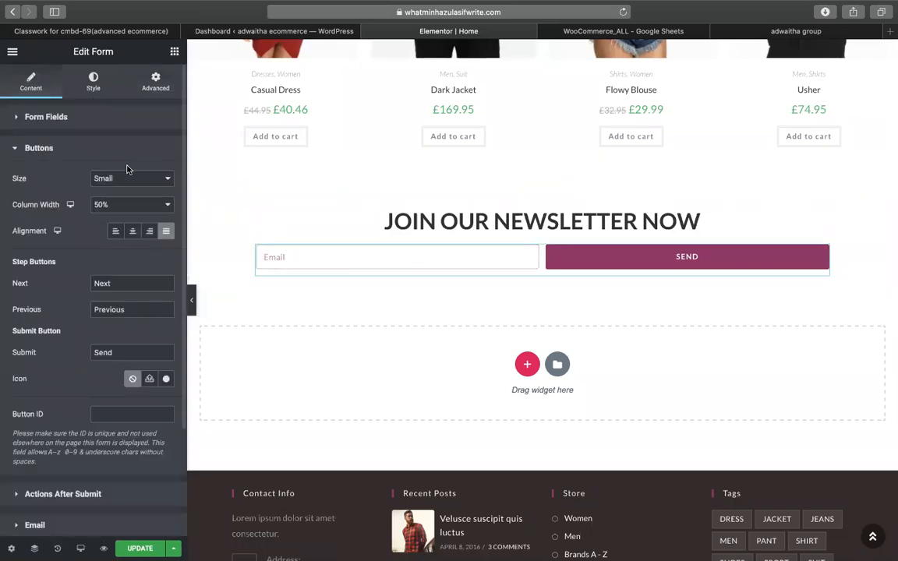
{"action": "left_click", "coordinate": [113, 205]}
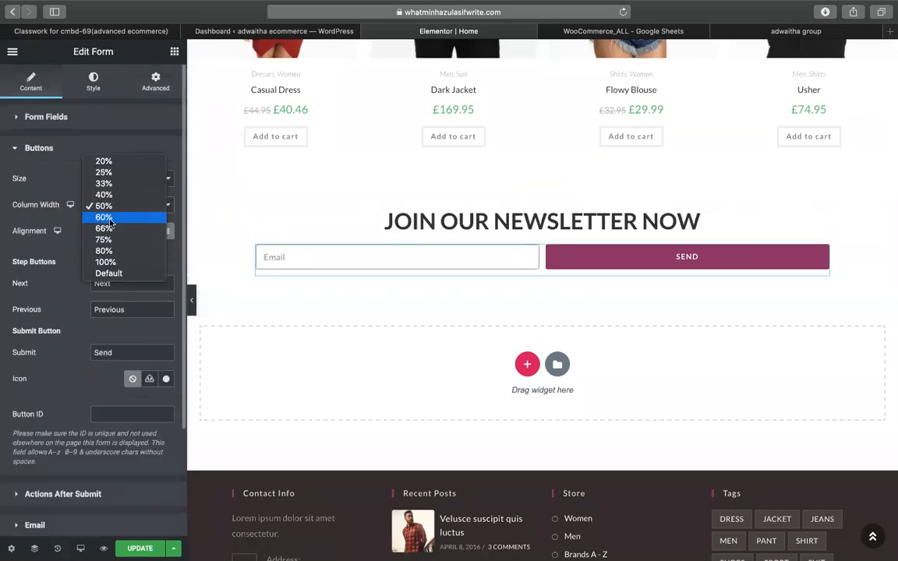
{"action": "left_click", "coordinate": [110, 228]}
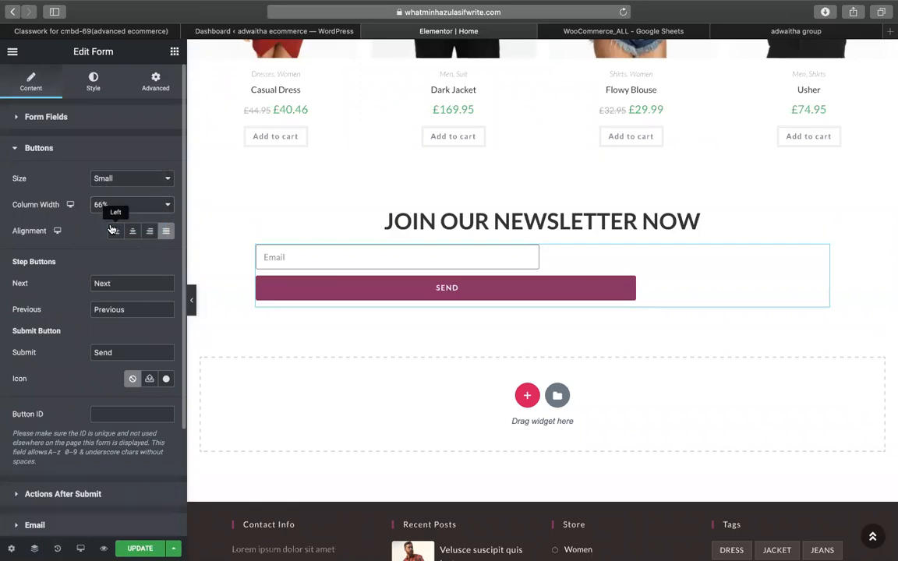
{"action": "scroll", "coordinate": [111, 365], "scroll_direction": "down", "scroll_amount": 4}
{"action": "scroll", "coordinate": [66, 393], "scroll_direction": "up", "scroll_amount": 4}
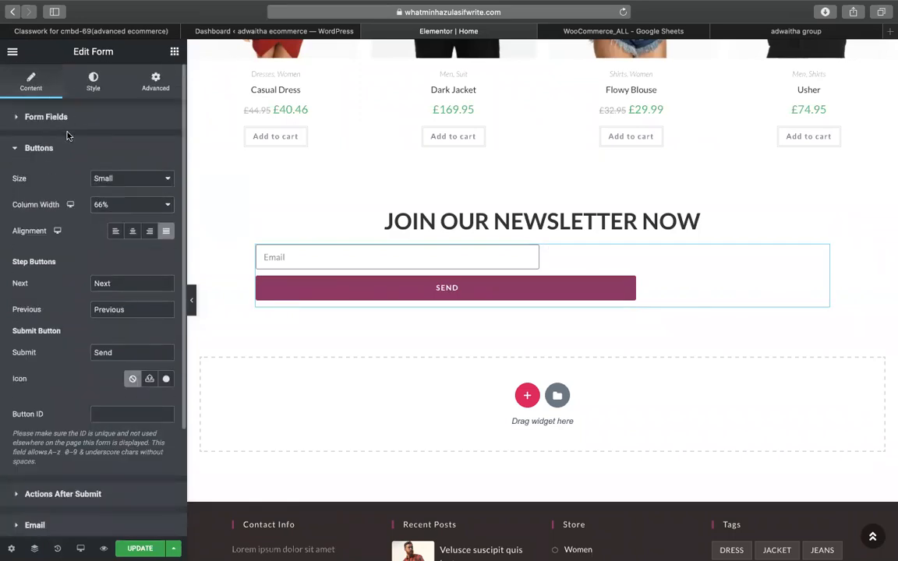
{"action": "left_click", "coordinate": [107, 204]}
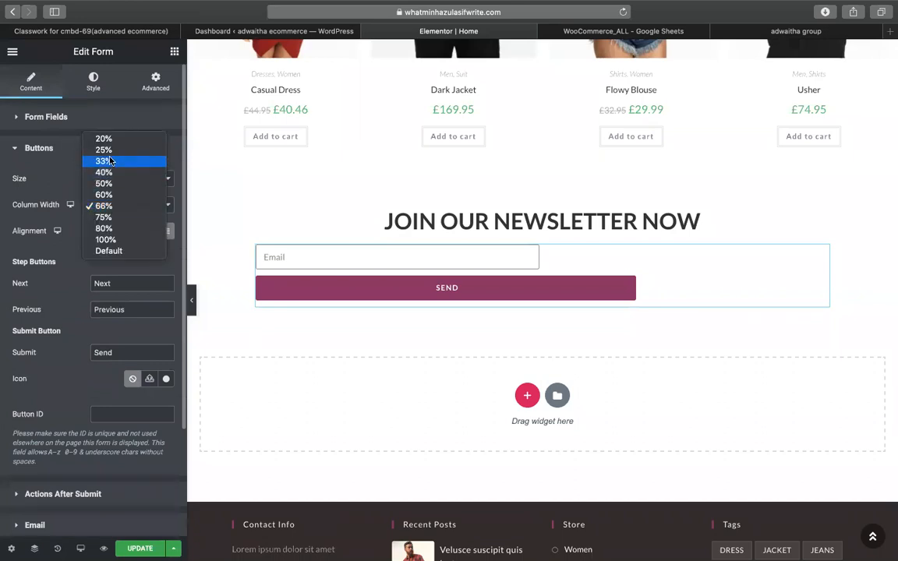
{"action": "key", "text": "Escape"}
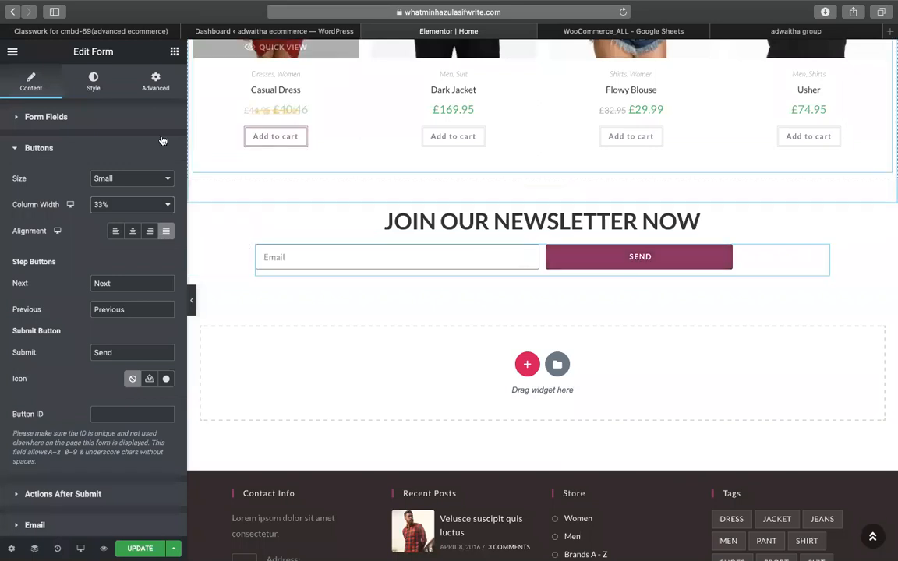
Set the form's Email field column width to 66%.
{"action": "left_click", "coordinate": [49, 117]}
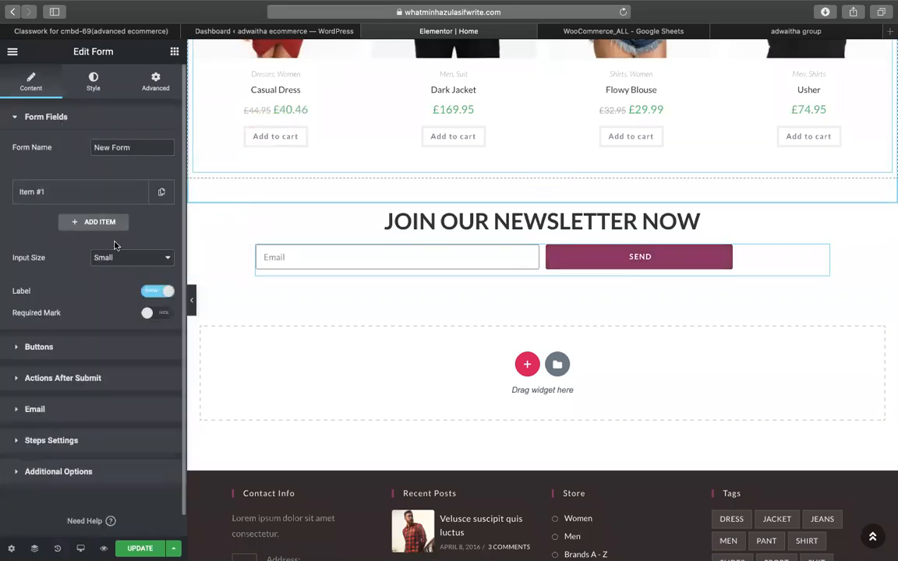
{"action": "left_click", "coordinate": [85, 191]}
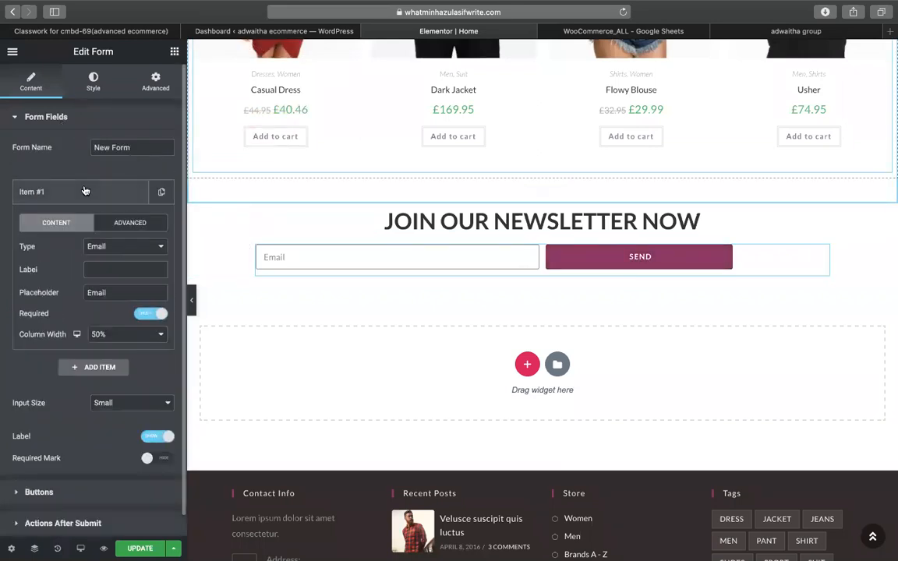
{"action": "left_click", "coordinate": [100, 334]}
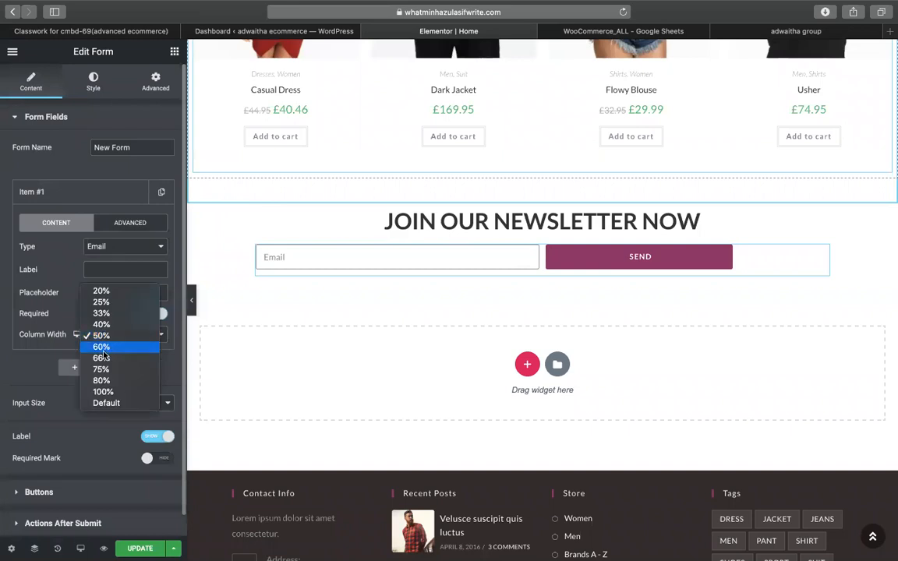
{"action": "left_click", "coordinate": [101, 358]}
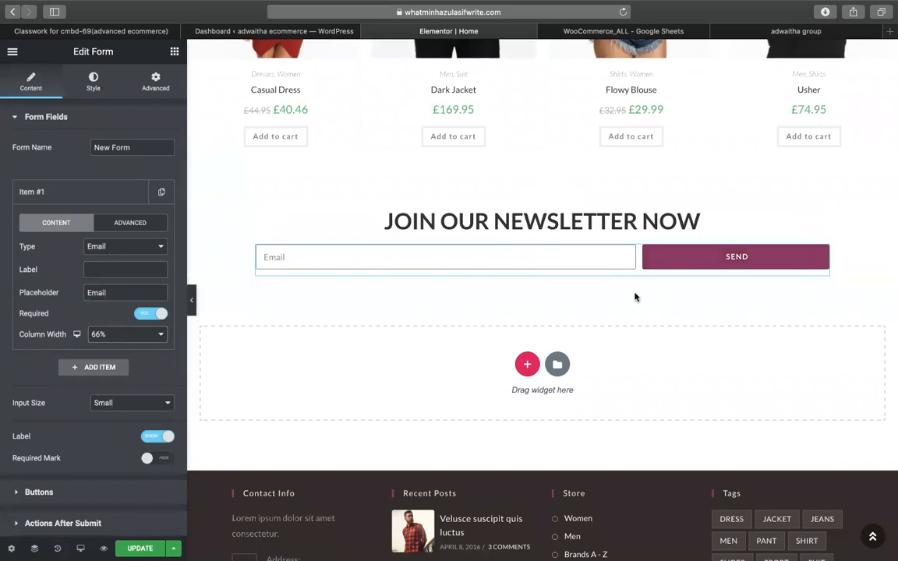
Check the spacing of the Adwaitha site's newsletter form, then unlink the Elementor form's margins and set its top margin to 62 px.
{"action": "scroll", "coordinate": [635, 296], "scroll_direction": "up", "scroll_amount": 1}
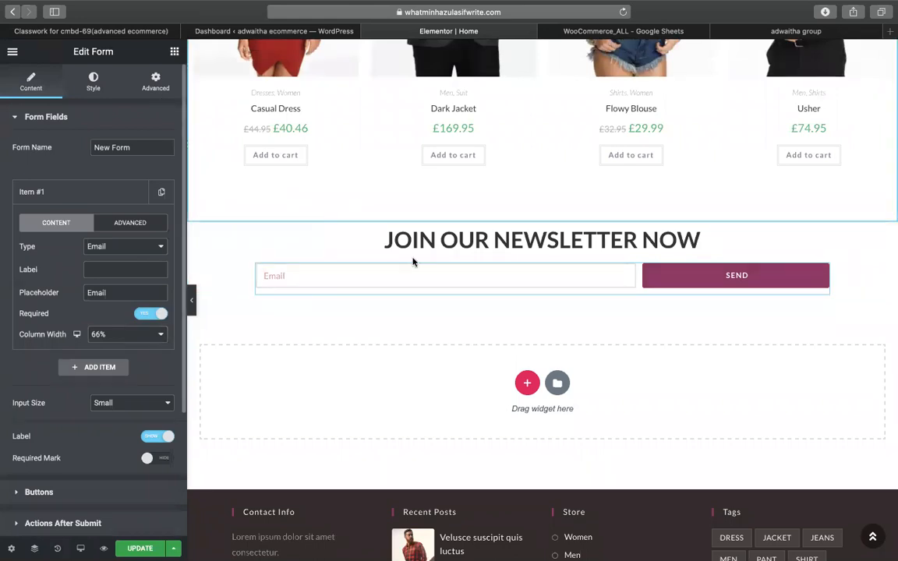
{"action": "left_click", "coordinate": [770, 33]}
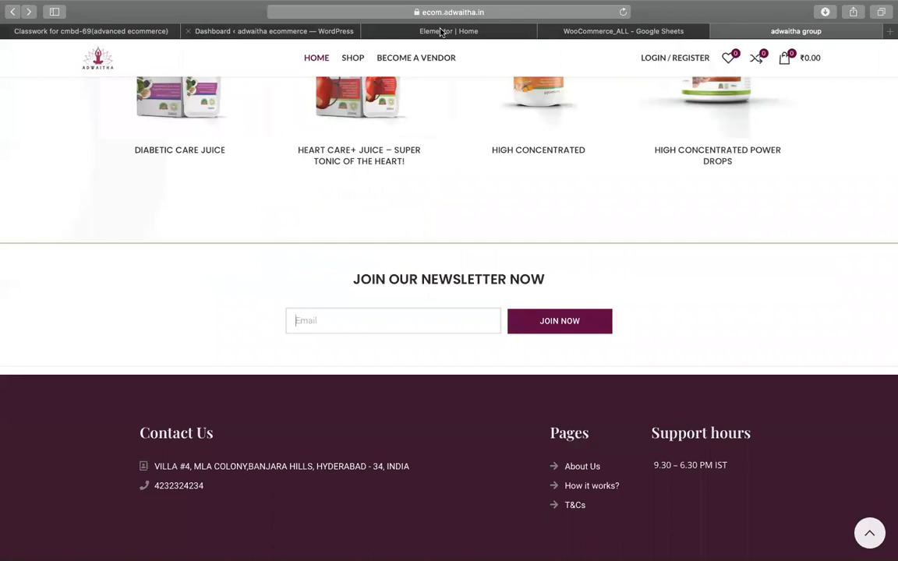
{"action": "left_click", "coordinate": [399, 31]}
{"action": "left_click", "coordinate": [155, 82]}
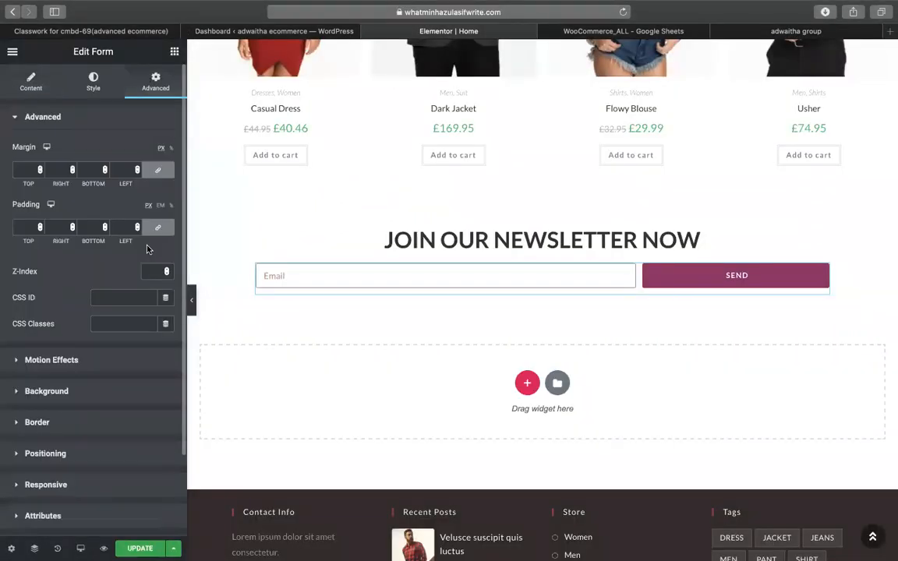
{"action": "left_click", "coordinate": [158, 170]}
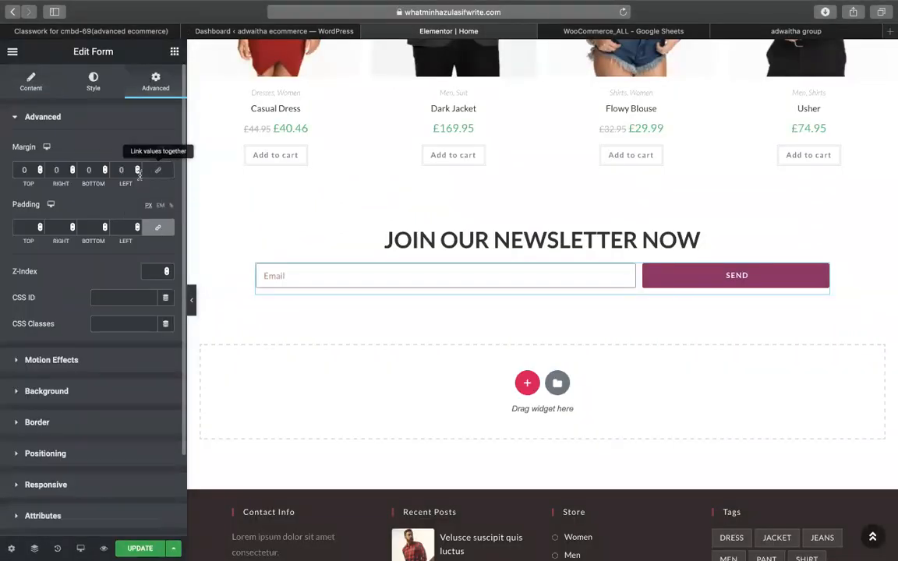
{"action": "left_click", "coordinate": [22, 170]}
{"action": "type", "text": "50"}
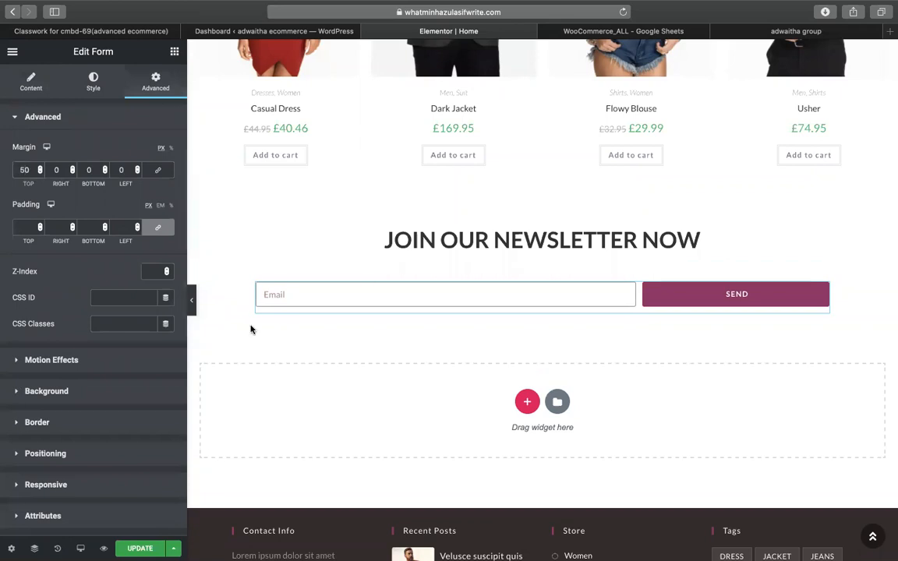
{"action": "key", "text": "Up"}
{"action": "key", "text": "Up"}
{"action": "key", "text": "Up"}
{"action": "key", "text": "Up"}
{"action": "key", "text": "Up"}
{"action": "key", "text": "Up"}
{"action": "key", "text": "Up"}
{"action": "key", "text": "Up"}
{"action": "key", "text": "Up"}
{"action": "key", "text": "Up"}
{"action": "key", "text": "Up"}
{"action": "key", "text": "Up"}
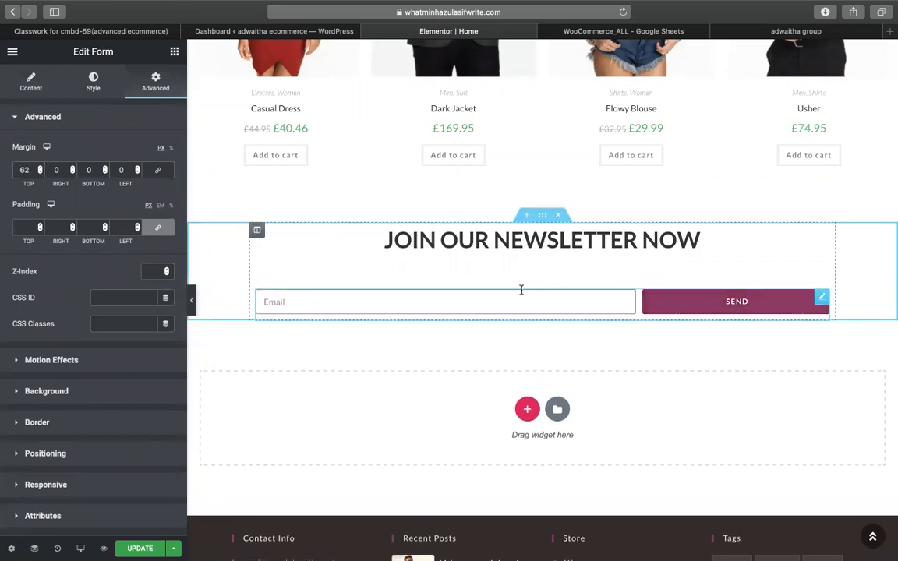
Set the newsletter section's right and left padding to 200 px each.
{"action": "left_click", "coordinate": [542, 220]}
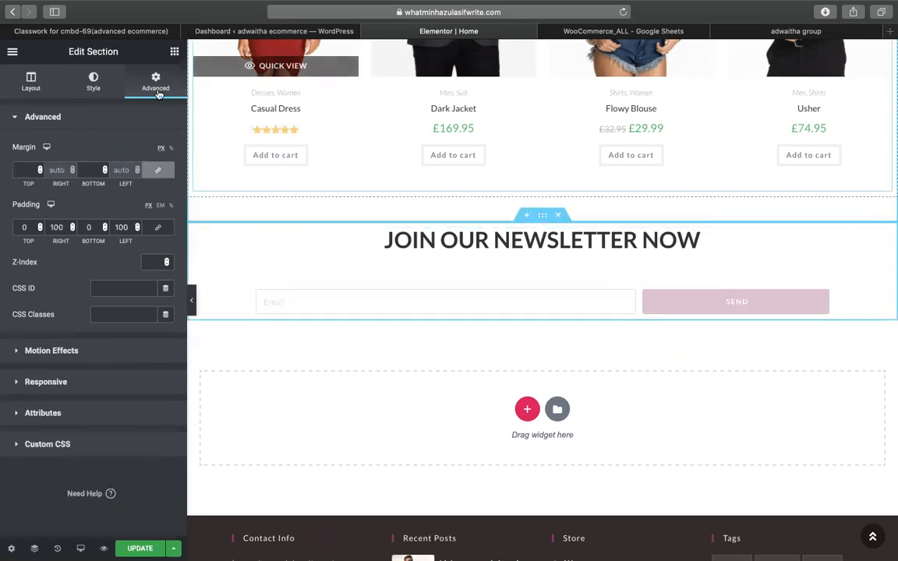
{"action": "left_click", "coordinate": [55, 232]}
{"action": "key", "text": "BackSpace"}
{"action": "key", "text": "BackSpace"}
{"action": "key", "text": "BackSpace"}
{"action": "type", "text": "200"}
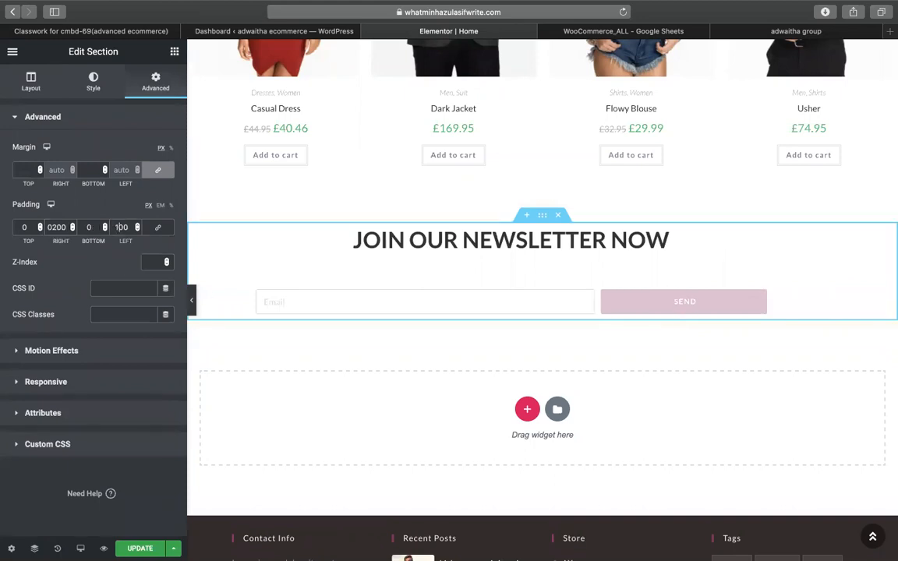
{"action": "key", "text": "BackSpace"}
{"action": "type", "text": "2"}
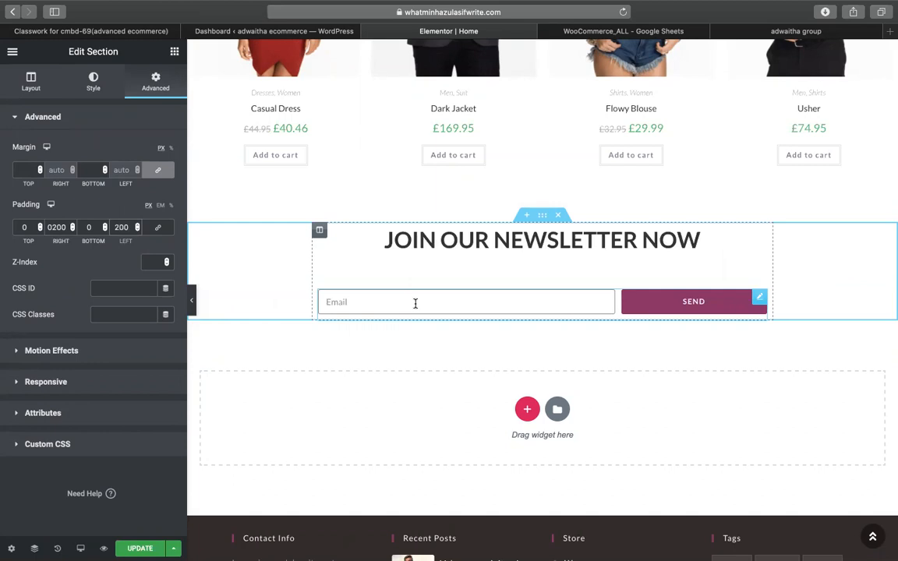
Select the newsletter form and compare its layout with the newsletter form on the Adwaitha site.
{"action": "left_click", "coordinate": [416, 304]}
{"action": "scroll", "coordinate": [415, 303], "scroll_direction": "down", "scroll_amount": 2}
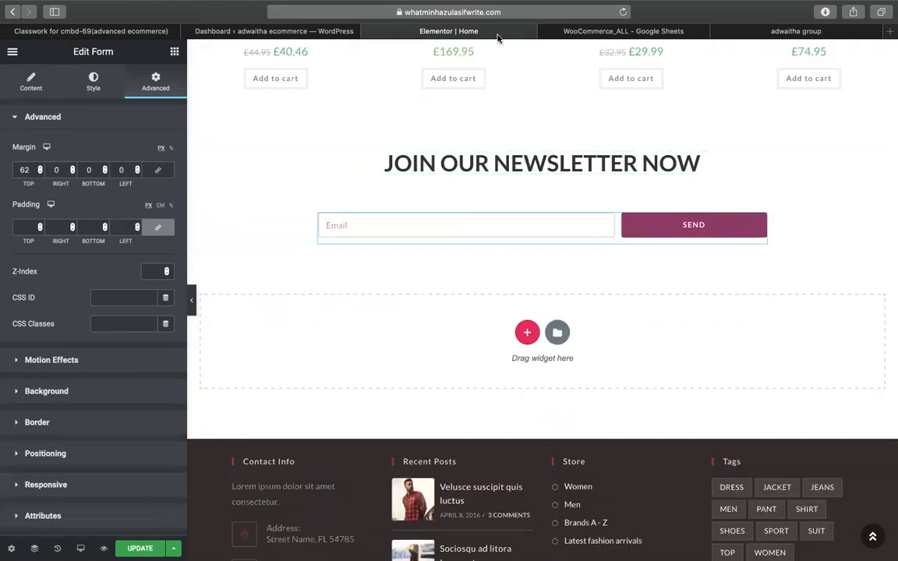
{"action": "left_click", "coordinate": [763, 33]}
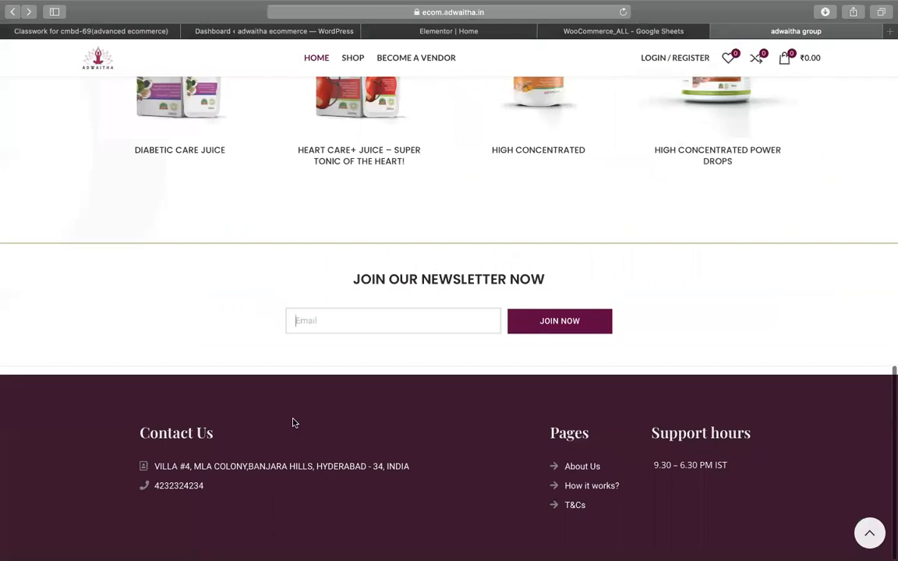
Return to the home page in Elementor and save the newsletter form changes.
{"action": "scroll", "coordinate": [356, 429], "scroll_direction": "up", "scroll_amount": 11}
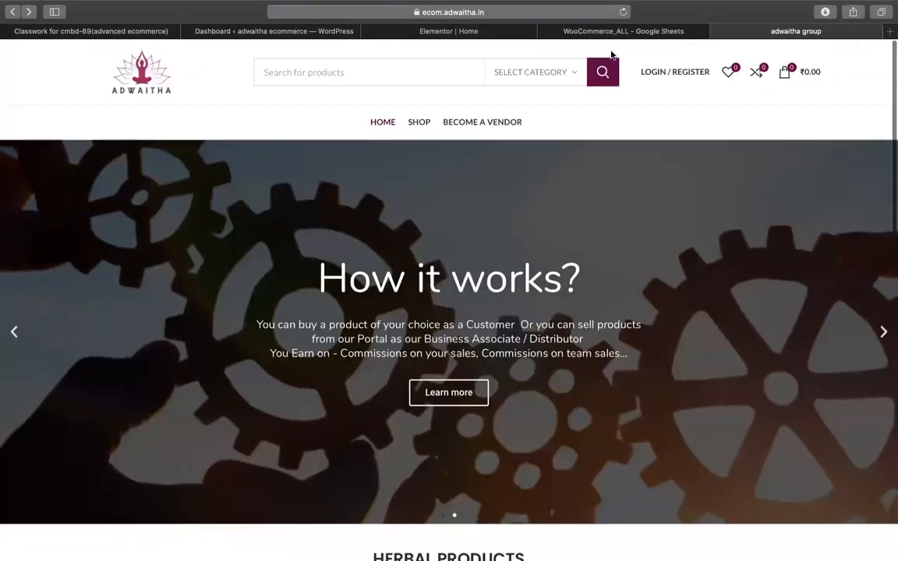
{"action": "left_click", "coordinate": [488, 33]}
{"action": "left_click", "coordinate": [134, 549]}
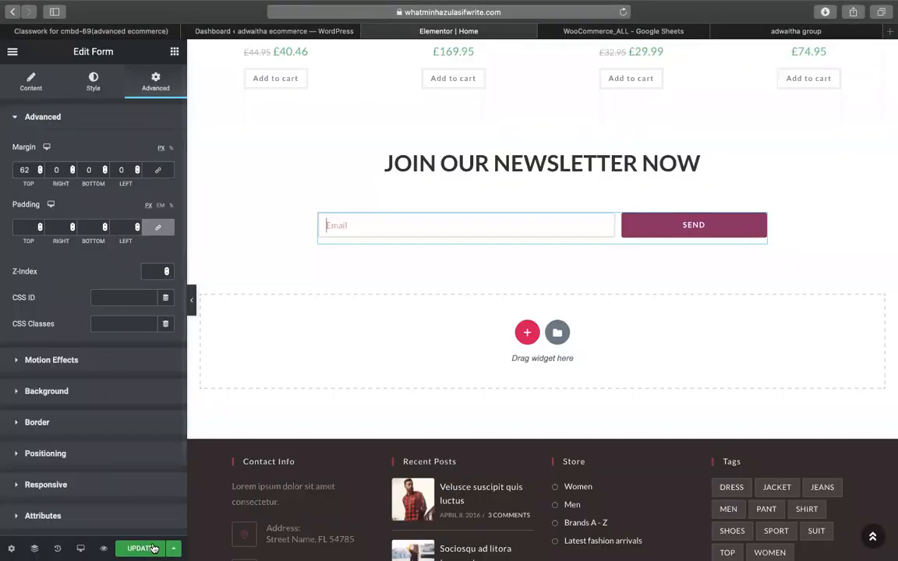
Review the whole home page down to its footer and compare it with the Adwaitha site's newsletter and footer area.
{"action": "scroll", "coordinate": [507, 337], "scroll_direction": "up", "scroll_amount": 10}
{"action": "scroll", "coordinate": [507, 336], "scroll_direction": "down", "scroll_amount": 12}
{"action": "scroll", "coordinate": [508, 337], "scroll_direction": "up", "scroll_amount": 8}
{"action": "scroll", "coordinate": [508, 337], "scroll_direction": "up", "scroll_amount": 4}
{"action": "scroll", "coordinate": [686, 429], "scroll_direction": "down", "scroll_amount": 12}
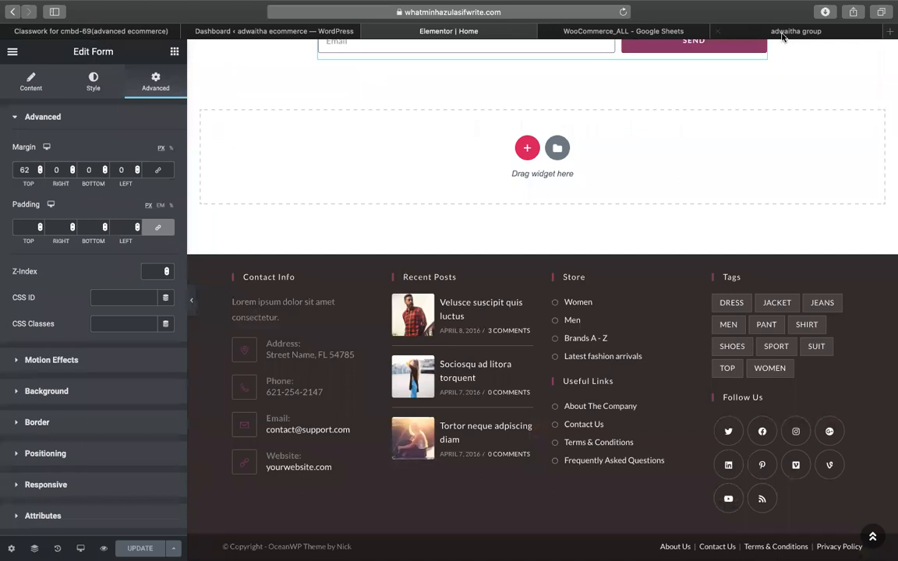
{"action": "left_click", "coordinate": [782, 35]}
{"action": "scroll", "coordinate": [487, 457], "scroll_direction": "down", "scroll_amount": 15}
{"action": "scroll", "coordinate": [264, 414], "scroll_direction": "up", "scroll_amount": 1}
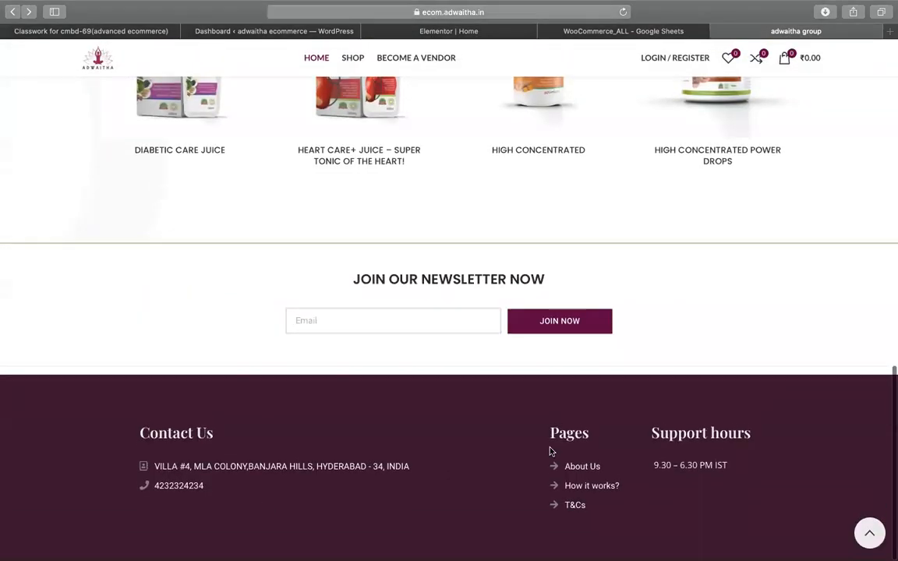
{"action": "left_click", "coordinate": [474, 33]}
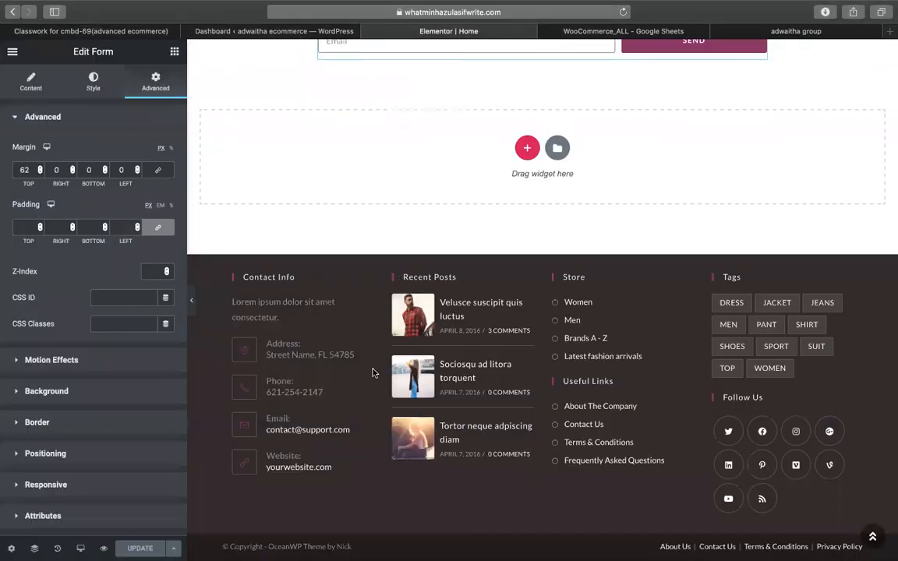
{"action": "scroll", "coordinate": [343, 373], "scroll_direction": "up", "scroll_amount": 15}
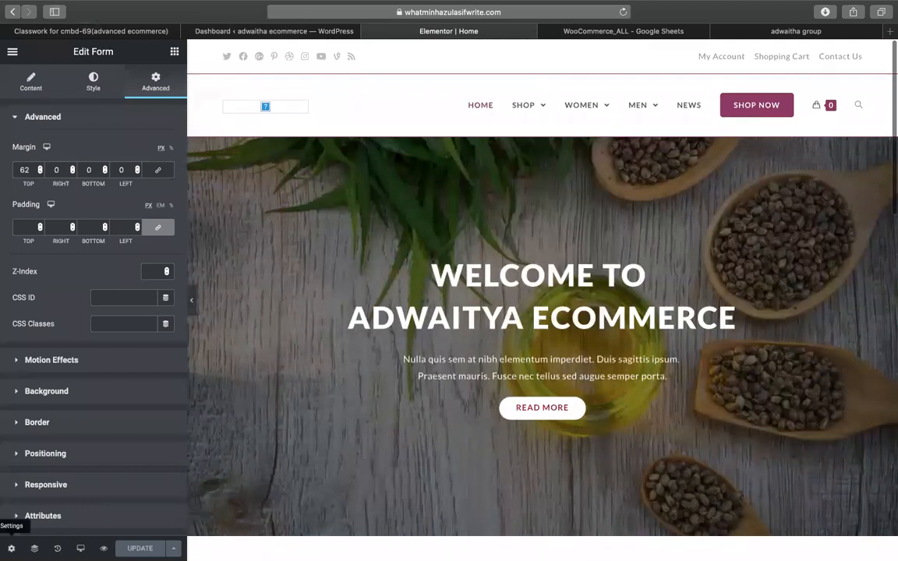
Set the home page's layout to Elementor Full Width, update the page and check the layout setting.
{"action": "left_click", "coordinate": [11, 548]}
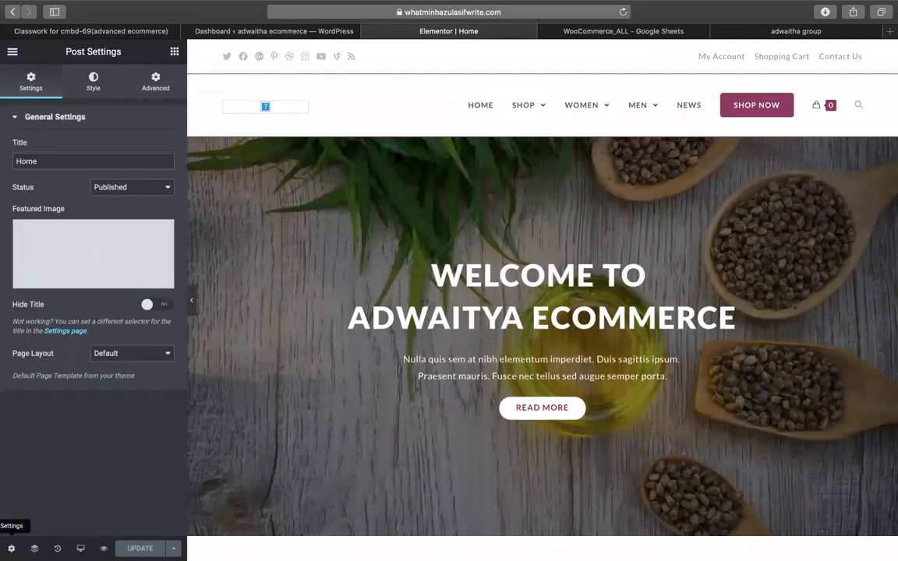
{"action": "left_click", "coordinate": [125, 353]}
{"action": "left_click", "coordinate": [122, 378]}
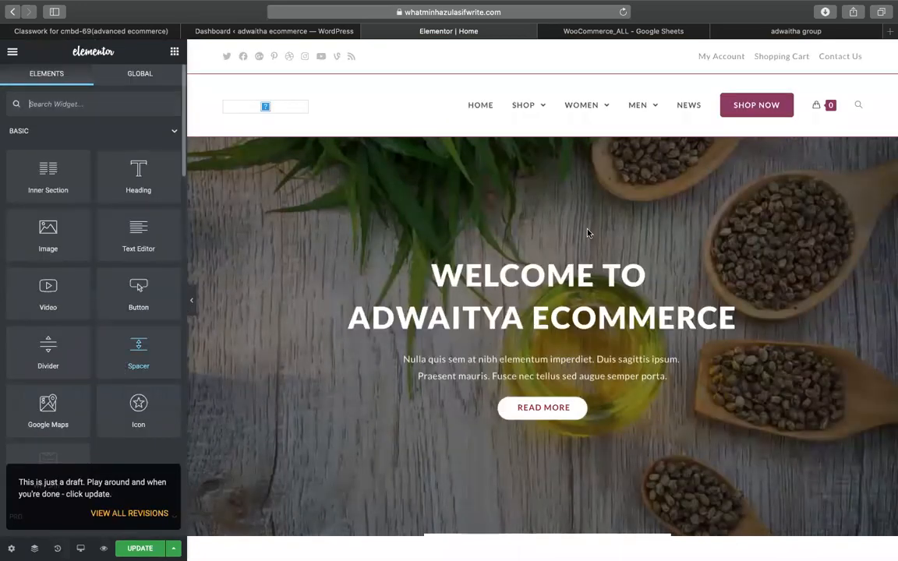
{"action": "scroll", "coordinate": [587, 233], "scroll_direction": "down", "scroll_amount": 20}
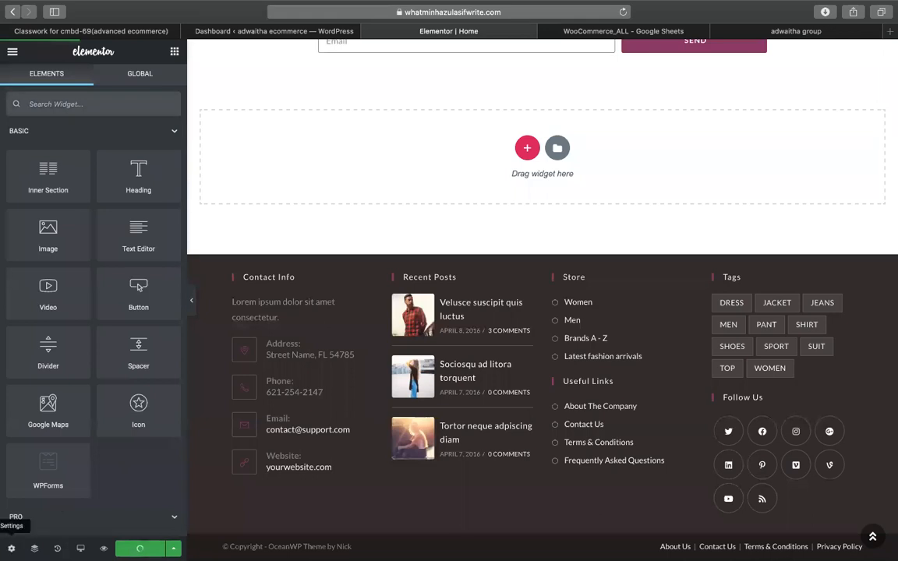
{"action": "left_click", "coordinate": [10, 549]}
{"action": "left_click", "coordinate": [134, 355]}
{"action": "left_click", "coordinate": [117, 415]}
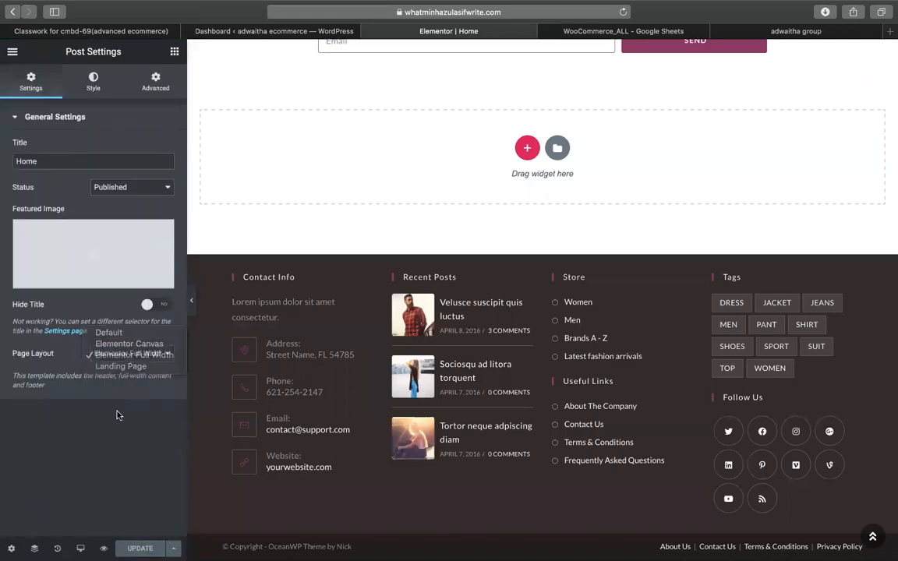
Compare the home page's header and hero with the Adwaitha site's hero slider and herbal products section.
{"action": "scroll", "coordinate": [482, 203], "scroll_direction": "up", "scroll_amount": 15}
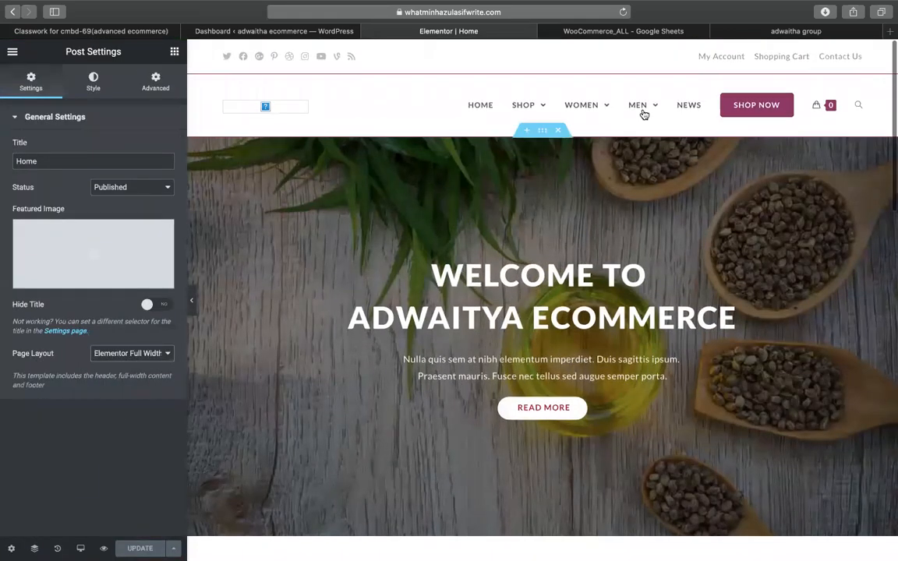
{"action": "scroll", "coordinate": [386, 465], "scroll_direction": "down", "scroll_amount": 5}
{"action": "scroll", "coordinate": [438, 236], "scroll_direction": "up", "scroll_amount": 5}
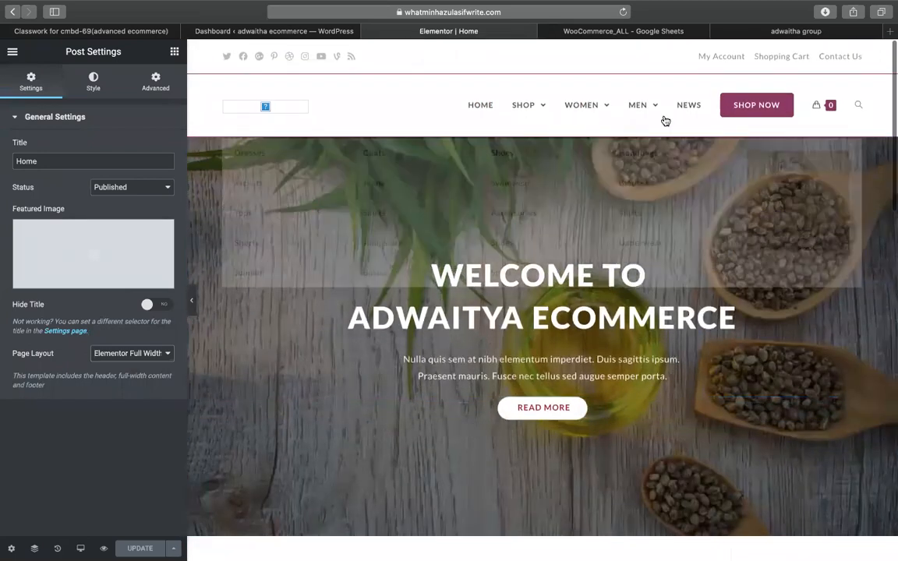
{"action": "left_click", "coordinate": [782, 32]}
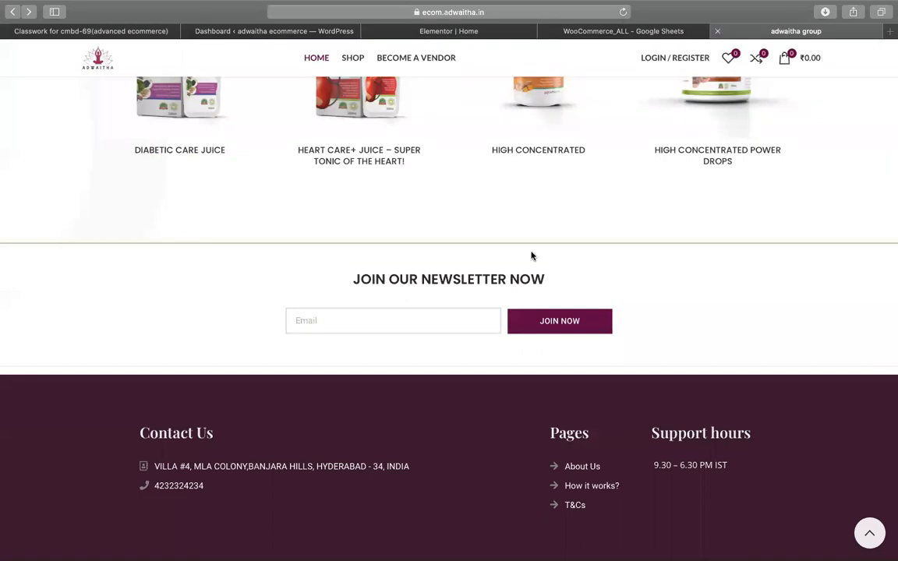
{"action": "scroll", "coordinate": [530, 255], "scroll_direction": "up", "scroll_amount": 15}
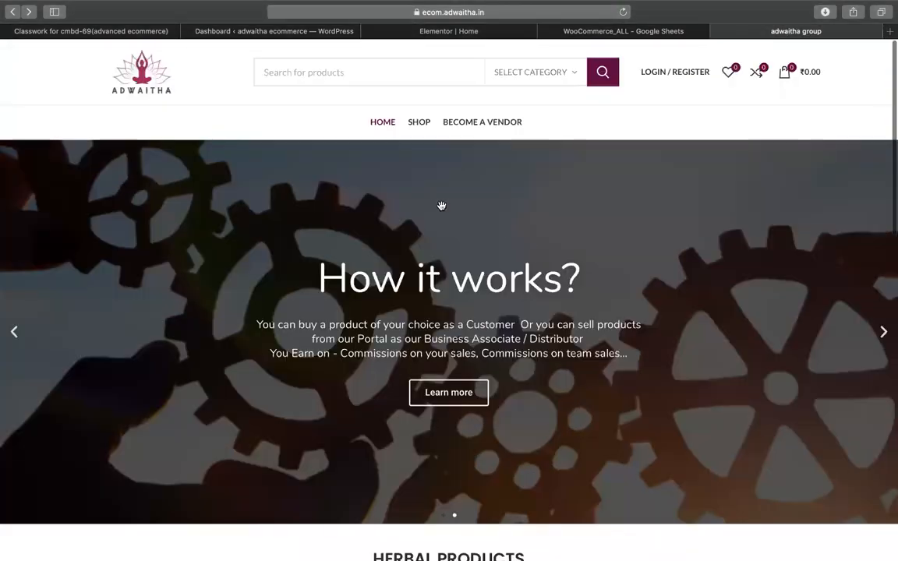
{"action": "scroll", "coordinate": [436, 206], "scroll_direction": "down", "scroll_amount": 6}
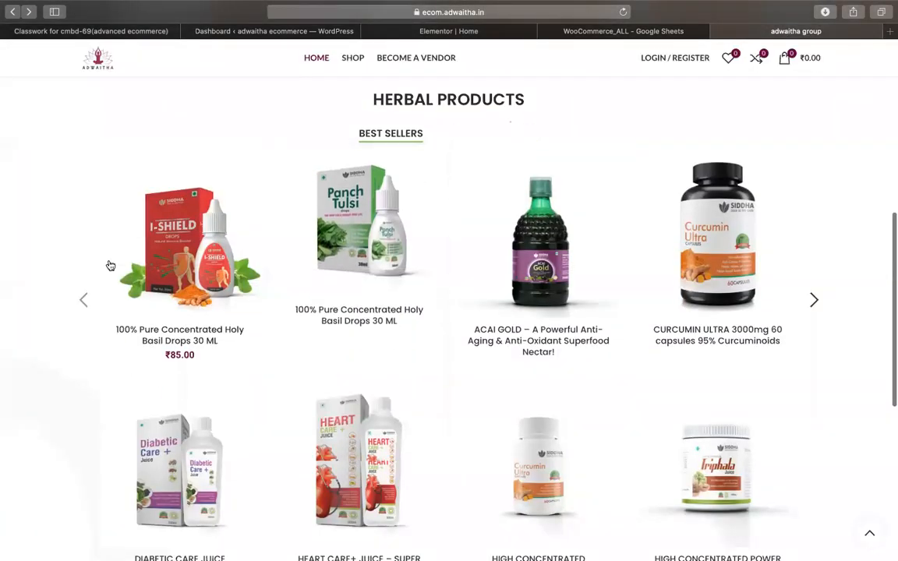
{"action": "scroll", "coordinate": [110, 266], "scroll_direction": "down", "scroll_amount": 3}
{"action": "scroll", "coordinate": [109, 263], "scroll_direction": "up", "scroll_amount": 5}
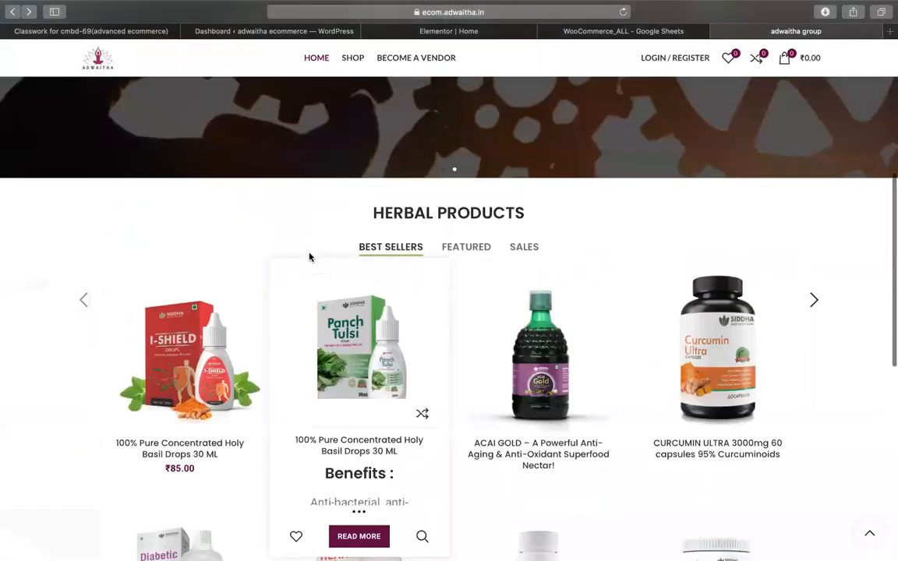
{"action": "scroll", "coordinate": [308, 257], "scroll_direction": "up", "scroll_amount": 2}
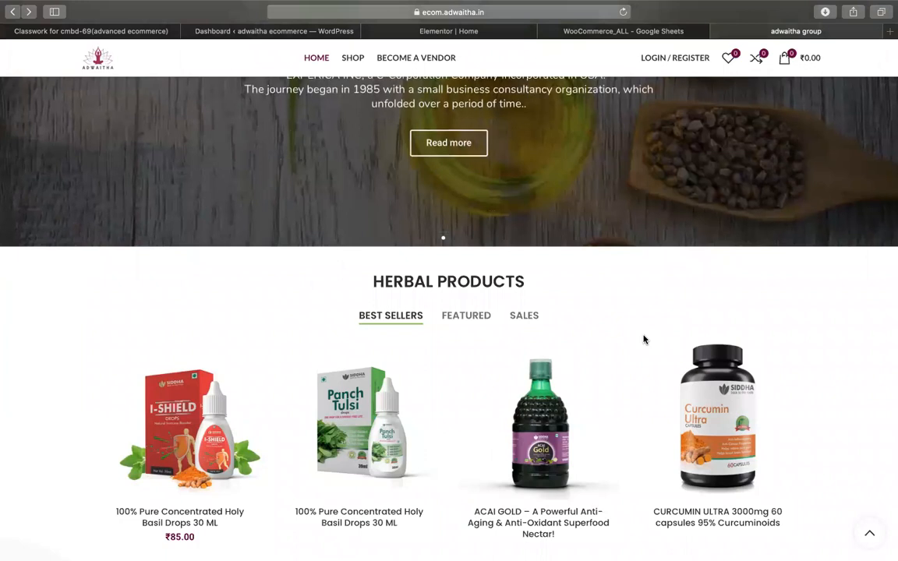
Insert a new one-column section above the hero section of the home page in Elementor.
{"action": "left_click", "coordinate": [488, 32]}
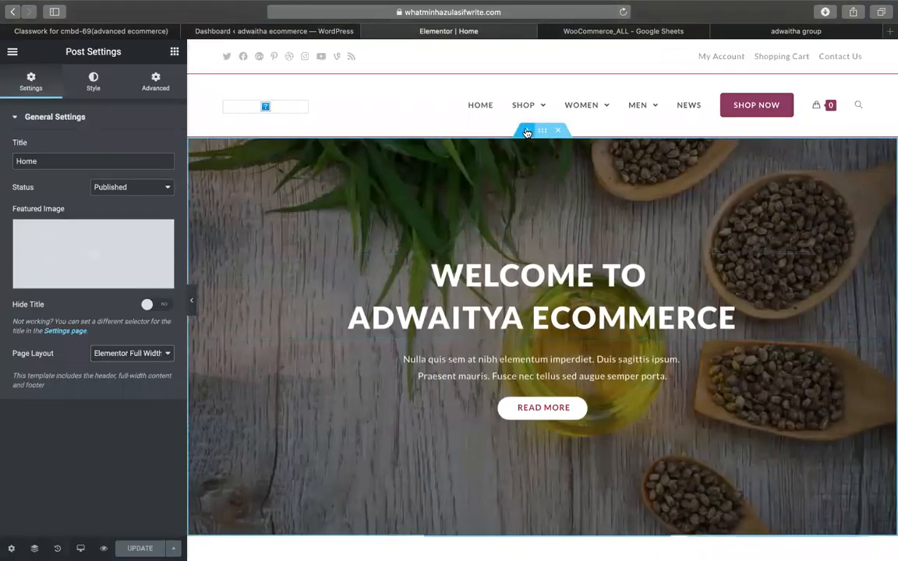
{"action": "left_click", "coordinate": [527, 131]}
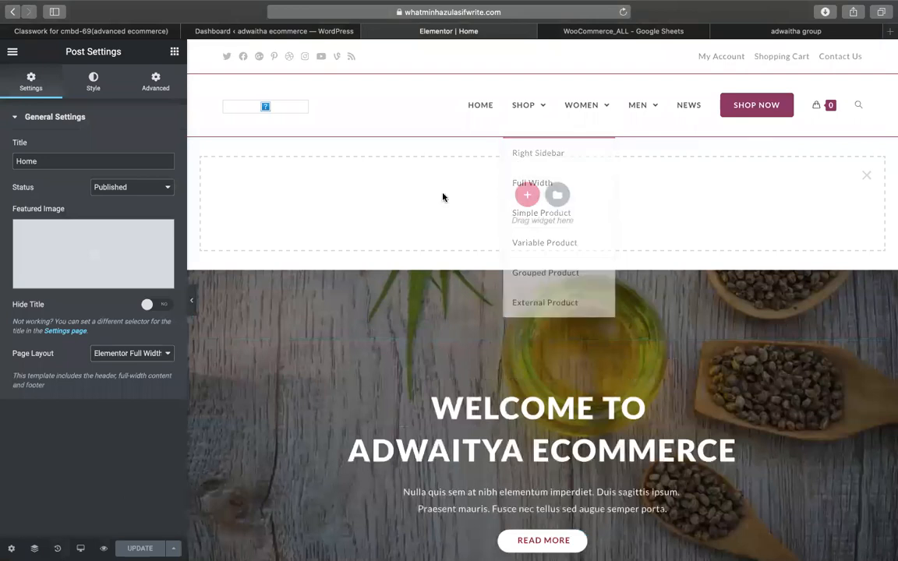
{"action": "left_click", "coordinate": [527, 196]}
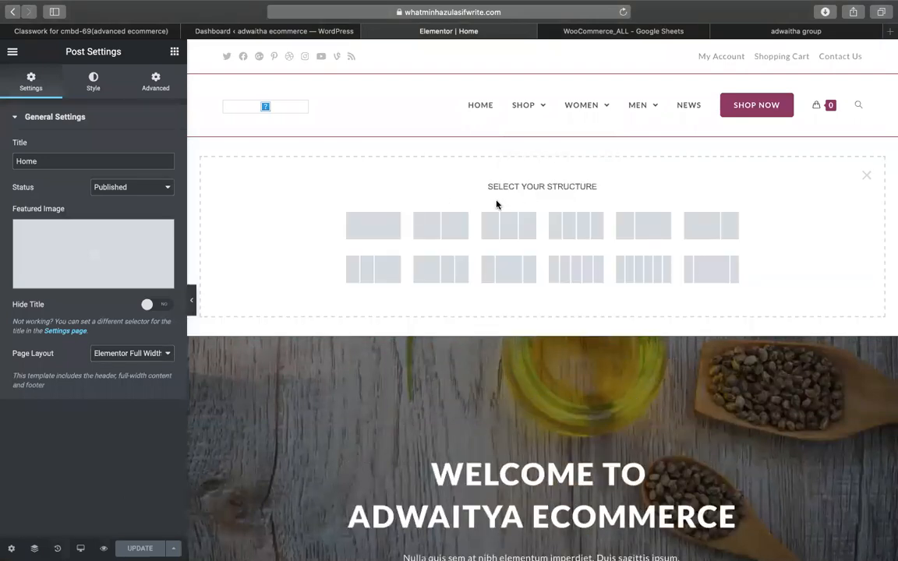
{"action": "left_click", "coordinate": [380, 226]}
{"action": "left_click", "coordinate": [546, 158]}
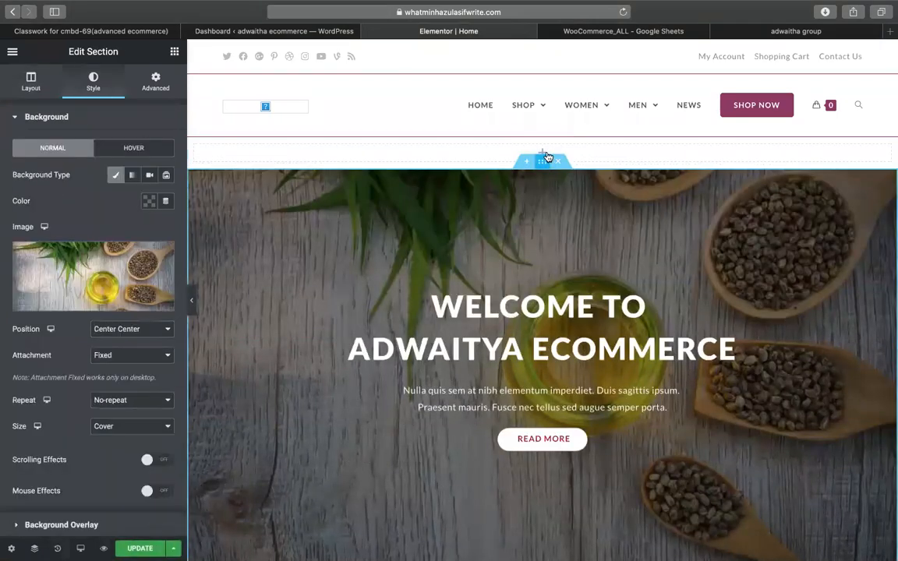
Find the Slides widget, place it in the empty section above the hero and browse through its default slides.
{"action": "left_click", "coordinate": [545, 154]}
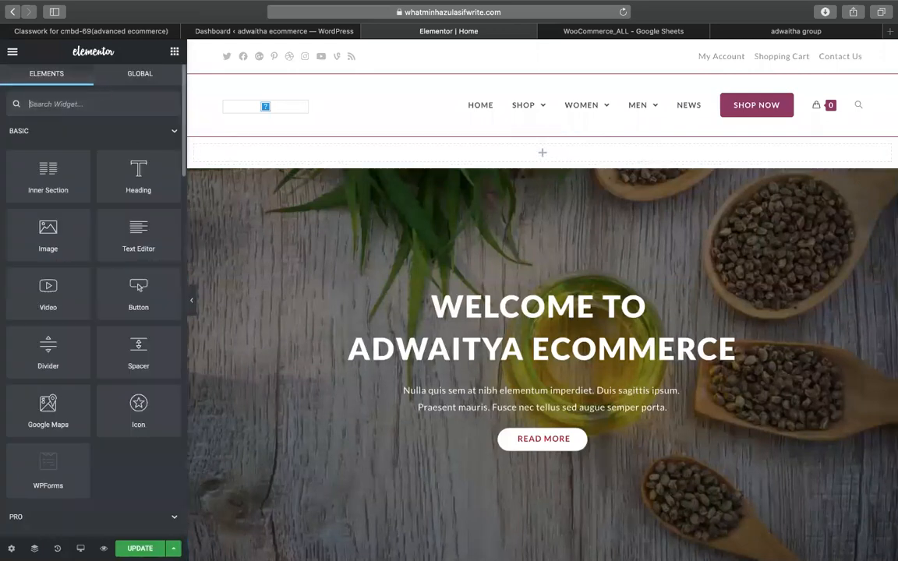
{"action": "type", "text": "sli"}
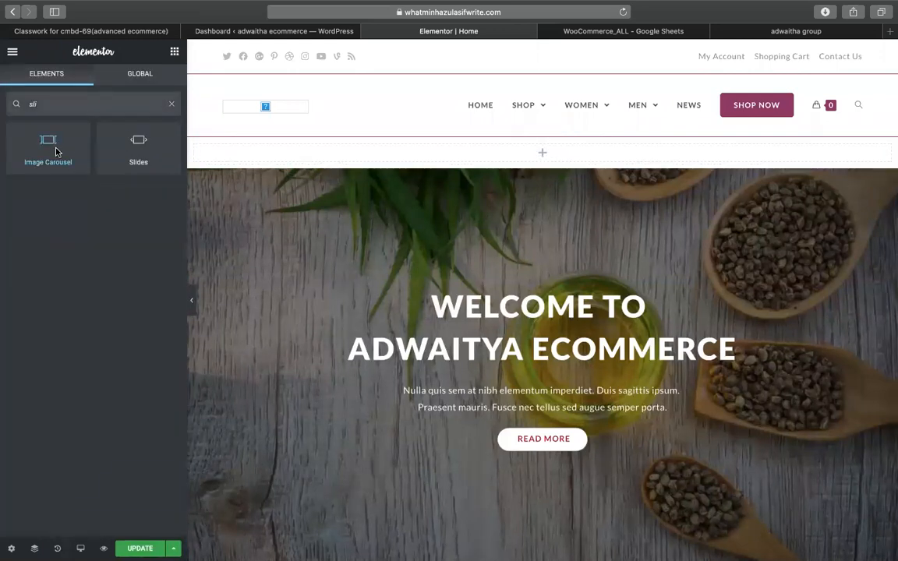
{"action": "left_click_drag", "start_coordinate": [168, 152], "coordinate": [437, 160]}
{"action": "left_click", "coordinate": [877, 268]}
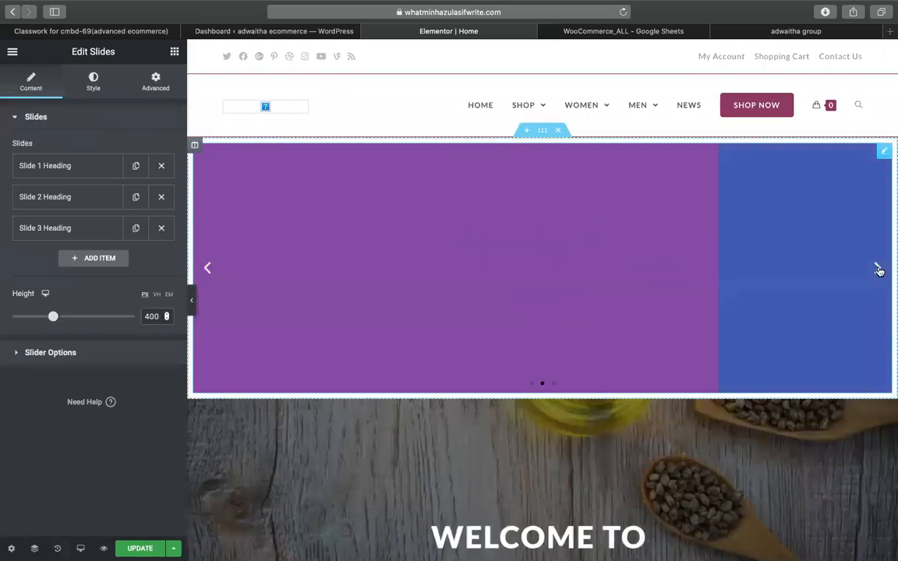
{"action": "left_click", "coordinate": [877, 269]}
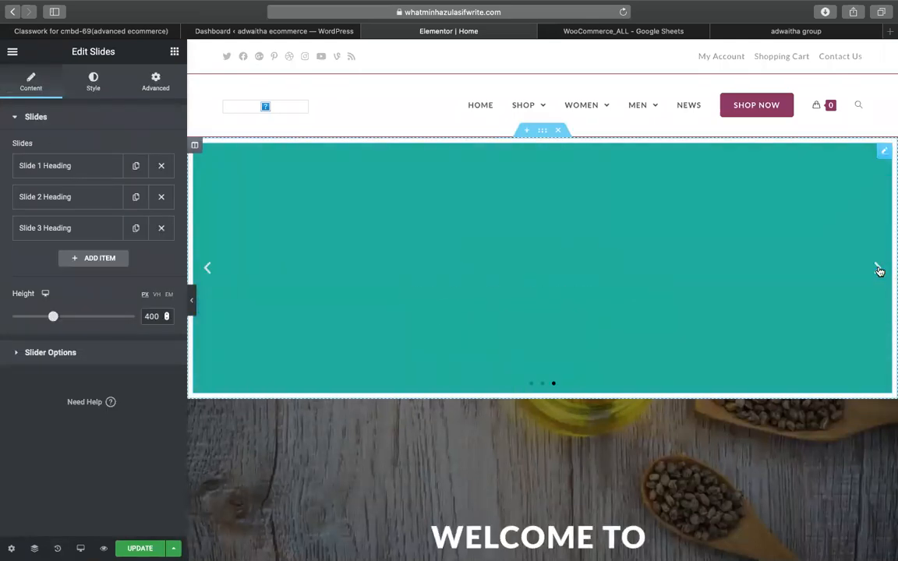
{"action": "left_click", "coordinate": [877, 269]}
{"action": "left_click", "coordinate": [877, 269]}
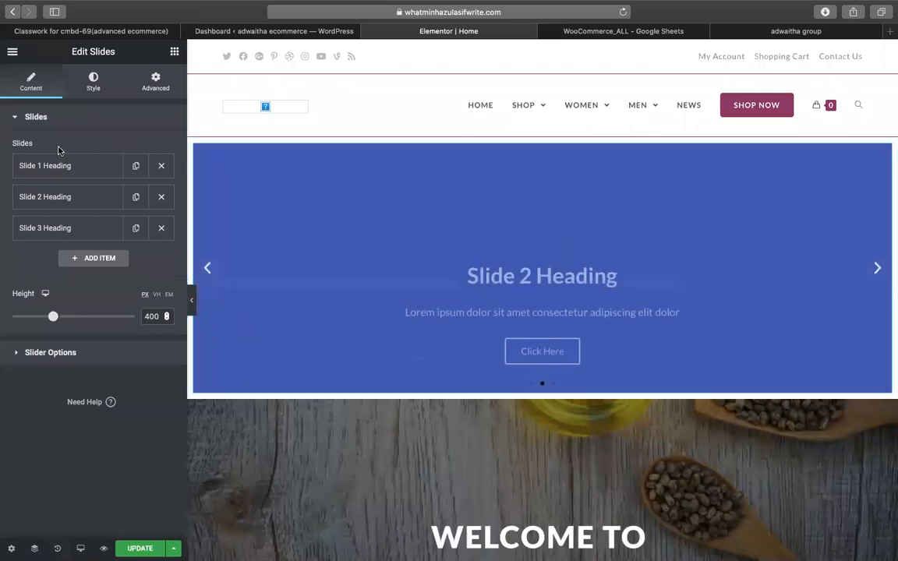
Use 2.jpg from the media library as the first slide's background image and delete the third slide.
{"action": "left_click", "coordinate": [60, 171]}
{"action": "left_click", "coordinate": [98, 283]}
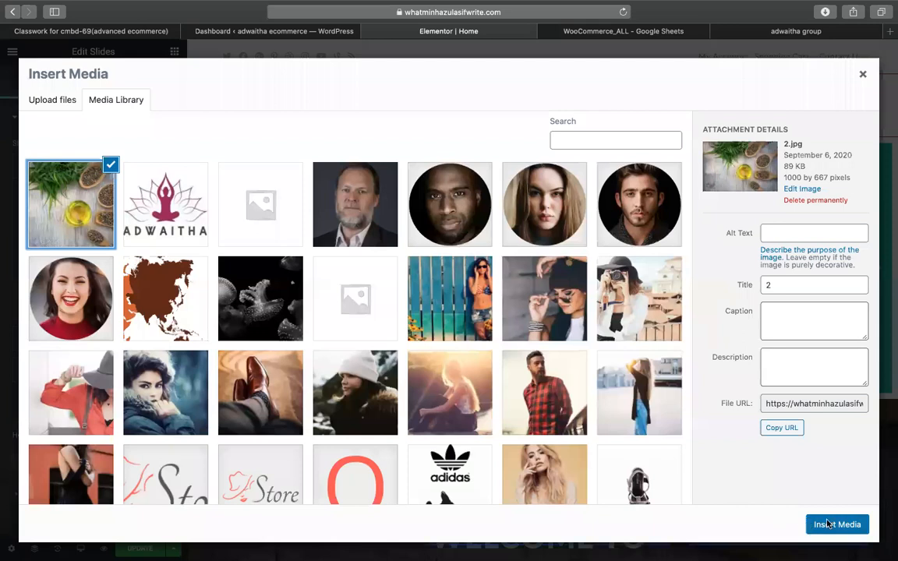
{"action": "left_click", "coordinate": [807, 525]}
{"action": "left_click", "coordinate": [637, 330]}
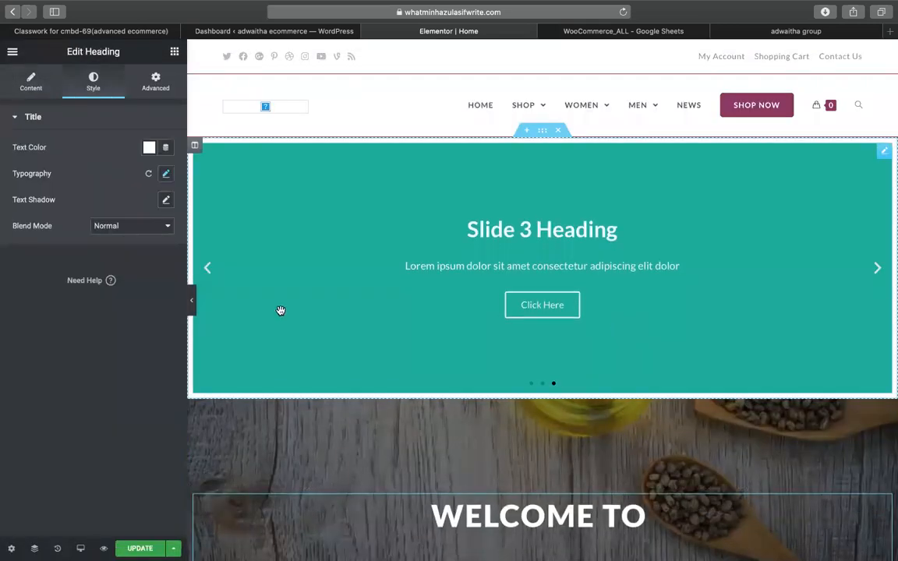
{"action": "left_click", "coordinate": [208, 270]}
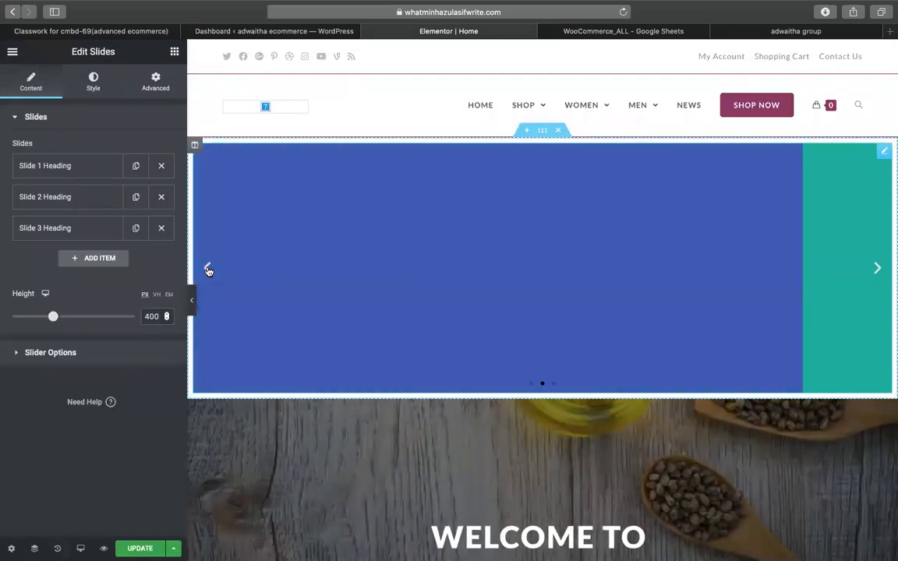
{"action": "left_click", "coordinate": [208, 270]}
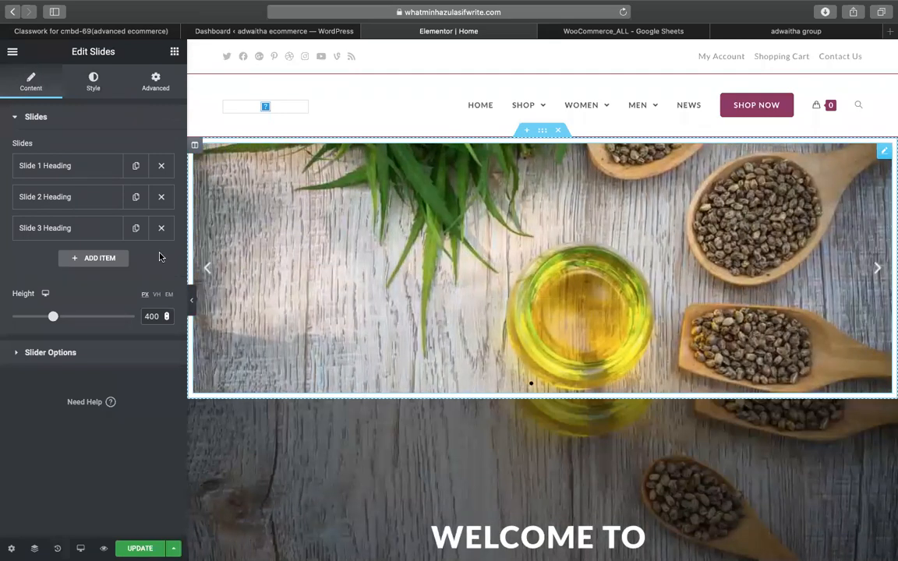
{"action": "left_click", "coordinate": [161, 228]}
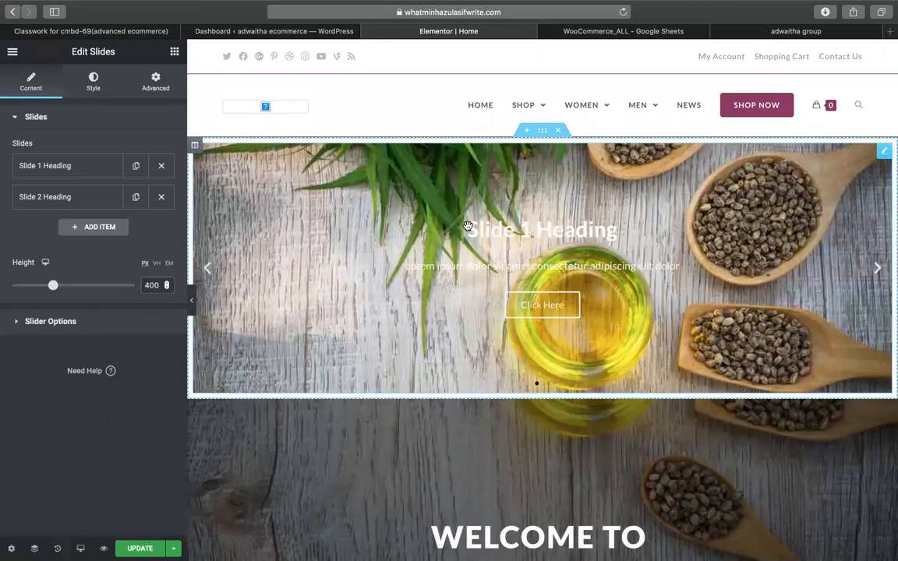
Check the first slide's background and content settings, then copy the hero heading's title text "Welcome to <br> adwaitya ecommerce".
{"action": "left_click", "coordinate": [100, 164]}
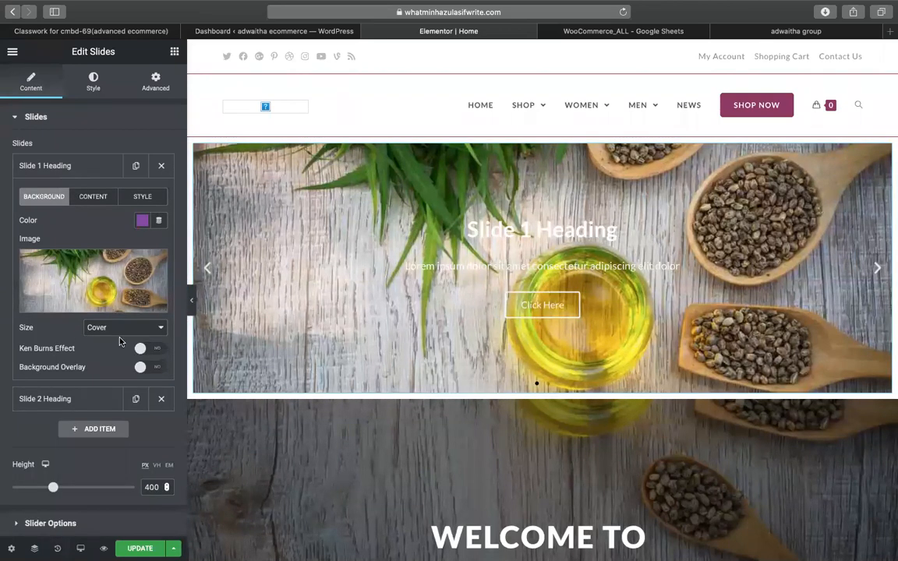
{"action": "scroll", "coordinate": [120, 340], "scroll_direction": "down", "scroll_amount": 2}
{"action": "left_click", "coordinate": [88, 147]}
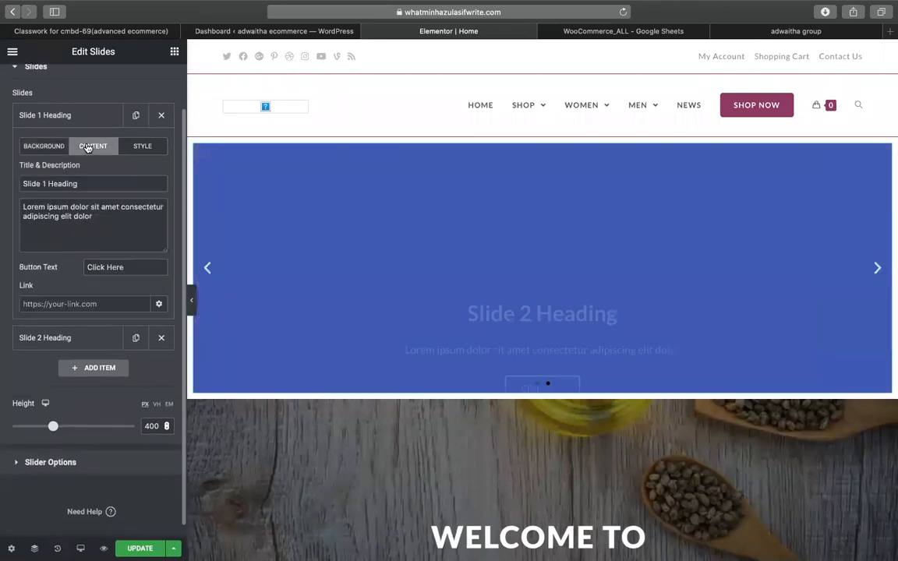
{"action": "scroll", "coordinate": [554, 440], "scroll_direction": "down", "scroll_amount": 1}
{"action": "left_click", "coordinate": [555, 444]}
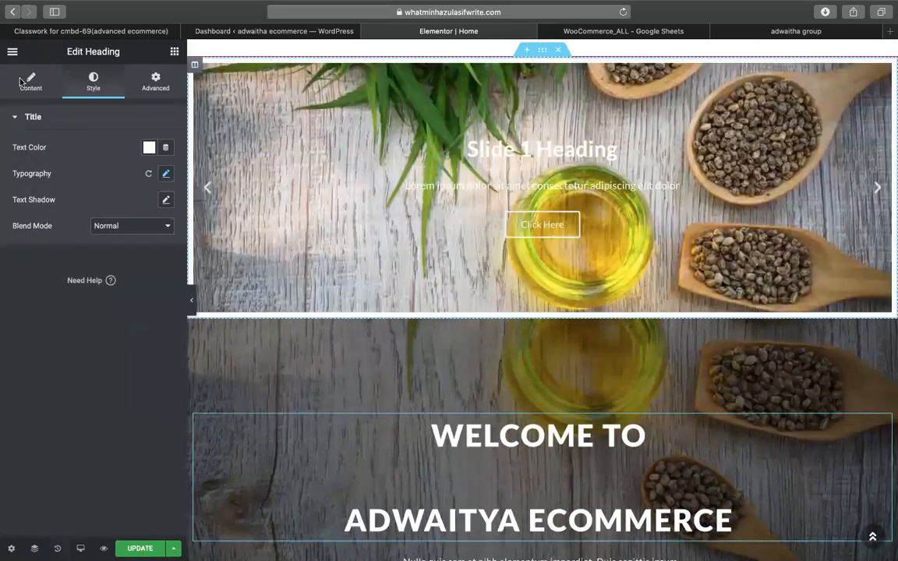
{"action": "left_click", "coordinate": [23, 81]}
{"action": "left_click", "coordinate": [109, 196]}
{"action": "key", "text": "super+a"}
{"action": "key", "text": "ctrl+c"}
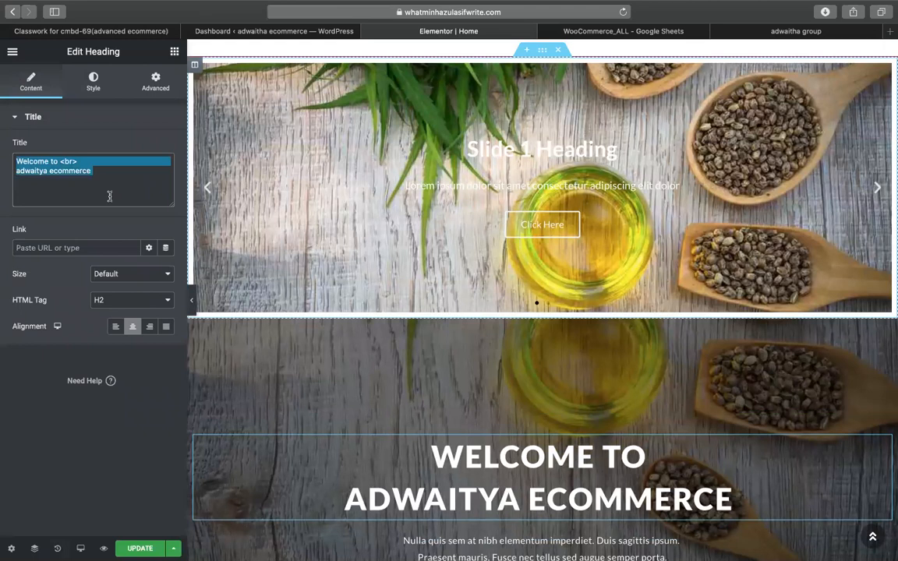
Replace the first slide's title in the Slides widget with the copied text "Welcome to <br> adwaitya ecommerce".
{"action": "scroll", "coordinate": [537, 226], "scroll_direction": "up", "scroll_amount": 2}
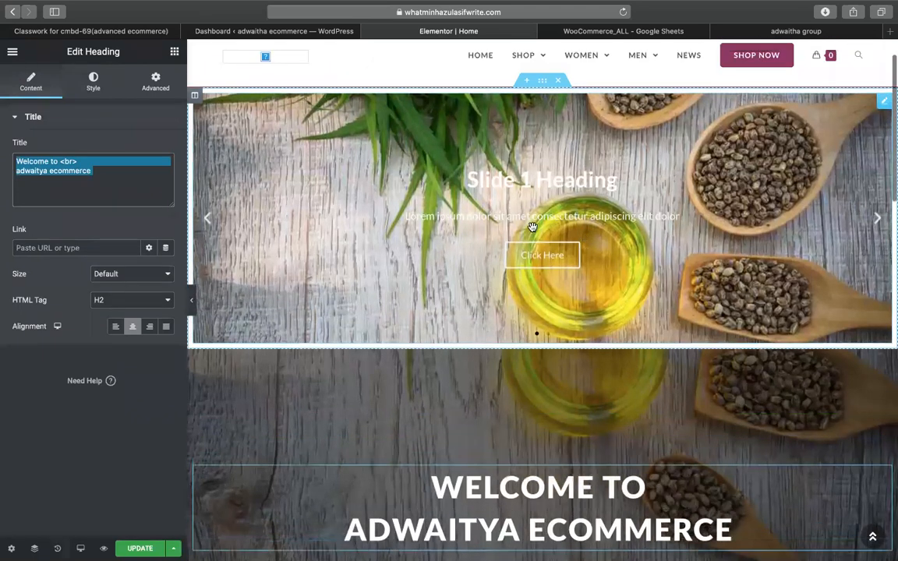
{"action": "left_click", "coordinate": [297, 189]}
{"action": "left_click", "coordinate": [91, 171]}
{"action": "left_click", "coordinate": [92, 199]}
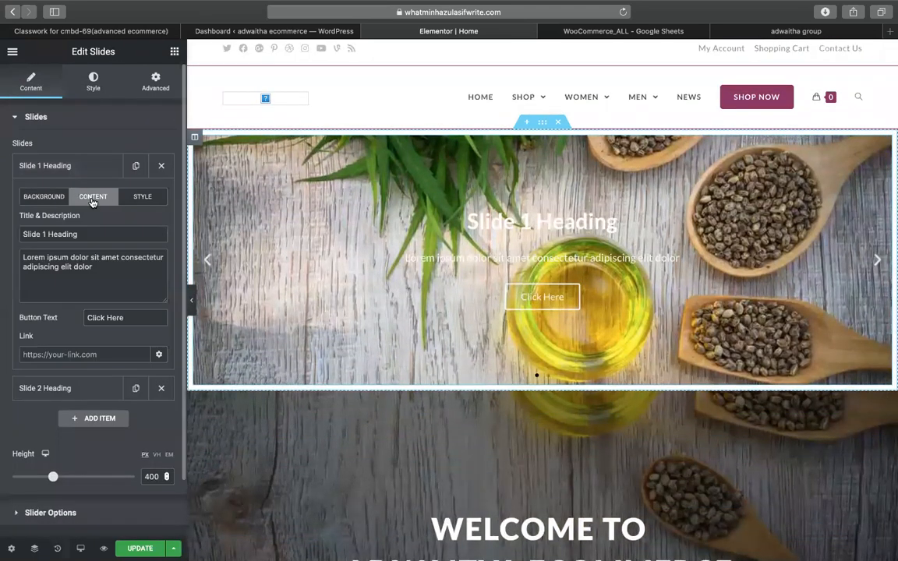
{"action": "triple_click", "coordinate": [95, 242]}
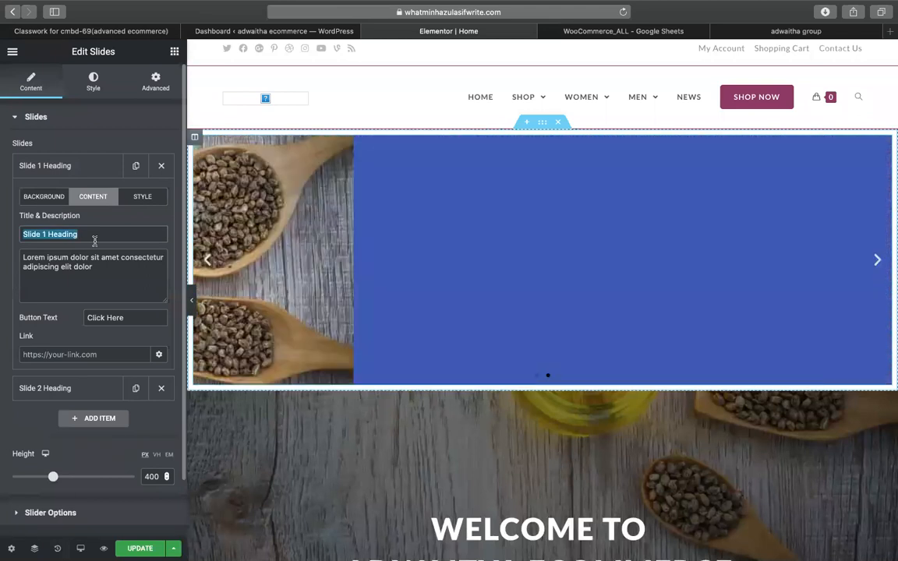
{"action": "key", "text": "ctrl+v"}
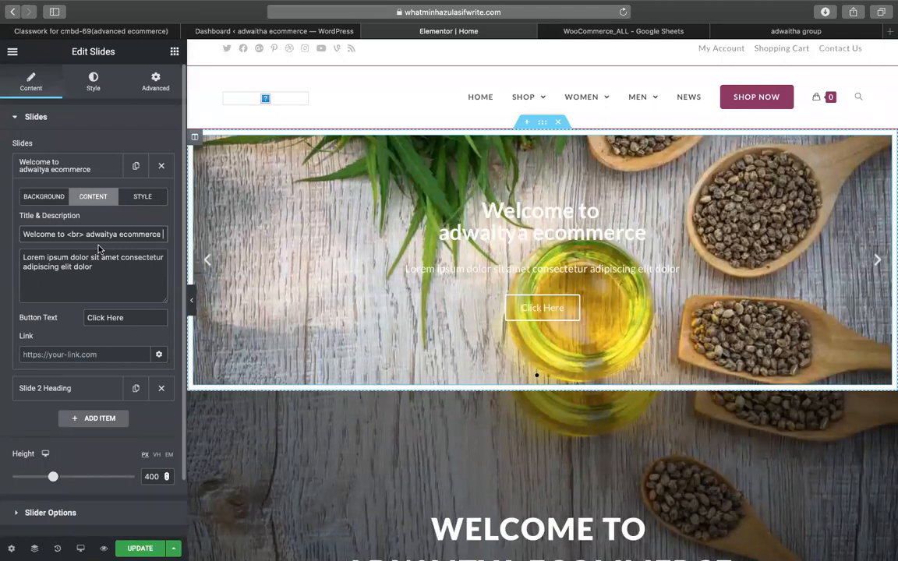
Check the area below the hero slider on the Adwaitha reference site and return to the Elementor editor.
{"action": "left_click", "coordinate": [784, 35]}
{"action": "scroll", "coordinate": [531, 300], "scroll_direction": "down", "scroll_amount": 2}
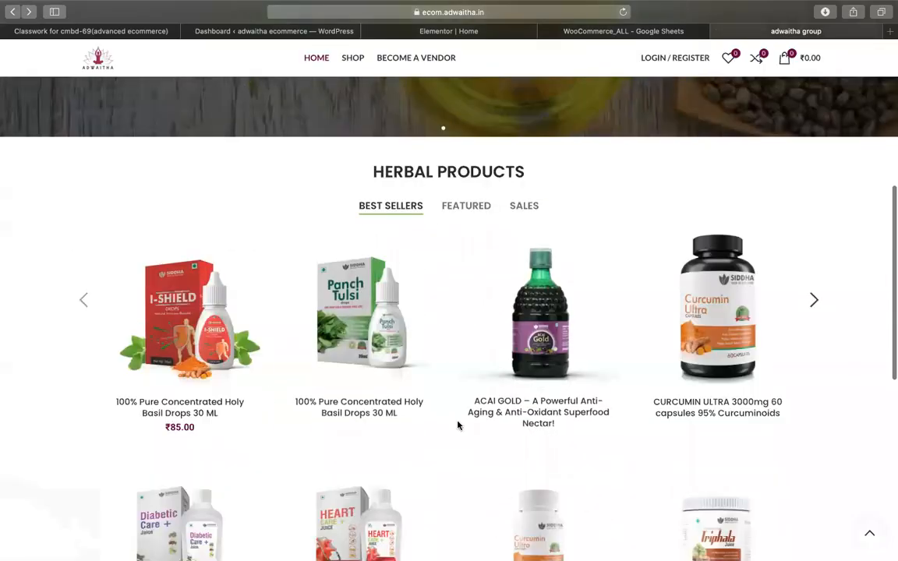
{"action": "left_click", "coordinate": [460, 32]}
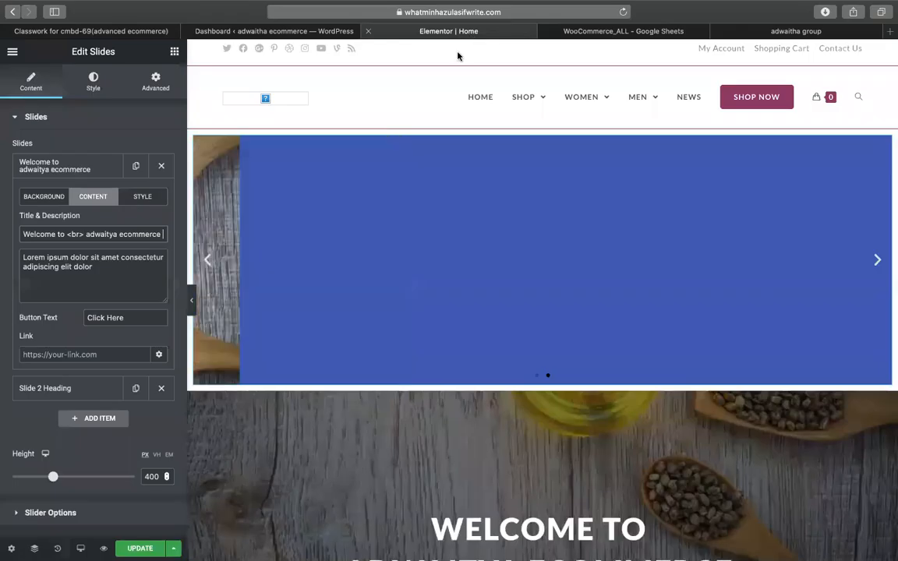
Enable the Ken Burns effect and the background overlay for the first slide's background image.
{"action": "left_click", "coordinate": [208, 273]}
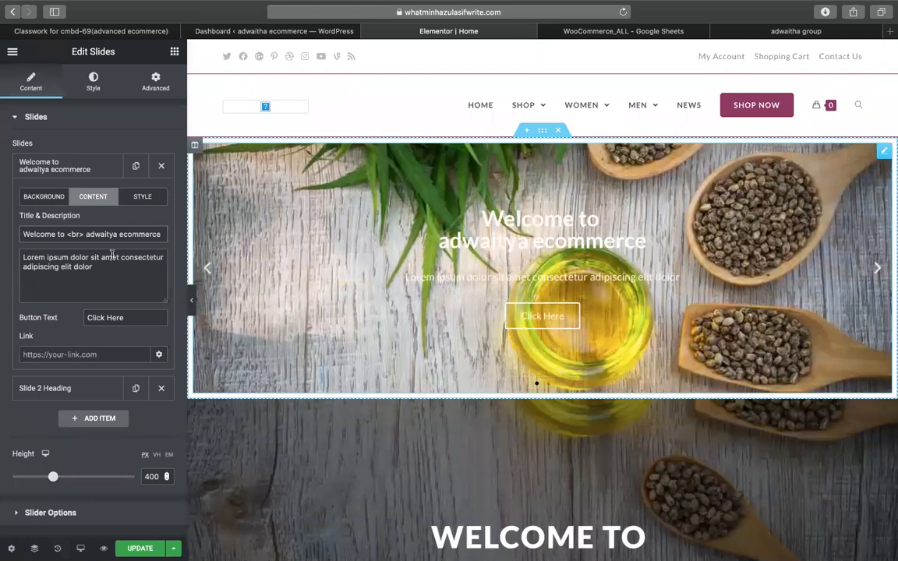
{"action": "left_click", "coordinate": [51, 195]}
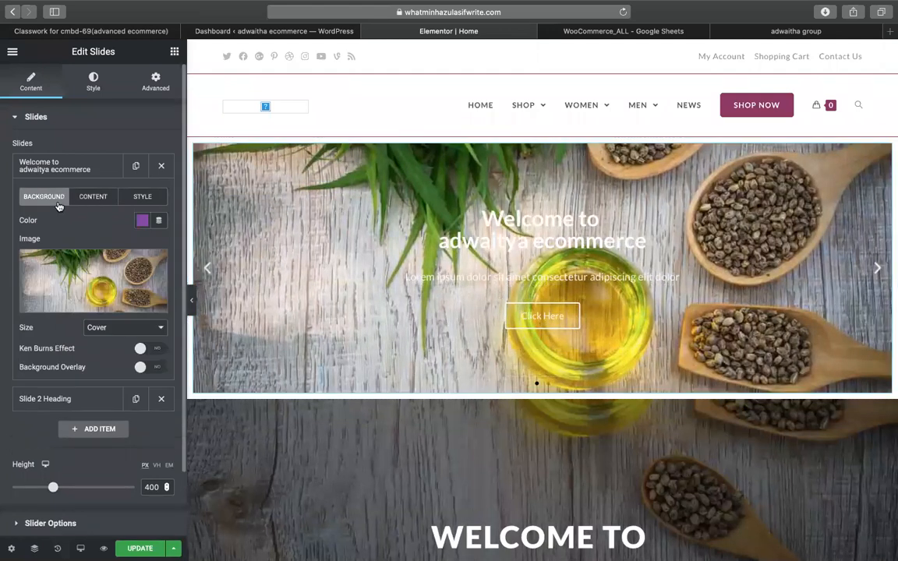
{"action": "left_click", "coordinate": [156, 350]}
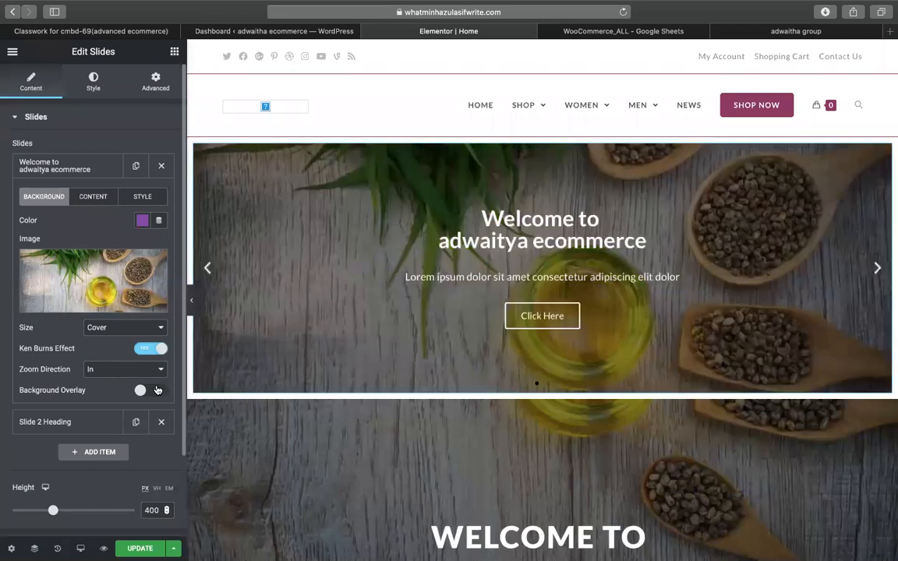
{"action": "left_click", "coordinate": [156, 390]}
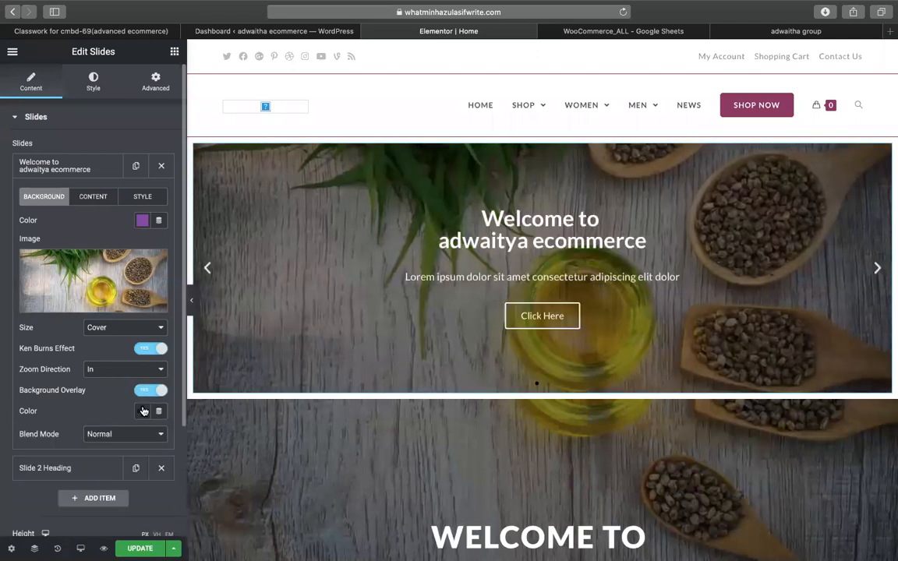
Delete the old hero section beneath the slider, look over the remaining home page and update it.
{"action": "scroll", "coordinate": [473, 398], "scroll_direction": "down", "scroll_amount": 1}
{"action": "scroll", "coordinate": [473, 398], "scroll_direction": "down", "scroll_amount": 2}
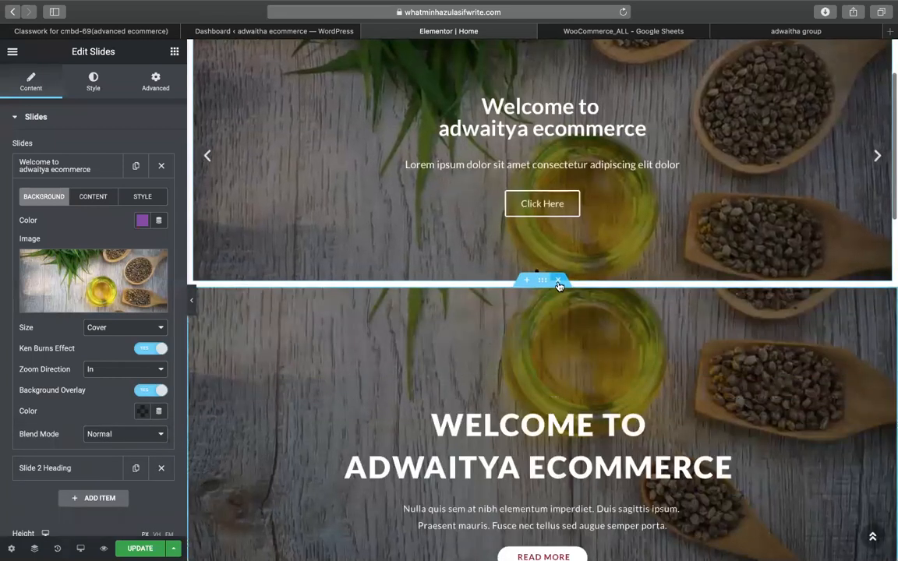
{"action": "left_click", "coordinate": [558, 281]}
{"action": "scroll", "coordinate": [469, 319], "scroll_direction": "up", "scroll_amount": 3}
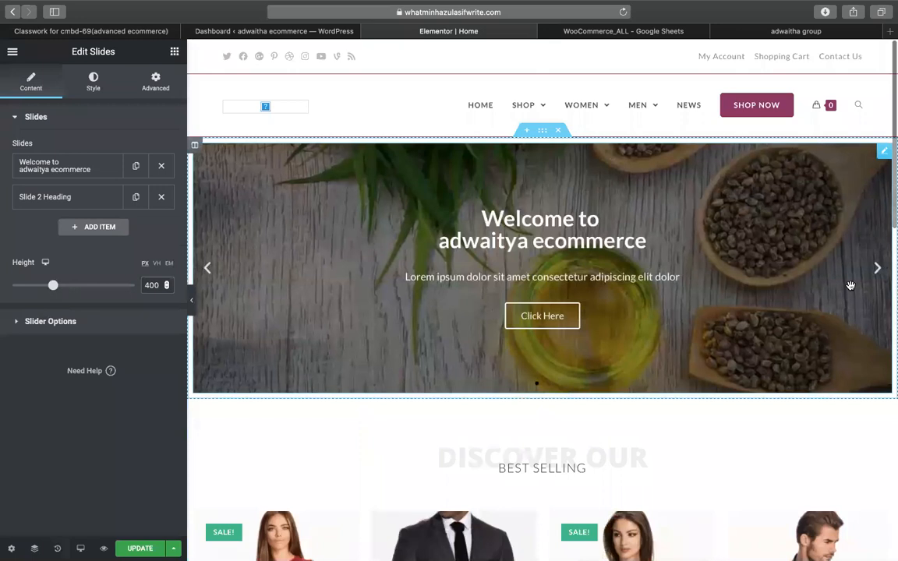
{"action": "left_click", "coordinate": [876, 269]}
{"action": "scroll", "coordinate": [501, 373], "scroll_direction": "down", "scroll_amount": 10}
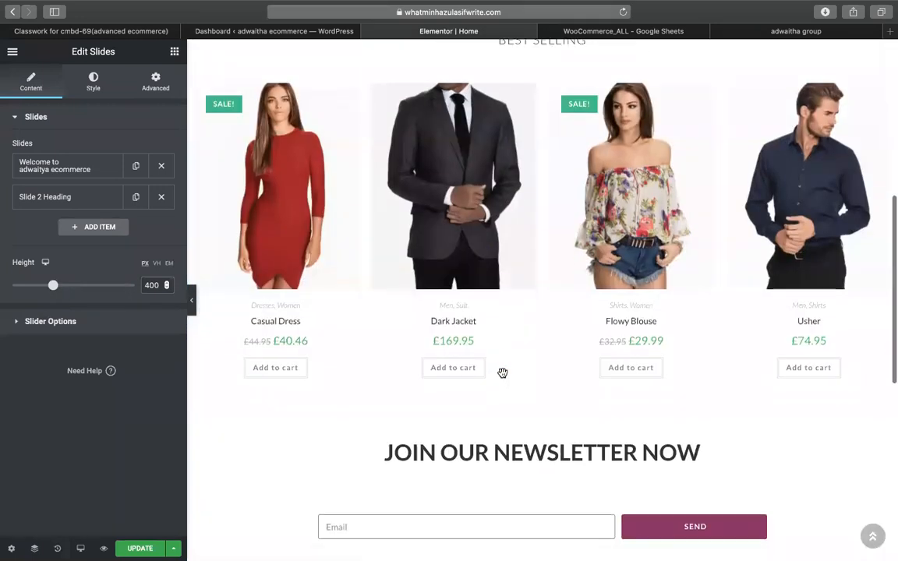
{"action": "scroll", "coordinate": [542, 296], "scroll_direction": "up", "scroll_amount": 10}
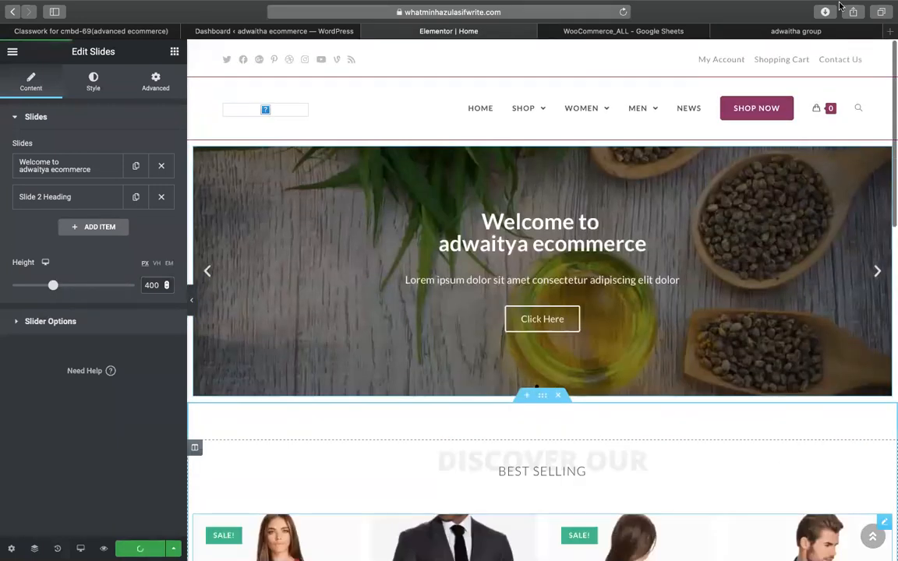
Examine the Herbal Products section on the Adwaitha reference site and go back to the Elementor editor.
{"action": "left_click", "coordinate": [784, 33]}
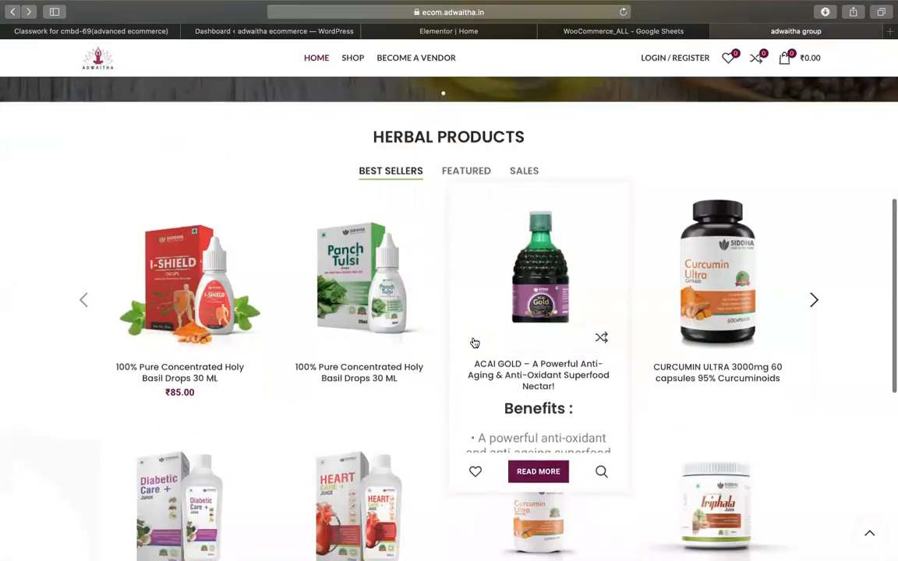
{"action": "scroll", "coordinate": [457, 115], "scroll_direction": "down", "scroll_amount": 1}
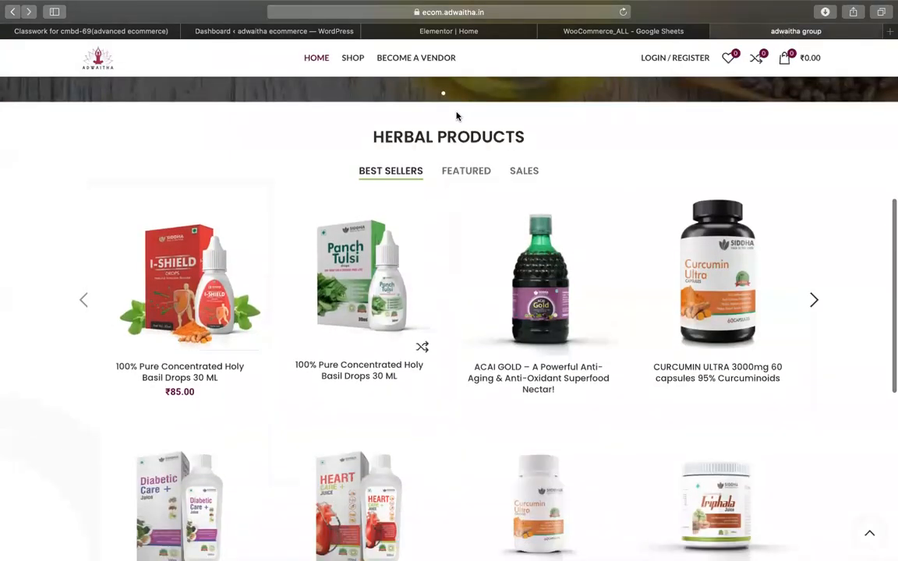
{"action": "left_click", "coordinate": [449, 31]}
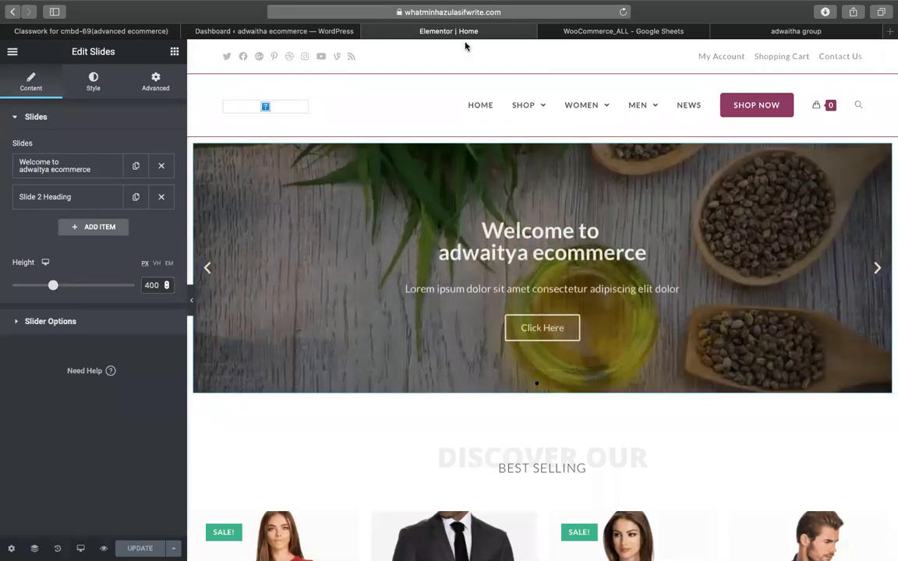
Open the product categories page in the WordPress dashboard and bring up the Adwaitha reference site for comparison.
{"action": "left_click", "coordinate": [271, 32]}
{"action": "scroll", "coordinate": [63, 366], "scroll_direction": "down", "scroll_amount": 1}
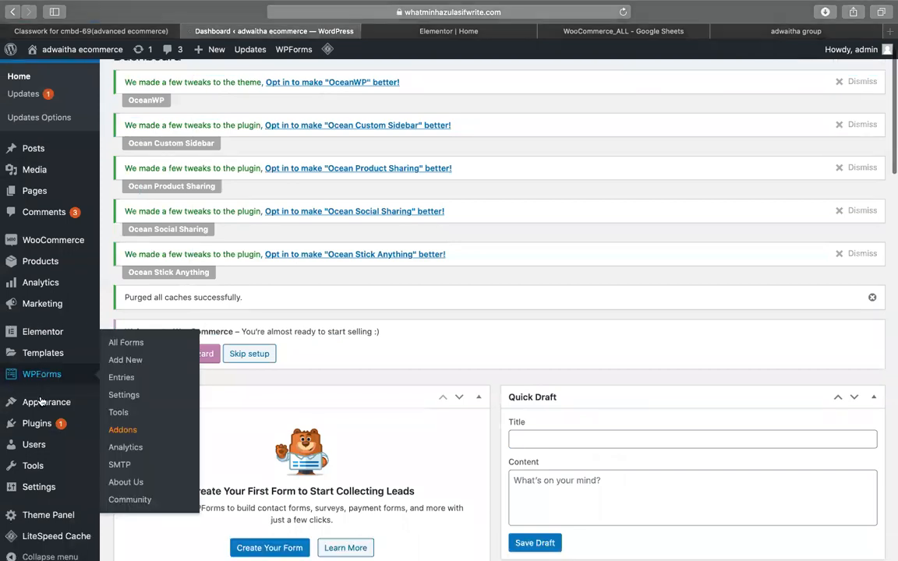
{"action": "mouse_move", "coordinate": [111, 257]}
{"action": "left_click", "coordinate": [139, 287]}
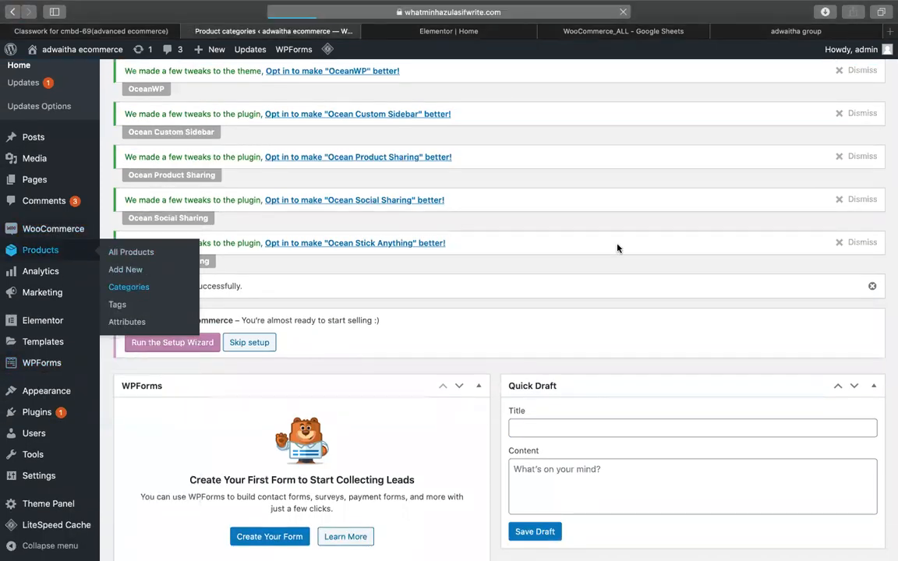
{"action": "left_click", "coordinate": [766, 36]}
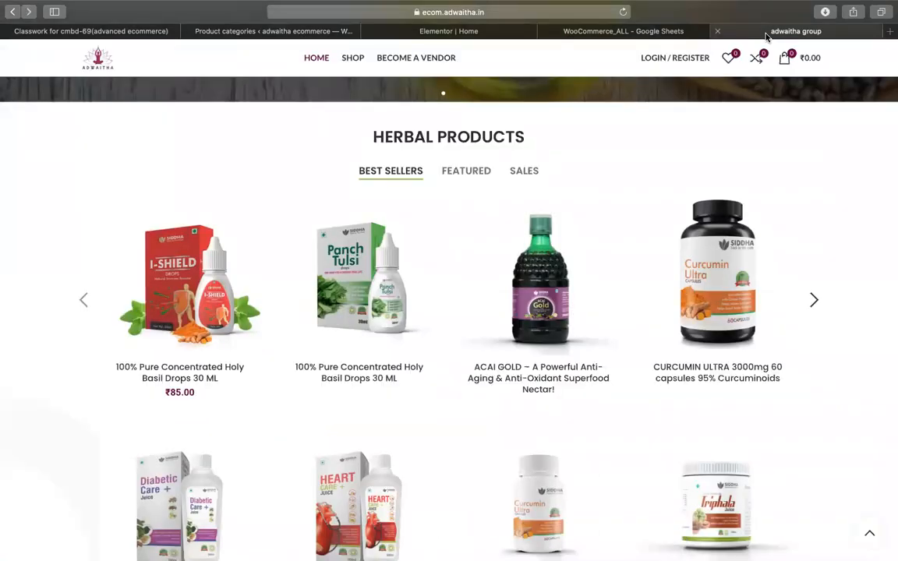